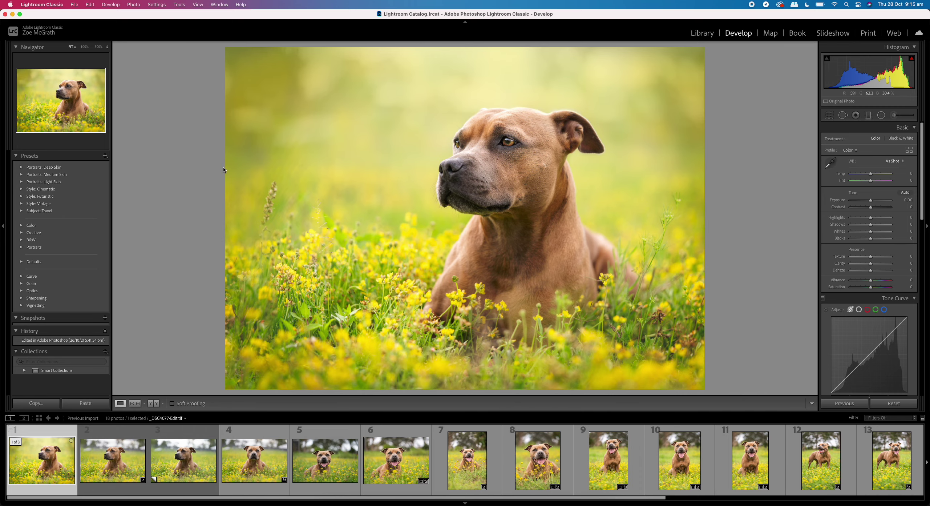
Compare the finished profile portrait of the dog with its unedited virtual copy and the forward-facing photo.
{"action": "left_click", "coordinate": [183, 460]}
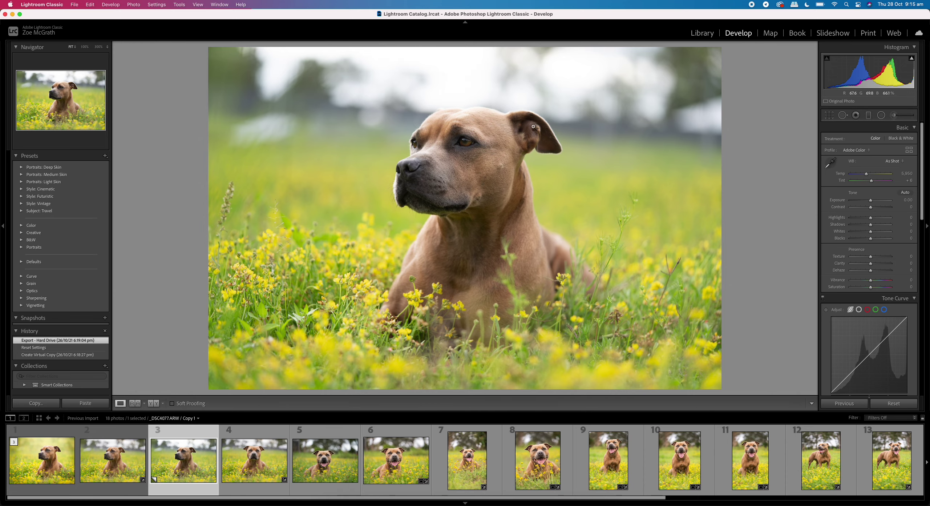
{"action": "left_click", "coordinate": [63, 448]}
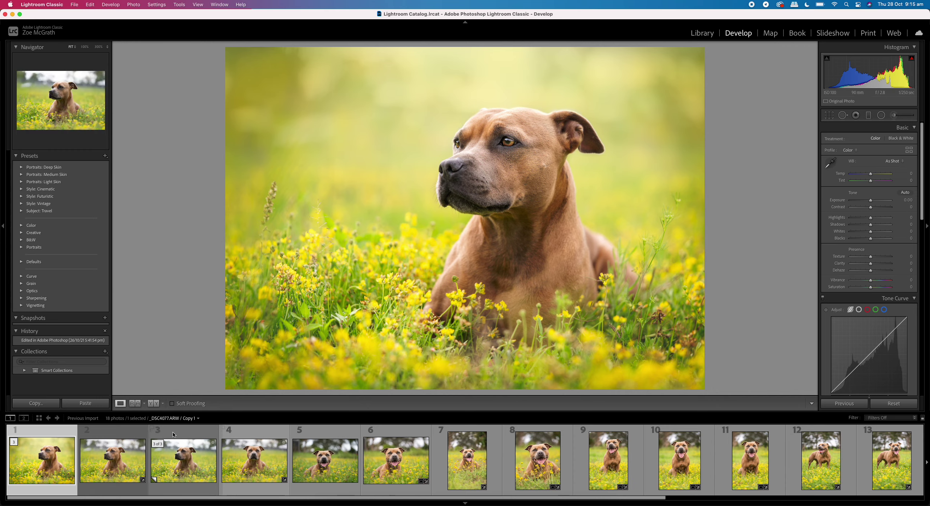
{"action": "left_click", "coordinate": [333, 464]}
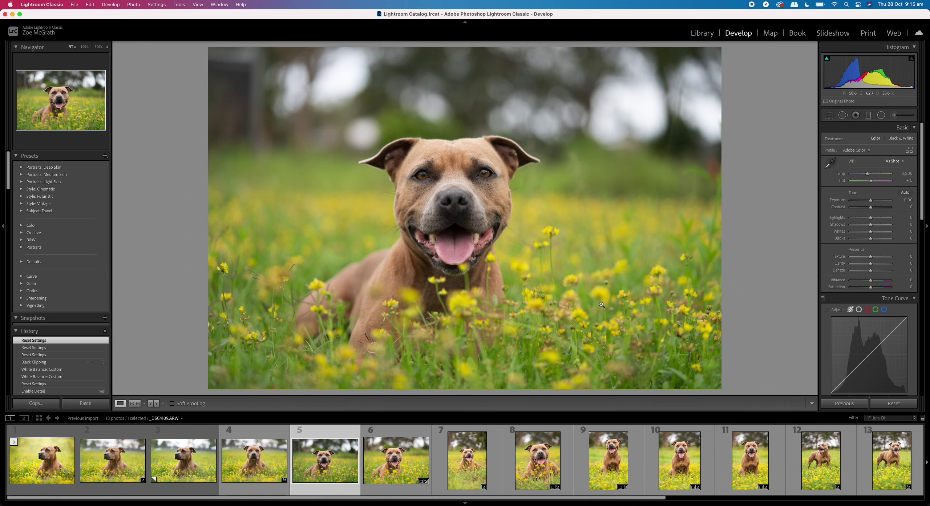
{"action": "left_click", "coordinate": [192, 465]}
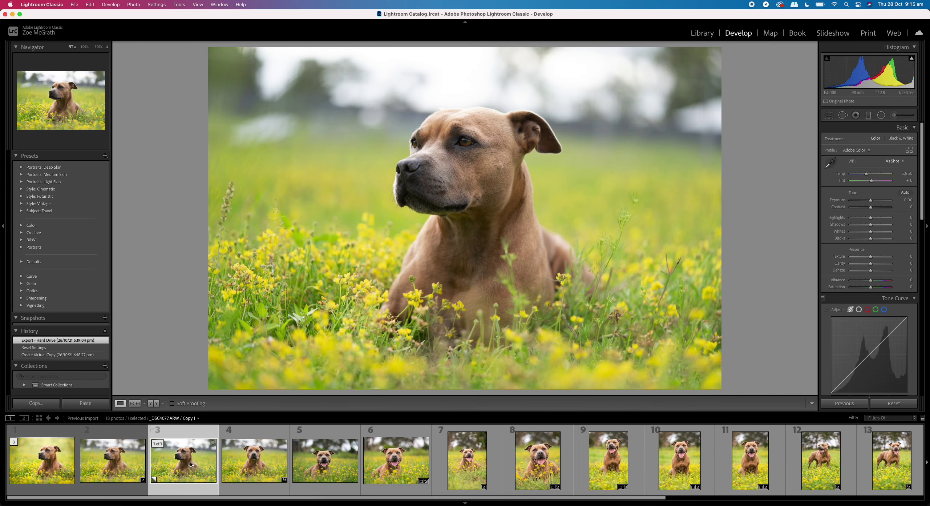
In _DSC4109.ARW, set a custom white balance by sampling neutral grey spots in the blurred background, and raise Blacks to +27.
{"action": "left_click", "coordinate": [334, 456]}
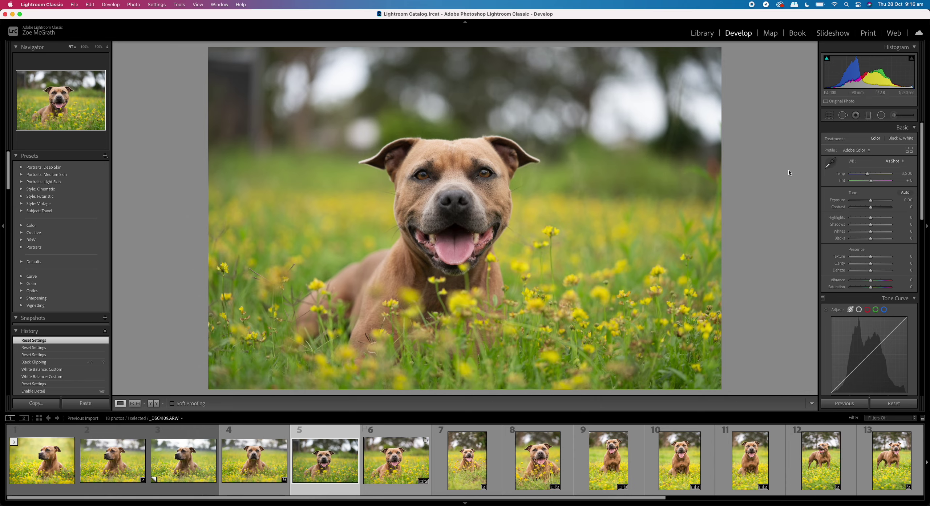
{"action": "left_click", "coordinate": [830, 163]}
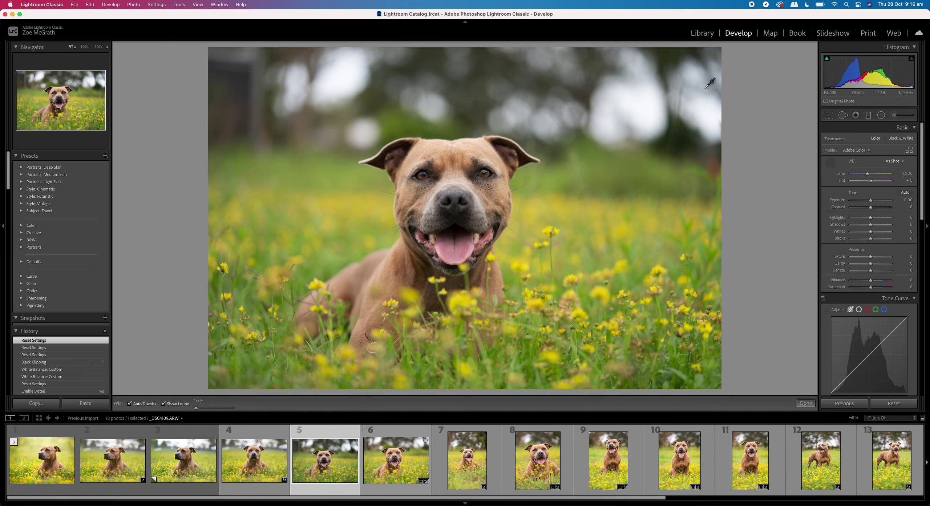
{"action": "left_click", "coordinate": [602, 116]}
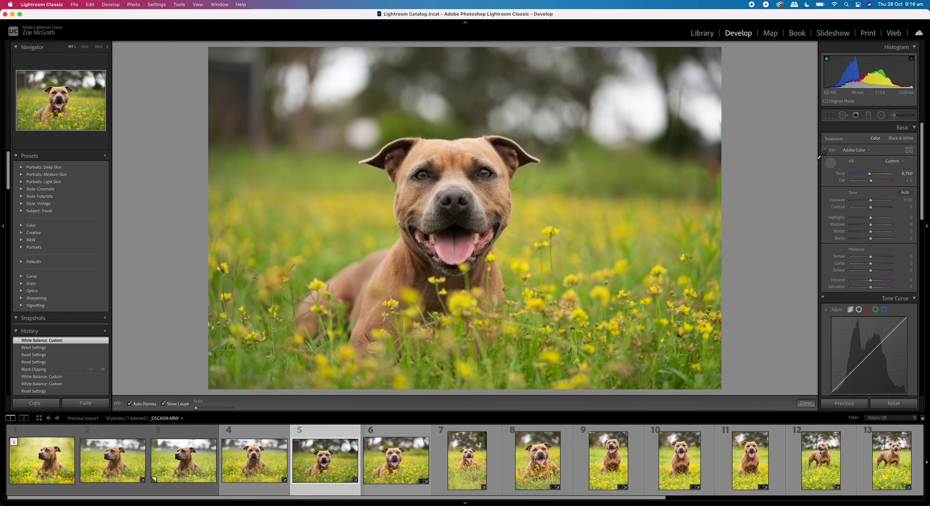
{"action": "left_click", "coordinate": [549, 124]}
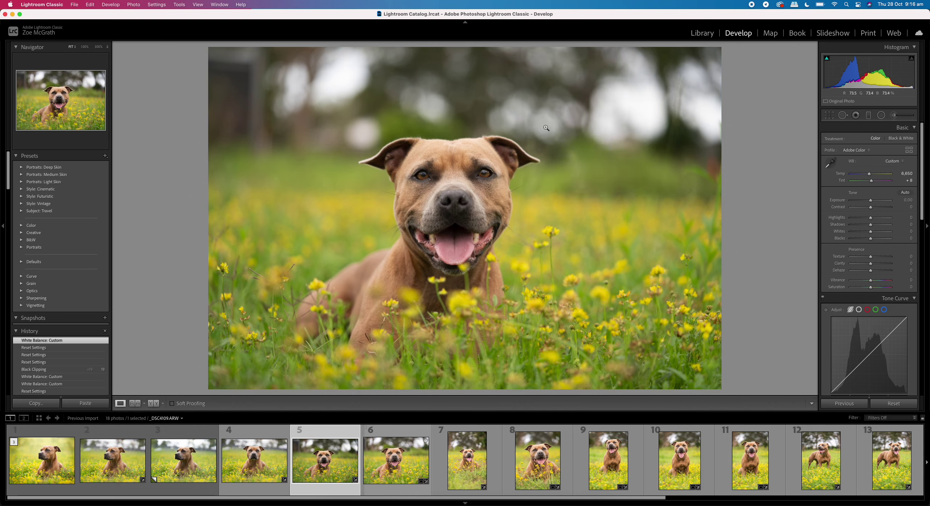
{"action": "left_click", "coordinate": [830, 162]}
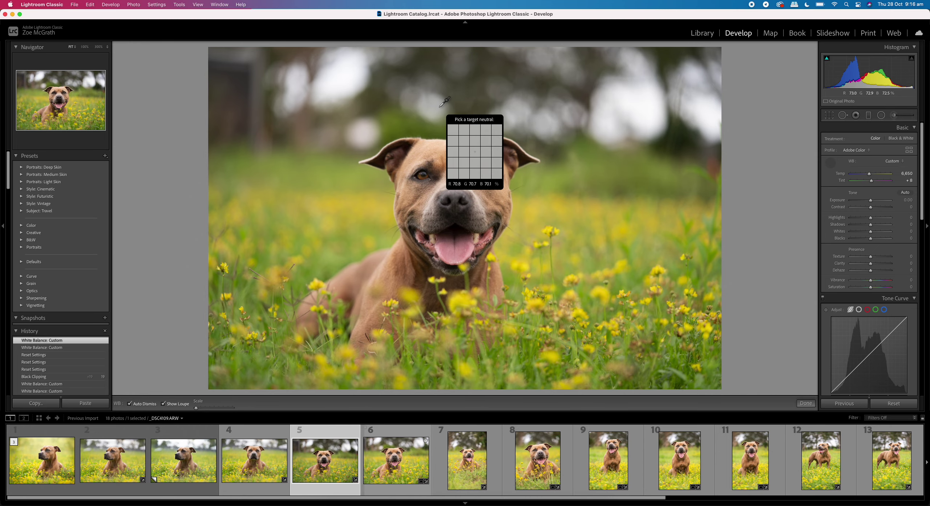
{"action": "left_click", "coordinate": [440, 107]}
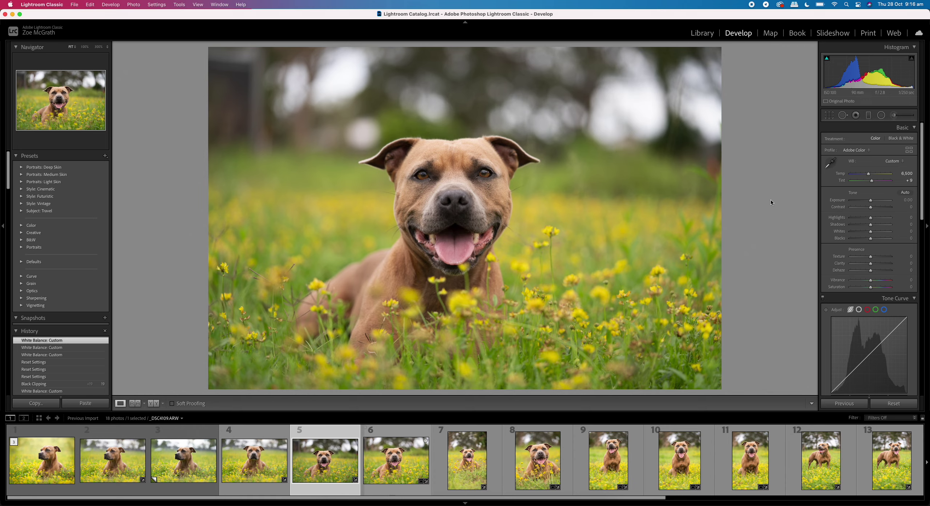
{"action": "mouse_move", "coordinate": [829, 62]}
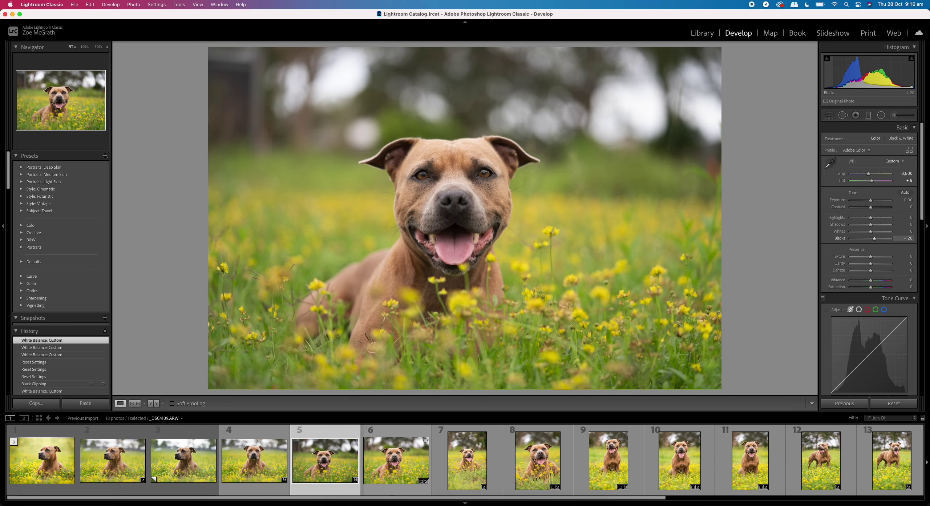
{"action": "left_click_drag", "start_coordinate": [830, 87], "coordinate": [830, 88]}
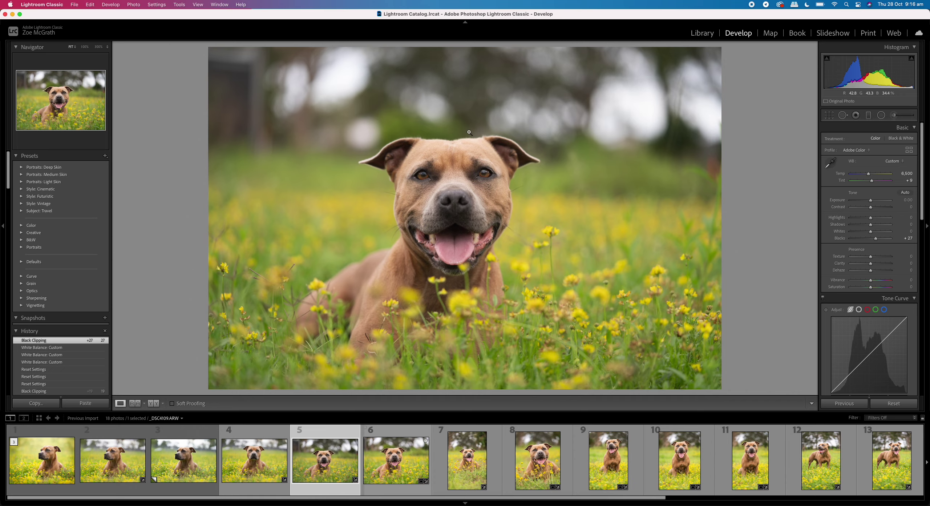
Draw a radial filter around the dog's head and centre it on the nose.
{"action": "left_click", "coordinate": [882, 115]}
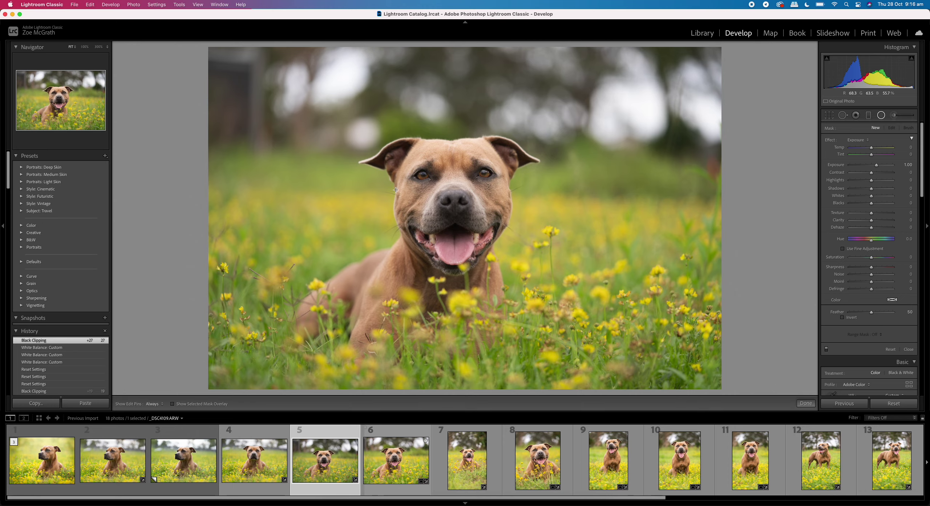
{"action": "left_click_drag", "start_coordinate": [424, 187], "coordinate": [527, 264]}
{"action": "left_click_drag", "start_coordinate": [431, 188], "coordinate": [453, 202]}
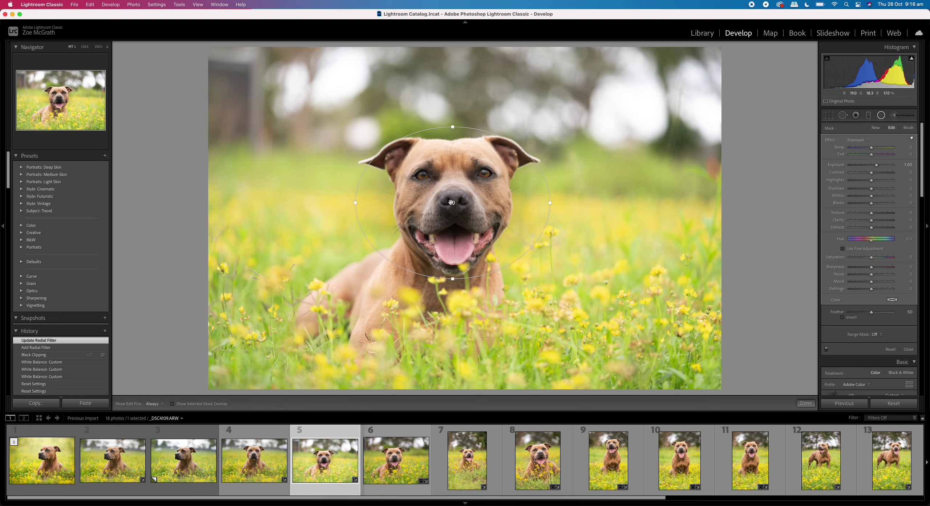
Try inverting the radial filter's mask to compare brightening inside and outside the oval, leaving Invert off.
{"action": "left_click", "coordinate": [843, 318]}
{"action": "left_click", "coordinate": [842, 318]}
{"action": "left_click", "coordinate": [843, 317]}
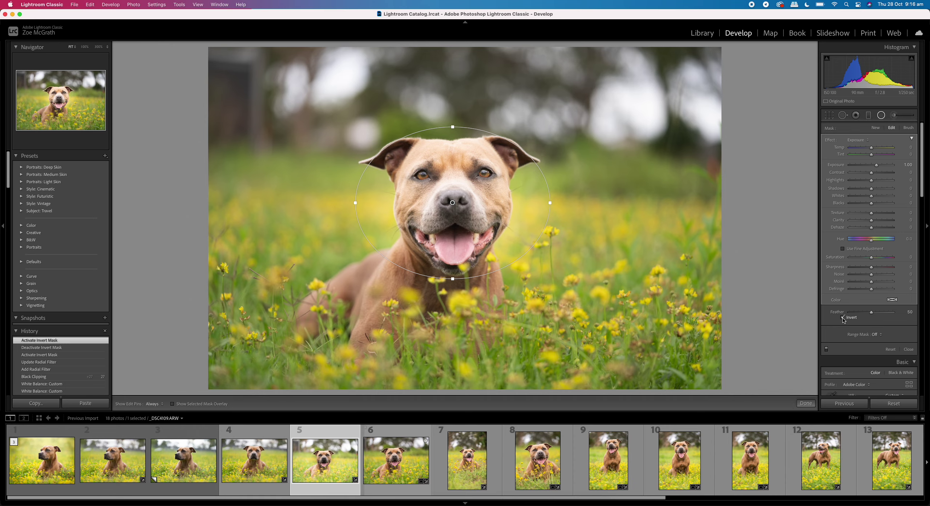
{"action": "left_click", "coordinate": [843, 317]}
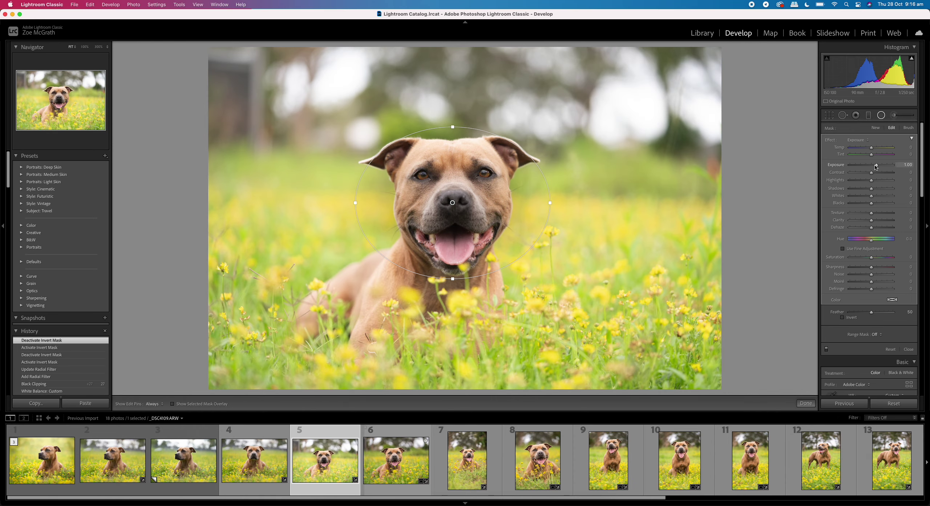
Switch the radial filter to mask brush editing and set its exposure to 0.73.
{"action": "left_click_drag", "start_coordinate": [877, 167], "coordinate": [872, 168]}
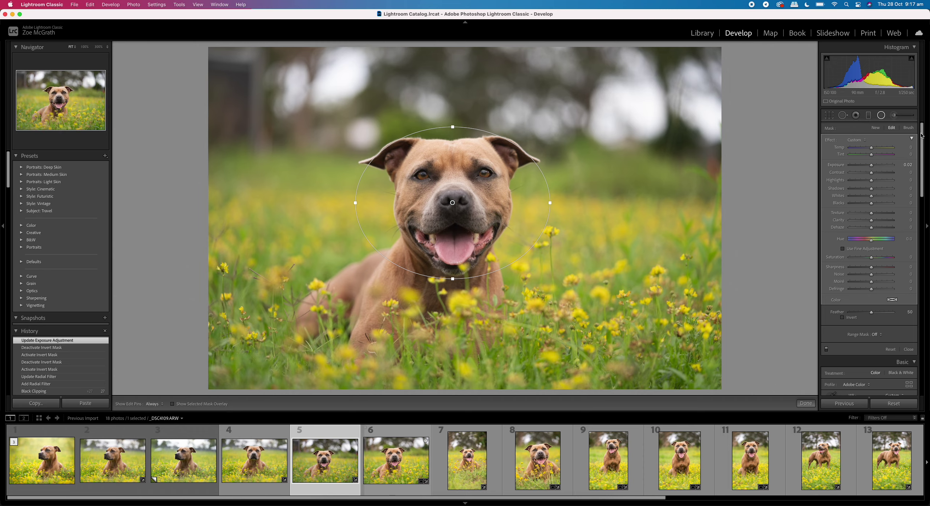
{"action": "left_click", "coordinate": [909, 128]}
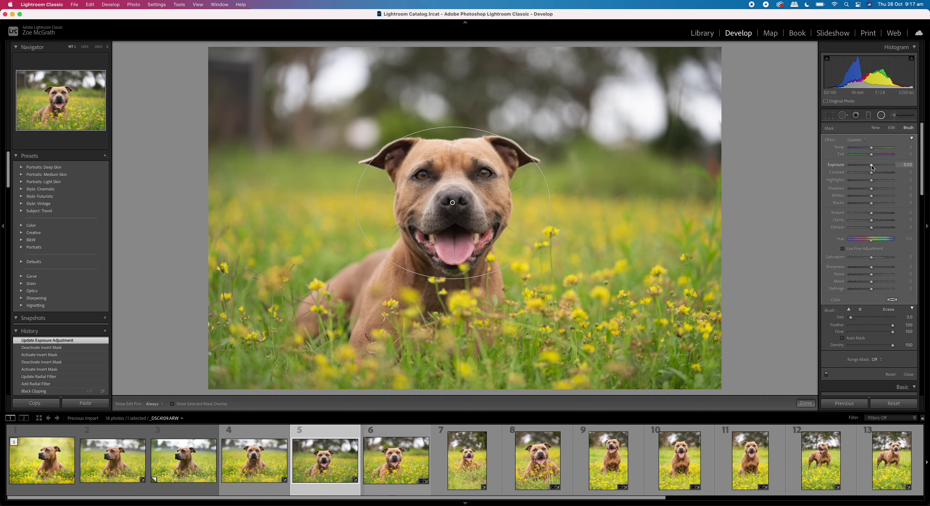
{"action": "left_click_drag", "start_coordinate": [872, 167], "coordinate": [876, 168]}
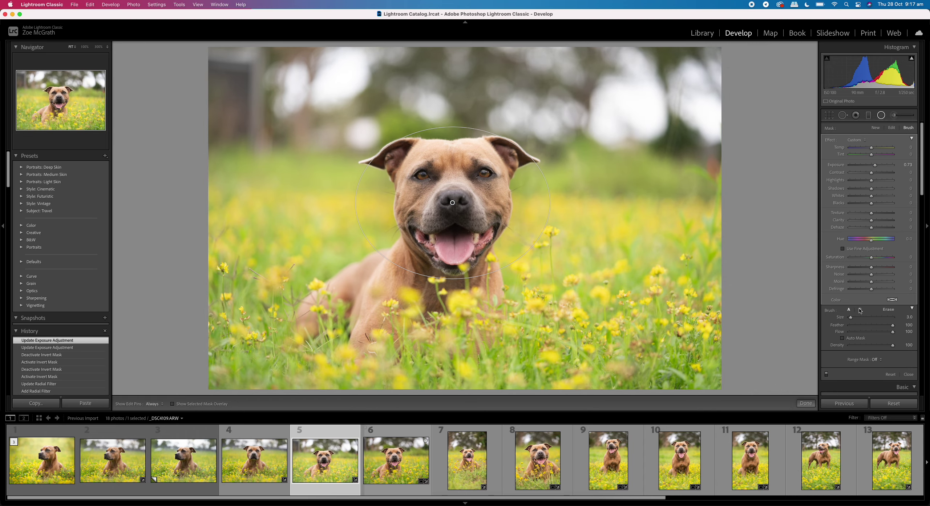
Erase the radial mask from the dog's body and the foreground flowers with an erase brush of about size 19.
{"action": "left_click", "coordinate": [888, 310]}
{"action": "scroll", "coordinate": [546, 227], "scroll_direction": "up", "scroll_amount": 2}
{"action": "scroll", "coordinate": [510, 216], "scroll_direction": "up", "scroll_amount": 1}
{"action": "mouse_move", "coordinate": [500, 216]}
{"action": "left_mouse_down"}
{"action": "mouse_move", "coordinate": [705, 232]}
{"action": "mouse_move", "coordinate": [472, 265]}
{"action": "mouse_move", "coordinate": [690, 312]}
{"action": "mouse_move", "coordinate": [651, 327]}
{"action": "mouse_move", "coordinate": [691, 356]}
{"action": "mouse_move", "coordinate": [491, 360]}
{"action": "mouse_move", "coordinate": [467, 267]}
{"action": "mouse_move", "coordinate": [298, 226]}
{"action": "mouse_move", "coordinate": [222, 240]}
{"action": "mouse_move", "coordinate": [236, 291]}
{"action": "mouse_move", "coordinate": [309, 349]}
{"action": "mouse_move", "coordinate": [382, 378]}
{"action": "mouse_move", "coordinate": [422, 356]}
{"action": "left_mouse_up"}
{"action": "scroll", "coordinate": [652, 327], "scroll_direction": "up", "scroll_amount": 3}
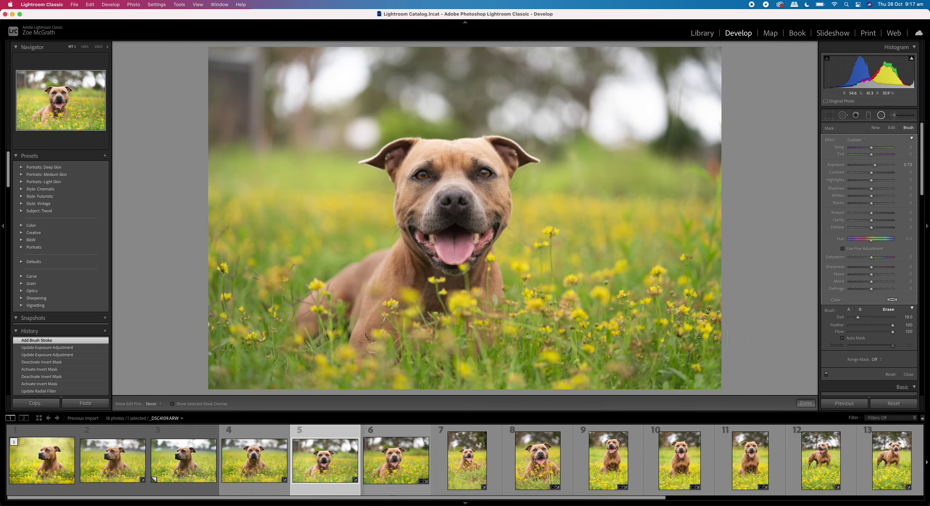
{"action": "left_click_drag", "start_coordinate": [700, 337], "coordinate": [647, 344]}
{"action": "mouse_move", "coordinate": [685, 254]}
{"action": "left_mouse_down"}
{"action": "mouse_move", "coordinate": [669, 225]}
{"action": "mouse_move", "coordinate": [497, 222]}
{"action": "mouse_move", "coordinate": [466, 230]}
{"action": "mouse_move", "coordinate": [428, 258]}
{"action": "mouse_move", "coordinate": [396, 241]}
{"action": "mouse_move", "coordinate": [347, 243]}
{"action": "left_mouse_up"}
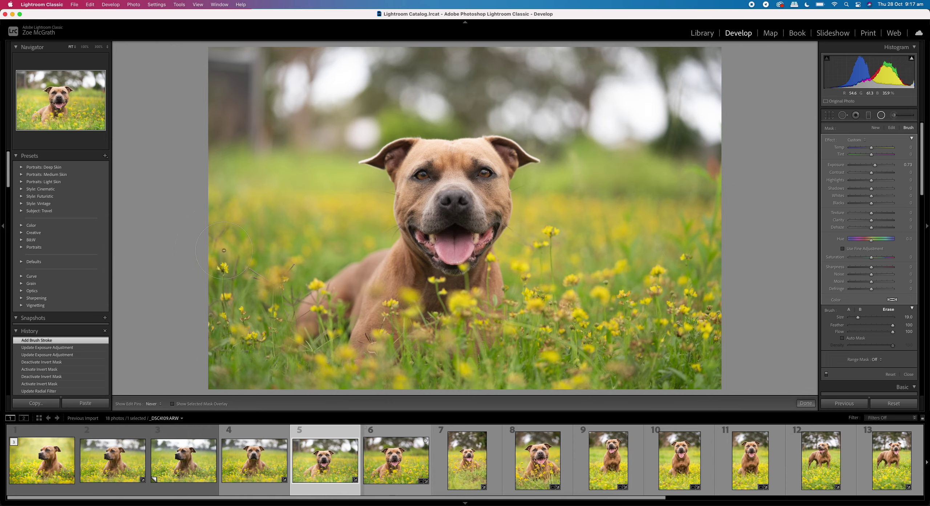
{"action": "left_click_drag", "start_coordinate": [224, 250], "coordinate": [222, 251]}
{"action": "key", "text": "h"}
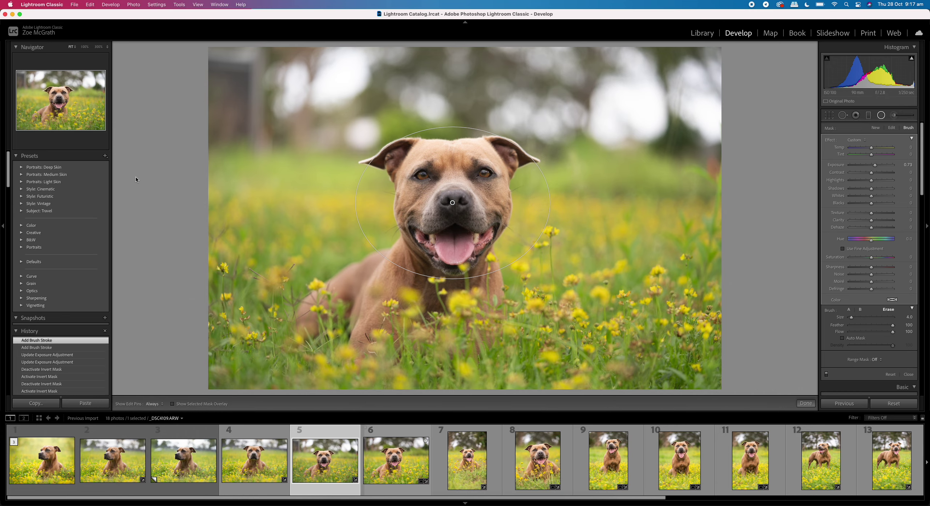
With the additive A brush, paint the brightening back into the grass line and trees on the image's right side.
{"action": "left_click", "coordinate": [849, 309]}
{"action": "key", "text": "h"}
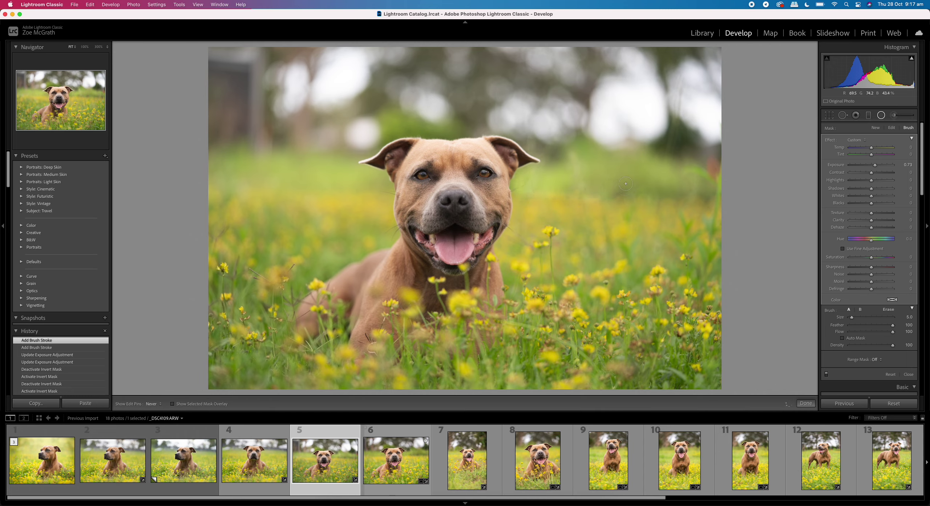
{"action": "scroll", "coordinate": [633, 193], "scroll_direction": "up", "scroll_amount": 6}
{"action": "left_click_drag", "start_coordinate": [633, 192], "coordinate": [716, 191]}
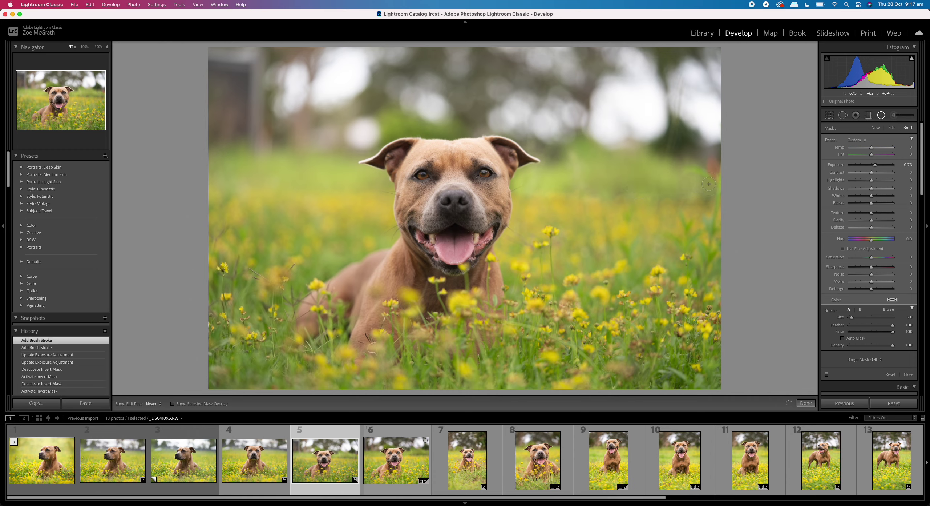
{"action": "key", "text": "h"}
{"action": "scroll", "coordinate": [624, 186], "scroll_direction": "up", "scroll_amount": 2}
{"action": "mouse_move", "coordinate": [691, 135]}
{"action": "left_mouse_down"}
{"action": "mouse_move", "coordinate": [676, 145]}
{"action": "mouse_move", "coordinate": [667, 132]}
{"action": "left_mouse_up"}
Use a smaller additive brush to extend the brightening into the background close to the dog's ear on the image's left.
{"action": "scroll", "coordinate": [396, 153], "scroll_direction": "down", "scroll_amount": 11}
{"action": "left_click_drag", "start_coordinate": [376, 166], "coordinate": [372, 179]}
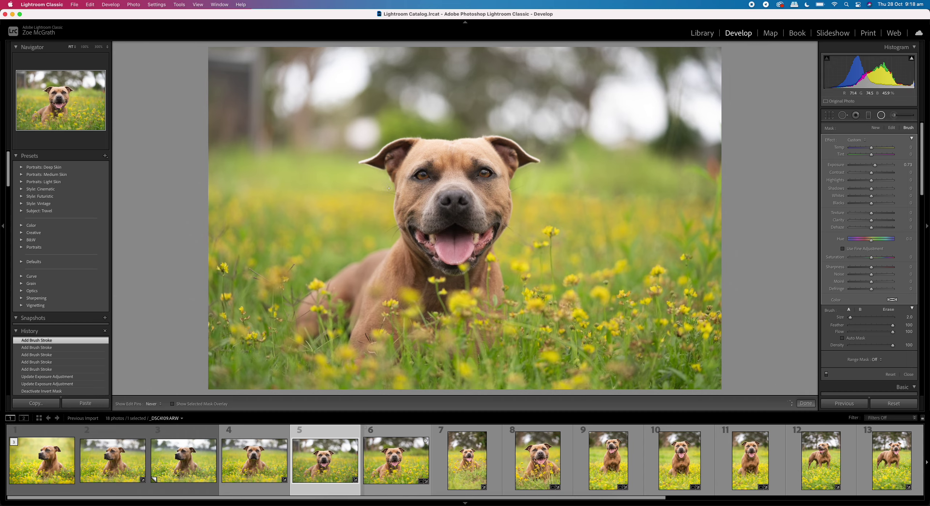
{"action": "left_click_drag", "start_coordinate": [389, 188], "coordinate": [359, 186]}
{"action": "left_click", "coordinate": [360, 185]}
{"action": "key", "text": "h"}
{"action": "key", "text": "h"}
{"action": "scroll", "coordinate": [359, 186], "scroll_direction": "up", "scroll_amount": 1}
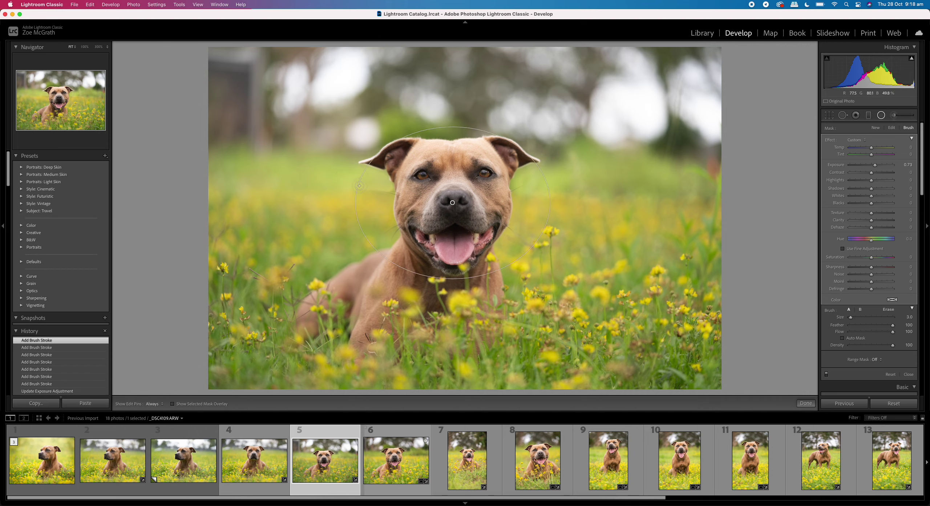
{"action": "key", "text": "h"}
{"action": "left_click", "coordinate": [338, 176]}
{"action": "key", "text": "h"}
{"action": "key", "text": "h"}
{"action": "scroll", "coordinate": [356, 130], "scroll_direction": "up", "scroll_amount": 5}
{"action": "scroll", "coordinate": [355, 129], "scroll_direction": "down", "scroll_amount": 1}
{"action": "key", "text": "h"}
{"action": "scroll", "coordinate": [430, 125], "scroll_direction": "down", "scroll_amount": 1}
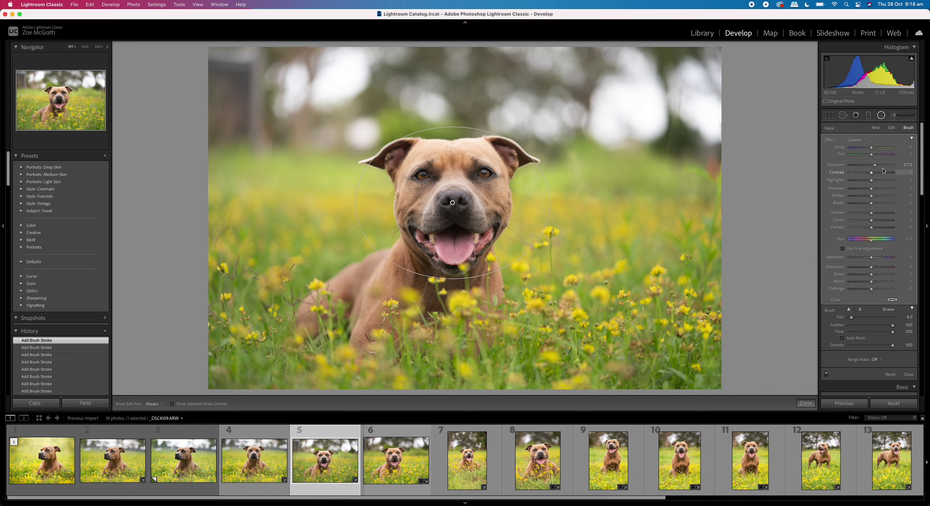
Raise the radial filter's exposure to 2.53 and erase the spill from the dog's ear on the image's right.
{"action": "left_click_drag", "start_coordinate": [876, 165], "coordinate": [886, 171]}
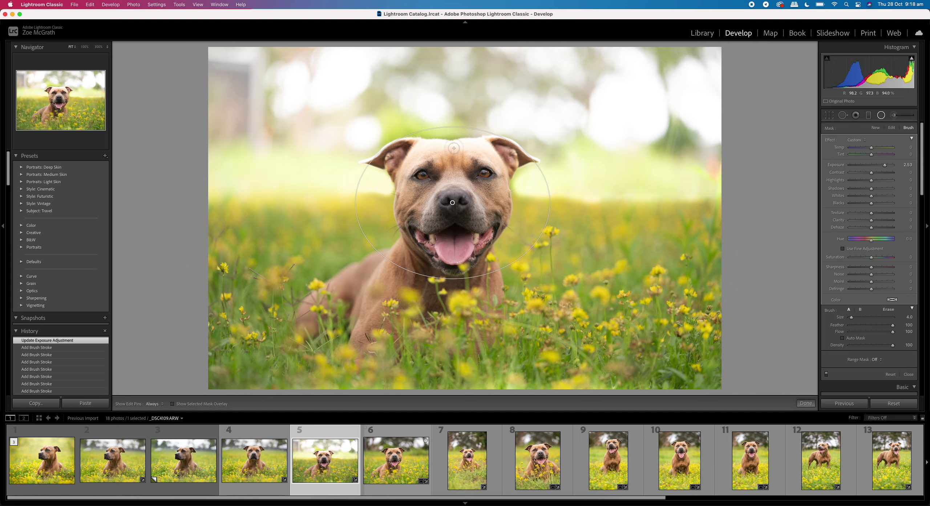
{"action": "left_click", "coordinate": [889, 309]}
{"action": "key", "text": "h"}
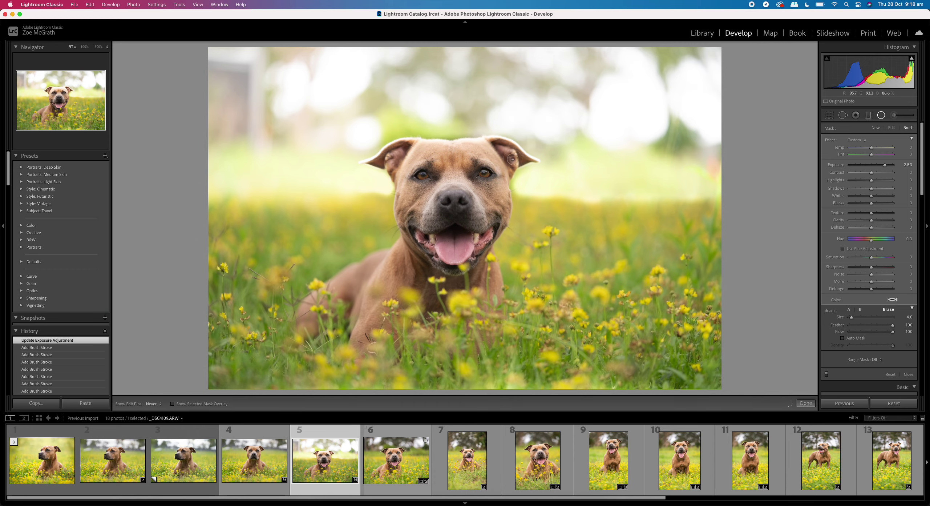
{"action": "mouse_move", "coordinate": [505, 152]}
{"action": "left_mouse_down"}
{"action": "mouse_move", "coordinate": [483, 146]}
{"action": "mouse_move", "coordinate": [513, 151]}
{"action": "left_mouse_up"}
{"action": "scroll", "coordinate": [514, 154], "scroll_direction": "down", "scroll_amount": 5}
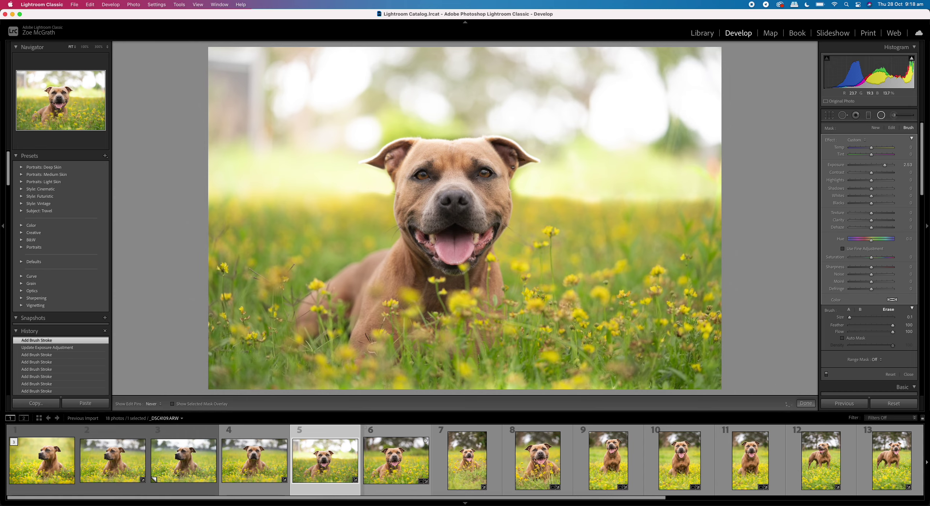
{"action": "scroll", "coordinate": [452, 202], "scroll_direction": "up", "scroll_amount": 5}
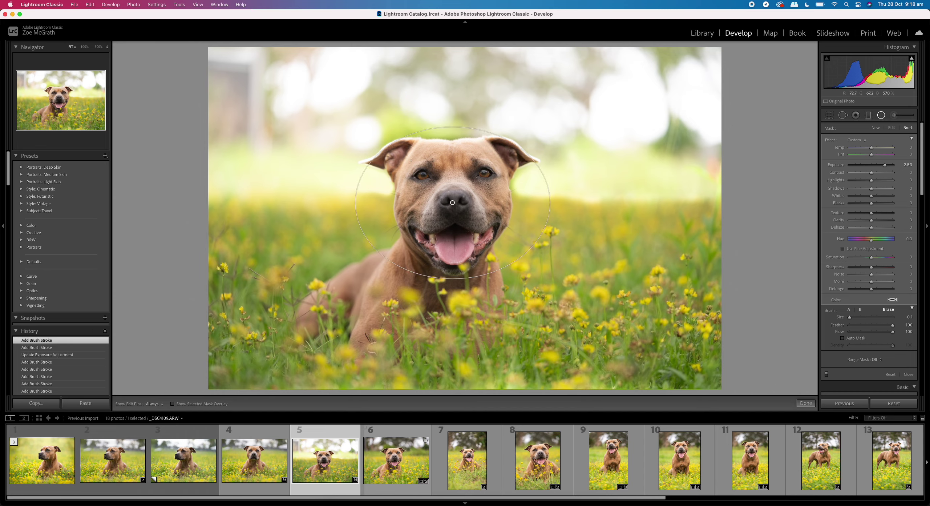
Erase the brightening from the dog's ear and adjoining side of the head on the image's left, varying the brush size.
{"action": "key", "text": "h"}
{"action": "left_click_drag", "start_coordinate": [399, 157], "coordinate": [409, 154]}
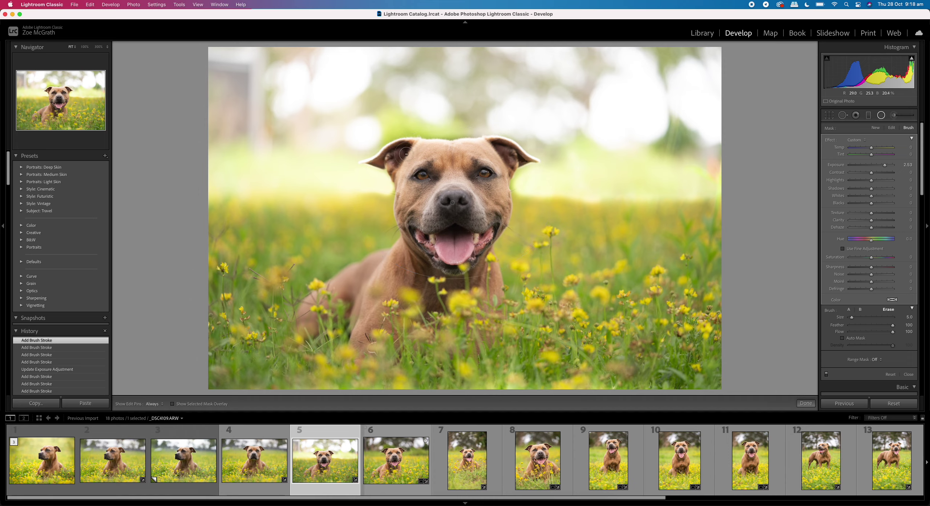
{"action": "scroll", "coordinate": [413, 155], "scroll_direction": "up", "scroll_amount": 1}
{"action": "key", "text": "h"}
{"action": "left_click", "coordinate": [410, 156]}
{"action": "scroll", "coordinate": [404, 157], "scroll_direction": "down", "scroll_amount": 3}
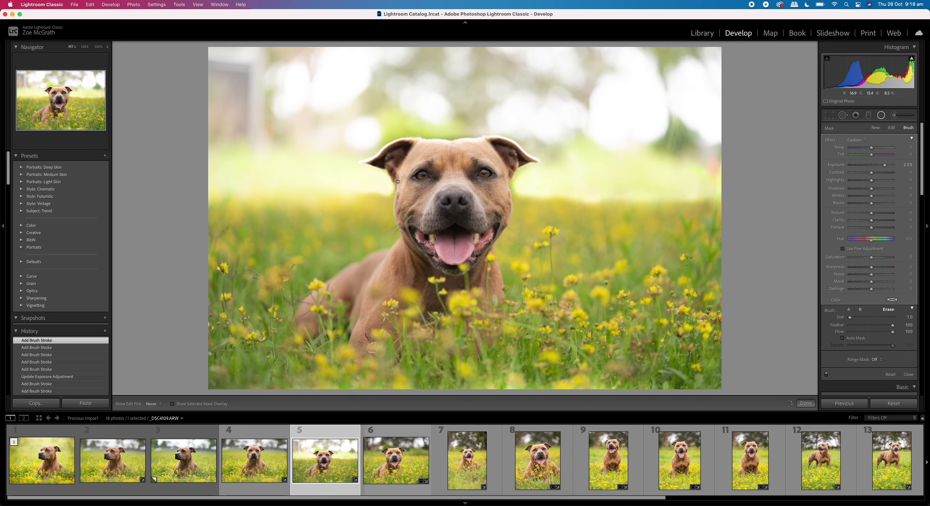
{"action": "left_click", "coordinate": [408, 166]}
{"action": "scroll", "coordinate": [414, 171], "scroll_direction": "up", "scroll_amount": 5}
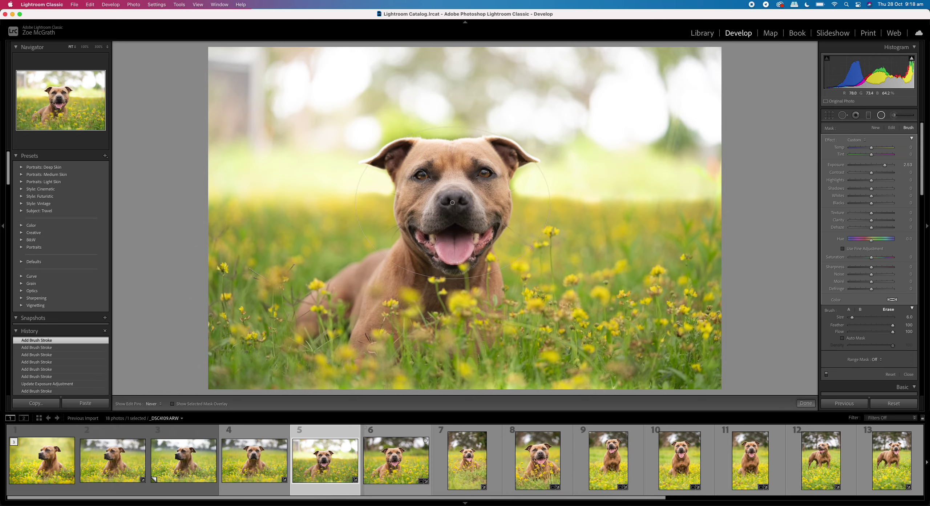
Erase the remaining brightening along the dog's brow and ear on the image's right, reducing the Erase brush size to 0.1.
{"action": "left_click", "coordinate": [495, 168]}
{"action": "scroll", "coordinate": [516, 156], "scroll_direction": "down", "scroll_amount": 3}
{"action": "left_click", "coordinate": [522, 158]}
{"action": "scroll", "coordinate": [527, 159], "scroll_direction": "down", "scroll_amount": 5}
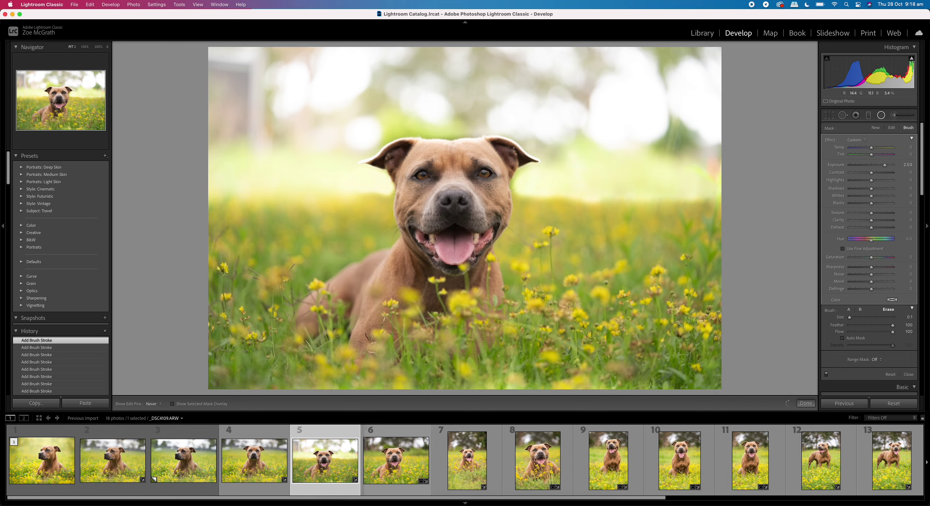
{"action": "scroll", "coordinate": [509, 149], "scroll_direction": "up", "scroll_amount": 4}
{"action": "scroll", "coordinate": [389, 160], "scroll_direction": "down", "scroll_amount": 2}
{"action": "scroll", "coordinate": [377, 162], "scroll_direction": "down", "scroll_amount": 3}
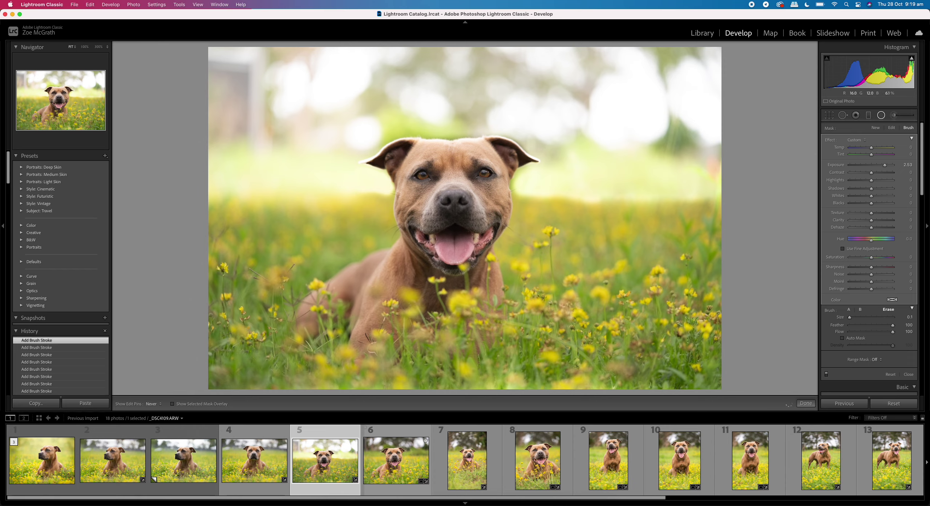
Show the edit pins and set the radial filter to exposure 0.62, texture −17, clarity −27 and dehaze −20.
{"action": "key", "text": "h"}
{"action": "scroll", "coordinate": [453, 202], "scroll_direction": "up", "scroll_amount": 3}
{"action": "key", "text": "h"}
{"action": "scroll", "coordinate": [459, 198], "scroll_direction": "up", "scroll_amount": 2}
{"action": "key", "text": "h"}
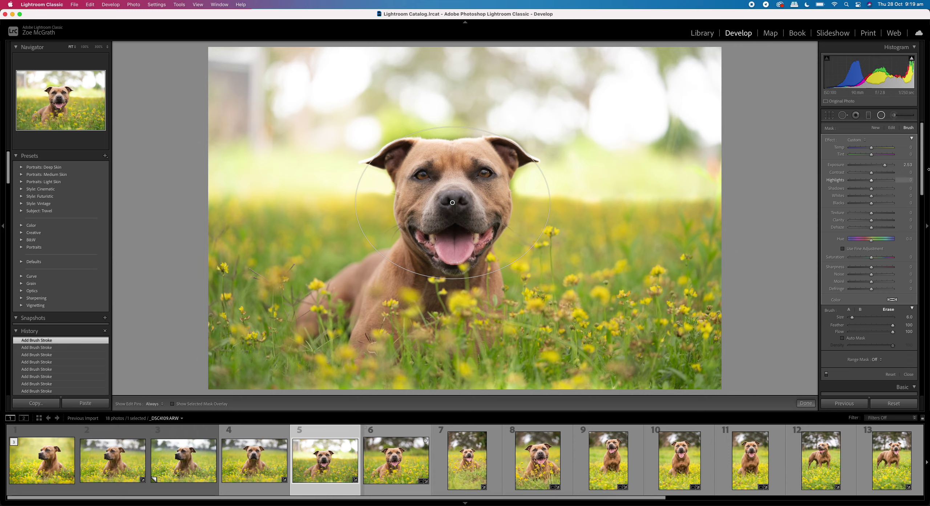
{"action": "left_click_drag", "start_coordinate": [885, 165], "coordinate": [874, 168]}
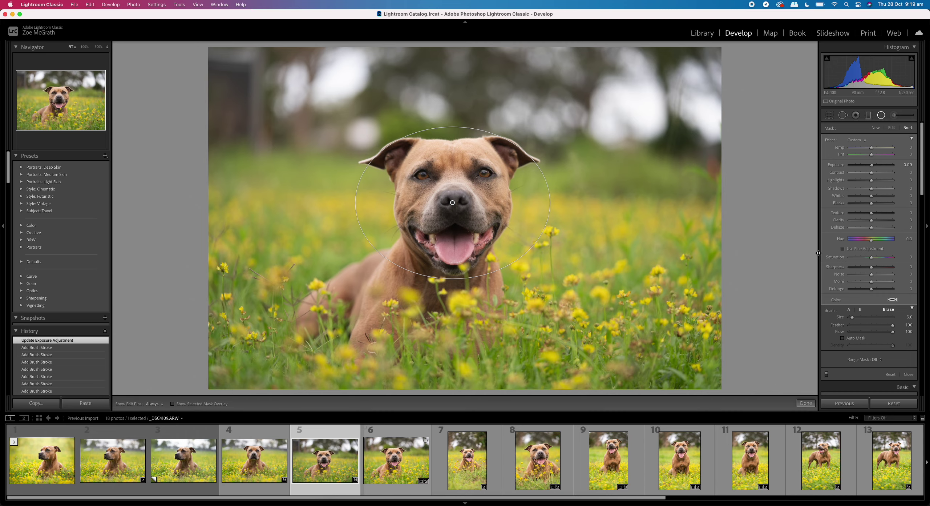
{"action": "mouse_move", "coordinate": [873, 224]}
{"action": "left_mouse_down"}
{"action": "mouse_move", "coordinate": [867, 232]}
{"action": "mouse_move", "coordinate": [868, 217]}
{"action": "left_mouse_up"}
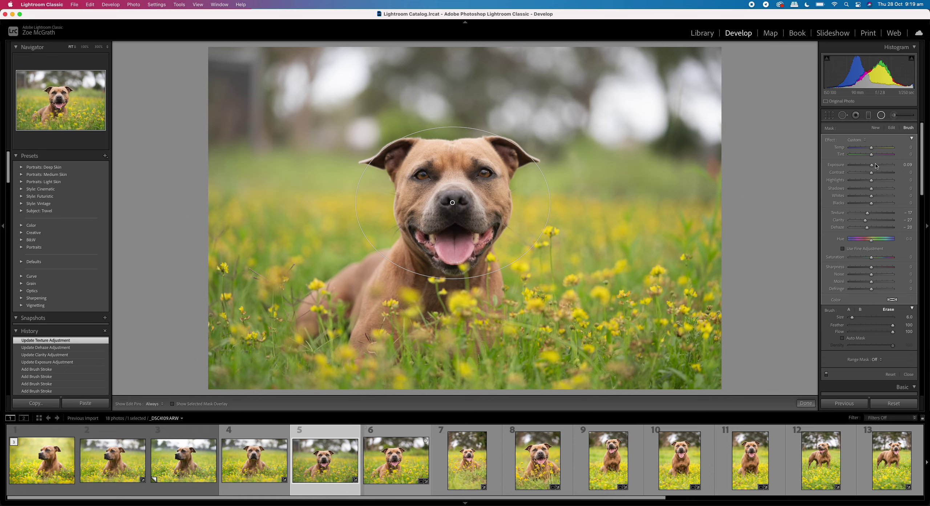
{"action": "left_click_drag", "start_coordinate": [873, 167], "coordinate": [876, 167]}
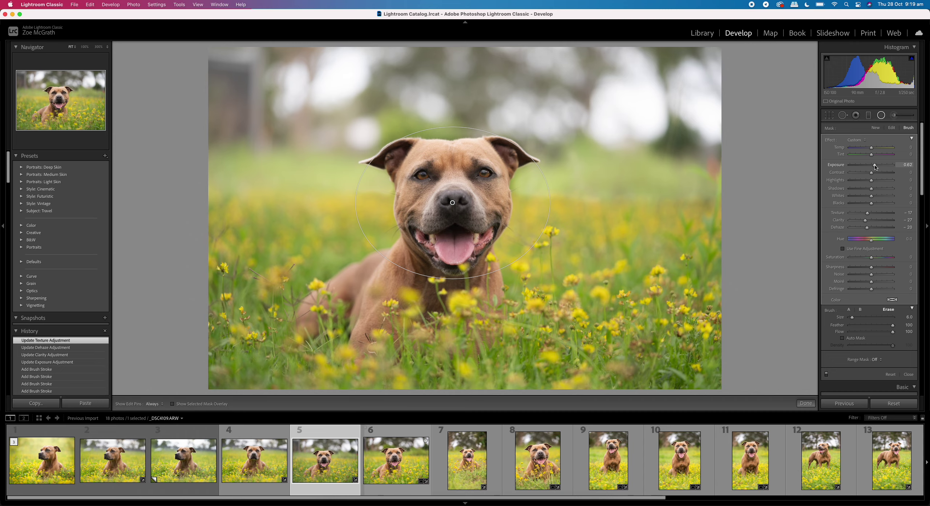
{"action": "left_click_drag", "start_coordinate": [875, 167], "coordinate": [875, 166]}
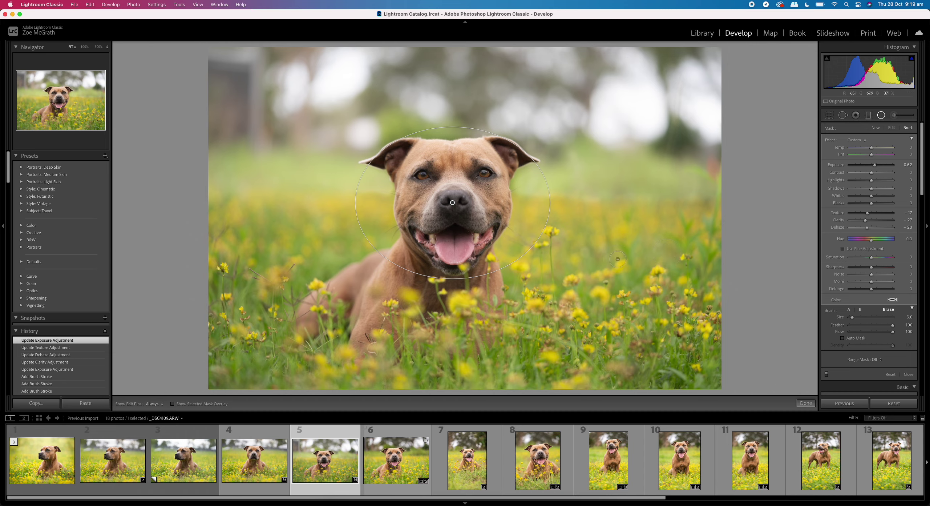
Erase the filter effect across the flower field beside the dog with a larger Erase brush and the edit pins hidden.
{"action": "scroll", "coordinate": [592, 250], "scroll_direction": "up", "scroll_amount": 5}
{"action": "key", "text": "h"}
{"action": "scroll", "coordinate": [591, 230], "scroll_direction": "up", "scroll_amount": 1}
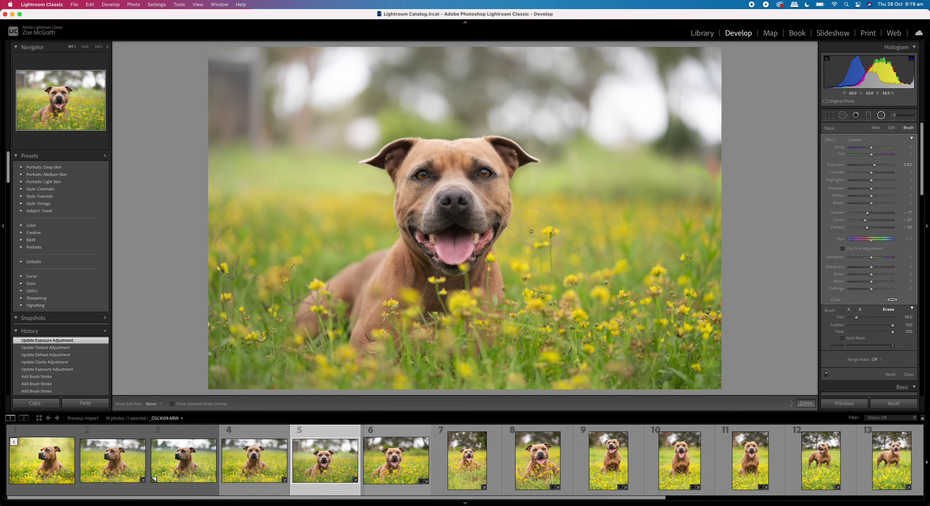
{"action": "left_click_drag", "start_coordinate": [693, 225], "coordinate": [538, 197]}
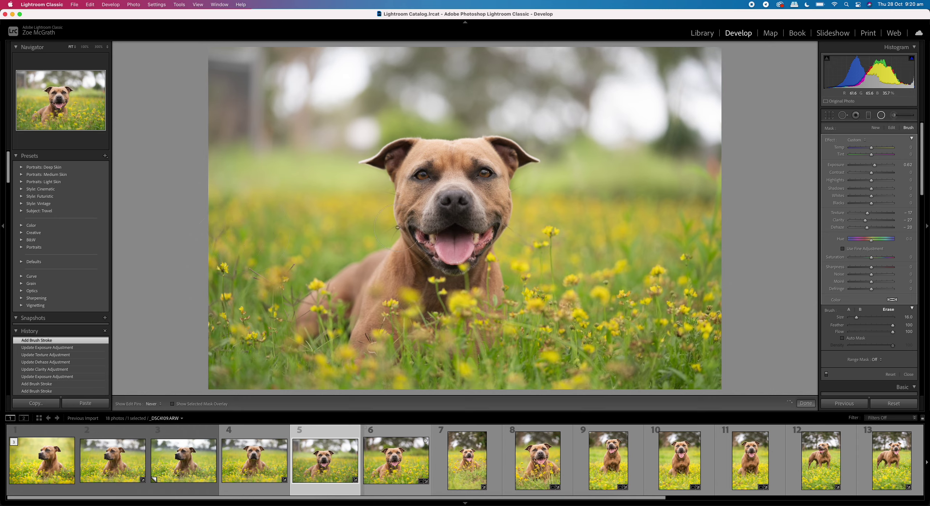
{"action": "key", "text": "h"}
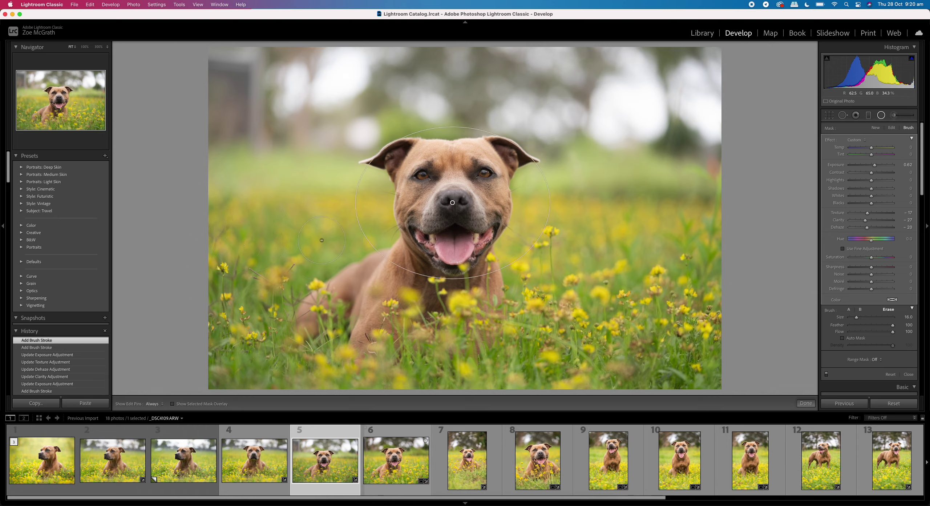
Compare the photo repeatedly with the radial filter switched off and on.
{"action": "left_click", "coordinate": [828, 376]}
{"action": "left_click", "coordinate": [827, 377]}
{"action": "left_click", "coordinate": [827, 377]}
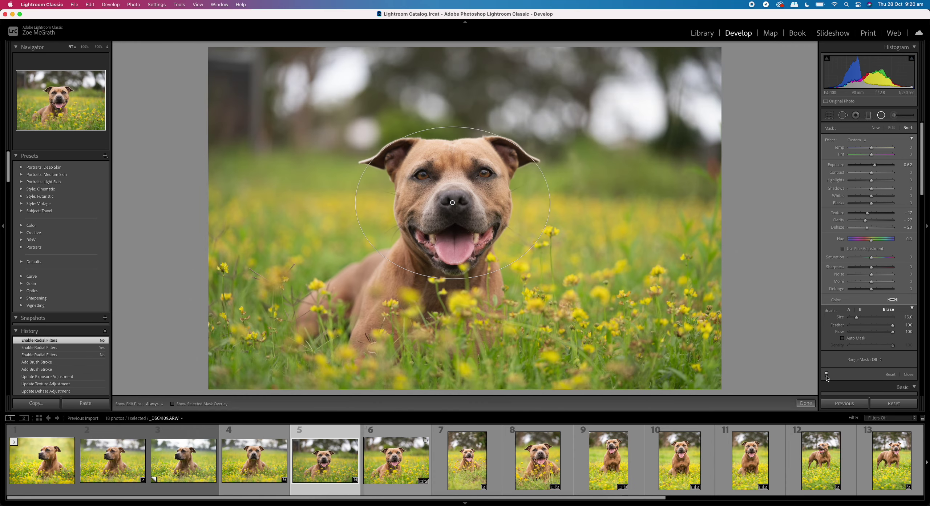
{"action": "left_click", "coordinate": [828, 376]}
{"action": "left_click", "coordinate": [827, 376]}
{"action": "left_click", "coordinate": [827, 376]}
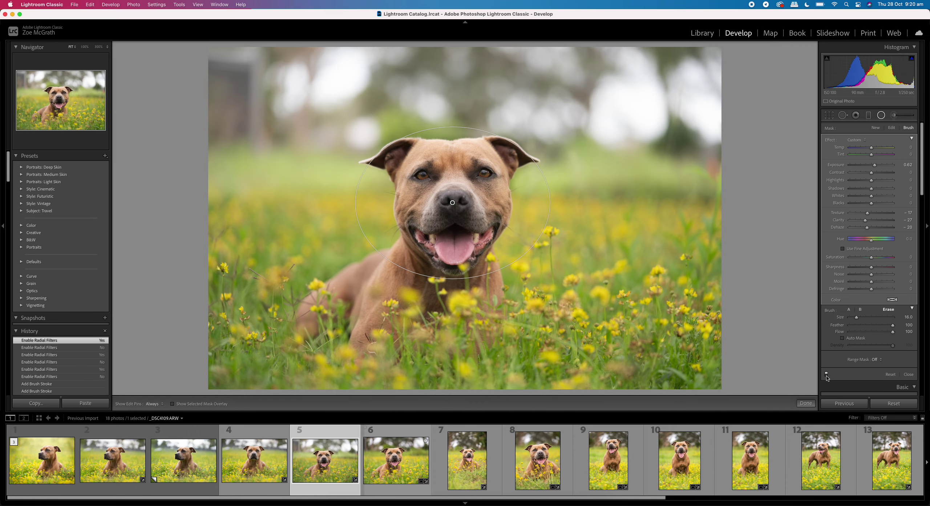
{"action": "left_click", "coordinate": [828, 377]}
{"action": "left_click", "coordinate": [828, 376]}
{"action": "left_click", "coordinate": [828, 377]}
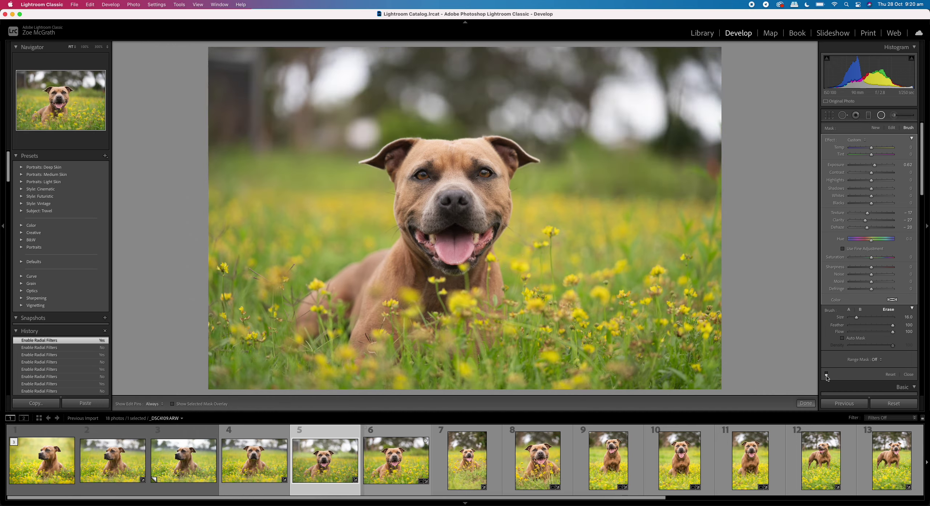
{"action": "left_click", "coordinate": [827, 377]}
{"action": "left_click", "coordinate": [827, 377]}
{"action": "left_click", "coordinate": [827, 377]}
{"action": "left_click", "coordinate": [827, 377]}
{"action": "left_click", "coordinate": [828, 377]}
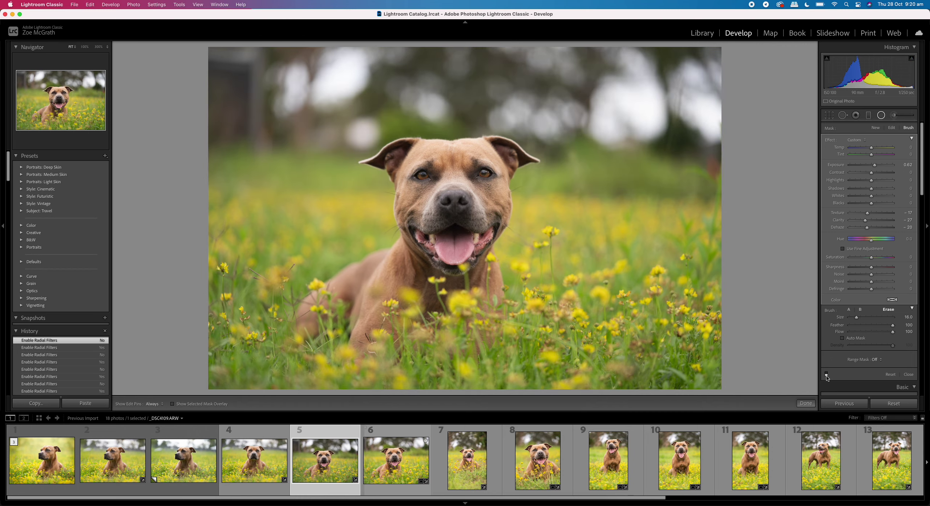
{"action": "left_click", "coordinate": [827, 376]}
{"action": "left_click", "coordinate": [827, 377]}
{"action": "left_click", "coordinate": [827, 377]}
{"action": "left_click", "coordinate": [827, 376]}
{"action": "left_click", "coordinate": [827, 377]}
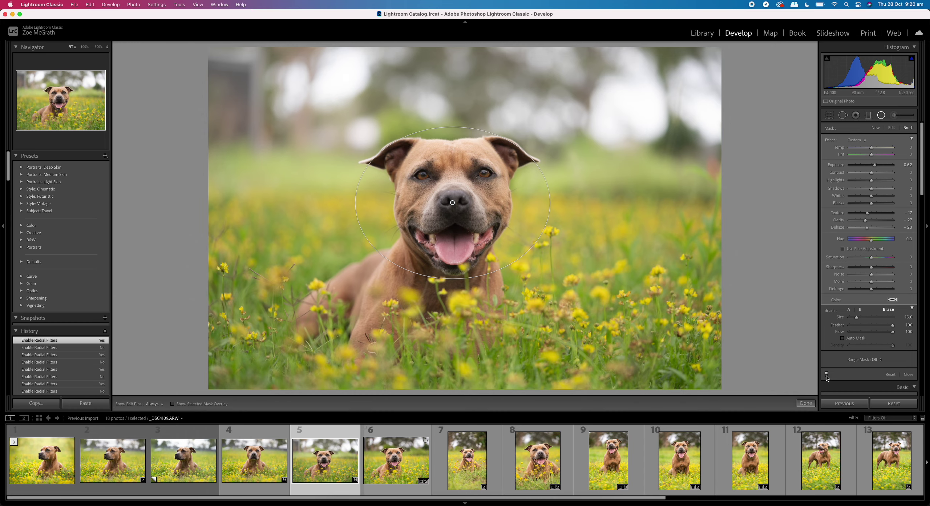
{"action": "left_click", "coordinate": [827, 377]}
{"action": "left_click", "coordinate": [827, 376]}
Warm the radial filter to temperature 17, lower its exposure to 0.59, and close the filter.
{"action": "left_click_drag", "start_coordinate": [872, 148], "coordinate": [874, 150]}
{"action": "left_click_drag", "start_coordinate": [876, 150], "coordinate": [876, 150]}
{"action": "left_click", "coordinate": [827, 374]}
{"action": "left_click", "coordinate": [827, 374]}
{"action": "left_click", "coordinate": [827, 374]}
{"action": "left_click", "coordinate": [828, 374]}
{"action": "left_click_drag", "start_coordinate": [875, 168], "coordinate": [874, 167]}
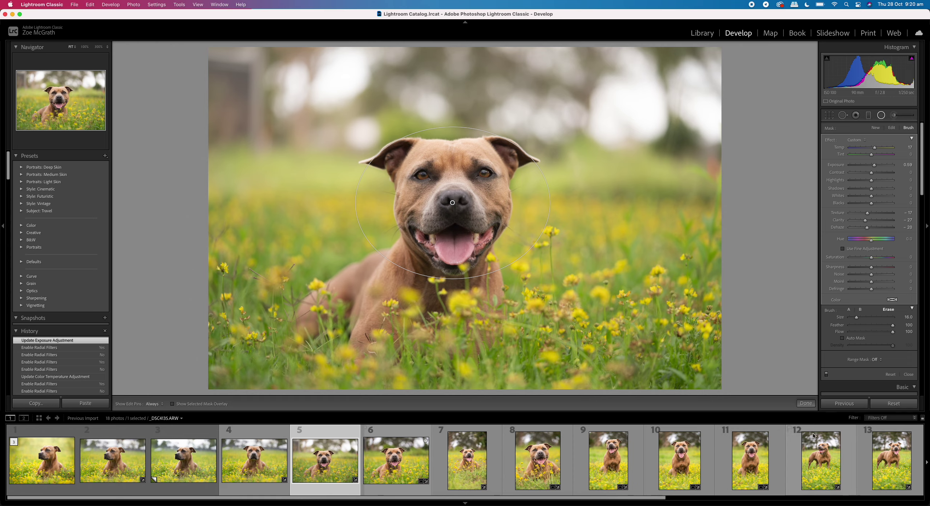
{"action": "left_click", "coordinate": [807, 403]}
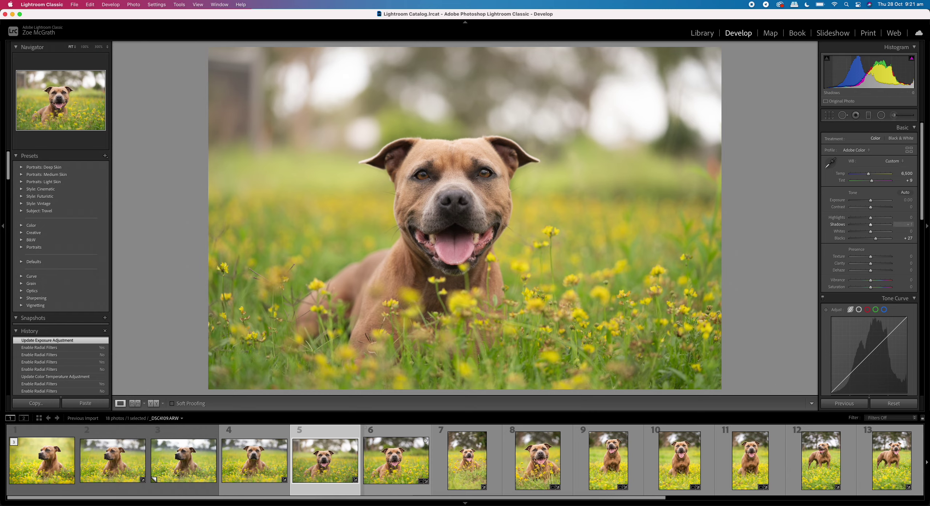
Set the photo's basic tones to contrast +10, highlights −48, shadows +67, whites −24 and blacks +12.
{"action": "mouse_move", "coordinate": [871, 225]}
{"action": "left_mouse_down"}
{"action": "mouse_move", "coordinate": [883, 229]}
{"action": "mouse_move", "coordinate": [858, 222]}
{"action": "mouse_move", "coordinate": [875, 211]}
{"action": "left_mouse_up"}
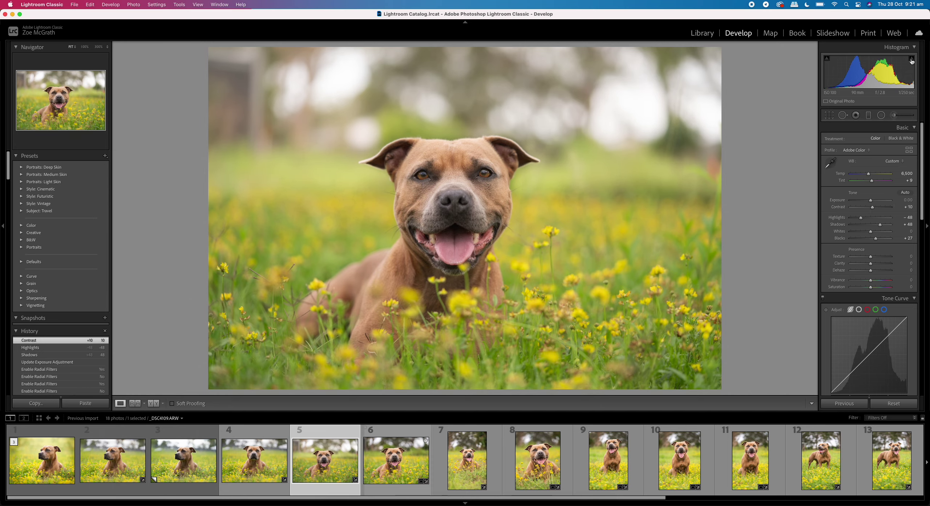
{"action": "left_click_drag", "start_coordinate": [892, 72], "coordinate": [883, 73]}
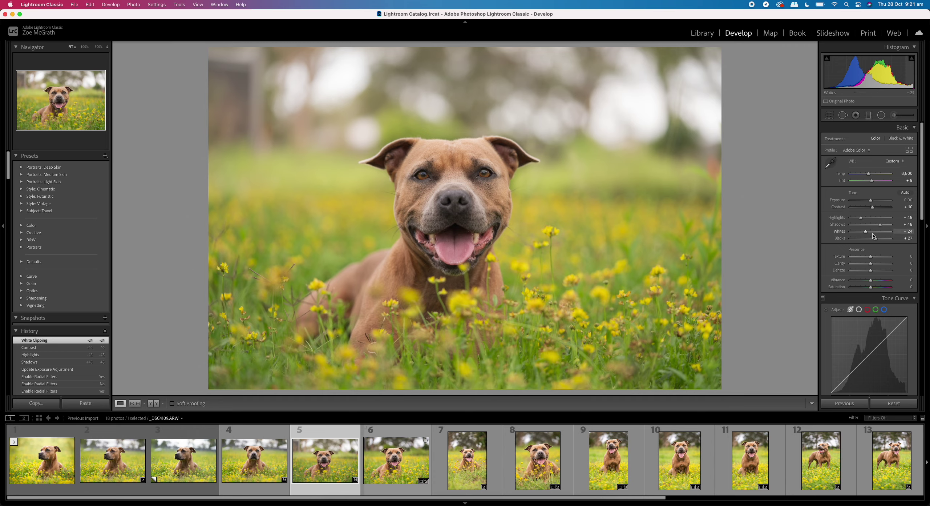
{"action": "left_click_drag", "start_coordinate": [880, 225], "coordinate": [884, 227]}
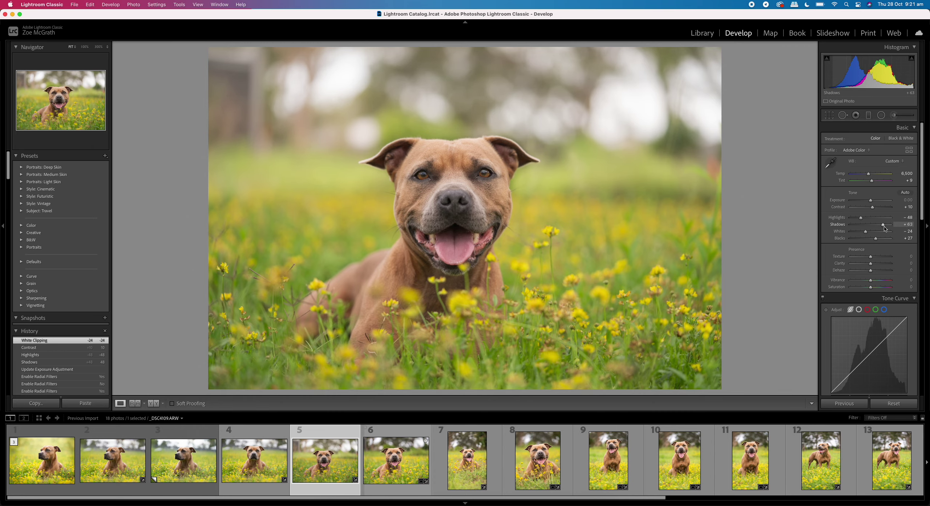
{"action": "left_click_drag", "start_coordinate": [886, 228], "coordinate": [886, 228]}
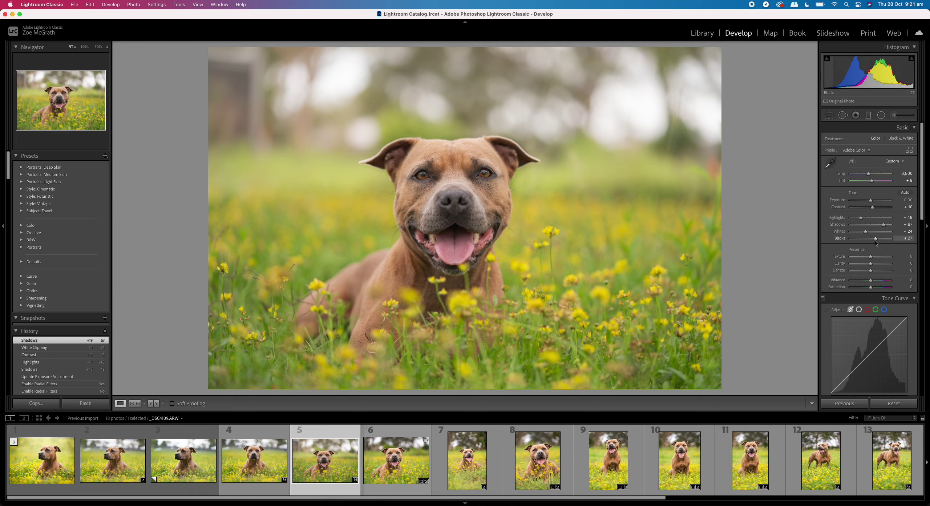
{"action": "left_click_drag", "start_coordinate": [876, 242], "coordinate": [875, 243]}
{"action": "left_click_drag", "start_coordinate": [874, 241], "coordinate": [874, 242]}
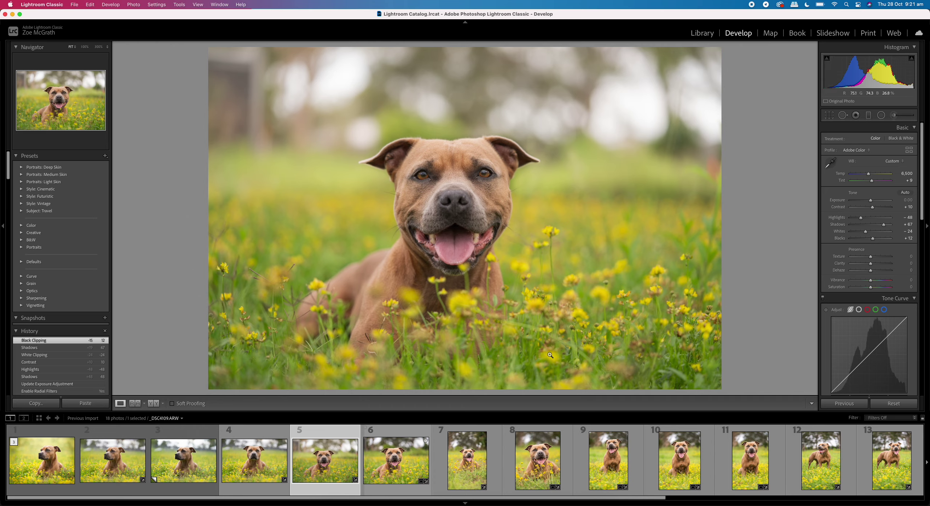
Check the dog's eyes at 100%, and set the sharpening amount to 90 with masking at 51.
{"action": "scroll", "coordinate": [843, 281], "scroll_direction": "down", "scroll_amount": 3}
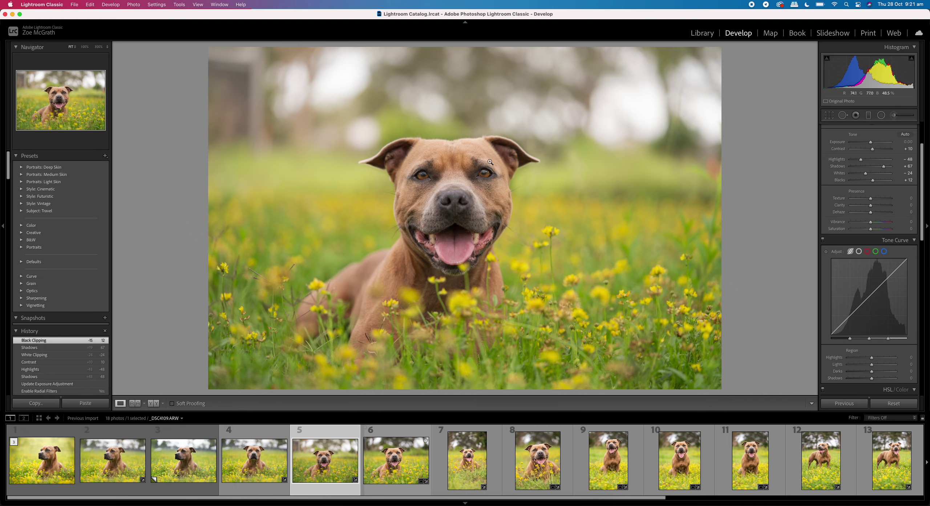
{"action": "left_click", "coordinate": [471, 172]}
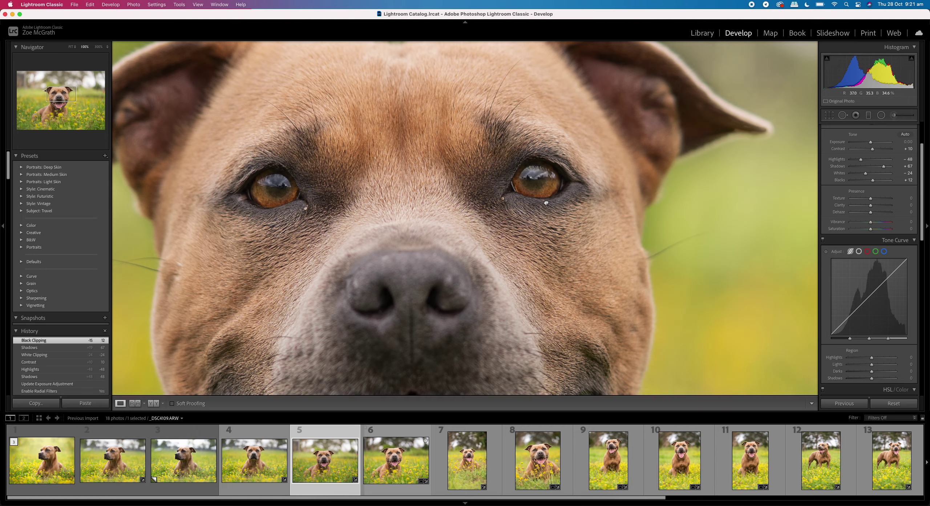
{"action": "left_click", "coordinate": [543, 192]}
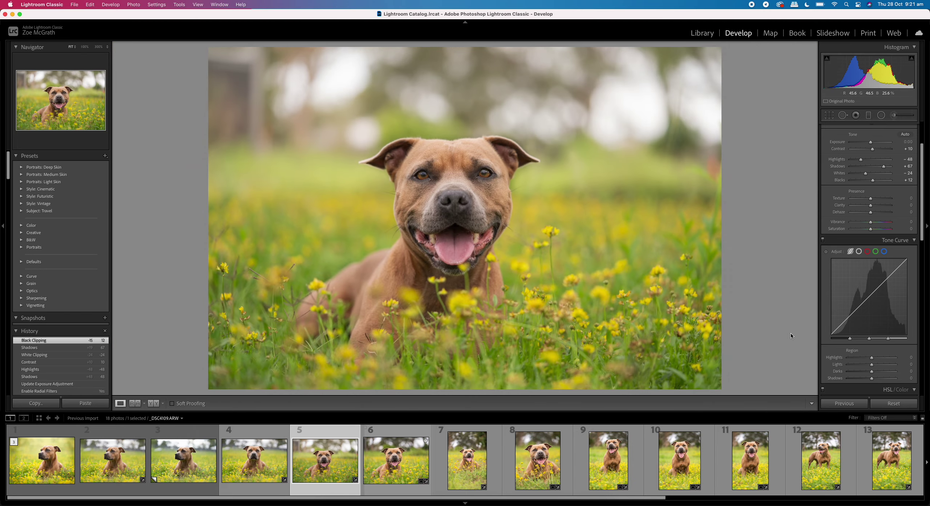
{"action": "scroll", "coordinate": [868, 254], "scroll_direction": "down", "scroll_amount": 1}
{"action": "scroll", "coordinate": [910, 329], "scroll_direction": "down", "scroll_amount": 10}
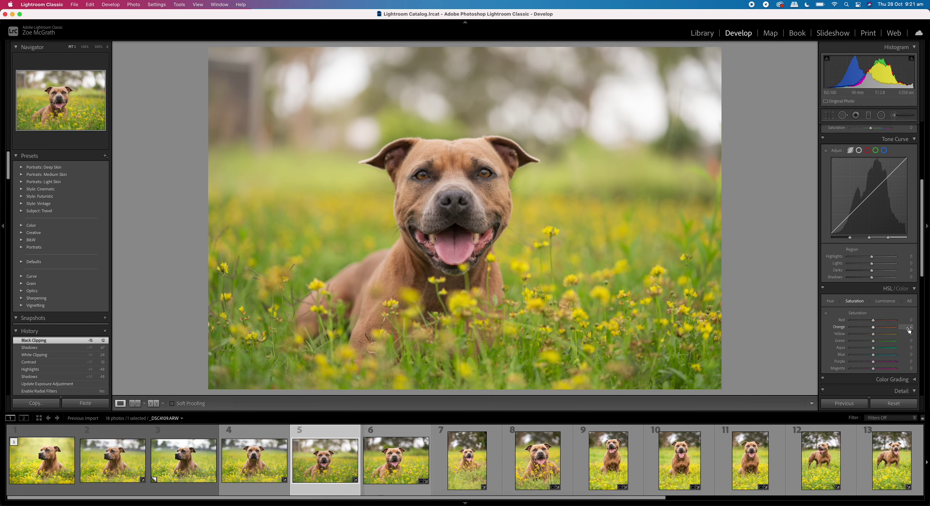
{"action": "scroll", "coordinate": [909, 330], "scroll_direction": "down", "scroll_amount": 1}
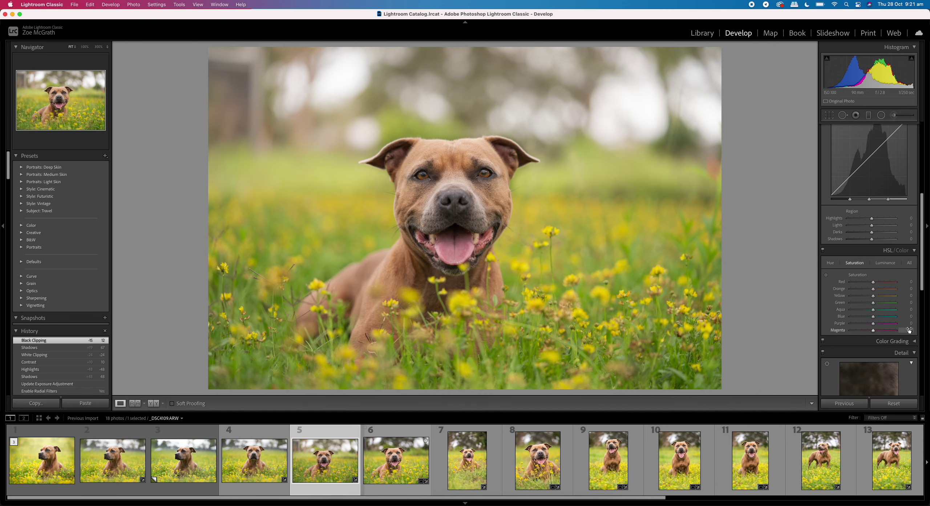
{"action": "scroll", "coordinate": [909, 330], "scroll_direction": "down", "scroll_amount": 8}
{"action": "scroll", "coordinate": [909, 330], "scroll_direction": "down", "scroll_amount": 1}
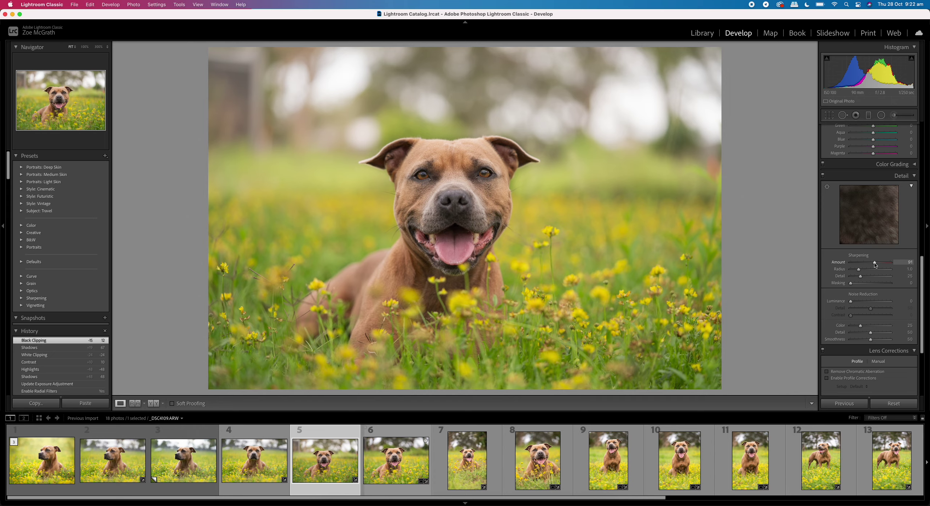
{"action": "left_click_drag", "start_coordinate": [875, 264], "coordinate": [871, 293]}
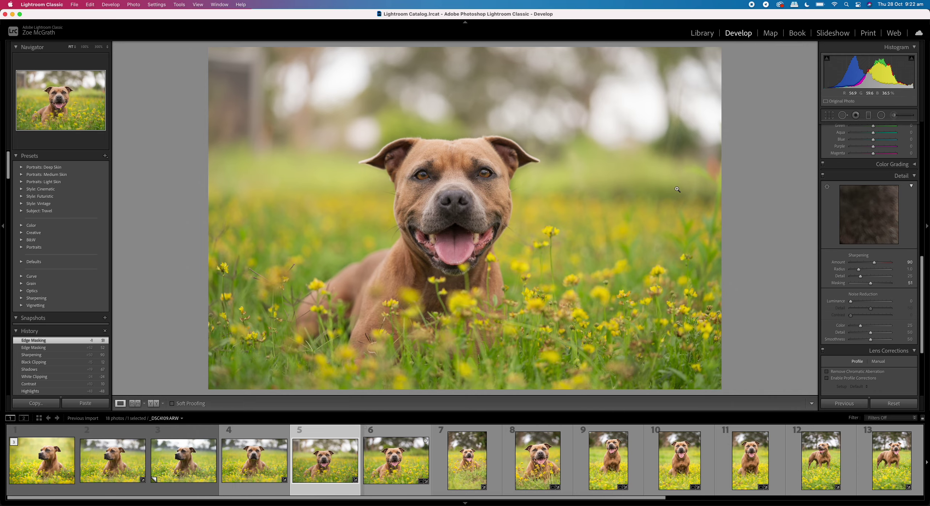
Try luminance noise reduction at 20, inspect the dog's fur at 100%, and return it to 0.
{"action": "left_click", "coordinate": [576, 175]}
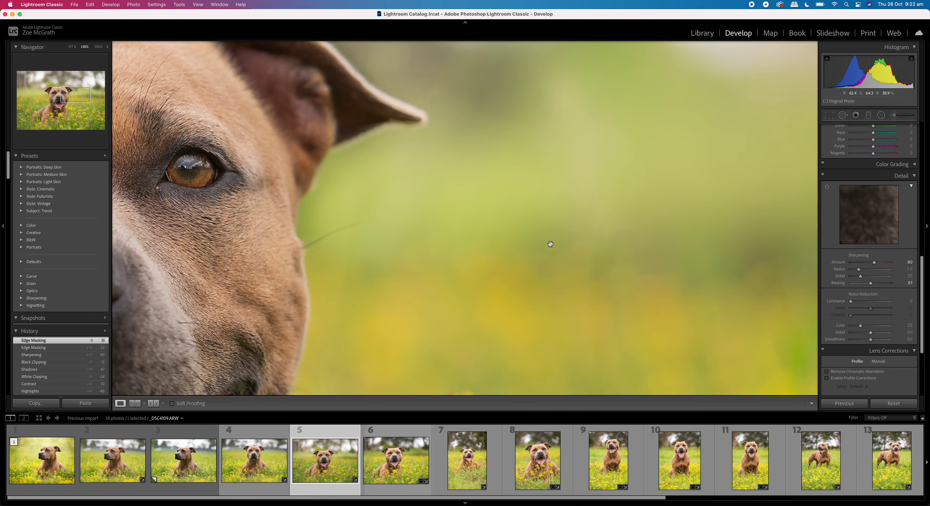
{"action": "left_click", "coordinate": [561, 241]}
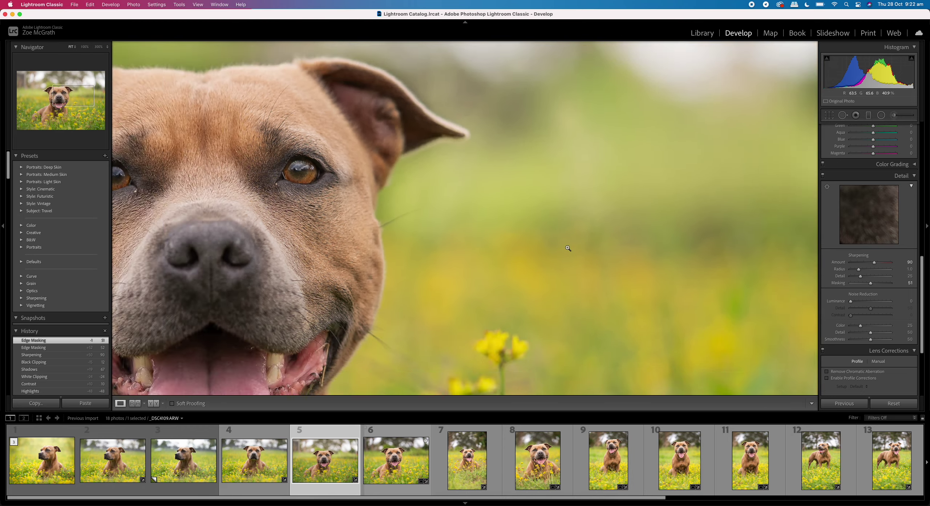
{"action": "left_click", "coordinate": [861, 302]}
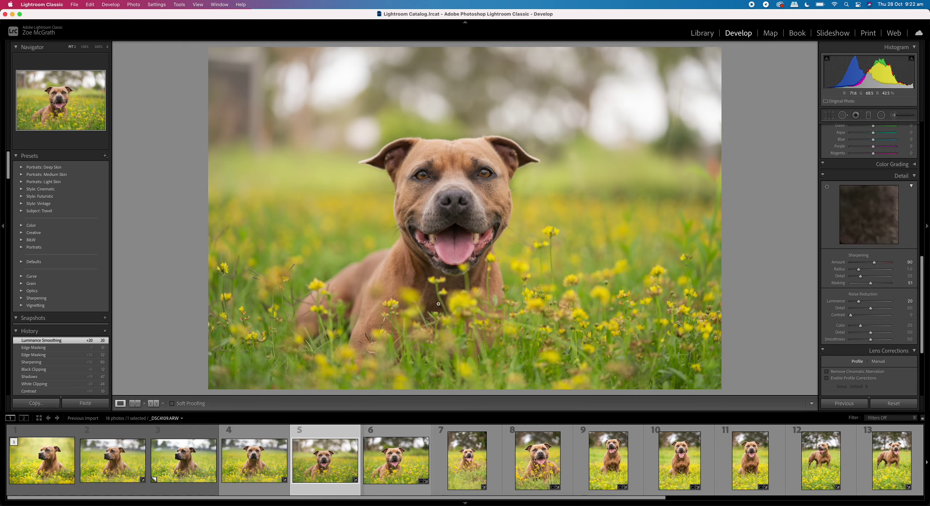
{"action": "left_click", "coordinate": [400, 259]}
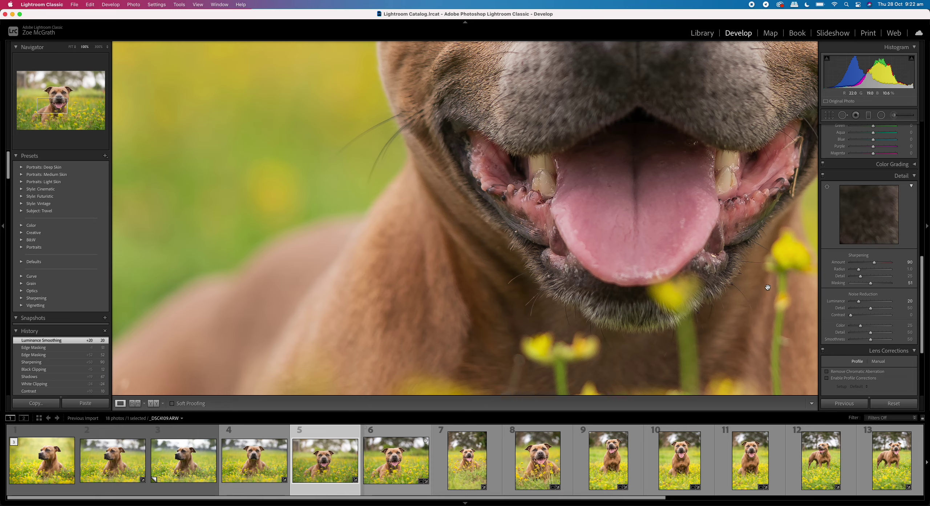
{"action": "left_click_drag", "start_coordinate": [856, 305], "coordinate": [848, 305]}
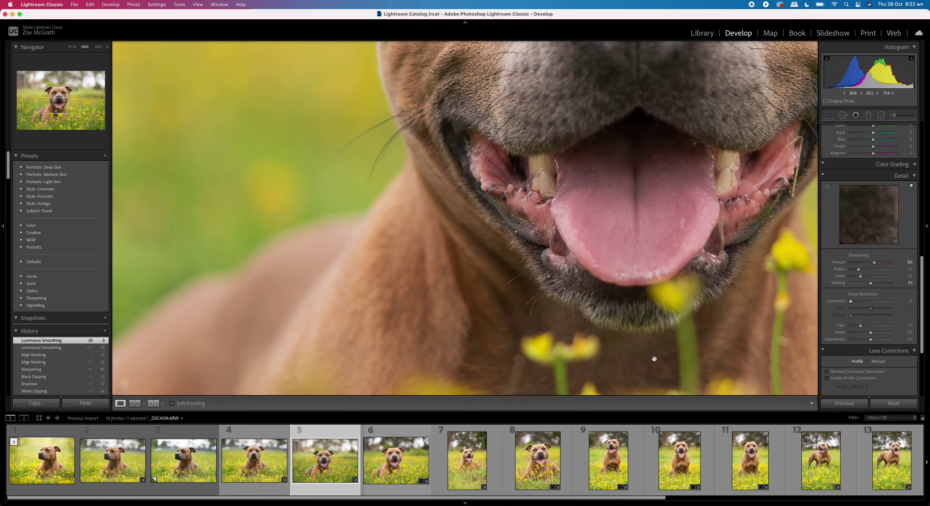
{"action": "scroll", "coordinate": [441, 243], "scroll_direction": "up", "scroll_amount": 3}
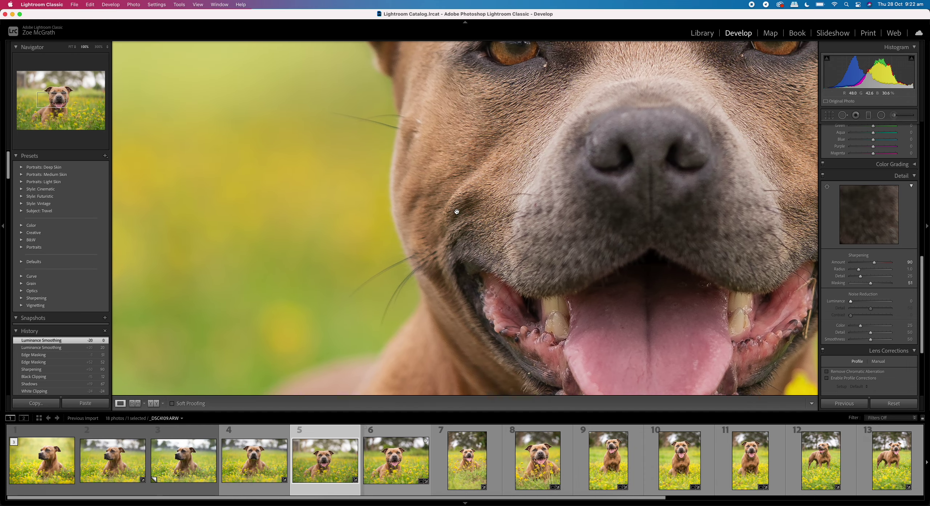
Brush the radial filter's mask over the ear on the photo's right side, using brush A at size 8.
{"action": "scroll", "coordinate": [457, 214], "scroll_direction": "up", "scroll_amount": 3}
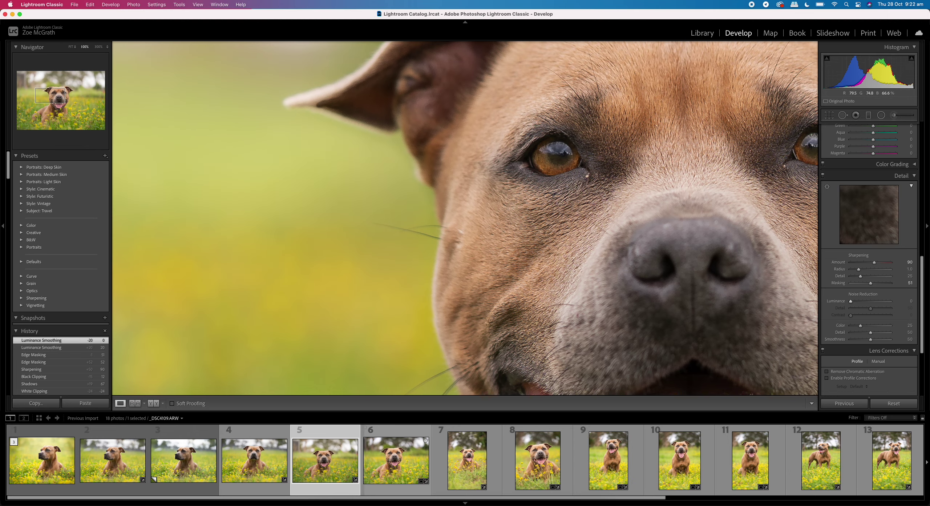
{"action": "scroll", "coordinate": [729, 167], "scroll_direction": "up", "scroll_amount": 5}
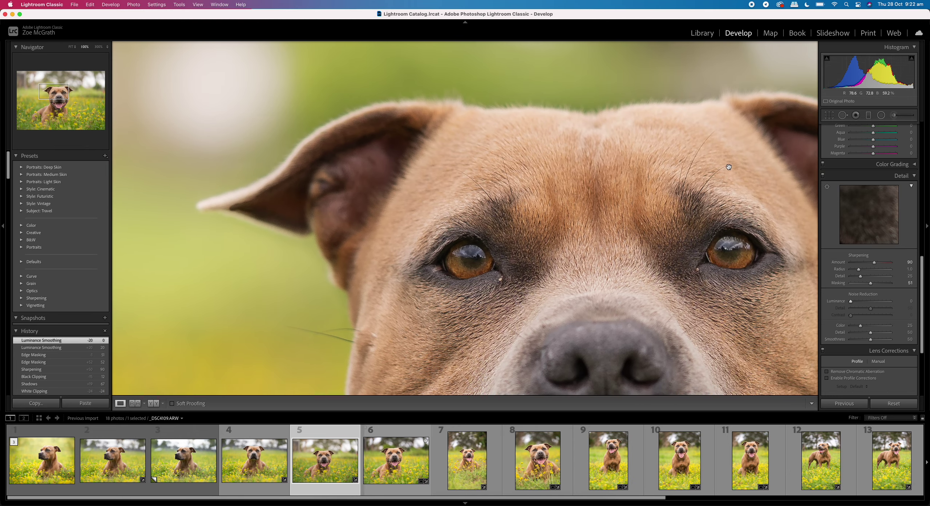
{"action": "scroll", "coordinate": [729, 167], "scroll_direction": "right", "scroll_amount": 5}
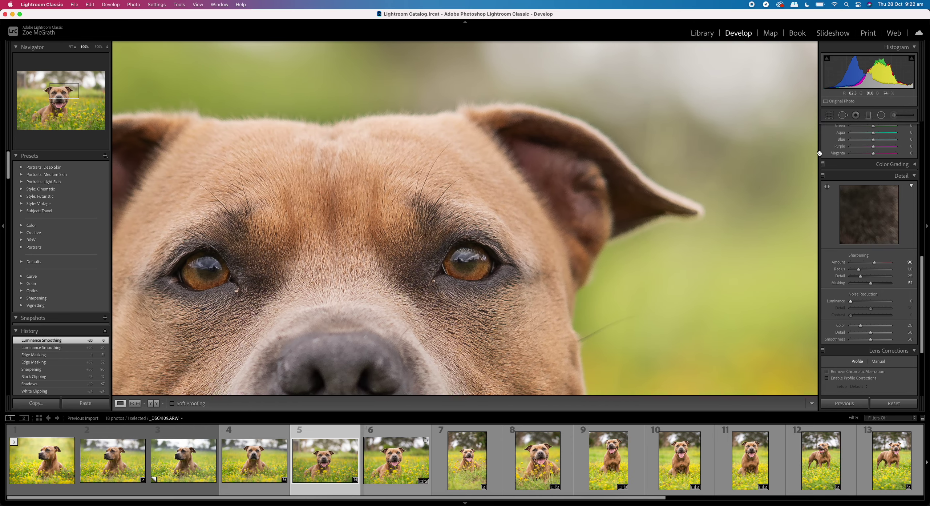
{"action": "left_click", "coordinate": [881, 115]}
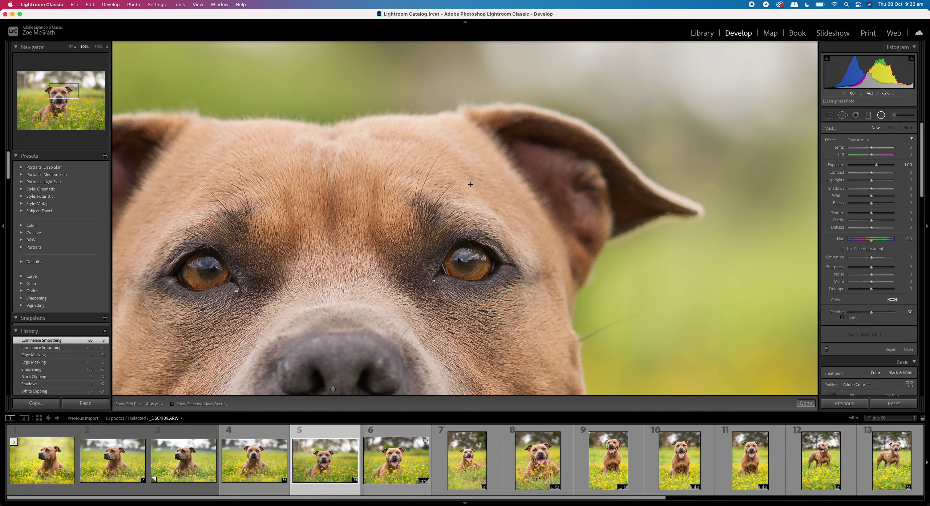
{"action": "left_click", "coordinate": [333, 390]}
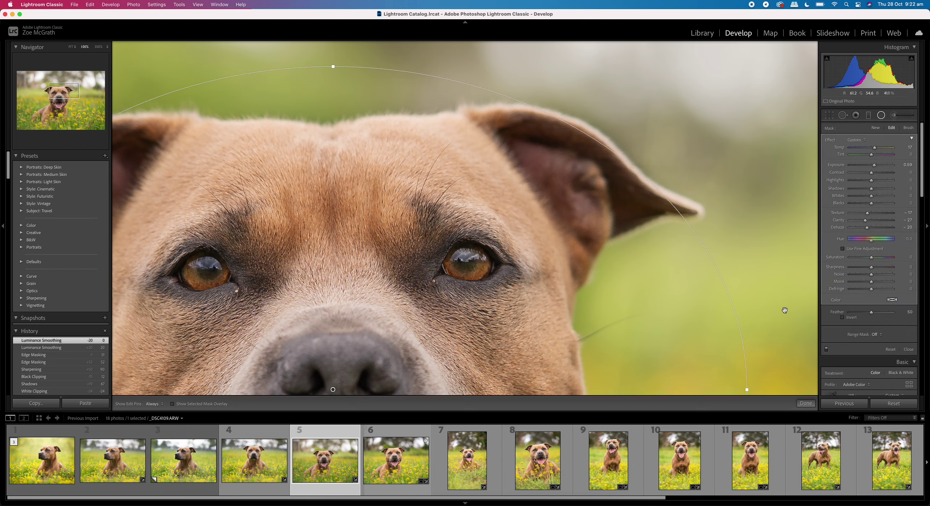
{"action": "left_click", "coordinate": [909, 128]}
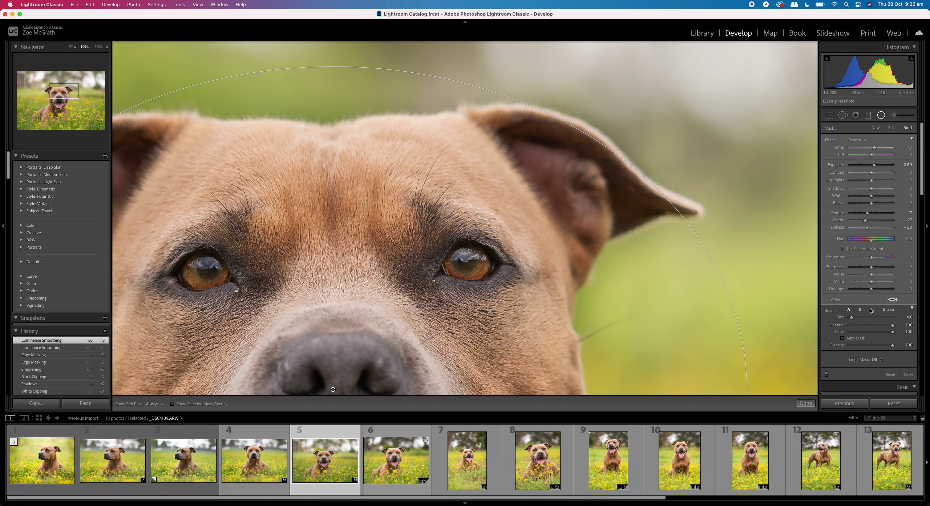
{"action": "left_click", "coordinate": [889, 309]}
{"action": "left_click", "coordinate": [849, 310]}
{"action": "key", "text": "h"}
{"action": "scroll", "coordinate": [665, 203], "scroll_direction": "up", "scroll_amount": 1}
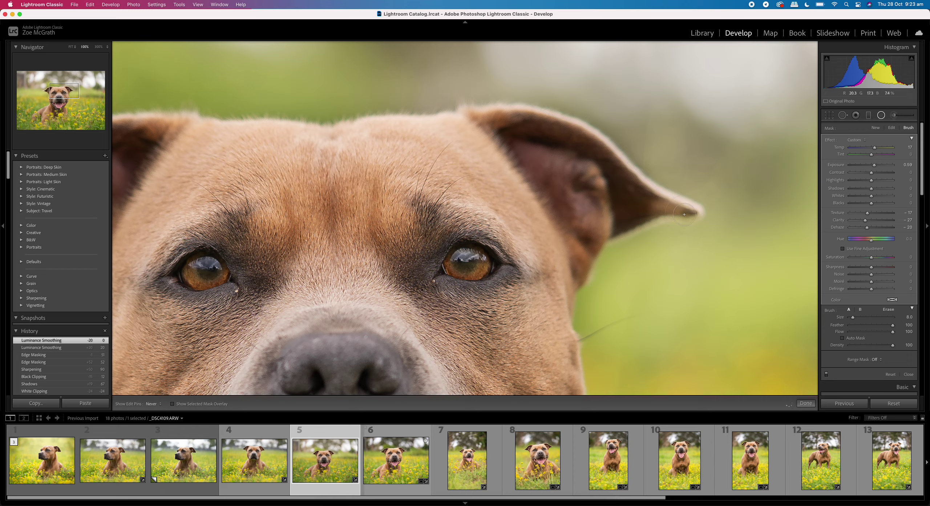
{"action": "left_click_drag", "start_coordinate": [643, 224], "coordinate": [624, 223]}
{"action": "key", "text": "h"}
Erase the radial filter's mask from the ear on the photo's right side, starting with brush size 18, and finish the filter.
{"action": "key", "text": "alt"}
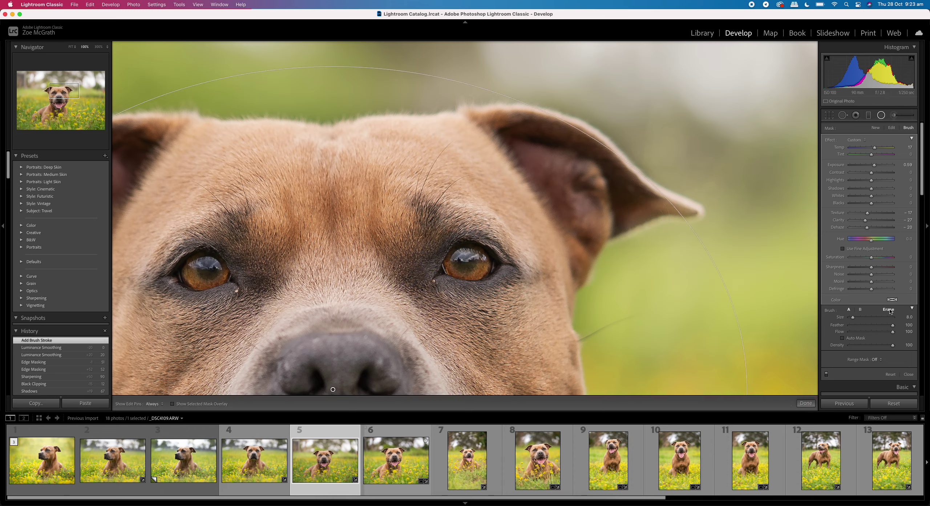
{"action": "key", "text": "h"}
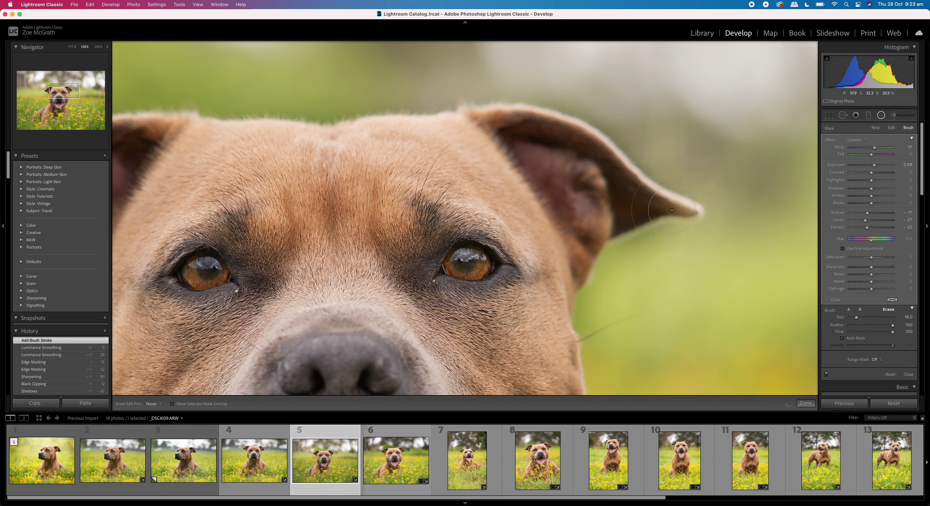
{"action": "mouse_move", "coordinate": [662, 205]}
{"action": "left_mouse_down"}
{"action": "mouse_move", "coordinate": [566, 165]}
{"action": "mouse_move", "coordinate": [595, 230]}
{"action": "left_mouse_up"}
{"action": "scroll", "coordinate": [578, 254], "scroll_direction": "down", "scroll_amount": 5}
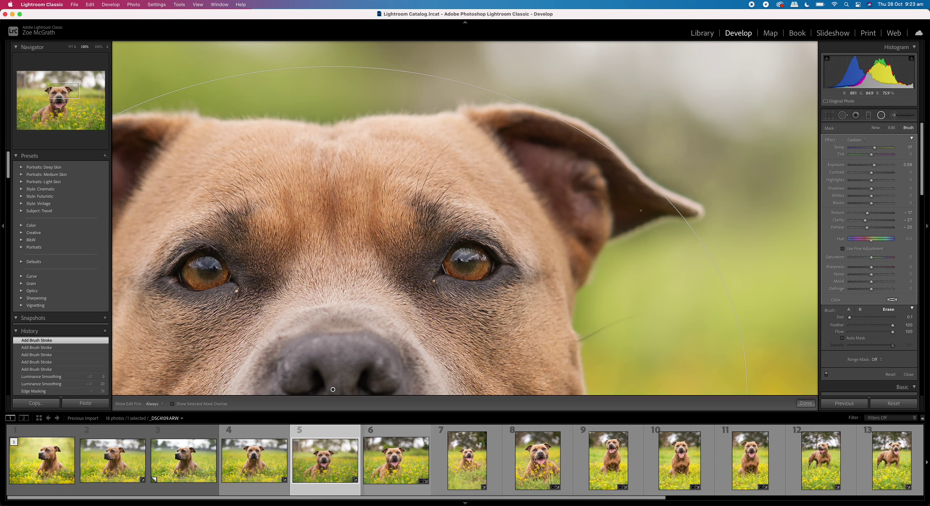
{"action": "left_click", "coordinate": [806, 403]}
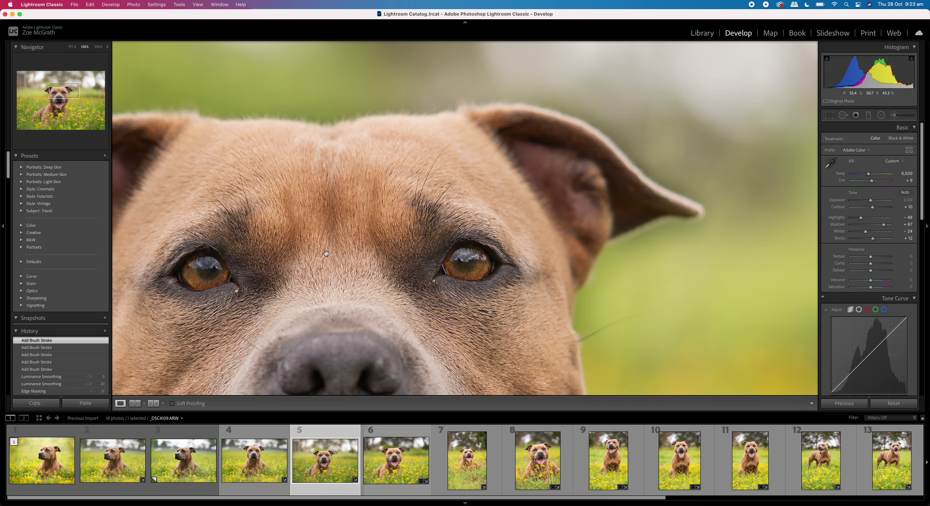
Reopen the radial filter and erase its mask along the ear on the photo's left side with brush size 5.
{"action": "left_click_drag", "start_coordinate": [327, 253], "coordinate": [656, 225]}
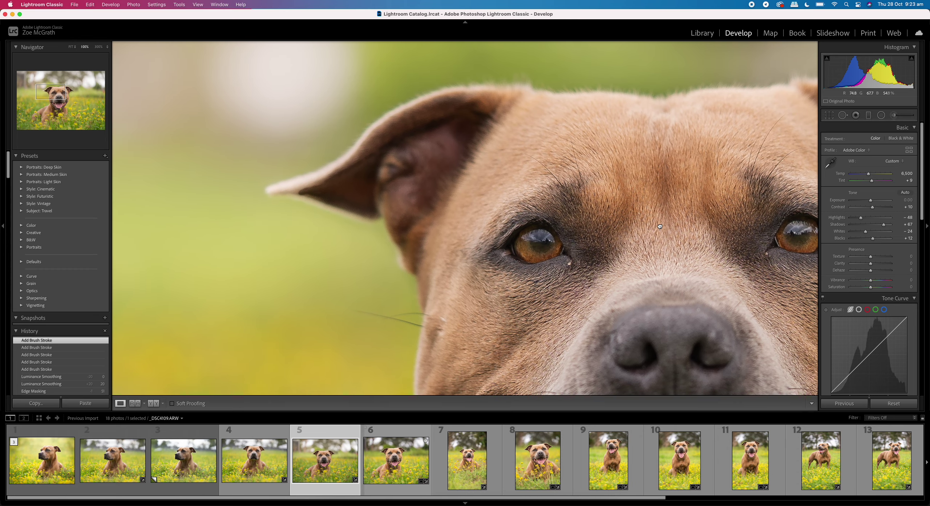
{"action": "left_click", "coordinate": [881, 115]}
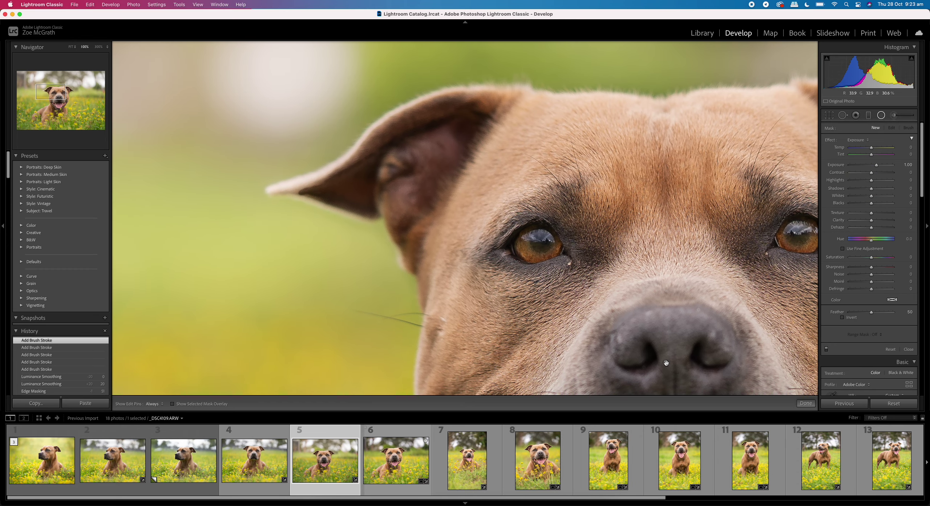
{"action": "left_click", "coordinate": [666, 362]}
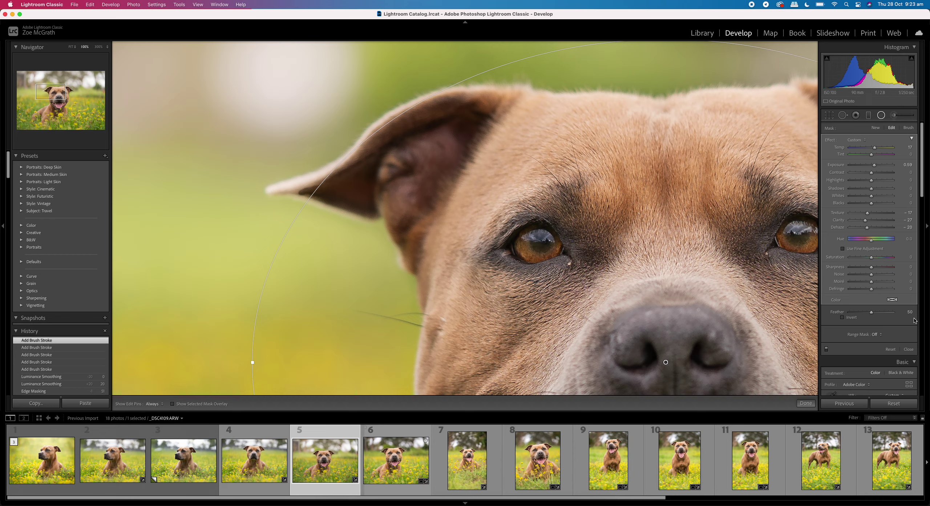
{"action": "left_click", "coordinate": [908, 128]}
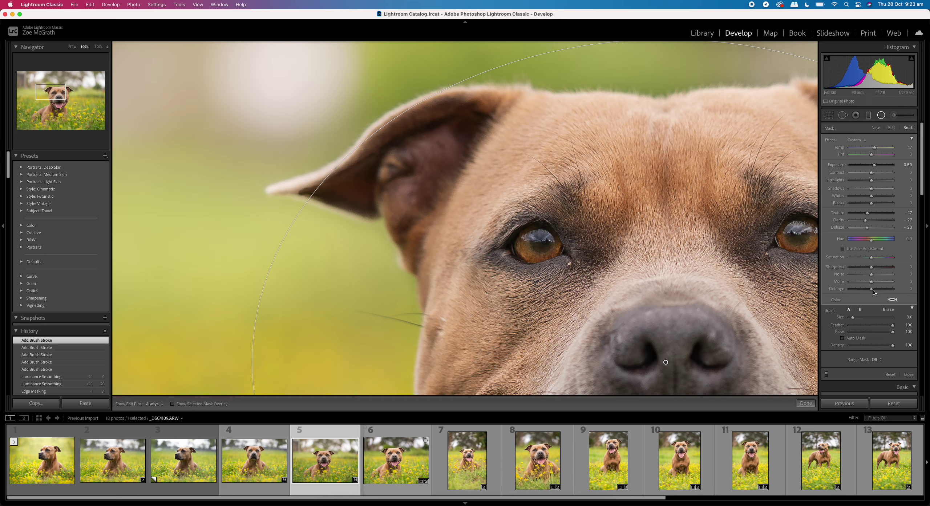
{"action": "left_click", "coordinate": [889, 309]}
{"action": "scroll", "coordinate": [314, 200], "scroll_direction": "up", "scroll_amount": 2}
{"action": "key", "text": "h"}
{"action": "scroll", "coordinate": [312, 185], "scroll_direction": "down", "scroll_amount": 1}
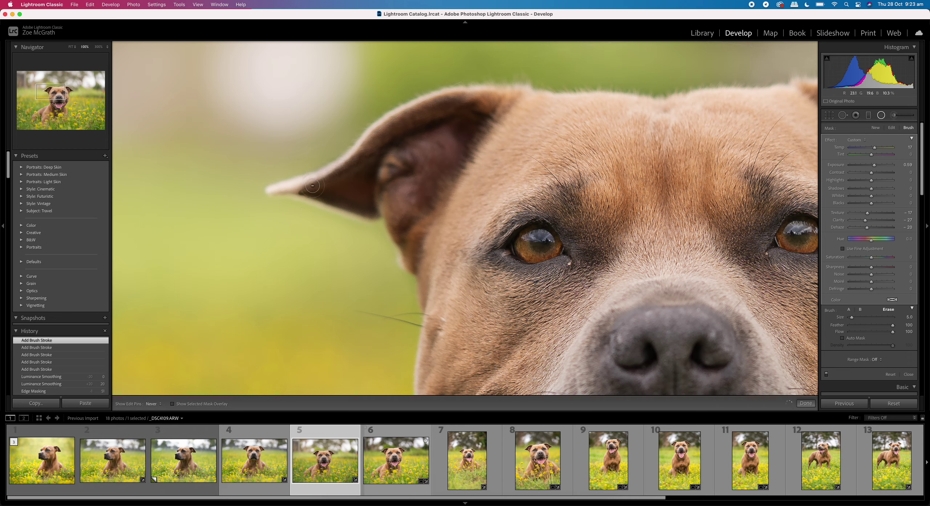
{"action": "mouse_move", "coordinate": [313, 186]}
{"action": "left_mouse_down"}
{"action": "mouse_move", "coordinate": [277, 194]}
{"action": "mouse_move", "coordinate": [320, 190]}
{"action": "mouse_move", "coordinate": [305, 185]}
{"action": "mouse_move", "coordinate": [387, 131]}
{"action": "mouse_move", "coordinate": [401, 143]}
{"action": "mouse_move", "coordinate": [491, 109]}
{"action": "mouse_move", "coordinate": [456, 104]}
{"action": "mouse_move", "coordinate": [504, 107]}
{"action": "mouse_move", "coordinate": [546, 147]}
{"action": "left_mouse_up"}
Erase the mask at the base of that ear with brush size 10, and finish the radial filter.
{"action": "key", "text": "h"}
{"action": "key", "text": "bracketright"}
{"action": "key", "text": "bracketright"}
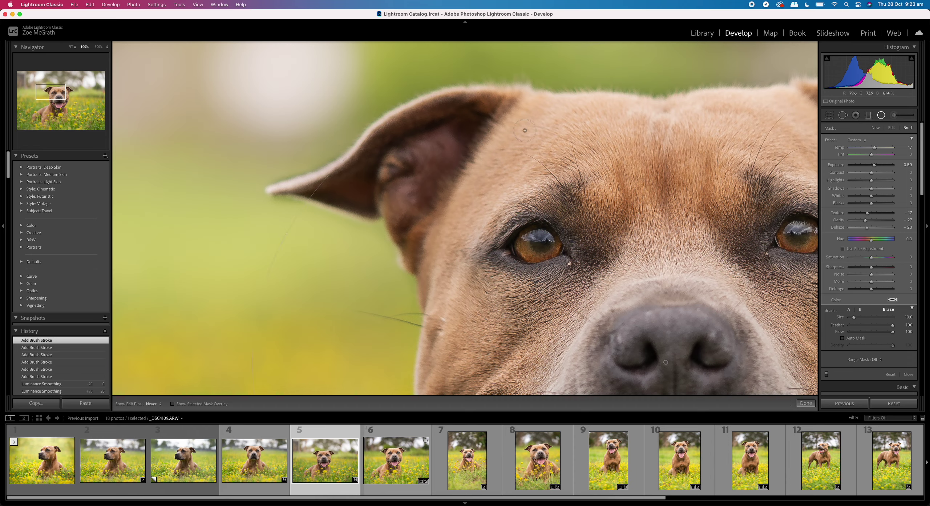
{"action": "left_click", "coordinate": [549, 134]}
{"action": "left_click", "coordinate": [806, 403]}
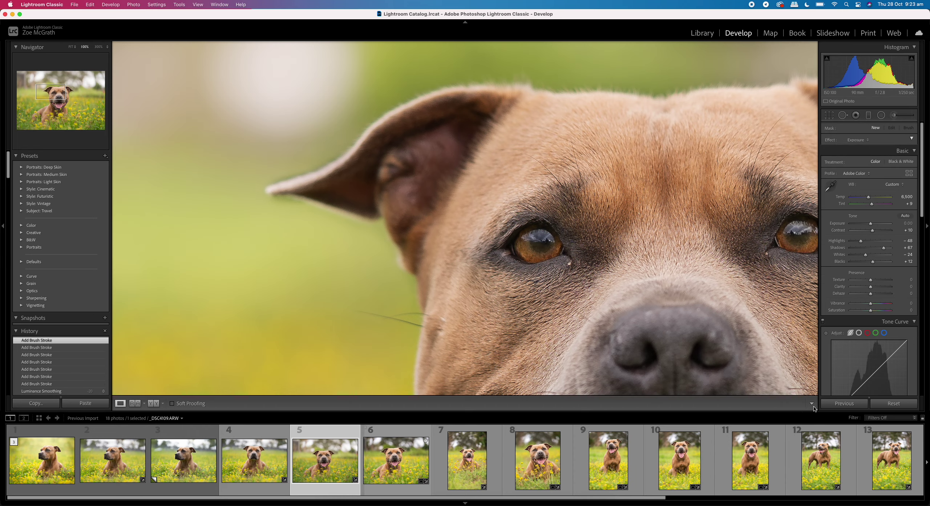
Paint the radial filter's effect onto the background around the ear on the photo's right side, using brush A at size 8.
{"action": "left_click", "coordinate": [696, 282]}
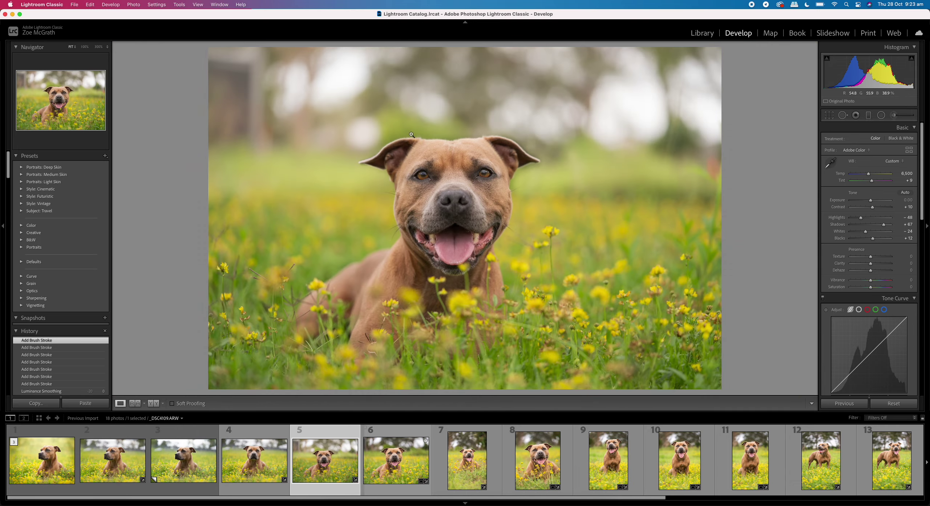
{"action": "left_click", "coordinate": [537, 170]}
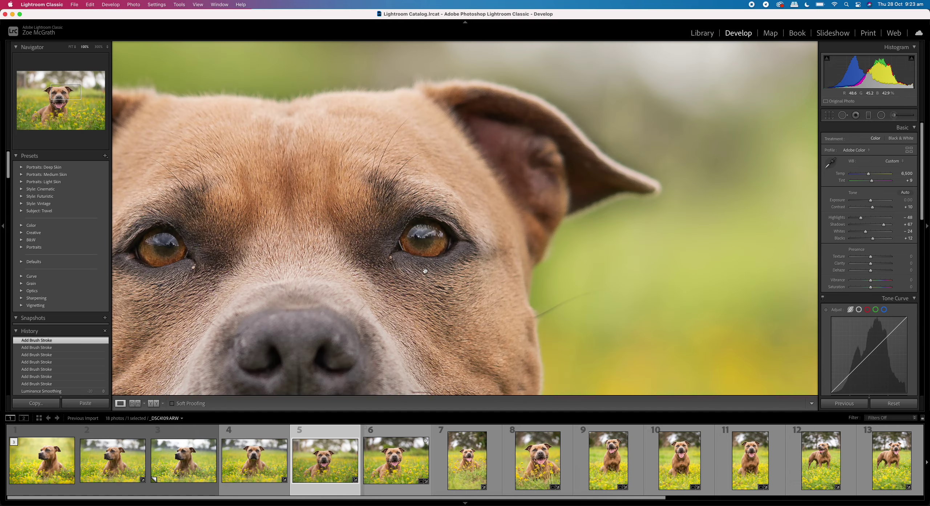
{"action": "left_click", "coordinate": [572, 219]}
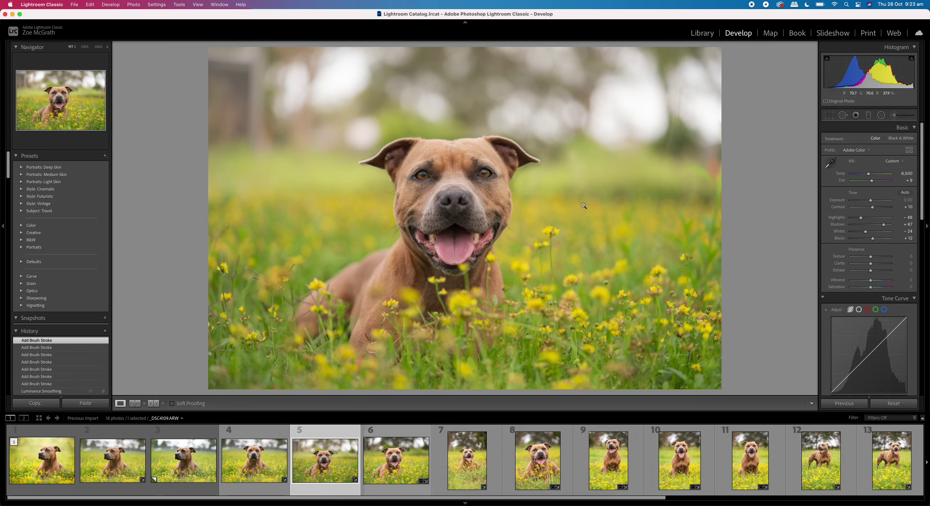
{"action": "left_click", "coordinate": [537, 167]}
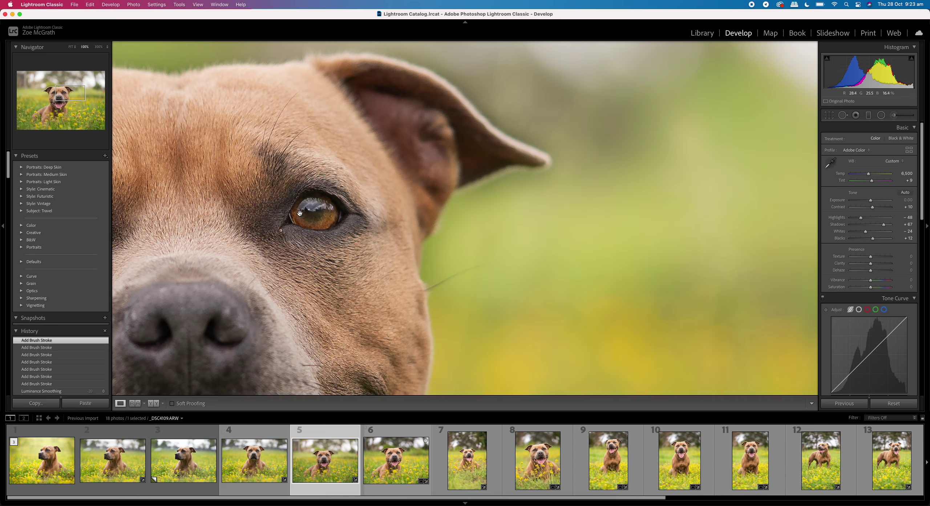
{"action": "left_click", "coordinate": [883, 116]}
{"action": "left_click_drag", "start_coordinate": [182, 341], "coordinate": [593, 338]}
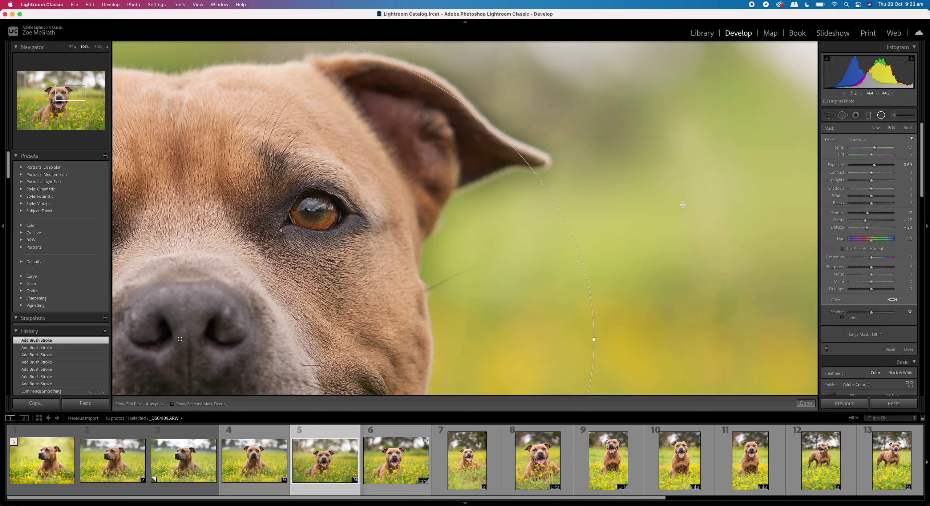
{"action": "left_click", "coordinate": [908, 127]}
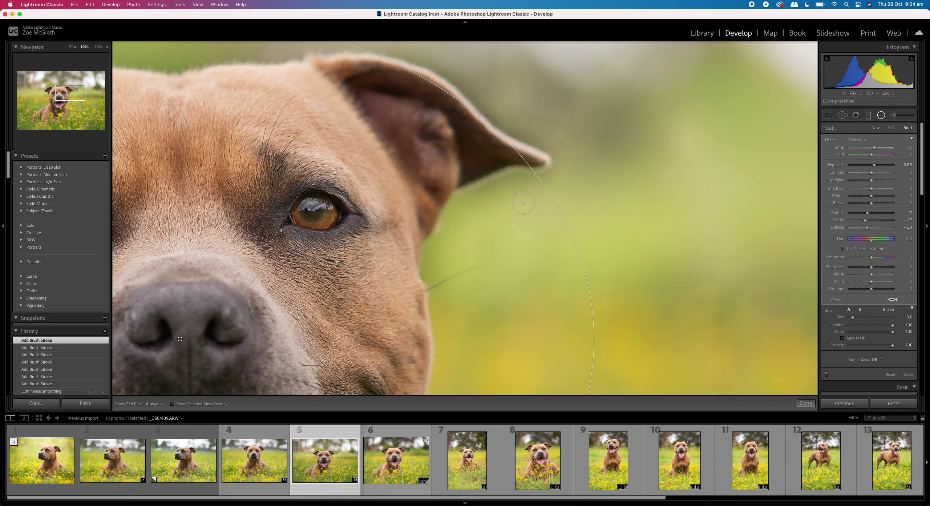
{"action": "left_click_drag", "start_coordinate": [524, 198], "coordinate": [496, 194]}
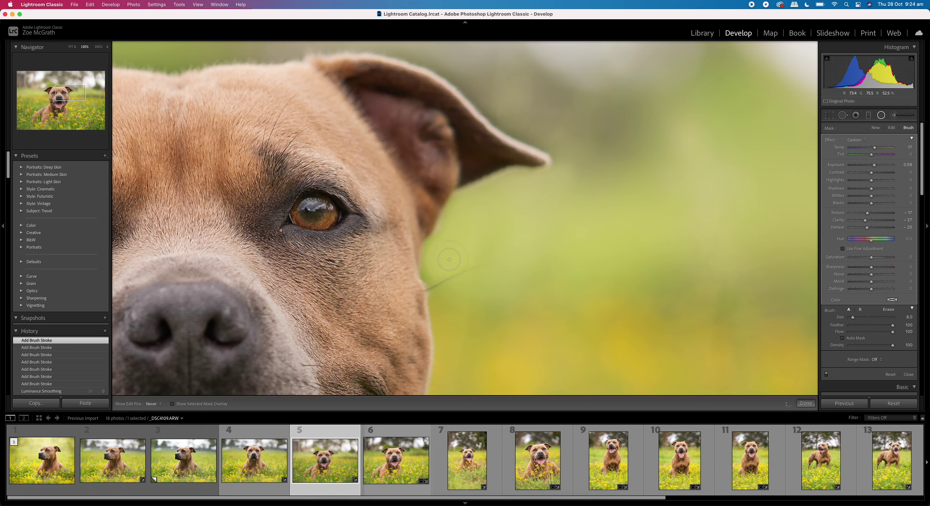
{"action": "left_click_drag", "start_coordinate": [518, 181], "coordinate": [476, 196]}
{"action": "mouse_move", "coordinate": [481, 85]}
{"action": "left_mouse_down"}
{"action": "mouse_move", "coordinate": [496, 117]}
{"action": "mouse_move", "coordinate": [542, 137]}
{"action": "left_mouse_up"}
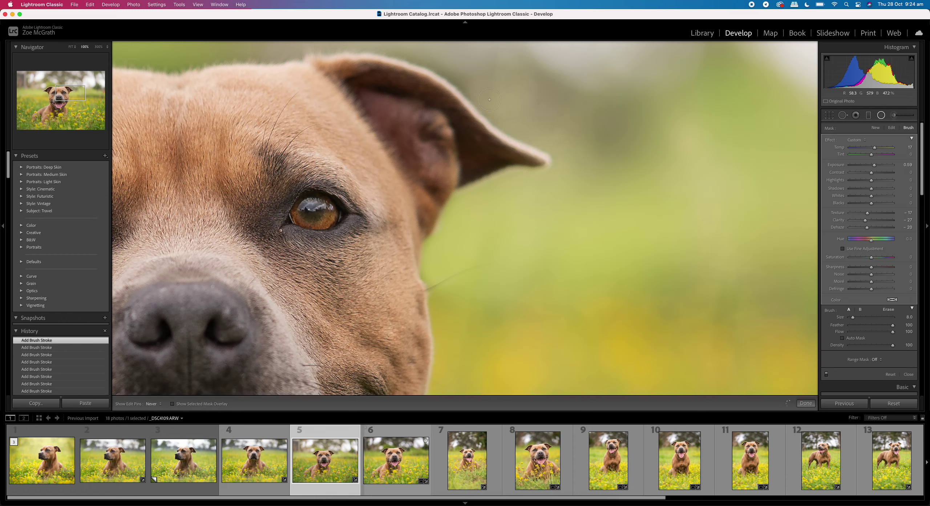
{"action": "mouse_move", "coordinate": [489, 99]}
{"action": "left_mouse_down"}
{"action": "mouse_move", "coordinate": [468, 79]}
{"action": "mouse_move", "coordinate": [505, 109]}
{"action": "mouse_move", "coordinate": [511, 99]}
{"action": "mouse_move", "coordinate": [437, 57]}
{"action": "mouse_move", "coordinate": [382, 43]}
{"action": "left_mouse_up"}
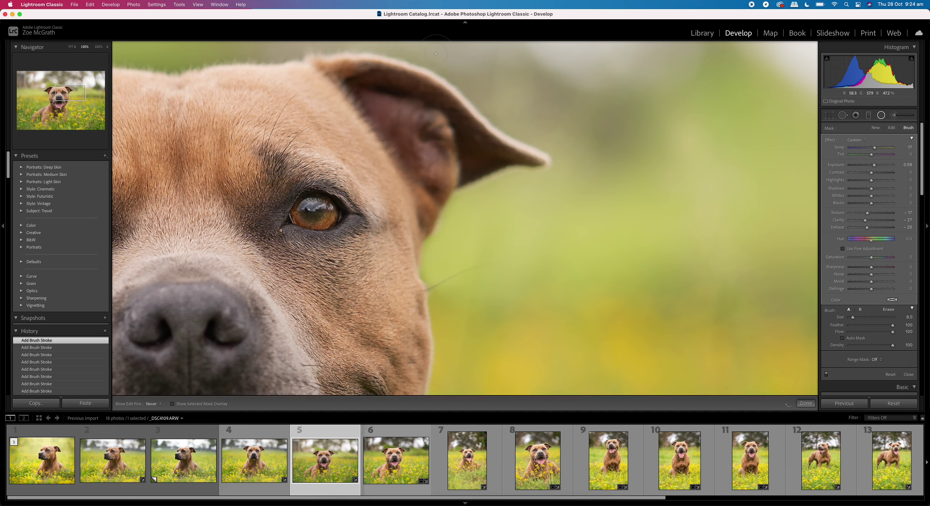
Paint the filter's effect onto the background around the ear on the photo's left side, finish the filter, and check the ear at 100%.
{"action": "key", "text": "h"}
{"action": "left_click_drag", "start_coordinate": [204, 272], "coordinate": [527, 362]}
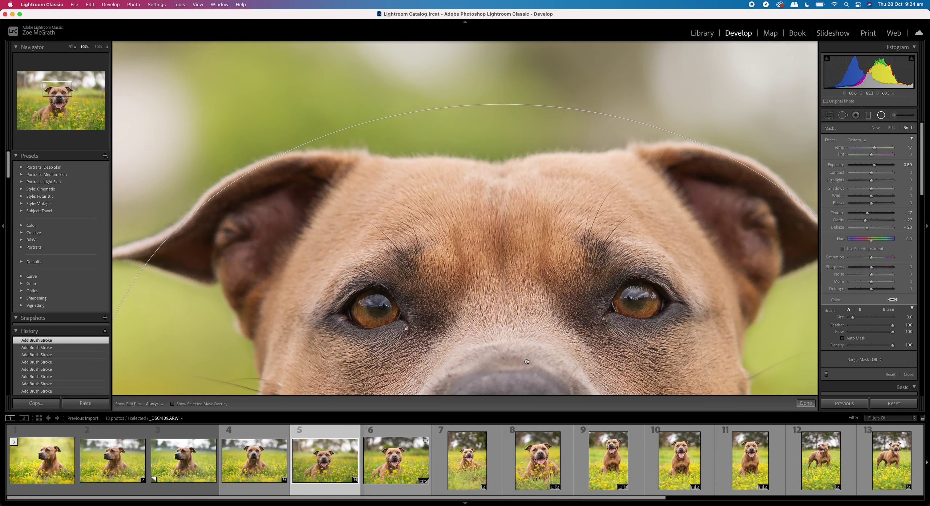
{"action": "key", "text": "h"}
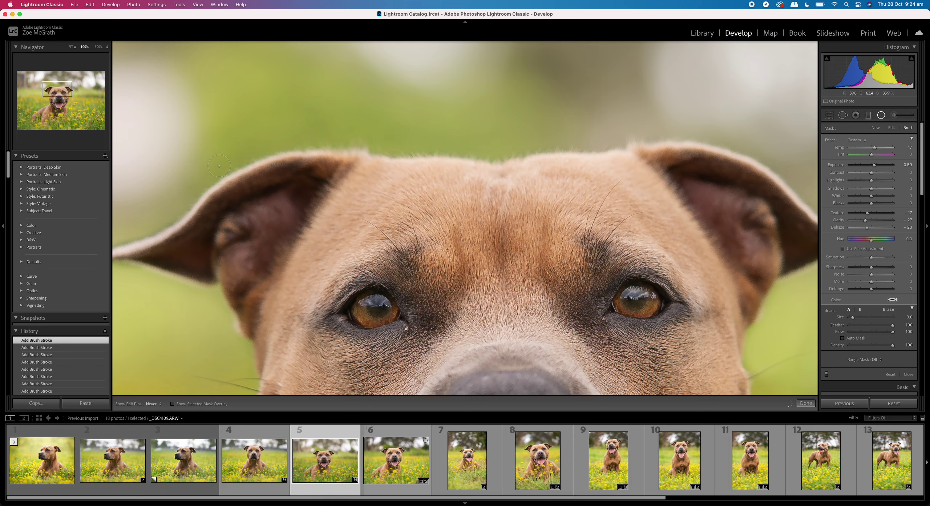
{"action": "key", "text": "h"}
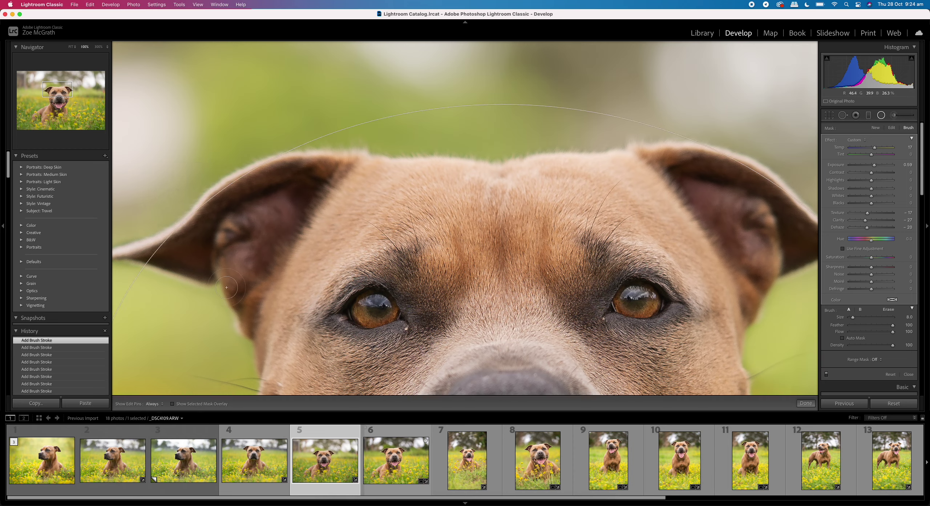
{"action": "left_click_drag", "start_coordinate": [187, 318], "coordinate": [361, 286]}
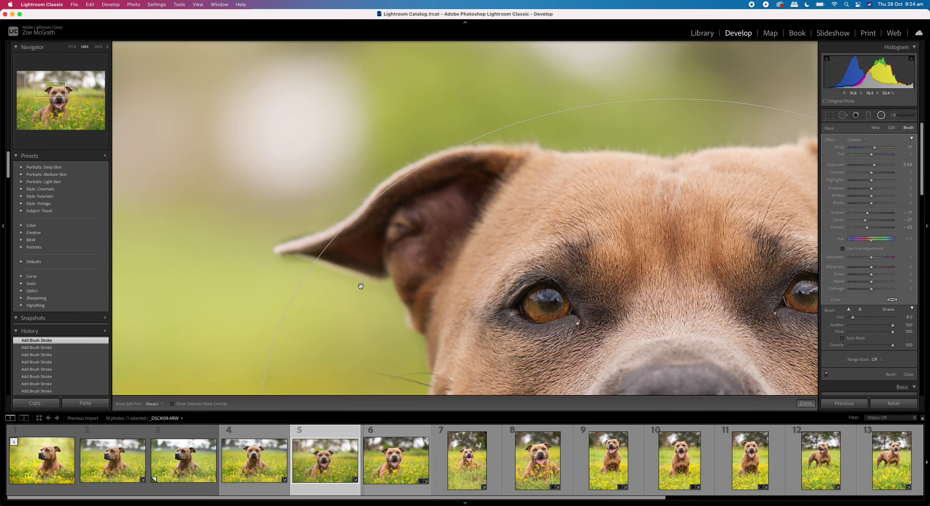
{"action": "key", "text": "h"}
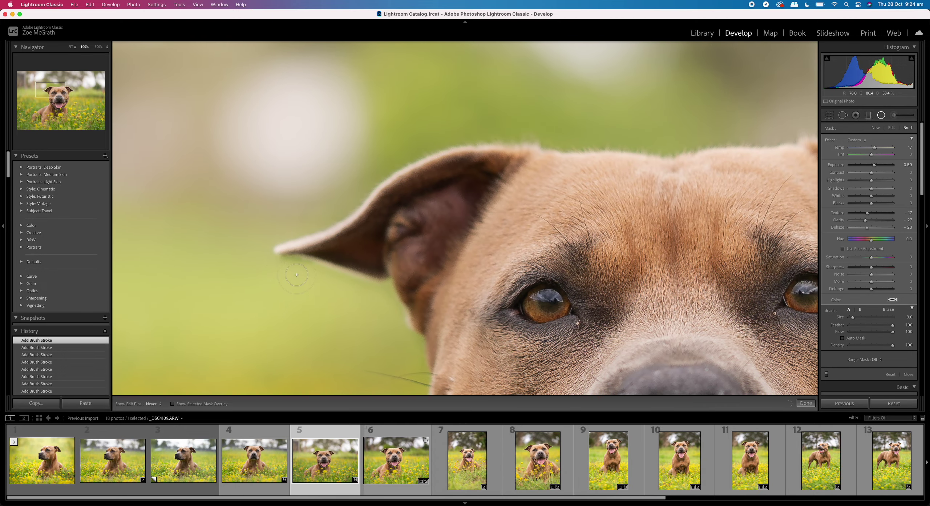
{"action": "key", "text": "h"}
{"action": "left_click", "coordinate": [806, 404]}
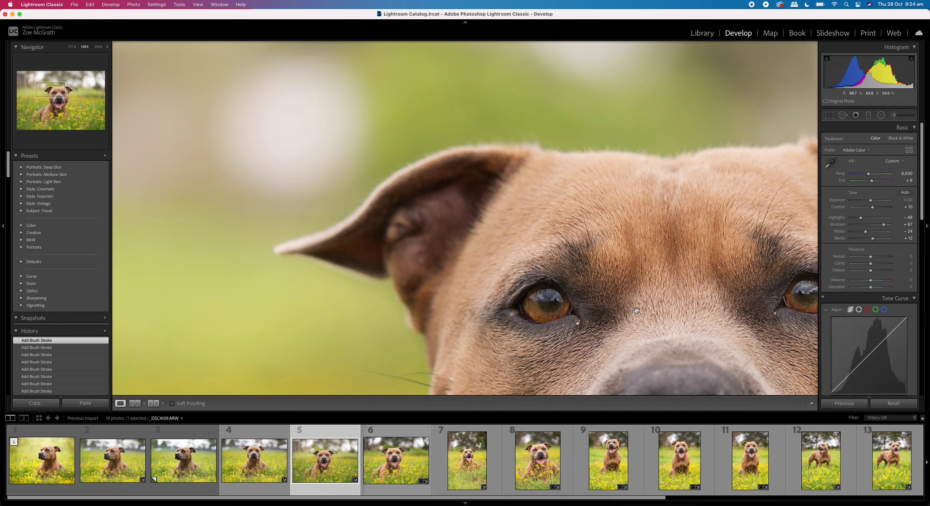
{"action": "left_click", "coordinate": [674, 290]}
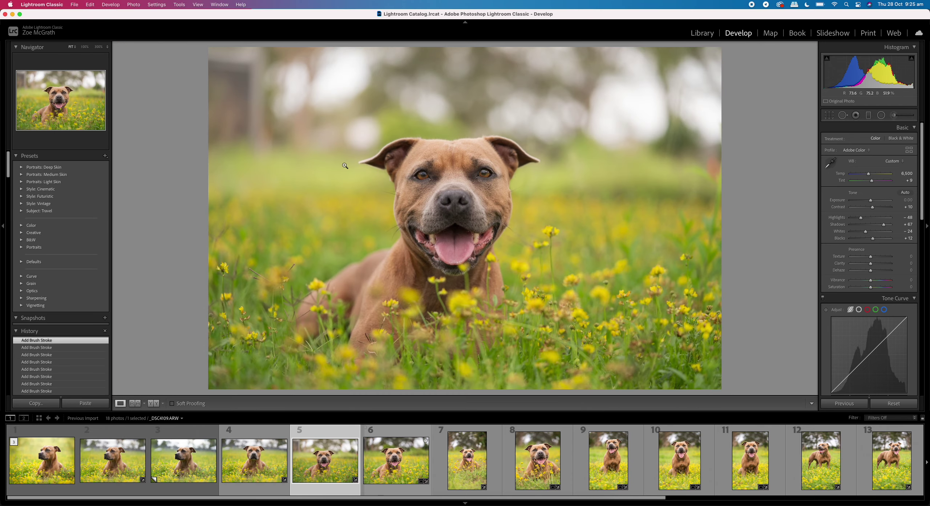
{"action": "left_click", "coordinate": [384, 167]}
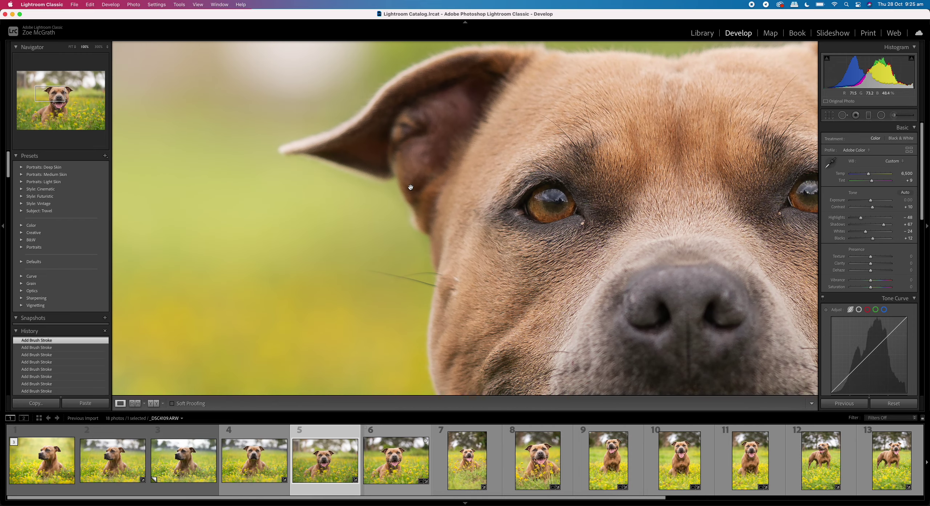
Reopen the radial filter and paint its effect onto the background below the ear on the photo's left side, using brush A at size 8.
{"action": "left_click", "coordinate": [883, 116]}
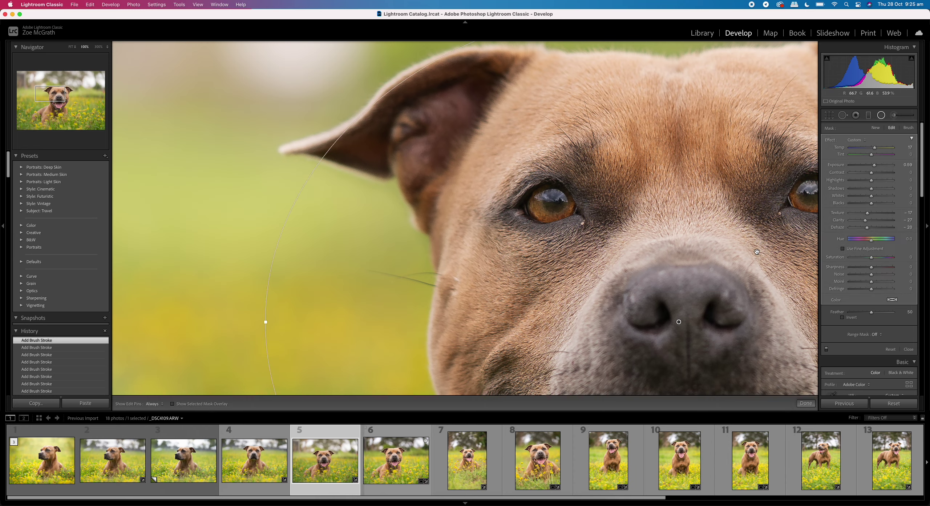
{"action": "left_click", "coordinate": [909, 128]}
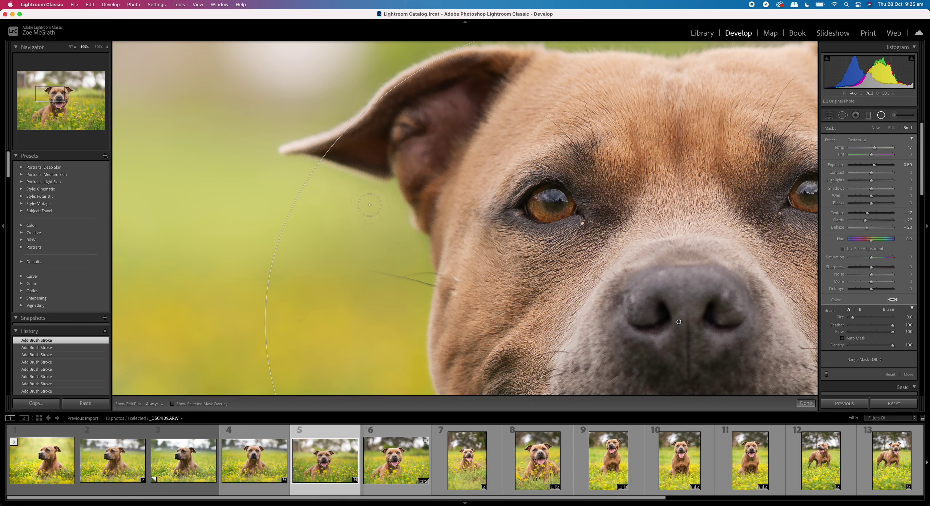
{"action": "key", "text": "h"}
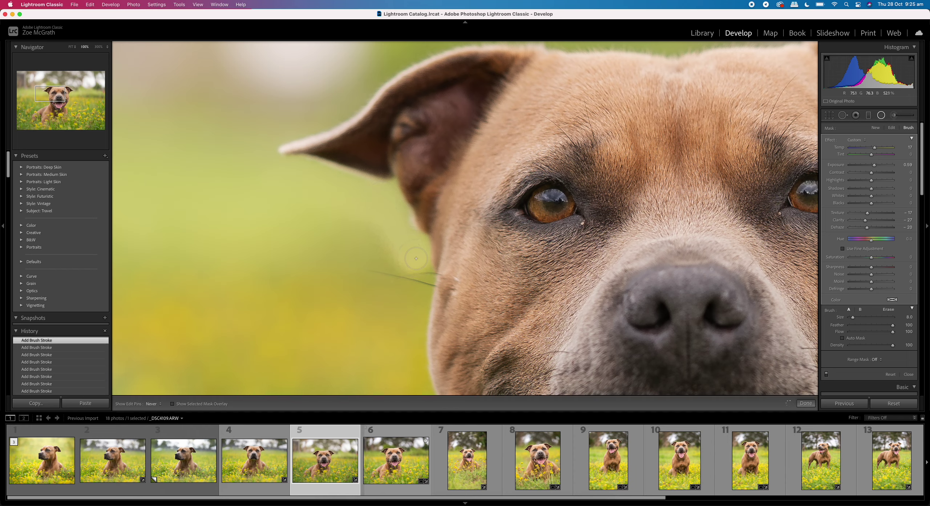
{"action": "key", "text": "h"}
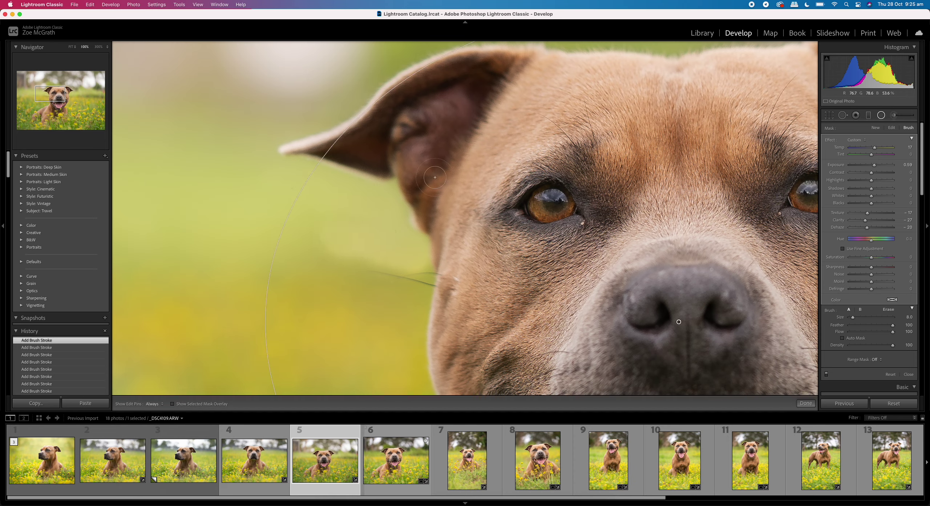
Erase the radial filter's mask from the background patch beside the dog's cheek, using brush size 20.
{"action": "scroll", "coordinate": [888, 312], "scroll_direction": "down", "scroll_amount": 1}
{"action": "left_click", "coordinate": [888, 309]}
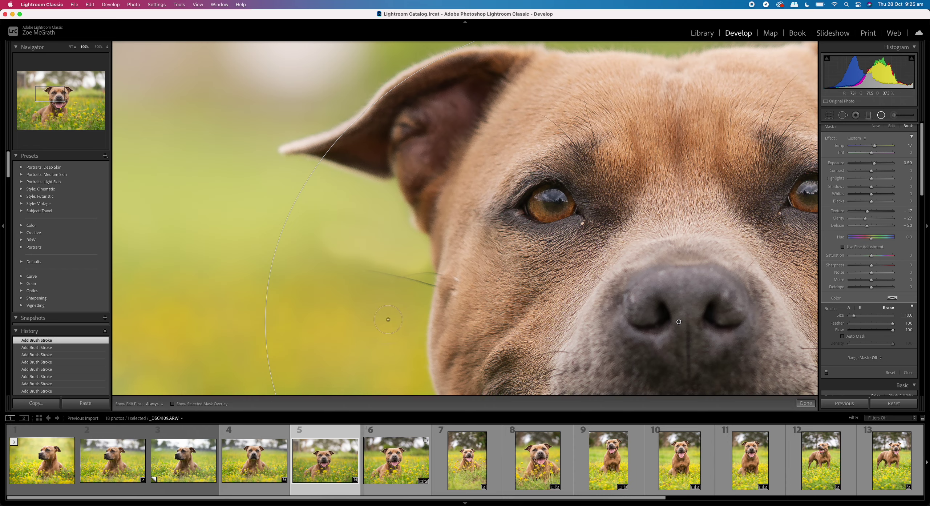
{"action": "key", "text": "h"}
{"action": "scroll", "coordinate": [411, 309], "scroll_direction": "up", "scroll_amount": 2}
{"action": "mouse_move", "coordinate": [356, 299]}
{"action": "left_mouse_down"}
{"action": "mouse_move", "coordinate": [338, 271]}
{"action": "mouse_move", "coordinate": [327, 279]}
{"action": "left_mouse_up"}
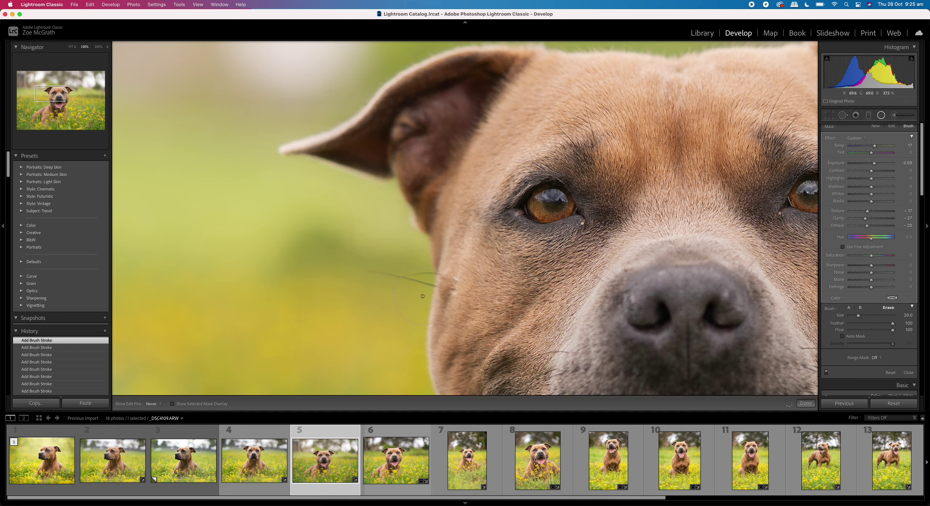
Paint the radial filter's effect evenly over the background beside the cheek with brush A at size 25, and finish the filter.
{"action": "key", "text": "h"}
{"action": "left_click", "coordinate": [849, 308]}
{"action": "left_click_drag", "start_coordinate": [857, 319], "coordinate": [858, 317]}
{"action": "key", "text": "k"}
{"action": "left_click_drag", "start_coordinate": [263, 212], "coordinate": [272, 216]}
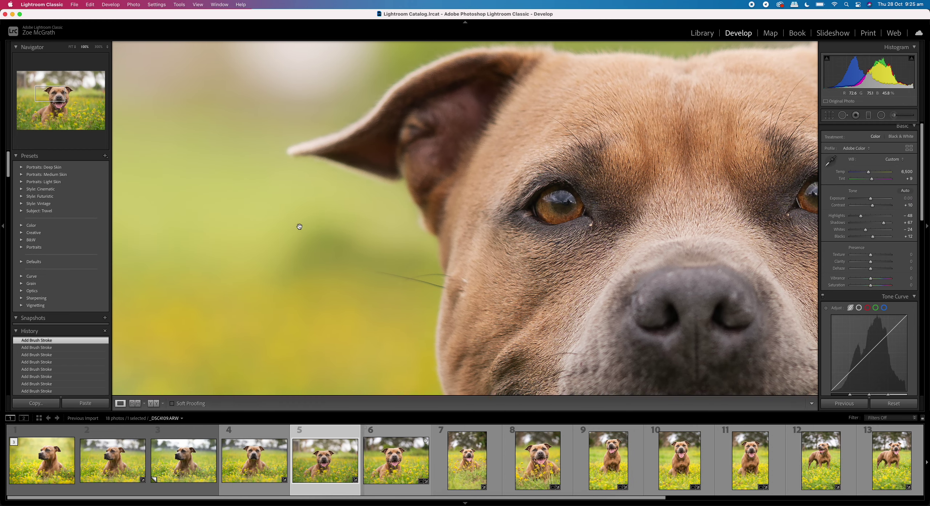
{"action": "key", "text": "shift+m"}
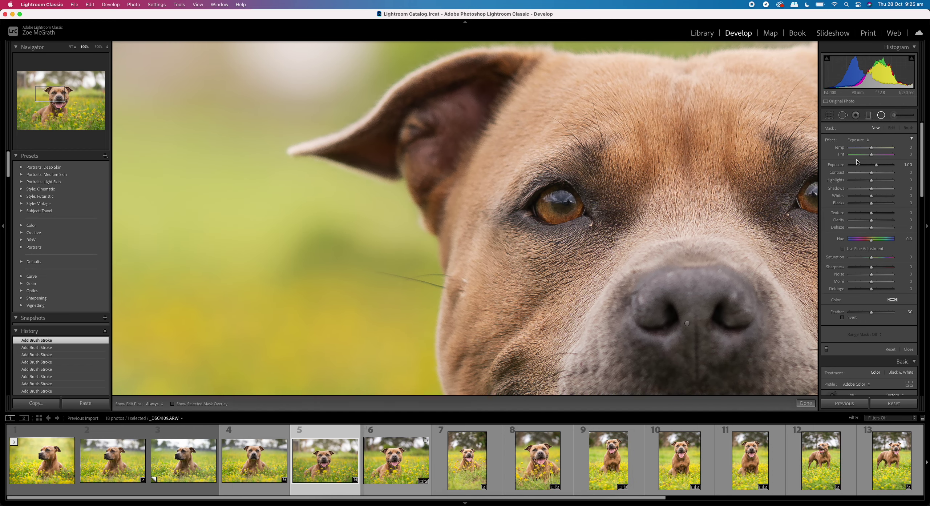
{"action": "left_click", "coordinate": [688, 325]}
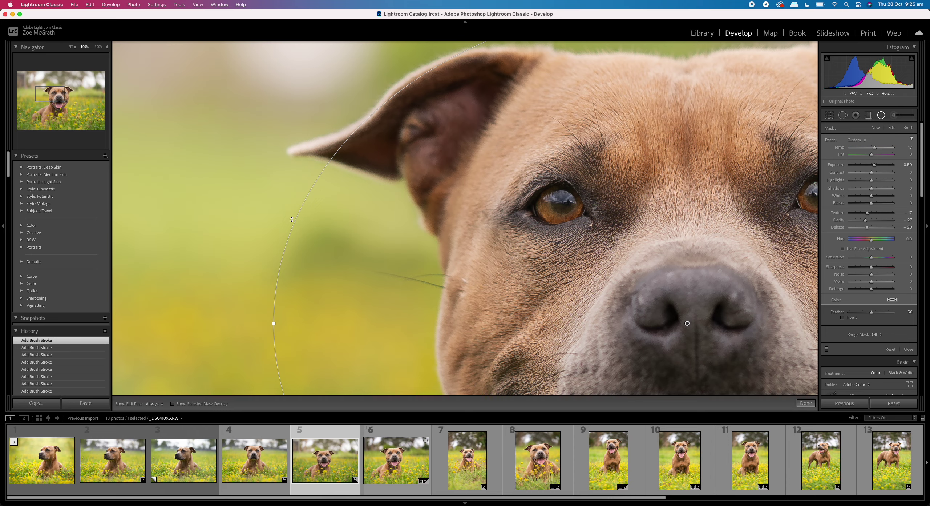
{"action": "left_click", "coordinate": [910, 130]}
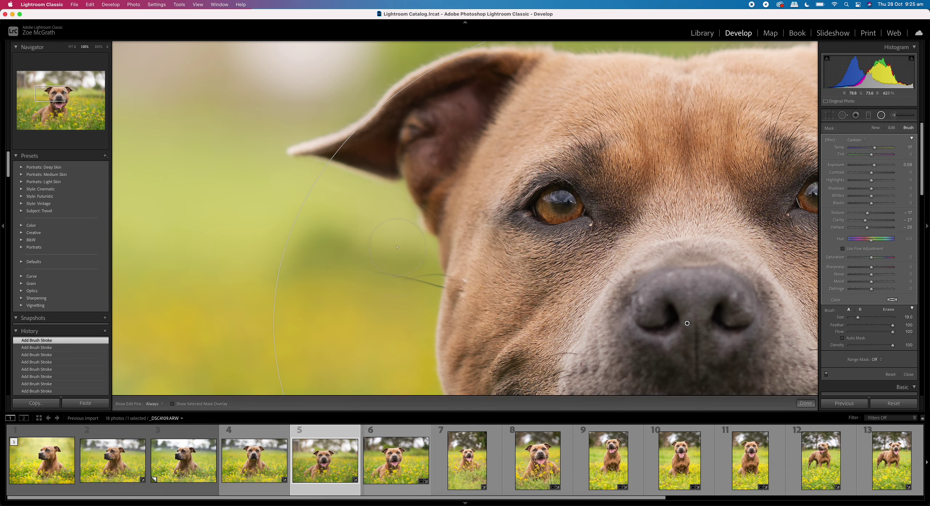
{"action": "mouse_move", "coordinate": [278, 227]}
{"action": "left_mouse_down"}
{"action": "mouse_move", "coordinate": [291, 209]}
{"action": "mouse_move", "coordinate": [322, 214]}
{"action": "mouse_move", "coordinate": [290, 219]}
{"action": "left_mouse_up"}
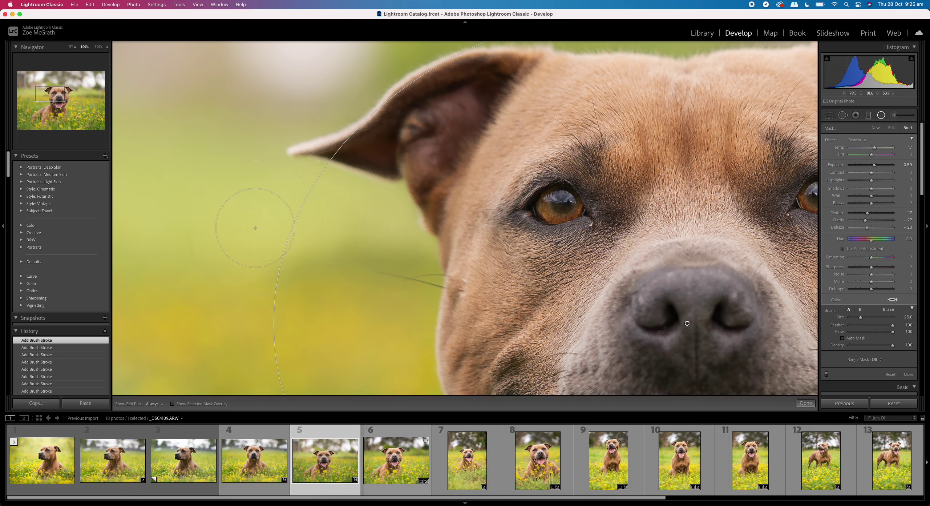
{"action": "left_click_drag", "start_coordinate": [255, 228], "coordinate": [353, 236]}
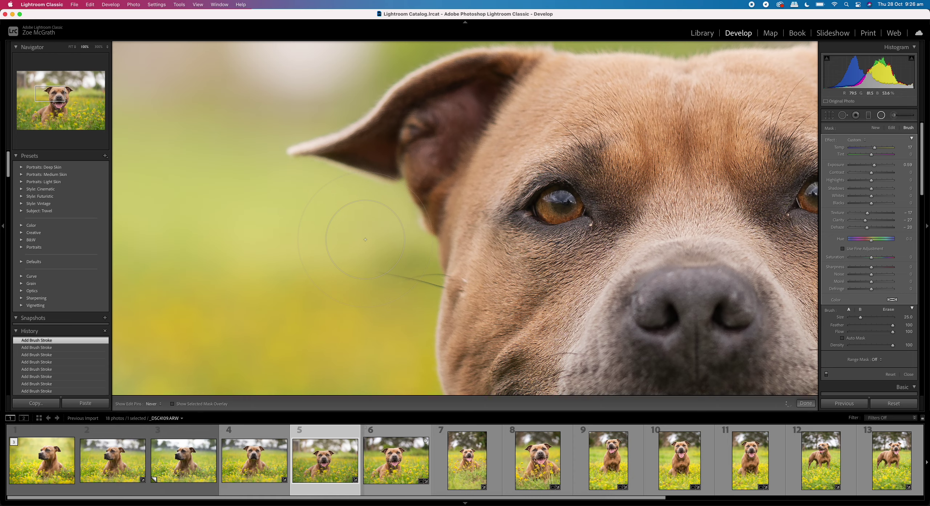
{"action": "key", "text": "h"}
{"action": "left_click", "coordinate": [806, 404]}
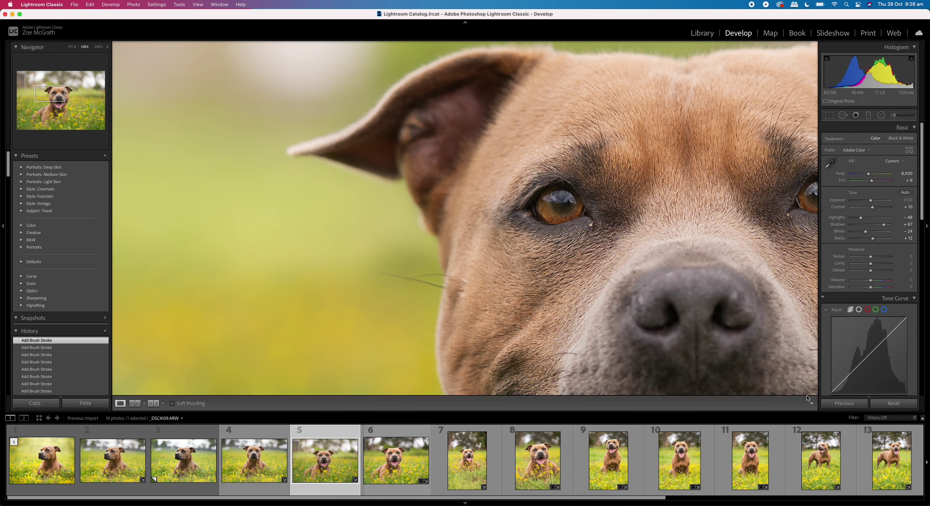
Fit the whole photo in view, open it for editing in Adobe Photoshop 2021, and collapse the Character settings.
{"action": "left_click", "coordinate": [701, 302]}
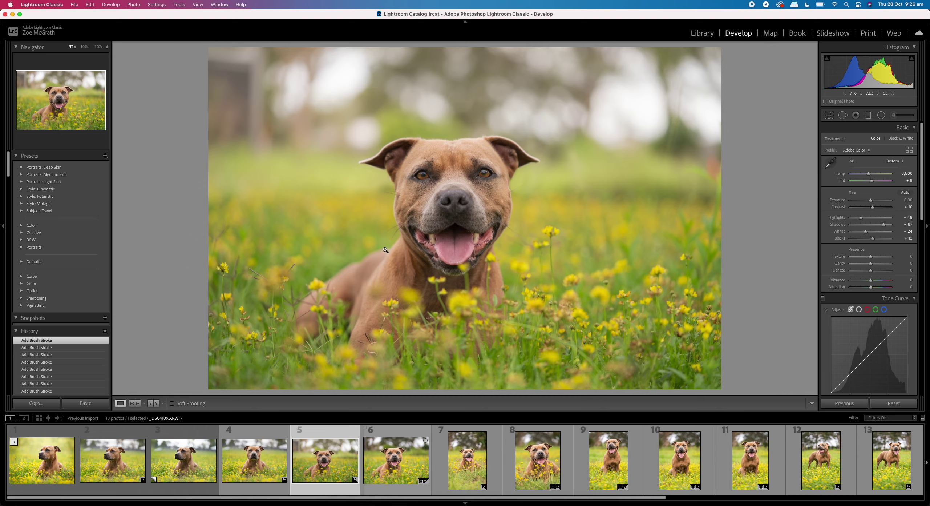
{"action": "right_click", "coordinate": [444, 171]}
{"action": "mouse_move", "coordinate": [516, 238]}
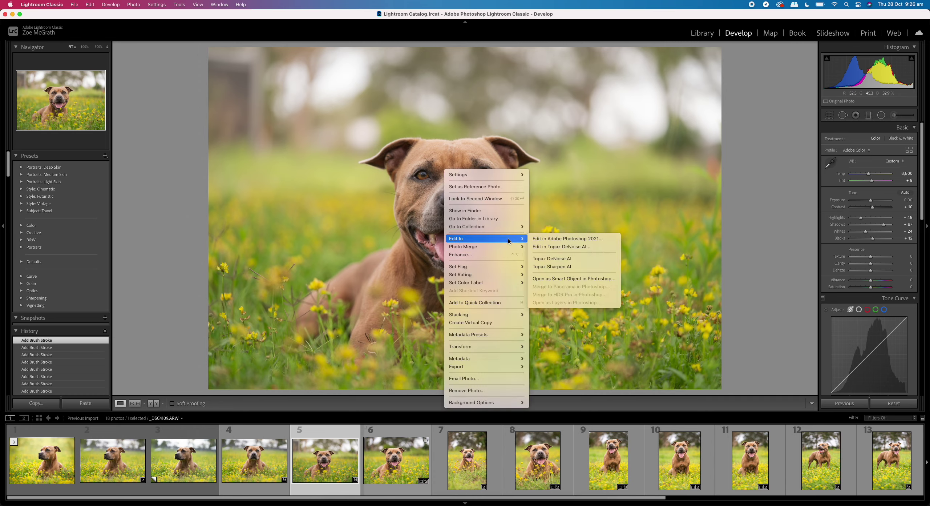
{"action": "left_click", "coordinate": [567, 246]}
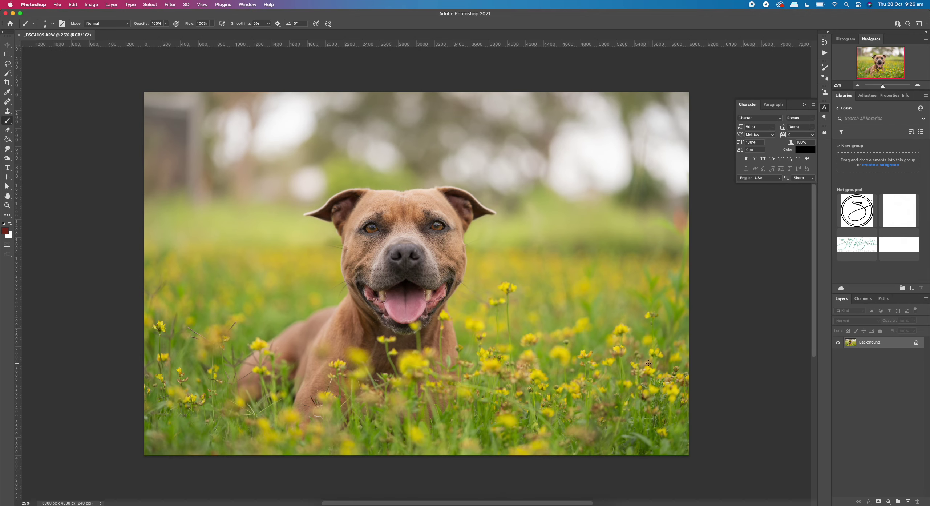
{"action": "left_click", "coordinate": [806, 105]}
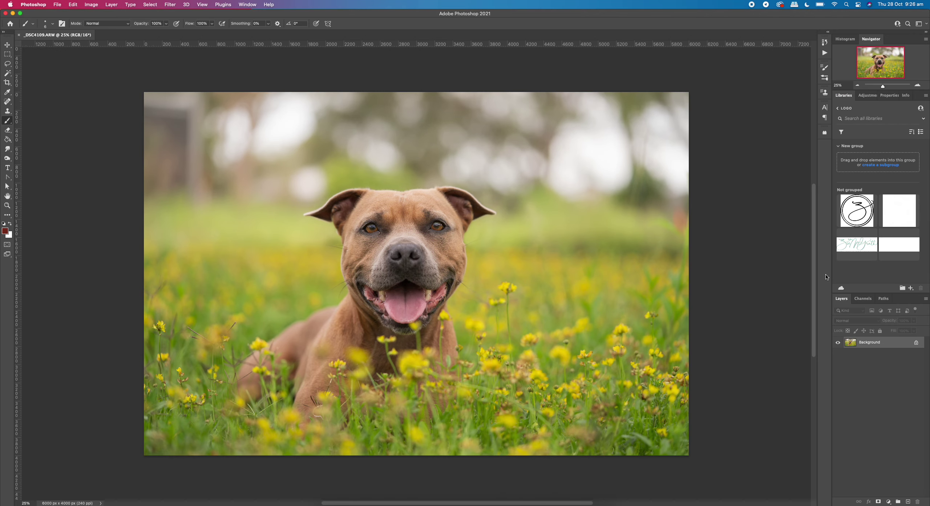
Duplicate the Background layer under its default name.
{"action": "right_click", "coordinate": [875, 347]}
{"action": "left_click", "coordinate": [862, 359]}
{"action": "left_click", "coordinate": [328, 135]}
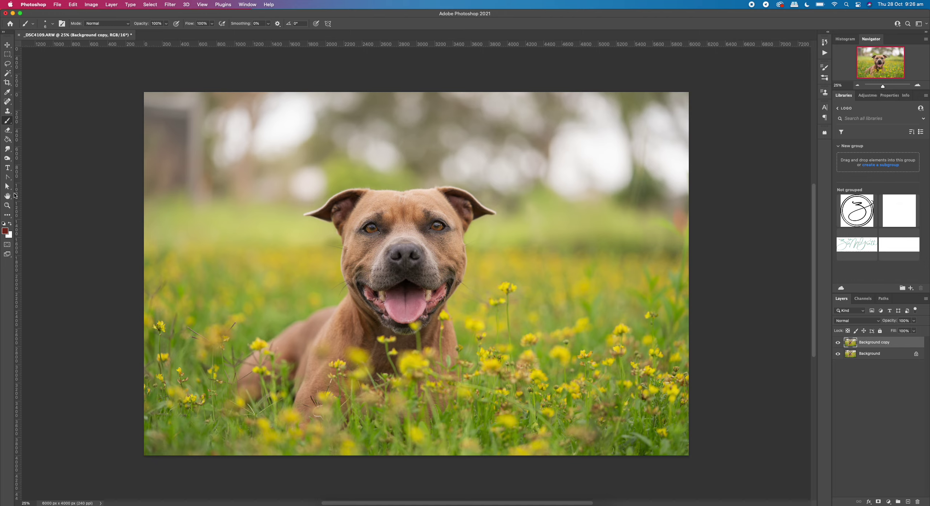
Heal the specks at the inner corners of both eyes with the content-aware Spot Healing Brush, working at 100% zoom.
{"action": "left_click", "coordinate": [7, 205]}
{"action": "left_click", "coordinate": [430, 253]}
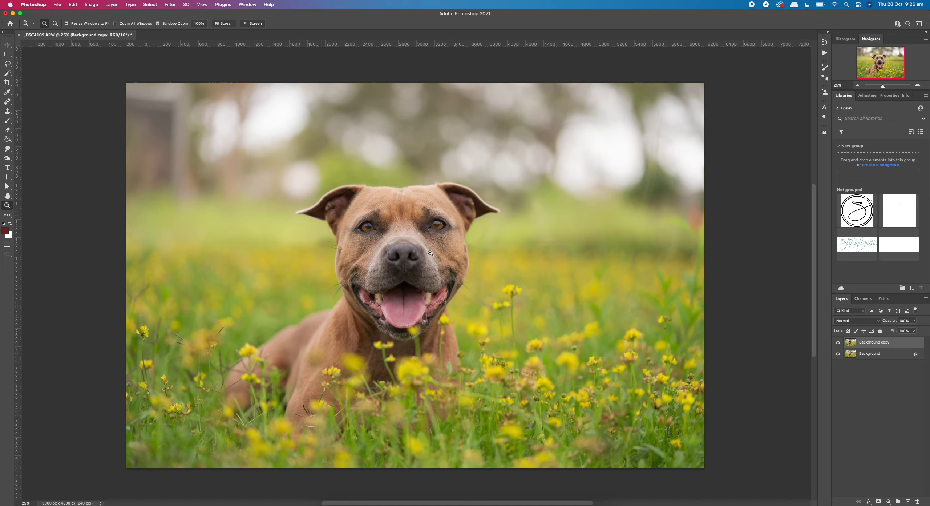
{"action": "left_click", "coordinate": [431, 253]}
{"action": "left_click", "coordinate": [430, 253]}
{"action": "left_click", "coordinate": [431, 253]}
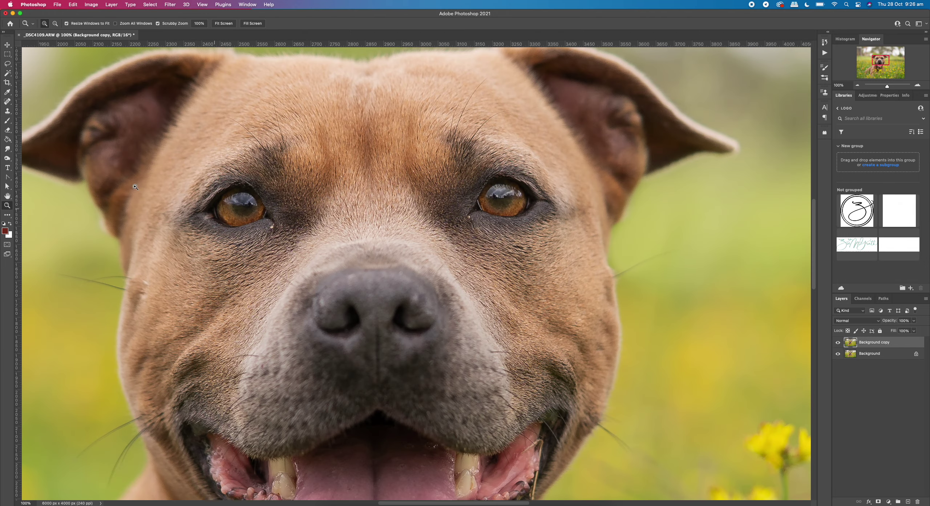
{"action": "left_click", "coordinate": [8, 103]}
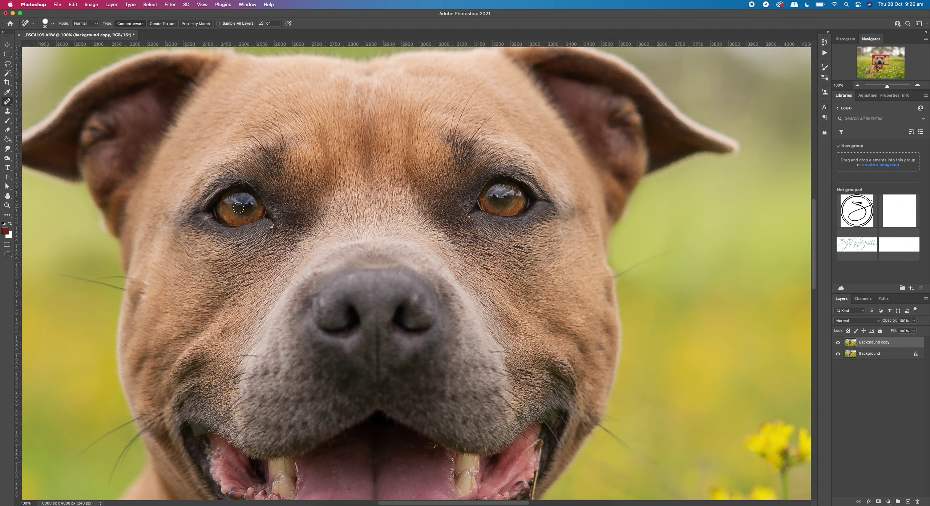
{"action": "left_click", "coordinate": [272, 225]}
{"action": "key", "text": "bracketleft"}
{"action": "key", "text": "bracketleft"}
{"action": "key", "text": "bracketleft"}
{"action": "left_click", "coordinate": [469, 217]}
Heal the speck on the dog's nose and the debris along the lip at the mouth's corner on the photo's right side.
{"action": "key", "text": "bracketright"}
{"action": "key", "text": "bracketright"}
{"action": "left_click", "coordinate": [324, 302]}
{"action": "scroll", "coordinate": [552, 317], "scroll_direction": "down", "scroll_amount": 5}
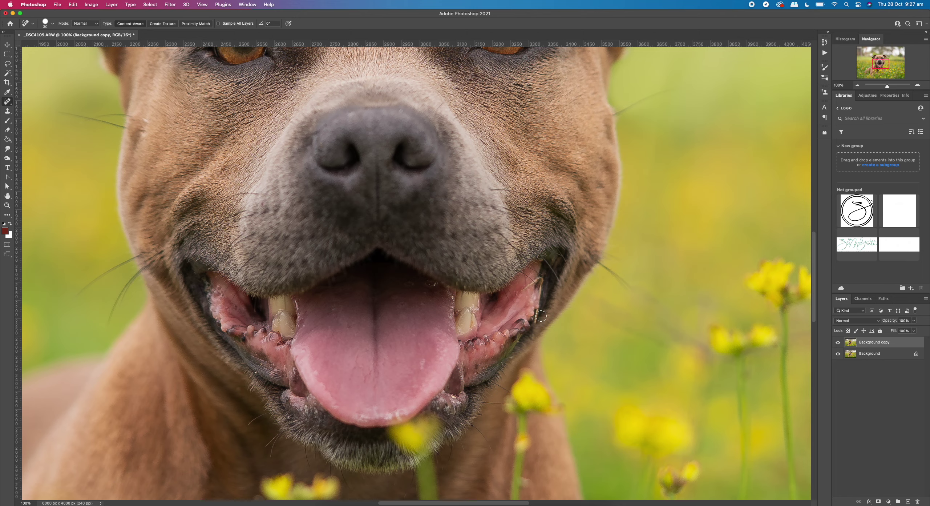
{"action": "left_click_drag", "start_coordinate": [541, 314], "coordinate": [535, 319]}
{"action": "left_click", "coordinate": [532, 282]}
{"action": "left_click_drag", "start_coordinate": [540, 290], "coordinate": [539, 293]}
Examine the chest, grass and face at 100% for remaining blemishes, and return to the whole photo at 25% zoom.
{"action": "scroll", "coordinate": [556, 365], "scroll_direction": "down", "scroll_amount": 7}
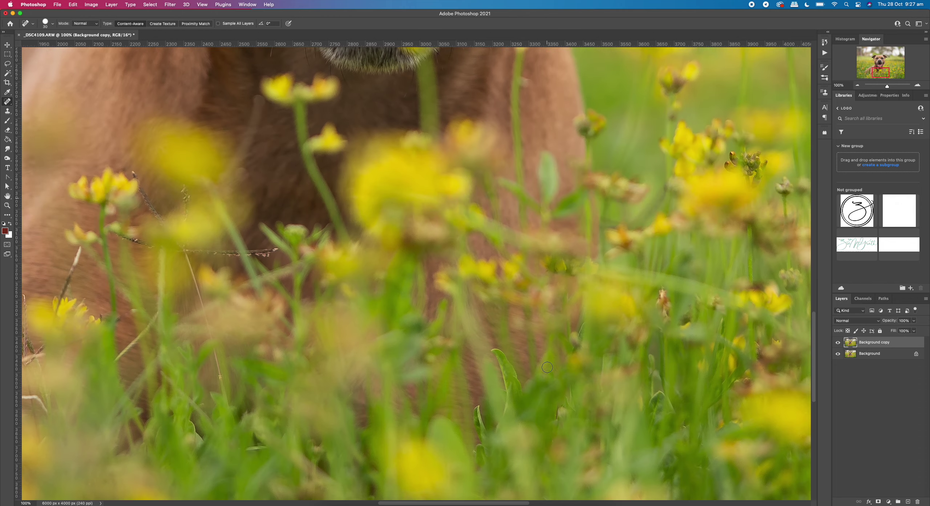
{"action": "scroll", "coordinate": [548, 367], "scroll_direction": "up", "scroll_amount": 4}
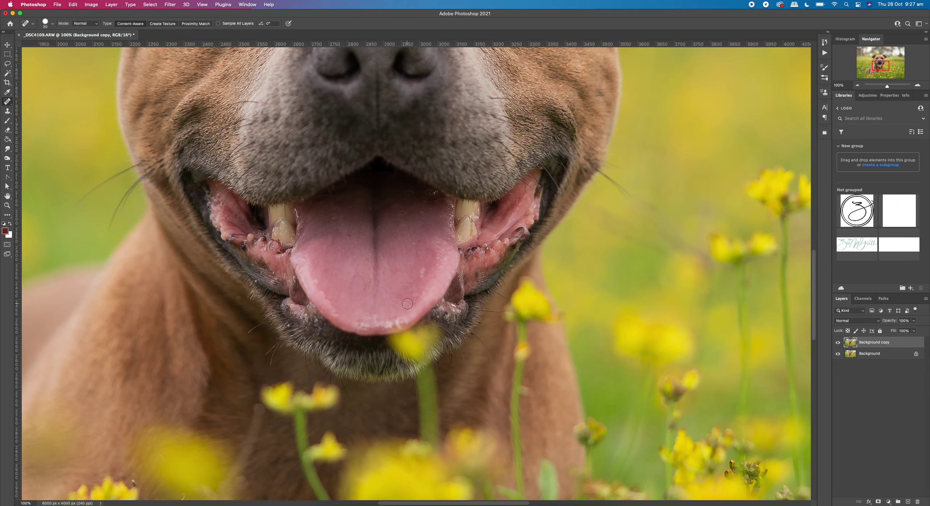
{"action": "scroll", "coordinate": [407, 303], "scroll_direction": "up", "scroll_amount": 8}
{"action": "scroll", "coordinate": [407, 303], "scroll_direction": "down", "scroll_amount": 2}
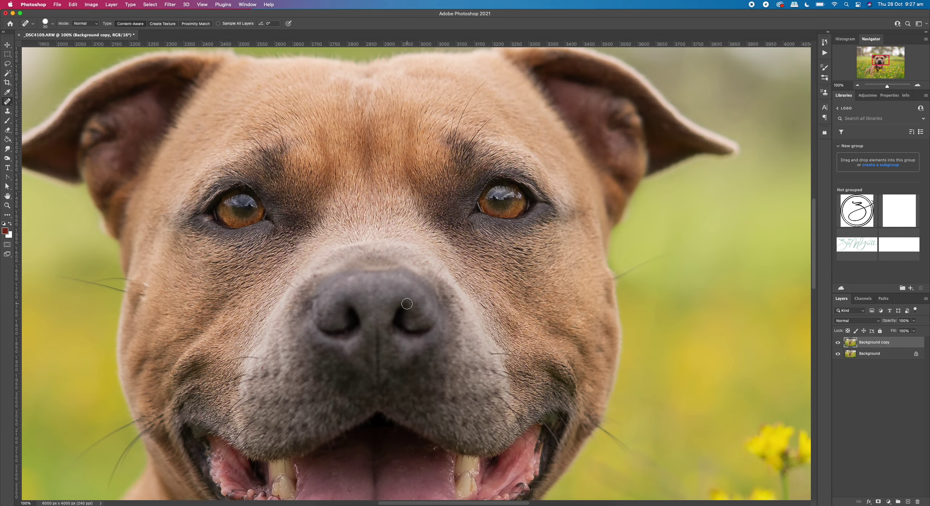
{"action": "left_click", "coordinate": [7, 205]}
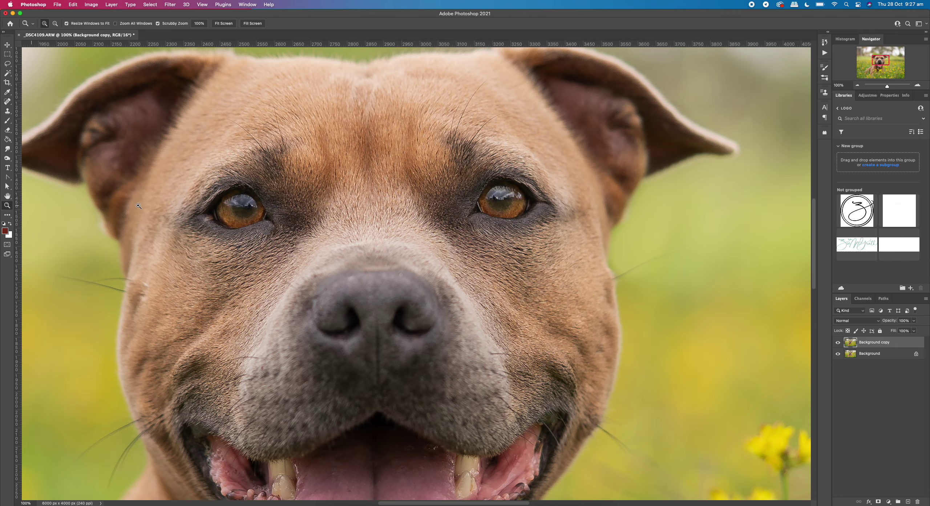
{"action": "right_click", "coordinate": [365, 203]}
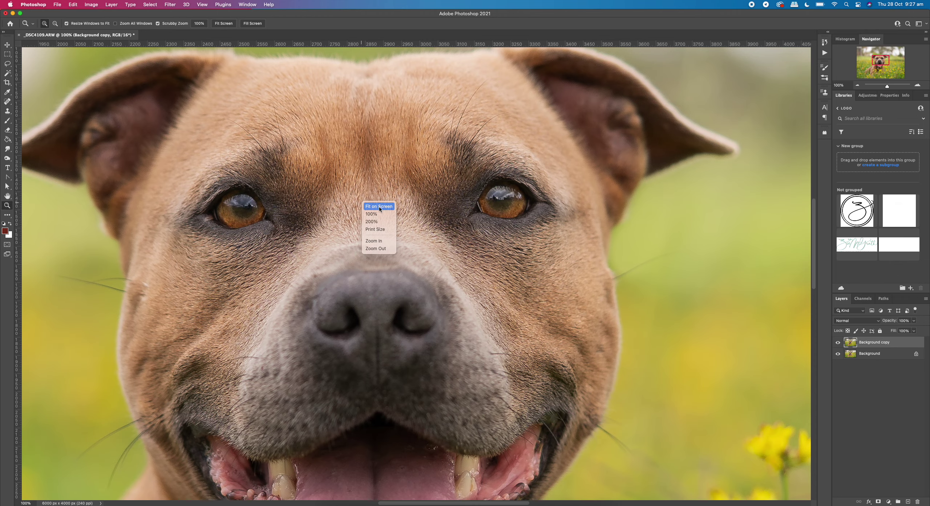
{"action": "left_click", "coordinate": [376, 207]}
{"action": "right_click", "coordinate": [408, 238]}
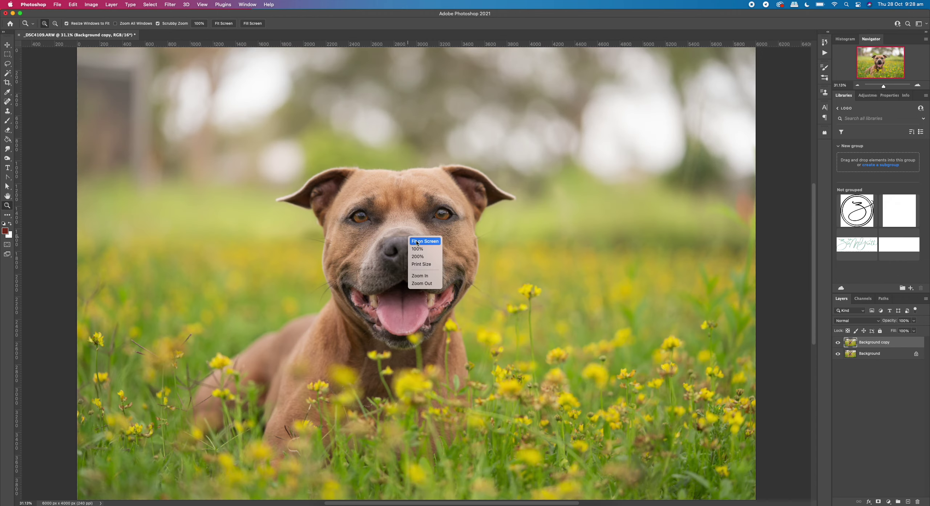
{"action": "left_click", "coordinate": [424, 284]}
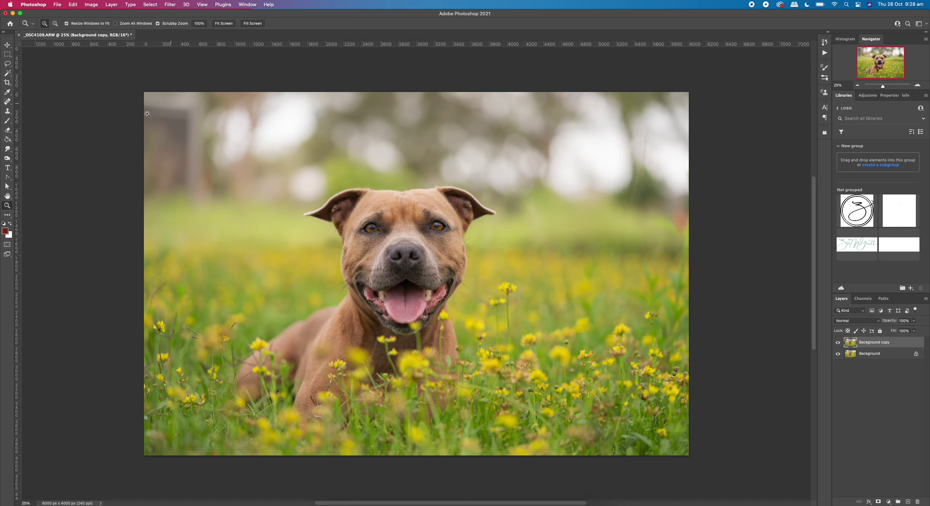
Lasso the blurred trees above the dog's head and copy the selection to a new layer.
{"action": "left_click", "coordinate": [7, 64]}
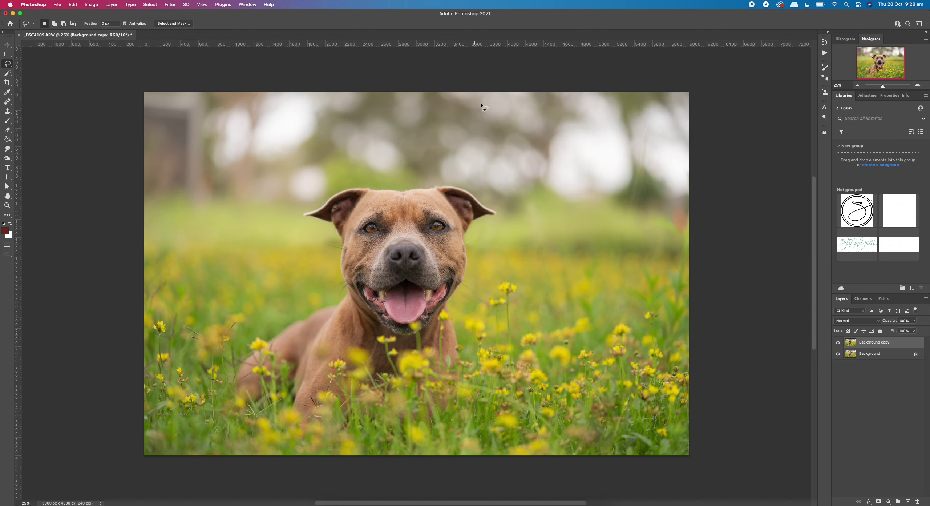
{"action": "mouse_move", "coordinate": [489, 95]}
{"action": "left_mouse_down"}
{"action": "mouse_move", "coordinate": [458, 169]}
{"action": "mouse_move", "coordinate": [440, 180]}
{"action": "mouse_move", "coordinate": [278, 198]}
{"action": "mouse_move", "coordinate": [257, 153]}
{"action": "mouse_move", "coordinate": [260, 107]}
{"action": "mouse_move", "coordinate": [296, 85]}
{"action": "mouse_move", "coordinate": [464, 77]}
{"action": "left_mouse_up"}
{"action": "key", "text": "super+j"}
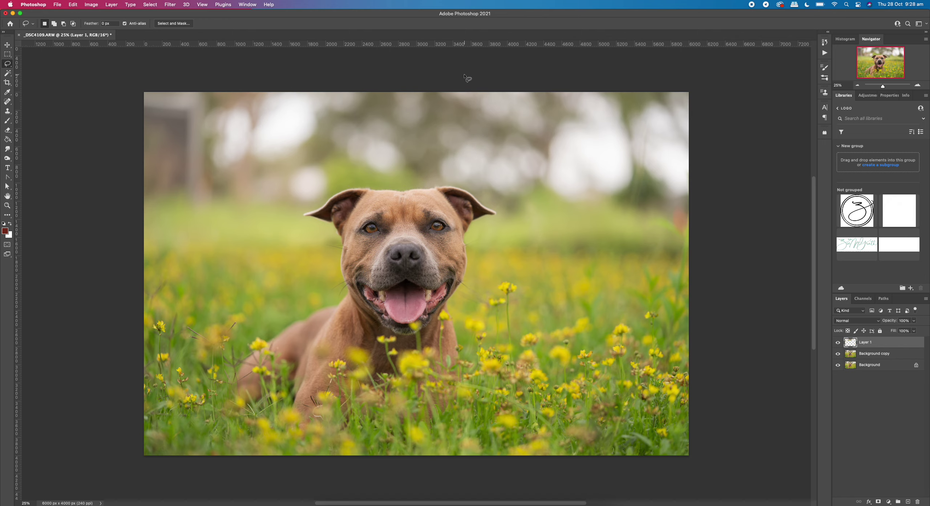
Move the copied tree patch over the dark structure in the photo's upper-left corner.
{"action": "left_click", "coordinate": [3, 45]}
{"action": "mouse_move", "coordinate": [372, 158]}
{"action": "left_mouse_down"}
{"action": "mouse_move", "coordinate": [176, 161]}
{"action": "mouse_move", "coordinate": [246, 170]}
{"action": "left_mouse_up"}
{"action": "left_click_drag", "start_coordinate": [244, 168], "coordinate": [248, 156]}
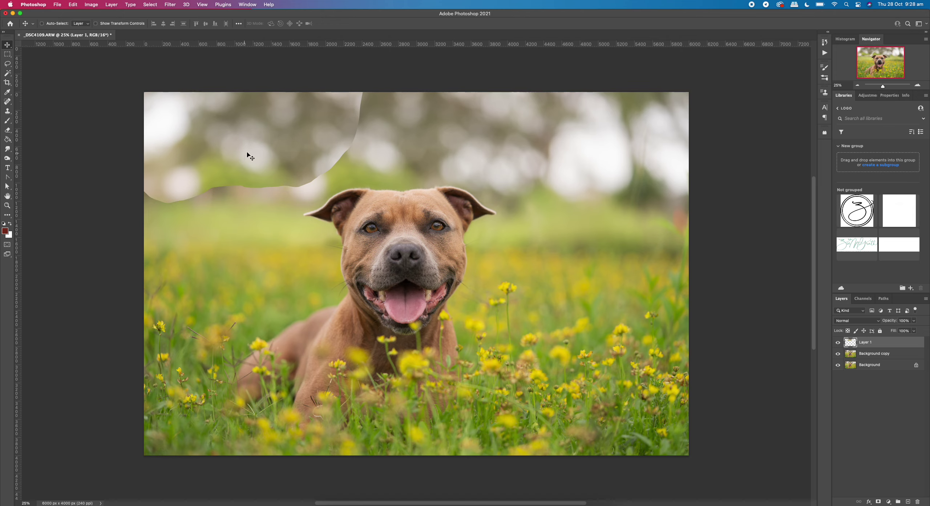
Scale the tree patch up to about 123% and flip it horizontally.
{"action": "left_click", "coordinate": [73, 5]}
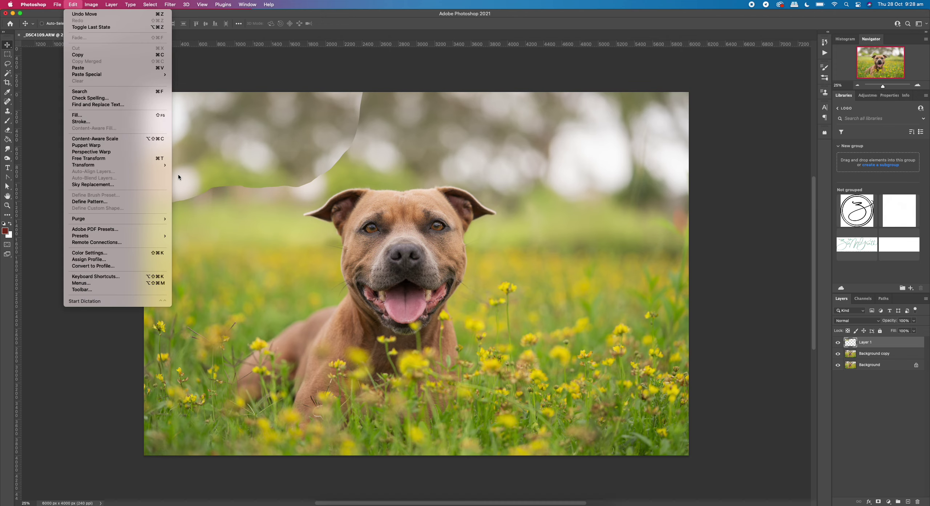
{"action": "left_click", "coordinate": [221, 214]}
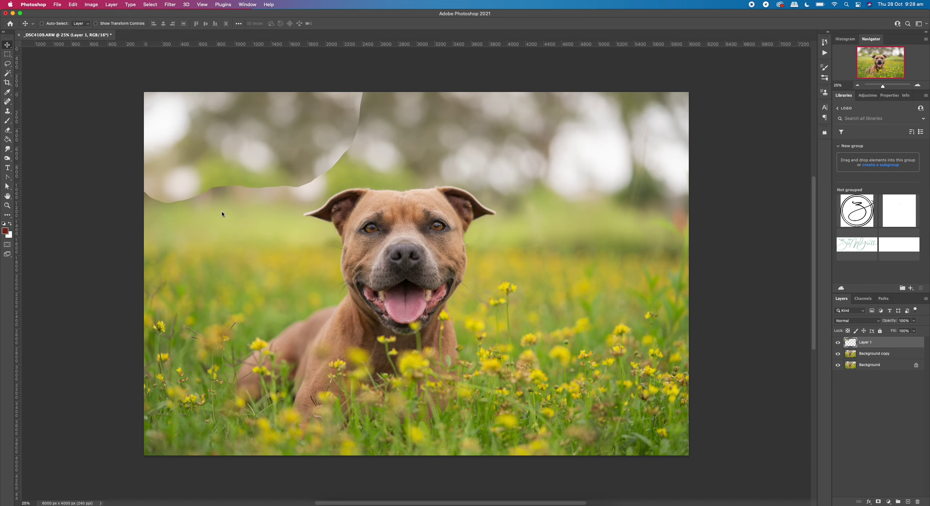
{"action": "key", "text": "super+t"}
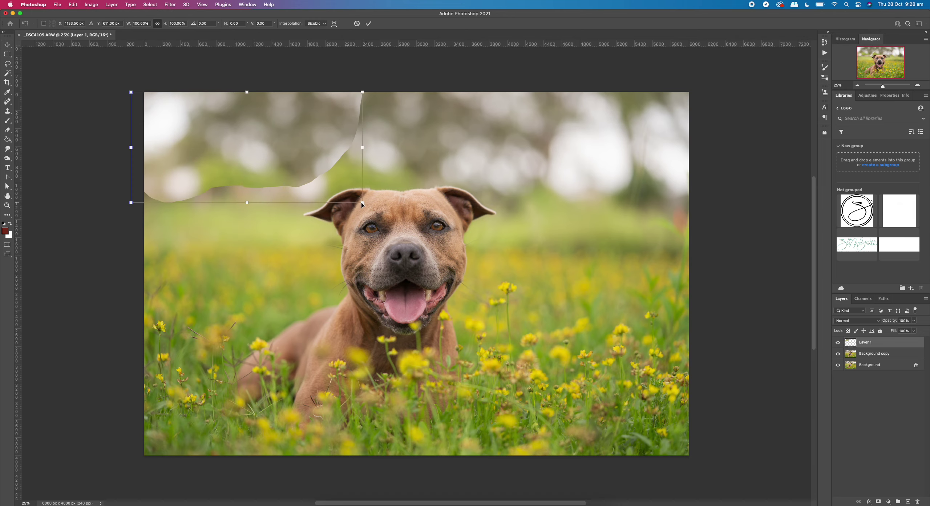
{"action": "left_click_drag", "start_coordinate": [362, 203], "coordinate": [417, 228]}
{"action": "left_click", "coordinate": [74, 5]}
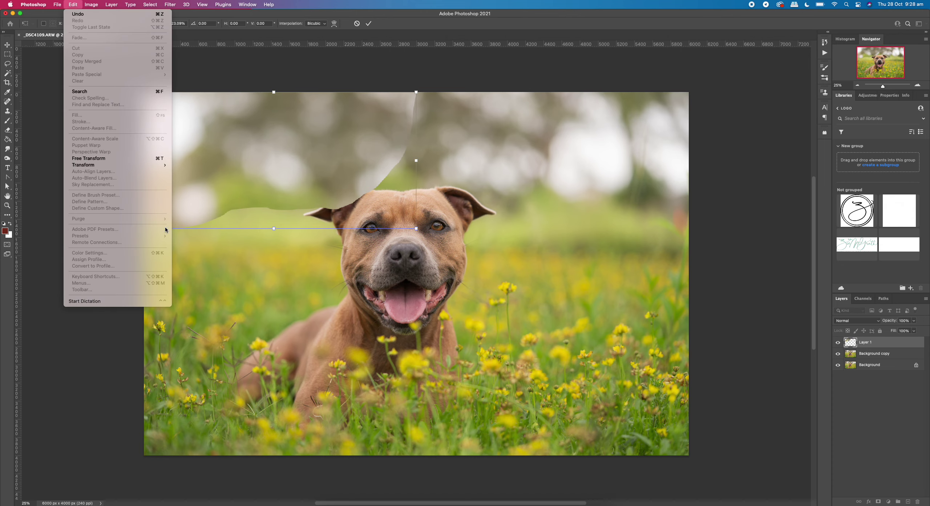
{"action": "mouse_move", "coordinate": [141, 165]}
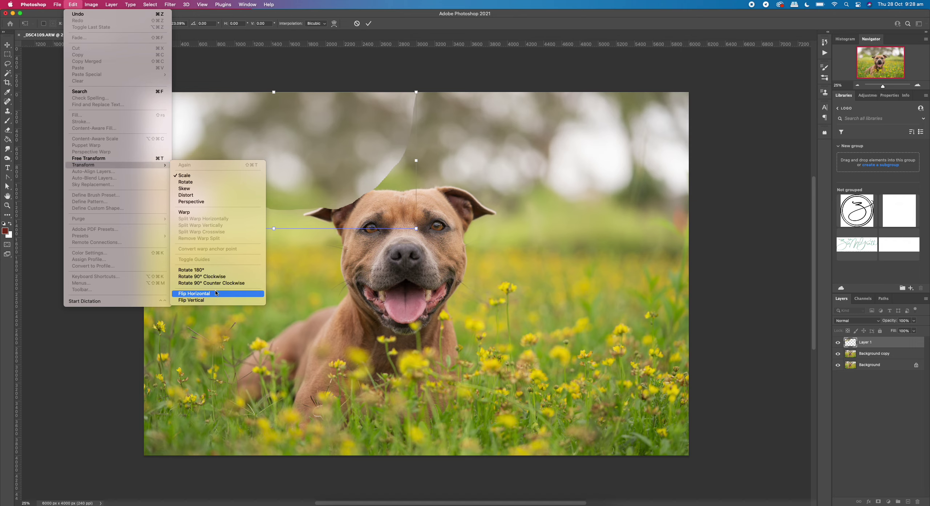
{"action": "left_click", "coordinate": [232, 294]}
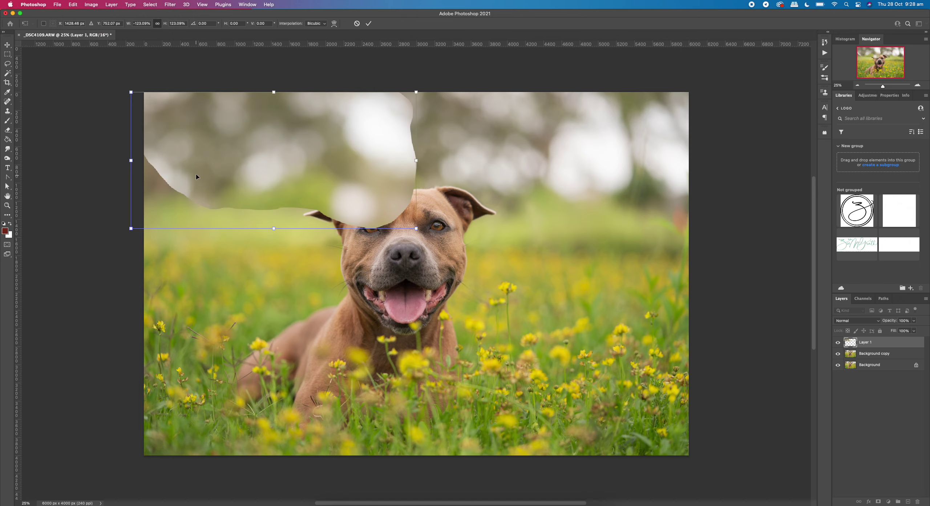
Shift the flipped tree patch toward the photo's left edge, enlarge it slightly further, and apply the transform.
{"action": "left_click_drag", "start_coordinate": [196, 177], "coordinate": [156, 175]}
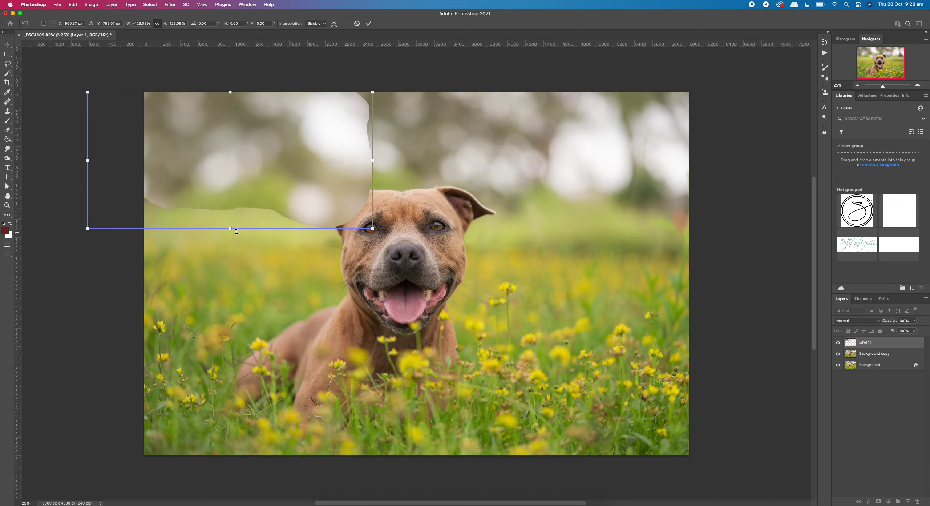
{"action": "left_click_drag", "start_coordinate": [231, 230], "coordinate": [232, 239]}
{"action": "key", "text": "Return"}
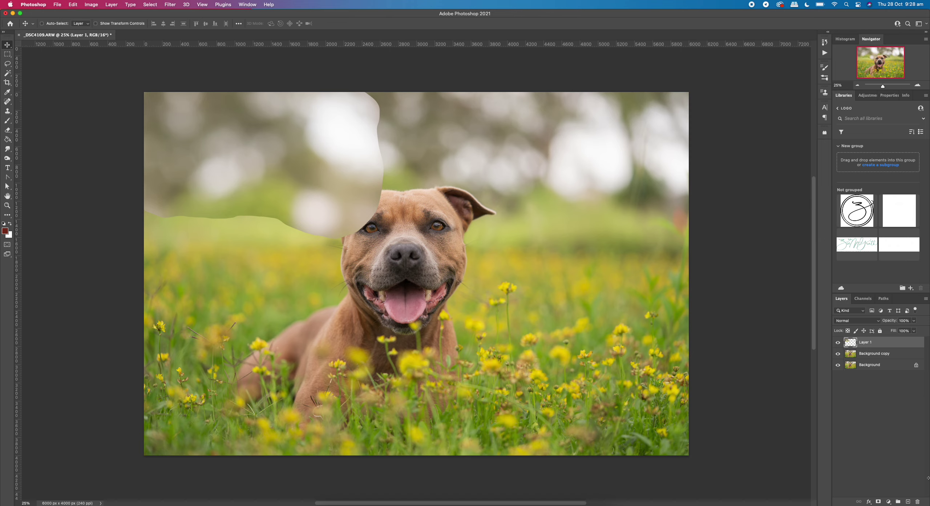
Add a layer mask to the tree patch and paint black along its edge above the dog's ear with an 800 px brush.
{"action": "left_click", "coordinate": [879, 502]}
{"action": "left_click", "coordinate": [7, 120]}
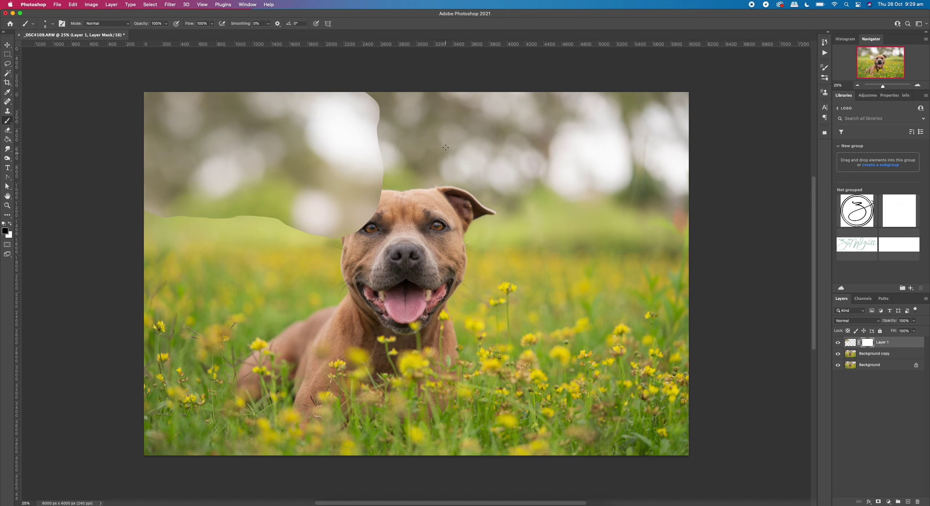
{"action": "key", "text": "bracketright"}
{"action": "key", "text": "bracketright"}
{"action": "key", "text": "bracketright"}
{"action": "key", "text": "bracketright"}
{"action": "key", "text": "bracketright"}
{"action": "key", "text": "bracketright"}
{"action": "key", "text": "bracketright"}
{"action": "key", "text": "bracketright"}
{"action": "key", "text": "bracketright"}
{"action": "key", "text": "bracketright"}
{"action": "key", "text": "bracketright"}
{"action": "key", "text": "bracketright"}
{"action": "key", "text": "bracketright"}
{"action": "key", "text": "bracketright"}
{"action": "key", "text": "bracketright"}
{"action": "key", "text": "bracketright"}
{"action": "left_click_drag", "start_coordinate": [375, 149], "coordinate": [366, 94]}
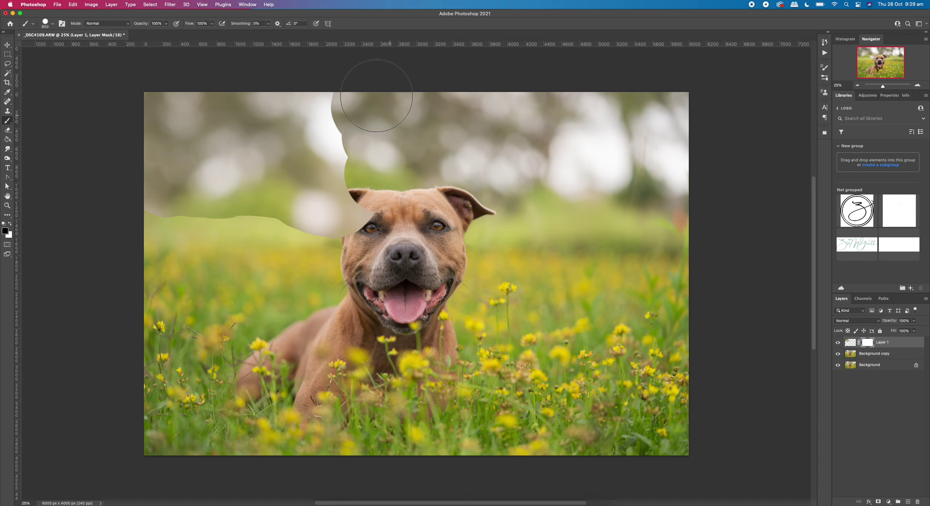
Mask the patch's remaining edges off the dog and grass with the Soft Round brush at 0% hardness.
{"action": "left_click", "coordinate": [52, 24]}
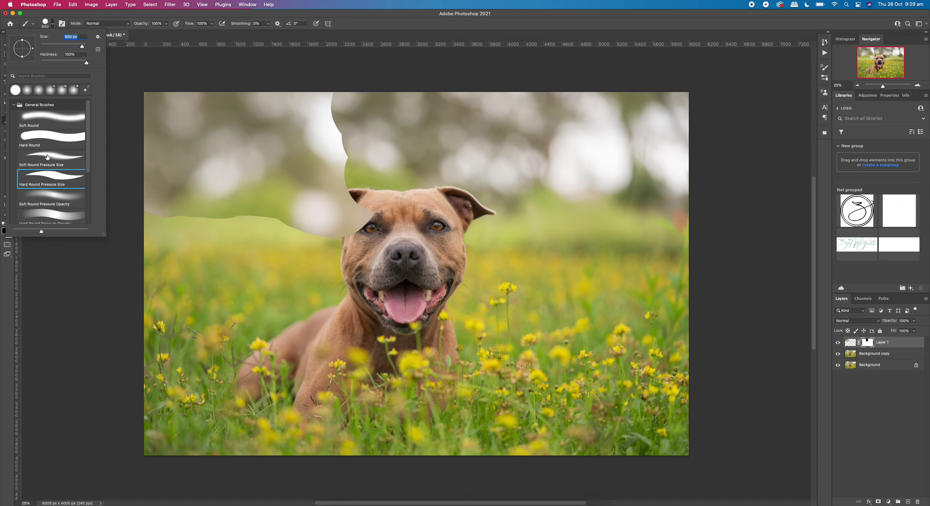
{"action": "left_click", "coordinate": [53, 118]}
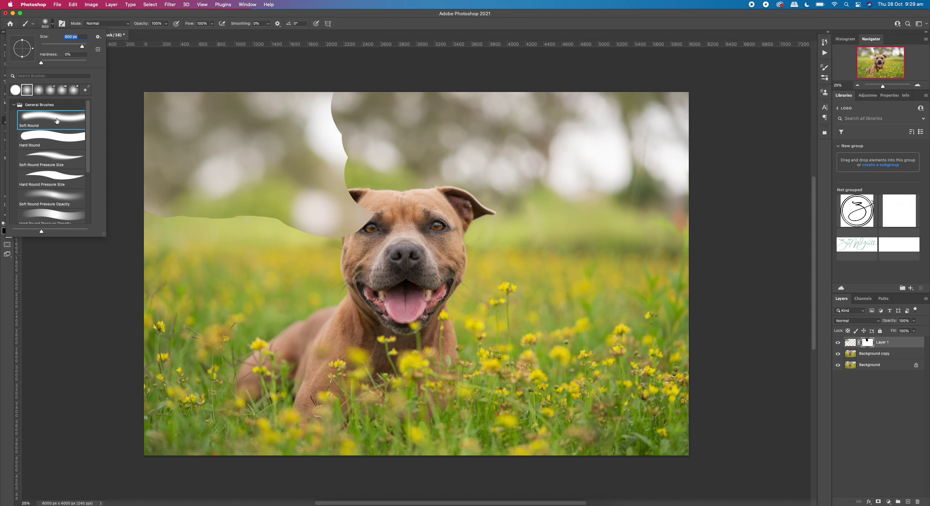
{"action": "mouse_move", "coordinate": [370, 145]}
{"action": "left_mouse_down"}
{"action": "mouse_move", "coordinate": [362, 102]}
{"action": "mouse_move", "coordinate": [364, 204]}
{"action": "mouse_move", "coordinate": [297, 234]}
{"action": "mouse_move", "coordinate": [343, 173]}
{"action": "mouse_move", "coordinate": [326, 131]}
{"action": "mouse_move", "coordinate": [358, 172]}
{"action": "mouse_move", "coordinate": [349, 214]}
{"action": "mouse_move", "coordinate": [224, 247]}
{"action": "mouse_move", "coordinate": [128, 231]}
{"action": "mouse_move", "coordinate": [198, 234]}
{"action": "mouse_move", "coordinate": [289, 207]}
{"action": "left_mouse_up"}
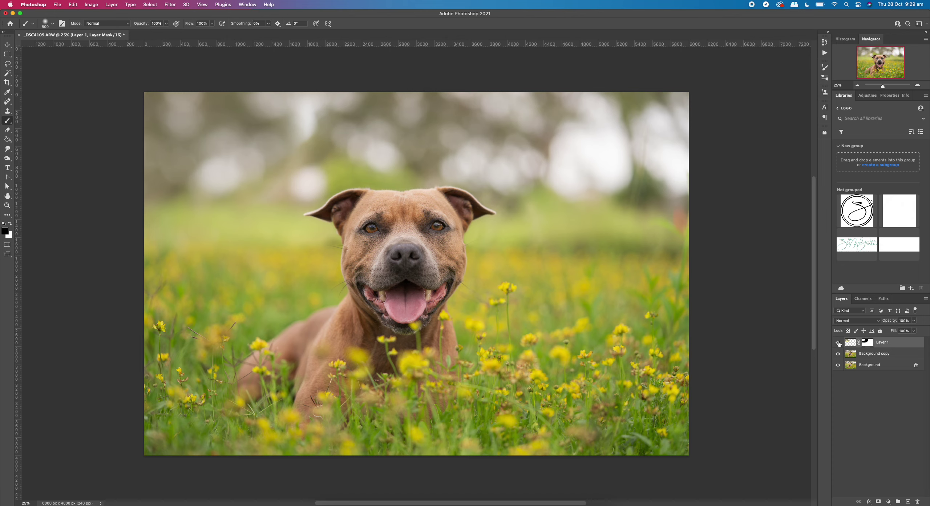
Compare the photo with and without the tree patch by toggling the visibility of the layers above Background.
{"action": "left_click", "coordinate": [838, 343]}
{"action": "left_click", "coordinate": [839, 344]}
{"action": "left_click", "coordinate": [839, 346]}
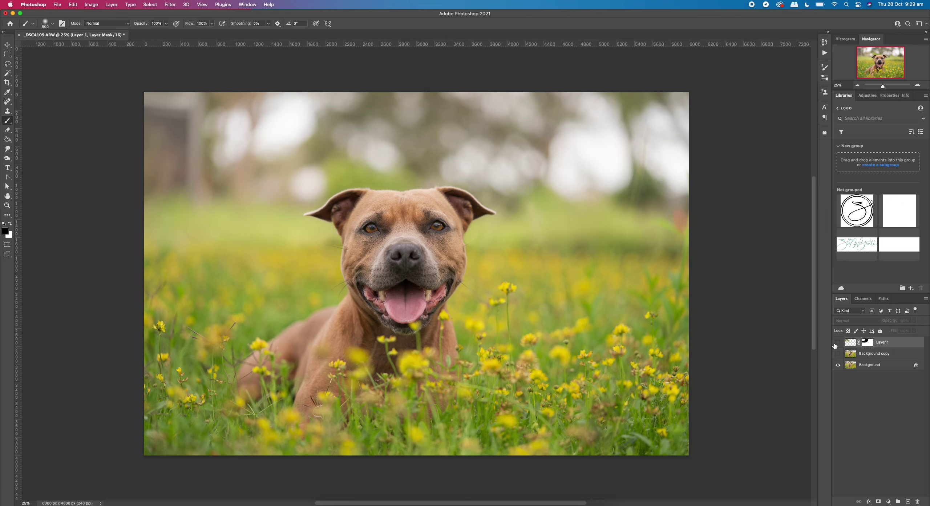
{"action": "left_click", "coordinate": [839, 345]}
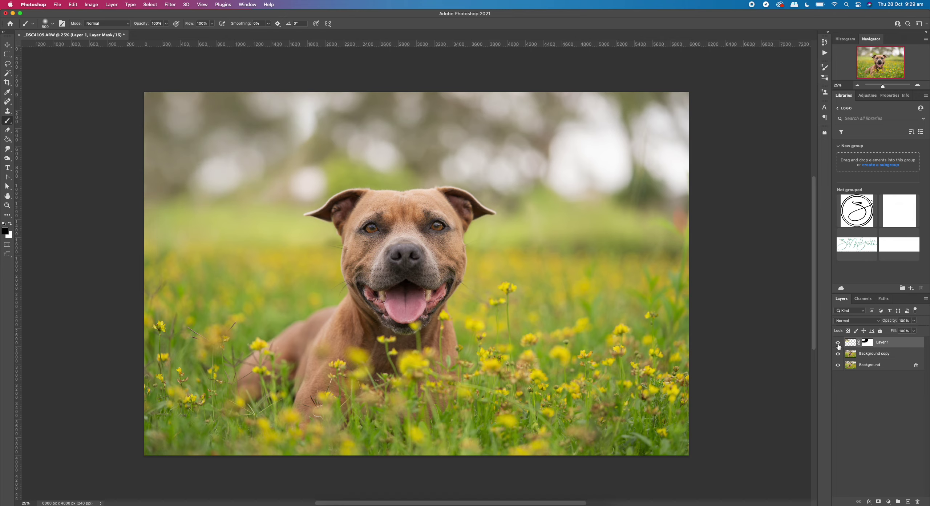
{"action": "left_click", "coordinate": [839, 345]}
{"action": "left_click", "coordinate": [839, 345]}
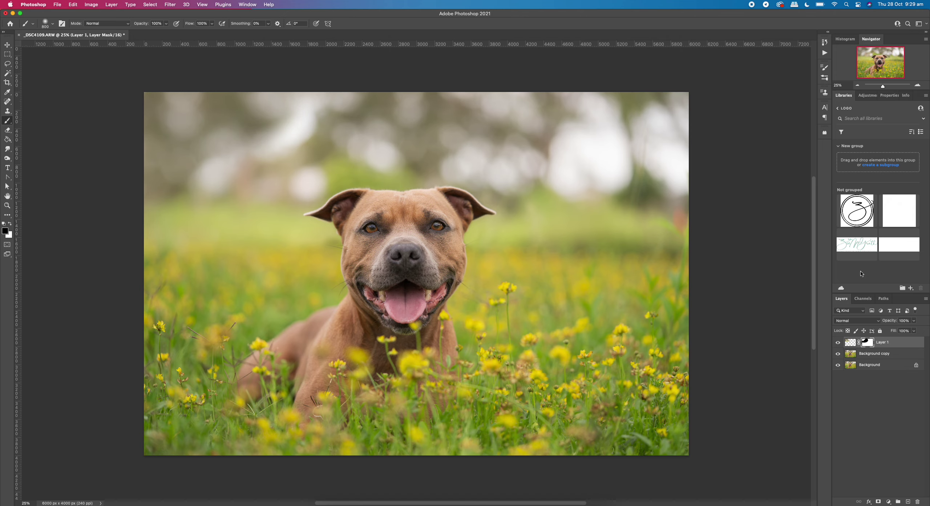
{"action": "left_click", "coordinate": [838, 343]}
{"action": "left_click", "coordinate": [838, 343]}
{"action": "left_click", "coordinate": [838, 344]}
{"action": "left_click", "coordinate": [838, 344]}
{"action": "double_click", "coordinate": [839, 350]}
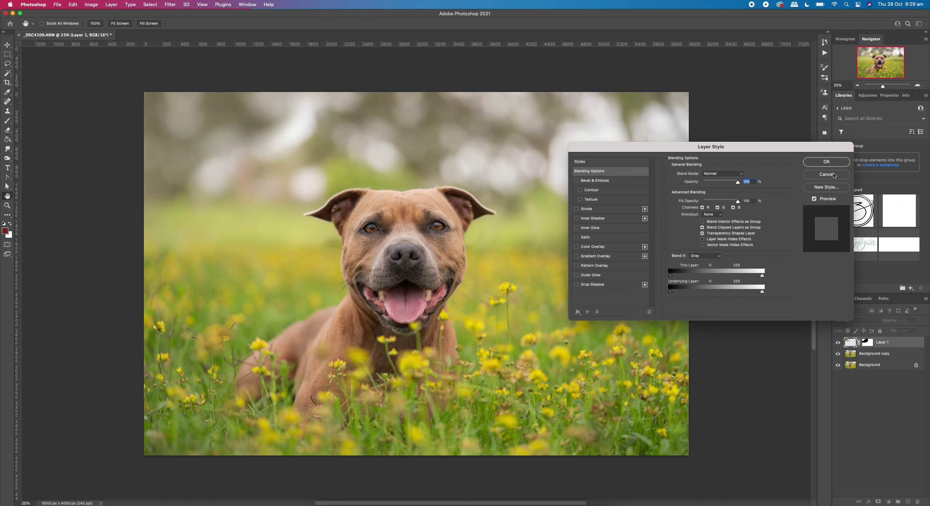
{"action": "left_click", "coordinate": [834, 175]}
{"action": "left_click", "coordinate": [838, 343]}
{"action": "left_click", "coordinate": [839, 343]}
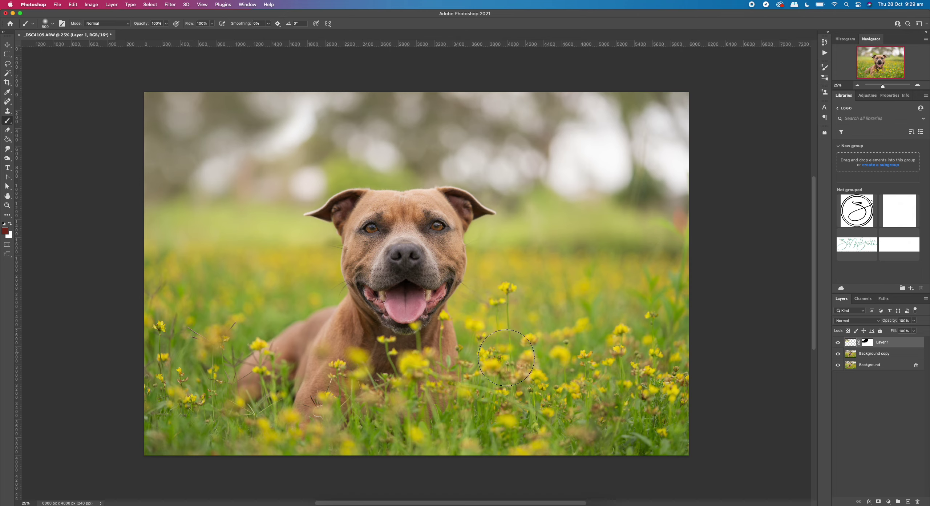
Add a new empty layer on top and set the Clone Stamp brush to 1000 px.
{"action": "left_click", "coordinate": [909, 502]}
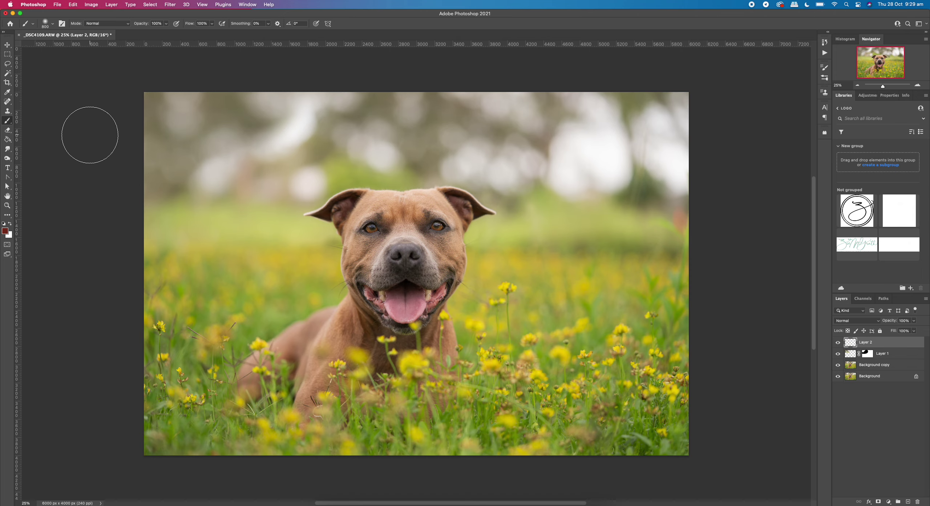
{"action": "left_click", "coordinate": [8, 131]}
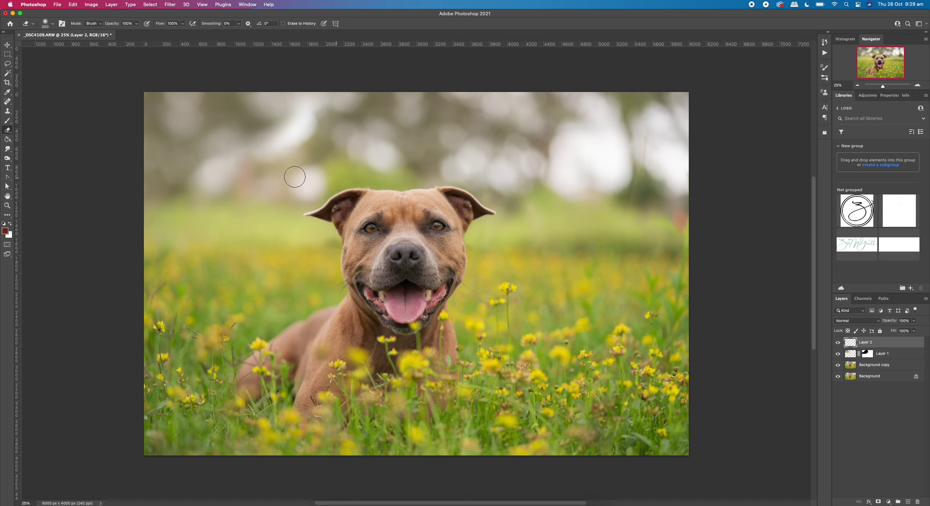
{"action": "left_click", "coordinate": [11, 110]}
{"action": "key", "text": "bracketright"}
{"action": "key", "text": "bracketright"}
{"action": "key", "text": "bracketright"}
{"action": "key", "text": "bracketright"}
{"action": "key", "text": "bracketright"}
{"action": "key", "text": "bracketright"}
{"action": "key", "text": "bracketright"}
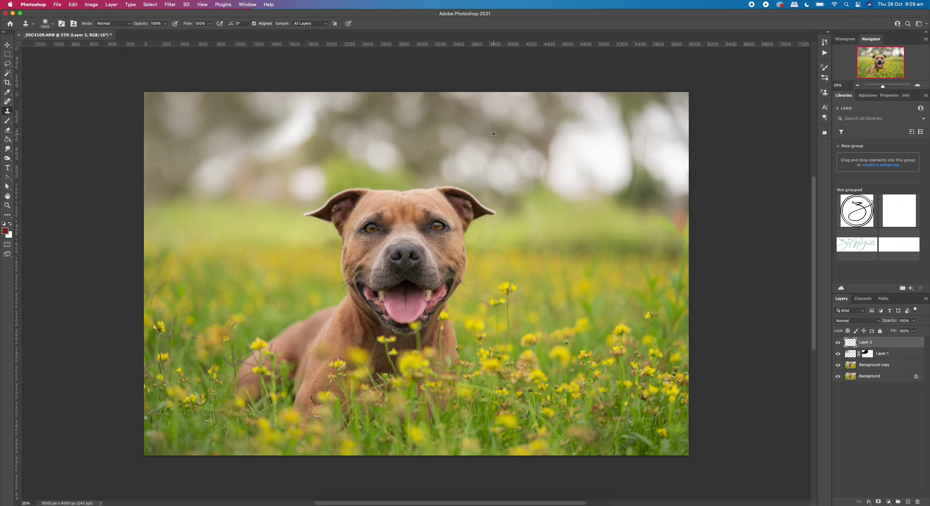
Try to clone the blurred trees over the distraction at the photo's right edge with the Soft Round brush.
{"action": "right_click", "coordinate": [679, 204]}
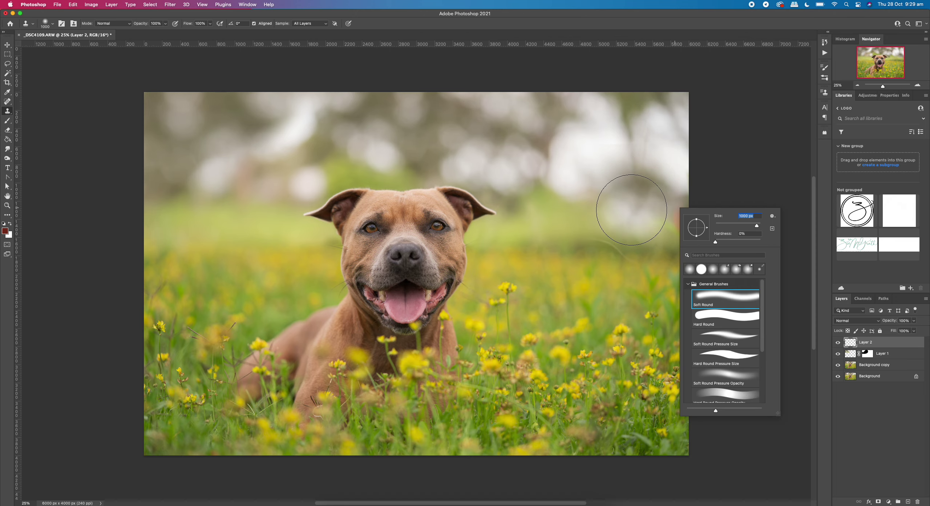
{"action": "left_click", "coordinate": [496, 142], "text": "alt"}
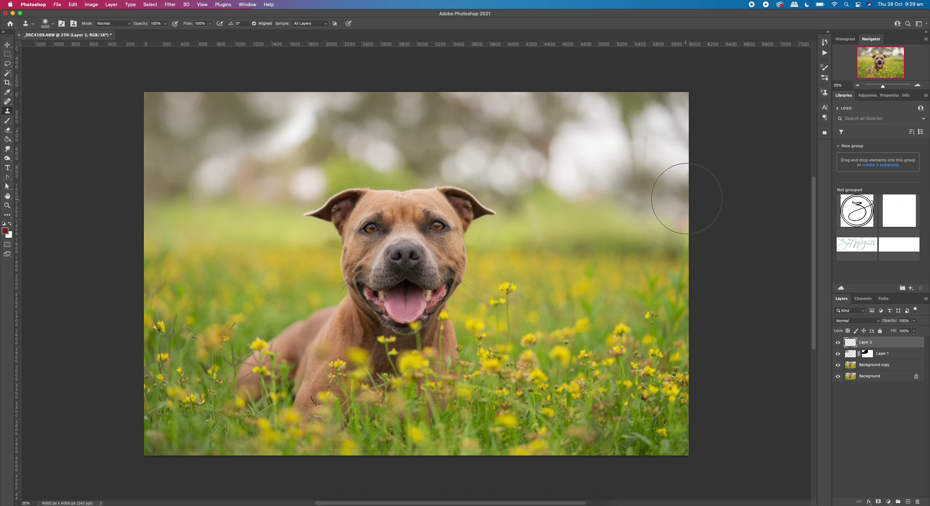
{"action": "mouse_move", "coordinate": [685, 200]}
{"action": "left_mouse_down"}
{"action": "mouse_move", "coordinate": [631, 201]}
{"action": "mouse_move", "coordinate": [650, 162]}
{"action": "left_mouse_up"}
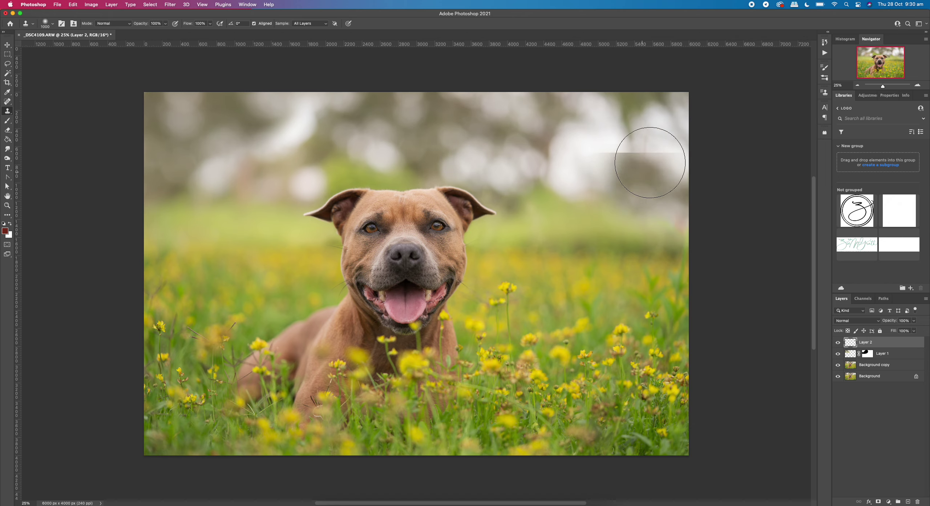
{"action": "key", "text": "super+z"}
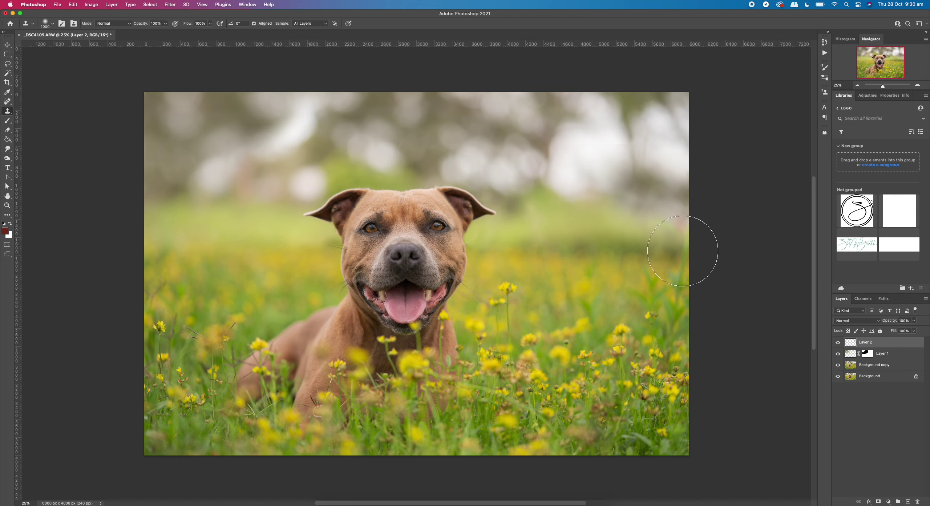
Clone nearby background over the reddish spot and dark foliage at the photo's right edge, undoing the stray flower copy.
{"action": "left_click", "coordinate": [534, 247], "text": "alt"}
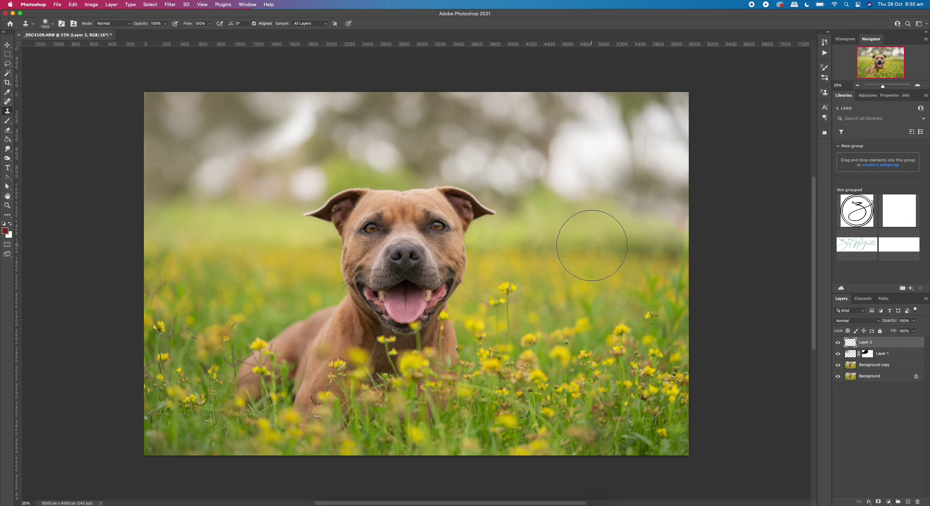
{"action": "left_click", "coordinate": [544, 244], "text": "alt"}
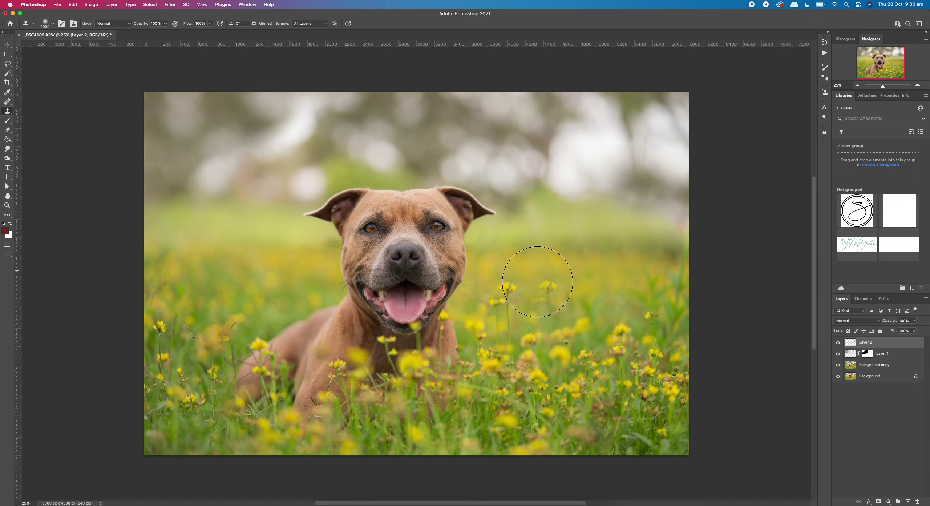
{"action": "key", "text": "ctrl+z"}
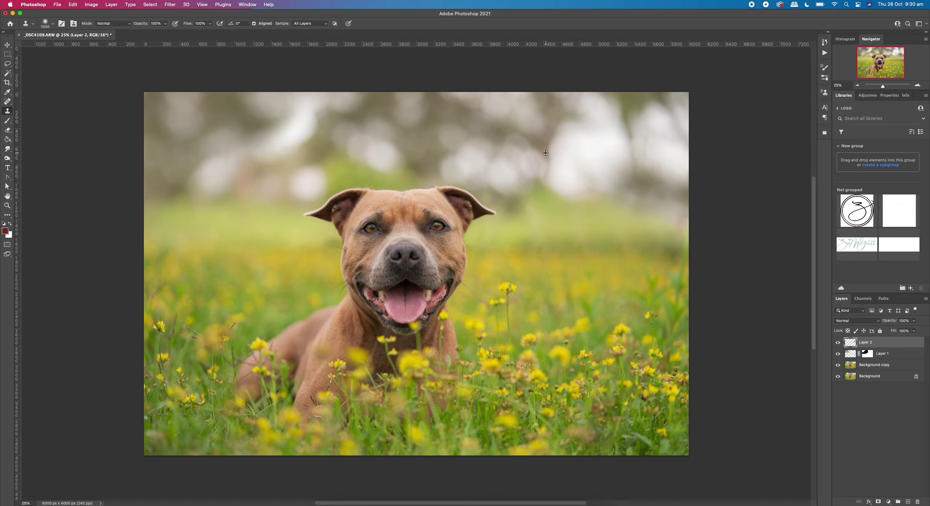
{"action": "left_click", "coordinate": [650, 265]}
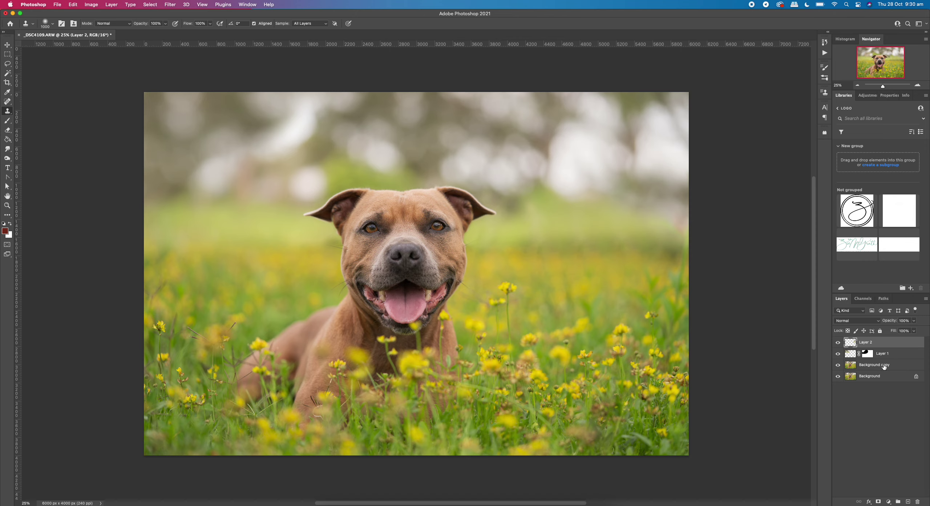
Merge the clone layer, the tree patch and Background copy into one layer.
{"action": "left_click_drag", "start_coordinate": [884, 367], "coordinate": [884, 371]}
{"action": "left_click", "coordinate": [887, 341]}
{"action": "key", "text": "super+z"}
{"action": "left_click", "coordinate": [892, 366], "text": "shift"}
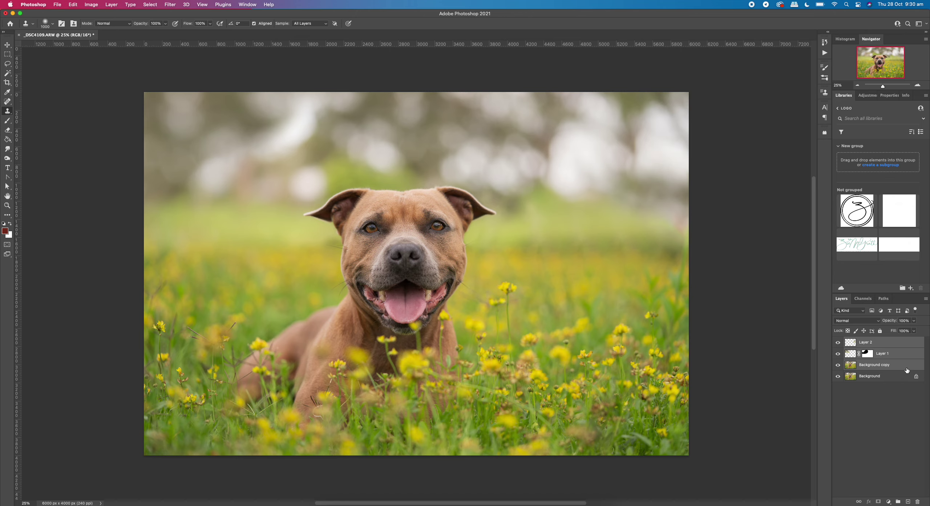
{"action": "key", "text": "super+e"}
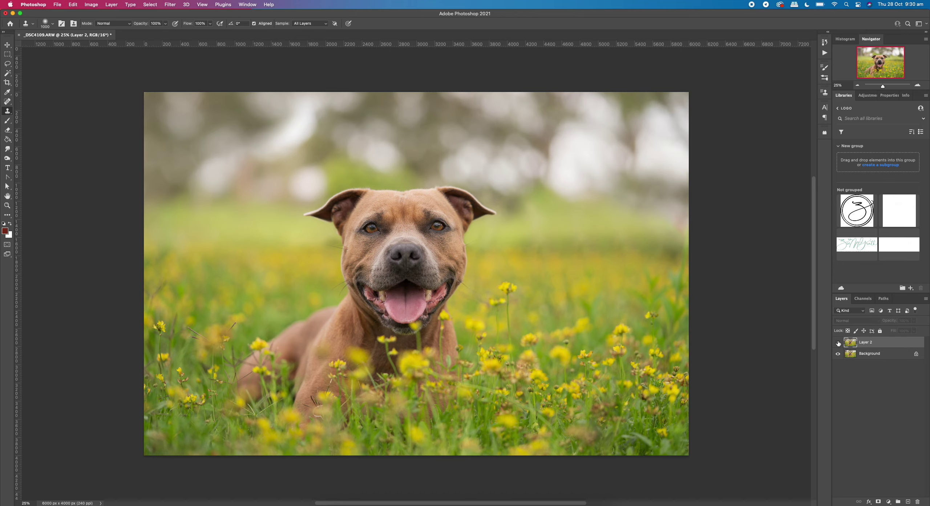
Compare the retouched photo with the original by toggling the merged layer's visibility.
{"action": "left_click", "coordinate": [839, 343]}
{"action": "left_click", "coordinate": [839, 343]}
{"action": "left_click", "coordinate": [839, 342]}
{"action": "left_click", "coordinate": [839, 343]}
{"action": "left_click", "coordinate": [839, 343]}
{"action": "left_click", "coordinate": [839, 343]}
{"action": "left_click", "coordinate": [839, 343]}
{"action": "left_click", "coordinate": [839, 342]}
{"action": "left_click", "coordinate": [839, 343]}
{"action": "left_click", "coordinate": [839, 343]}
{"action": "left_click", "coordinate": [839, 343]}
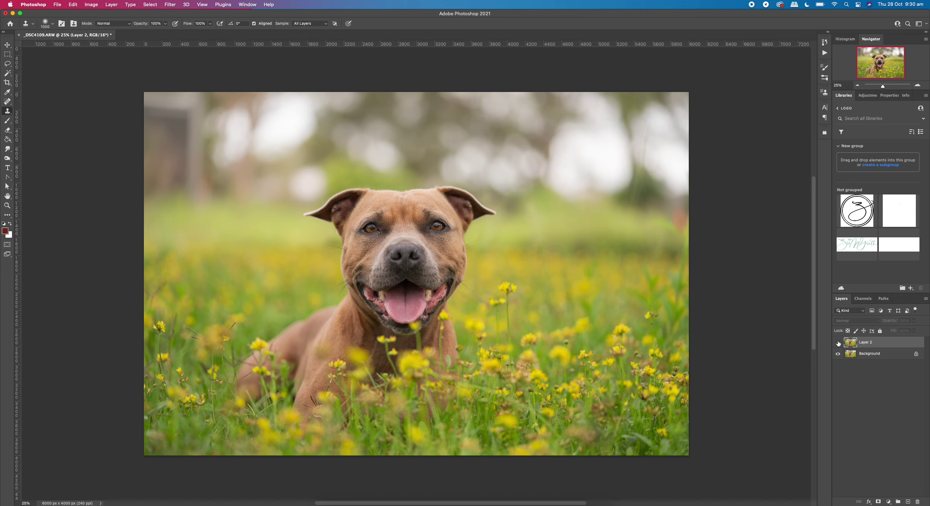
{"action": "left_click", "coordinate": [839, 343]}
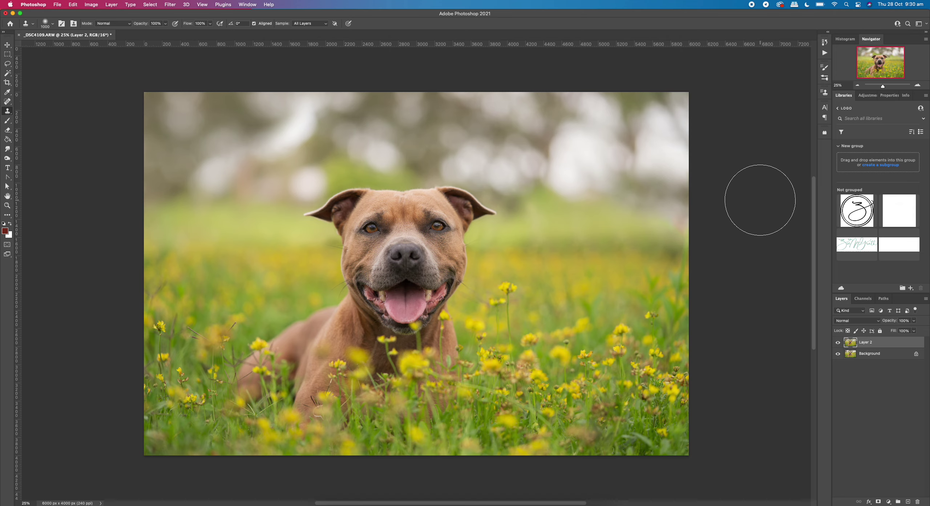
Lasso the grass beside the dog on the photo's left side and copy the selection to a new layer.
{"action": "left_click", "coordinate": [8, 64]}
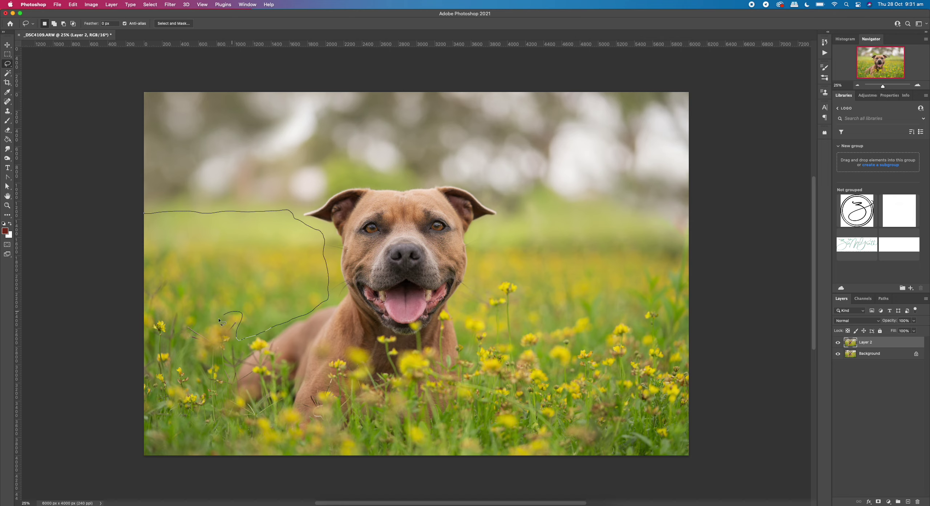
{"action": "mouse_move", "coordinate": [149, 317]}
{"action": "left_mouse_down"}
{"action": "mouse_move", "coordinate": [127, 320]}
{"action": "mouse_move", "coordinate": [106, 242]}
{"action": "left_mouse_up"}
{"action": "key", "text": "super+c"}
{"action": "key", "text": "super+v"}
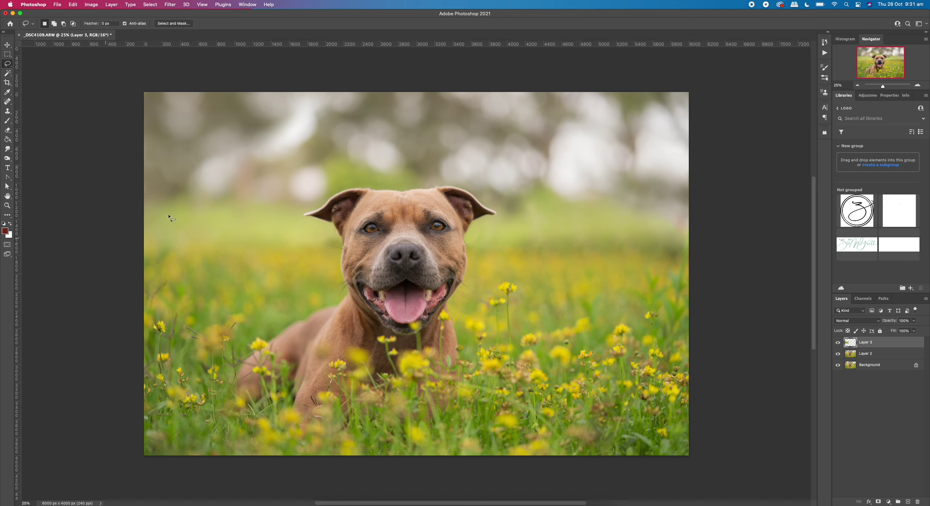
Move the copied grass patch up to the photo's top-left corner and scale it proportionally to about 153%.
{"action": "left_click", "coordinate": [7, 44]}
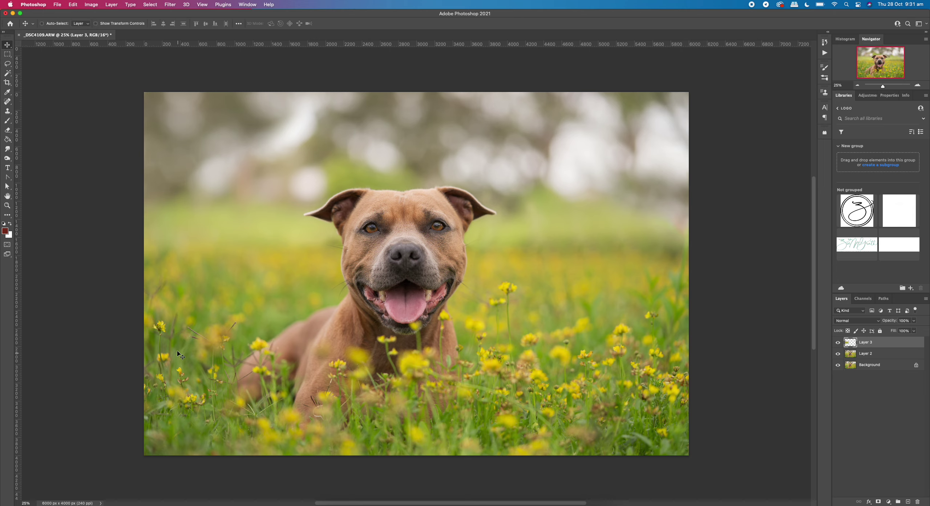
{"action": "left_click_drag", "start_coordinate": [238, 280], "coordinate": [238, 158]}
{"action": "left_click", "coordinate": [57, 5]}
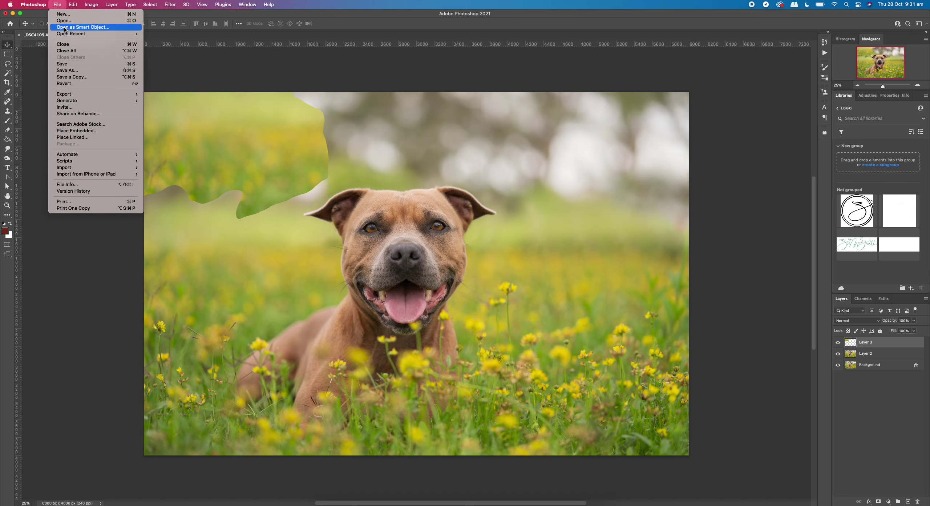
{"action": "mouse_move", "coordinate": [73, 5]}
{"action": "mouse_move", "coordinate": [153, 165]}
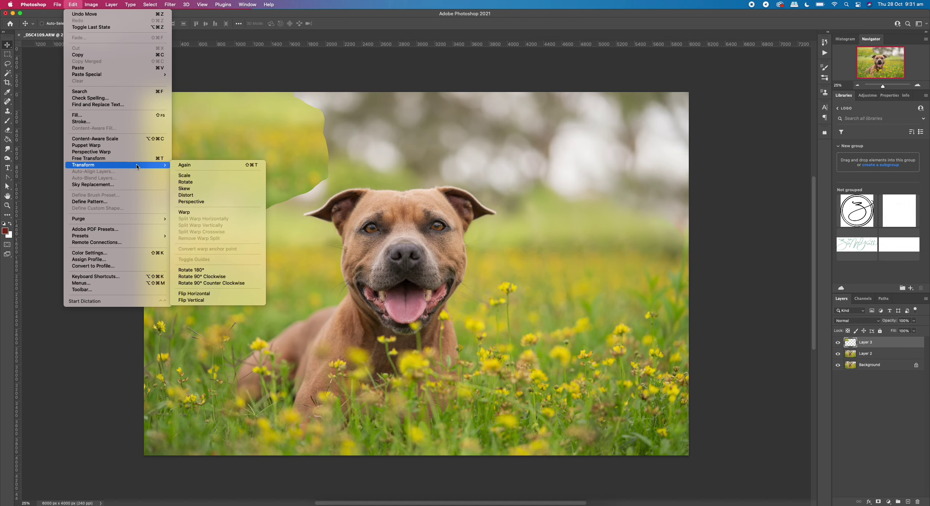
{"action": "left_click", "coordinate": [198, 174]}
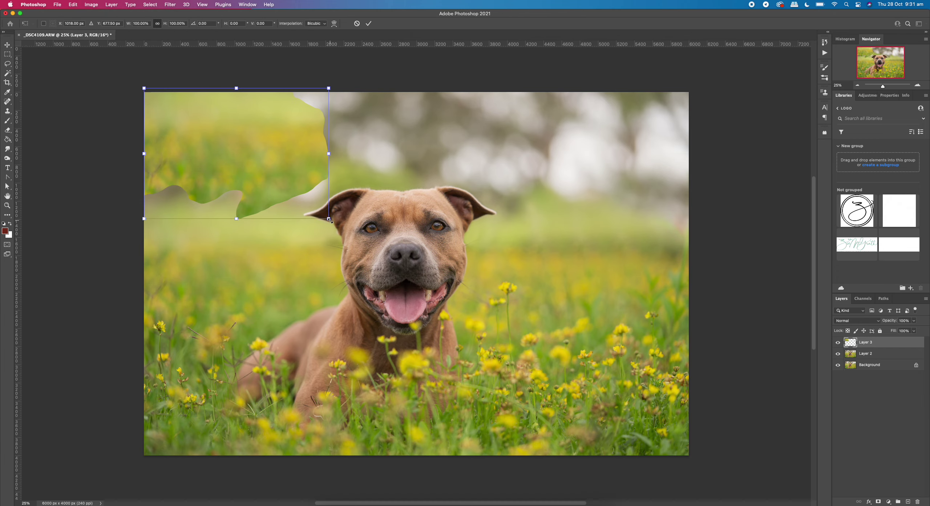
{"action": "left_click_drag", "start_coordinate": [329, 219], "coordinate": [443, 268]}
{"action": "mouse_move", "coordinate": [425, 189]}
{"action": "left_mouse_down"}
{"action": "mouse_move", "coordinate": [438, 182]}
{"action": "mouse_move", "coordinate": [425, 187]}
{"action": "left_mouse_up"}
{"action": "left_click_drag", "start_coordinate": [275, 179], "coordinate": [276, 174]}
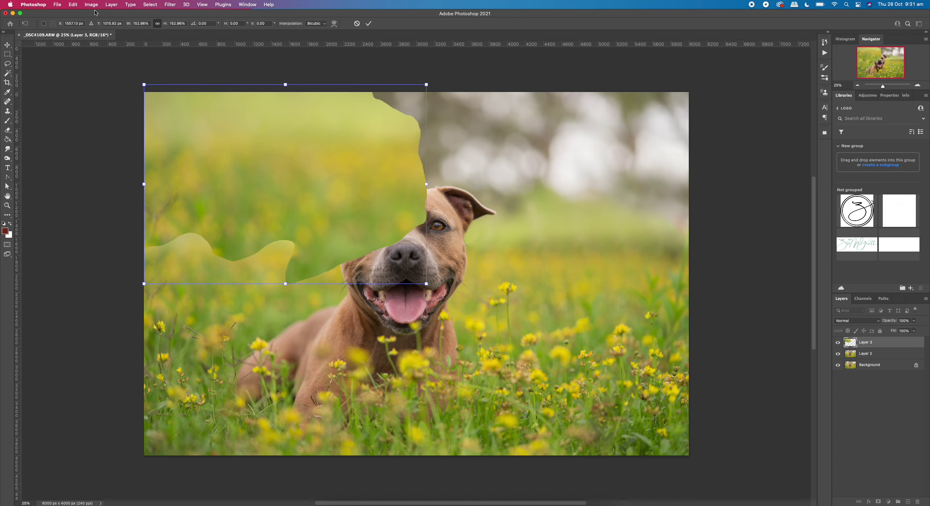
{"action": "left_click", "coordinate": [170, 5]}
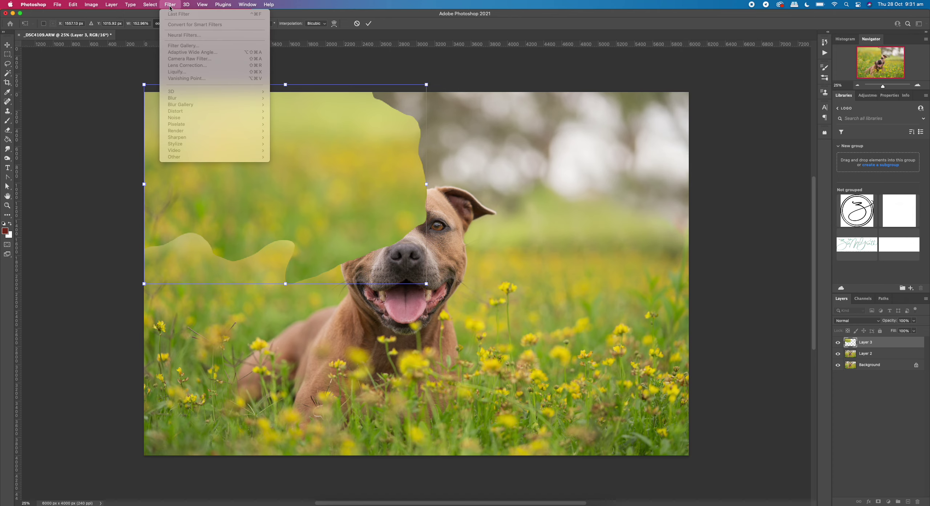
{"action": "left_click", "coordinate": [368, 24]}
{"action": "key", "text": "Return"}
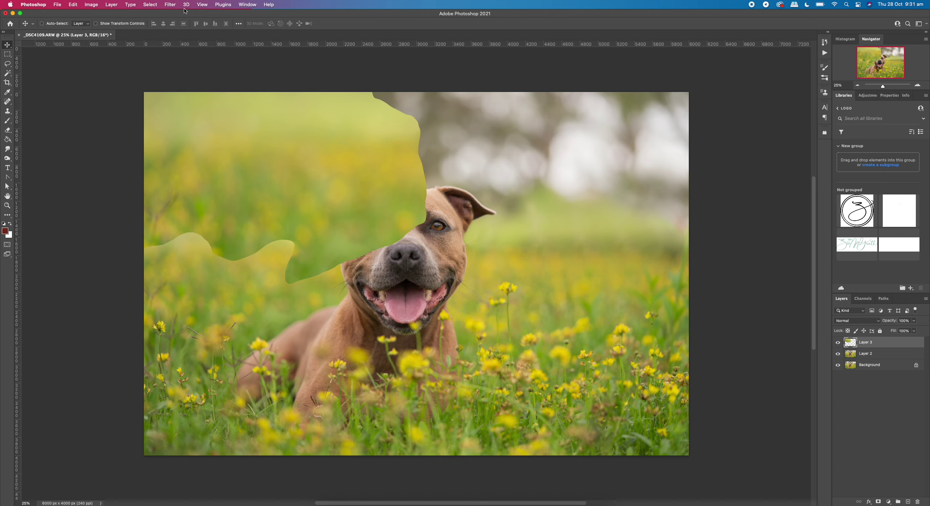
Apply a Gaussian Blur with a 45-pixel radius to the enlarged grass patch.
{"action": "left_click", "coordinate": [171, 5]}
{"action": "mouse_move", "coordinate": [203, 106]}
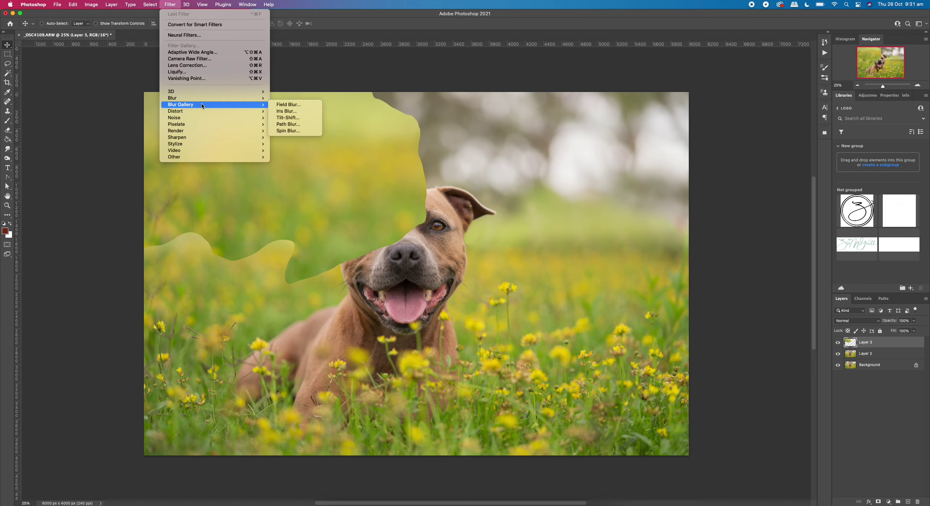
{"action": "mouse_move", "coordinate": [243, 99]}
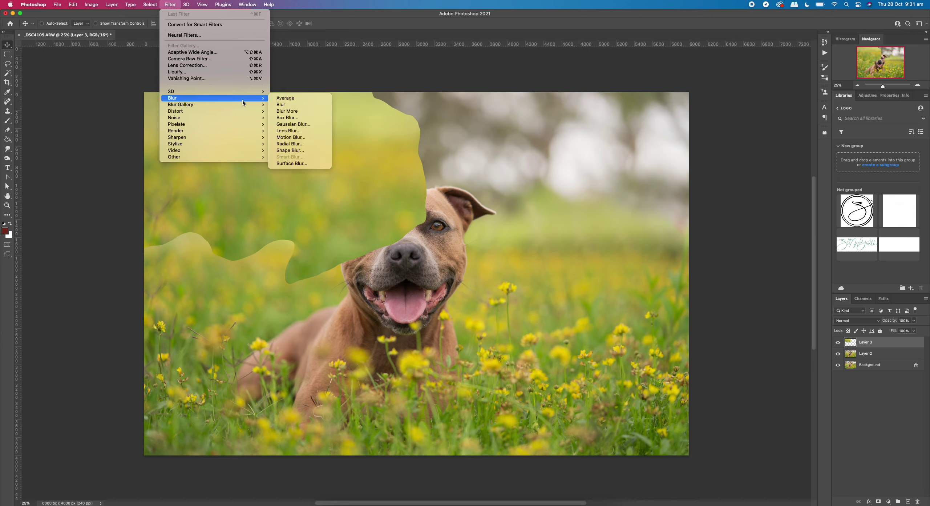
{"action": "left_click", "coordinate": [305, 124]}
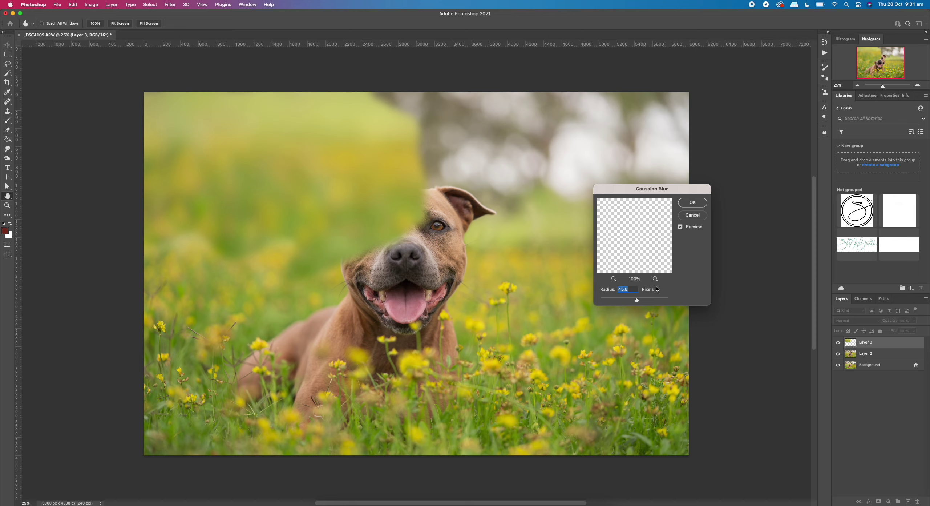
{"action": "type", "text": "45"}
{"action": "left_click", "coordinate": [692, 205]}
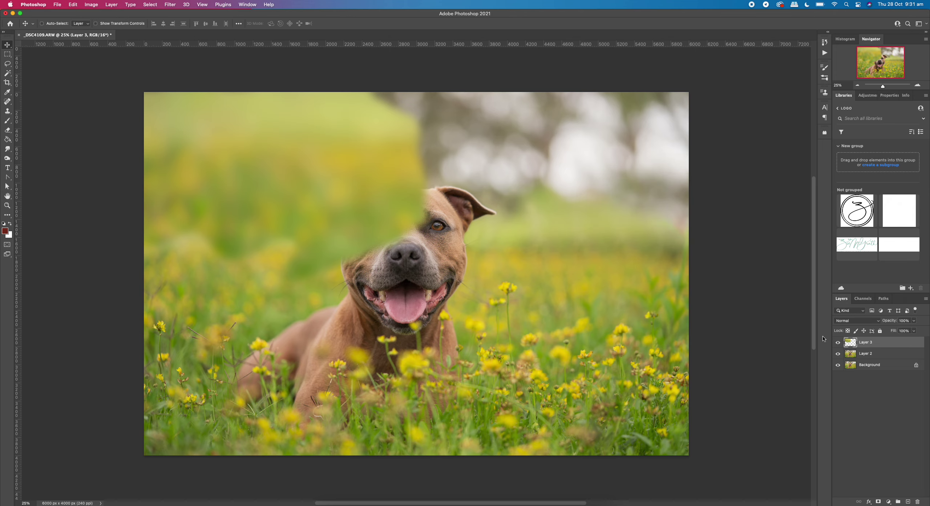
Duplicate the blurred grass patch layer.
{"action": "right_click", "coordinate": [881, 345]}
{"action": "left_click", "coordinate": [811, 184]}
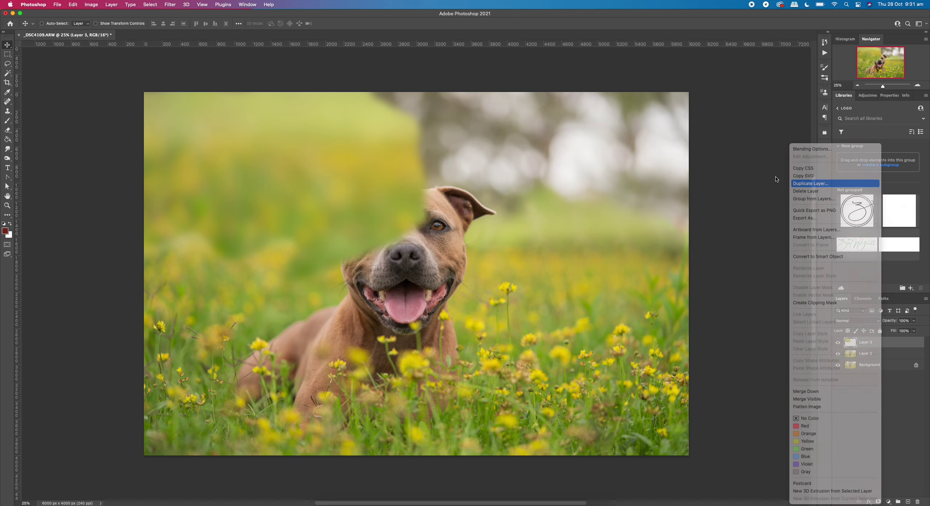
{"action": "left_click", "coordinate": [319, 136]}
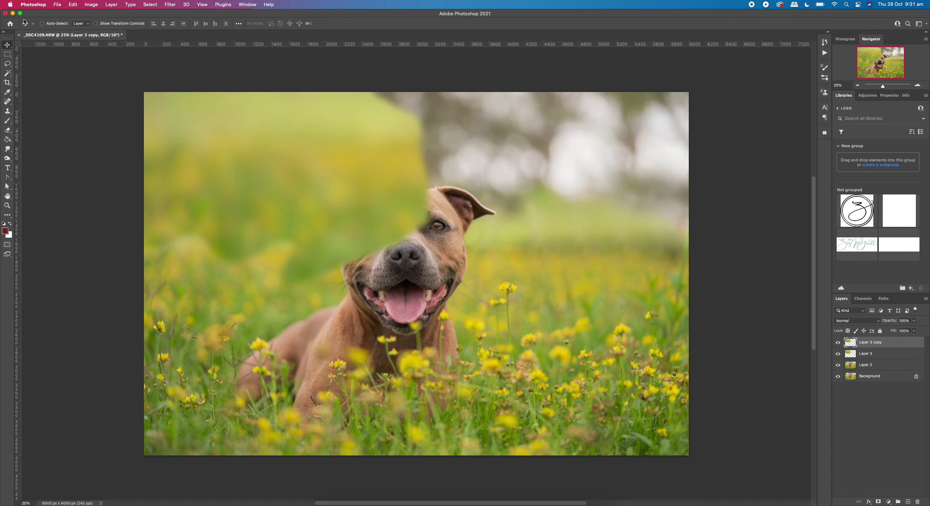
Flip the duplicated patch horizontally and move it over the right half of the photo's upper background.
{"action": "left_click", "coordinate": [76, 6]}
{"action": "mouse_move", "coordinate": [120, 164]}
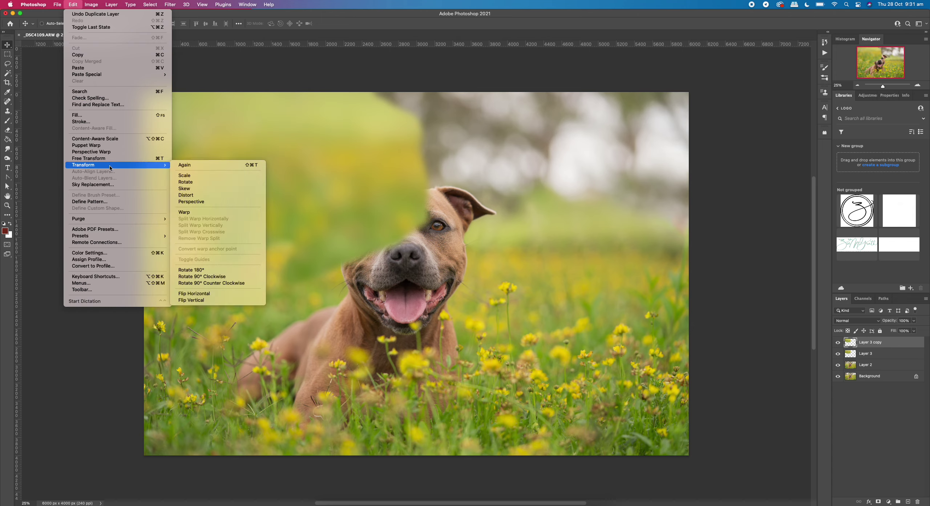
{"action": "left_click", "coordinate": [259, 296]}
{"action": "left_click_drag", "start_coordinate": [377, 203], "coordinate": [623, 196]}
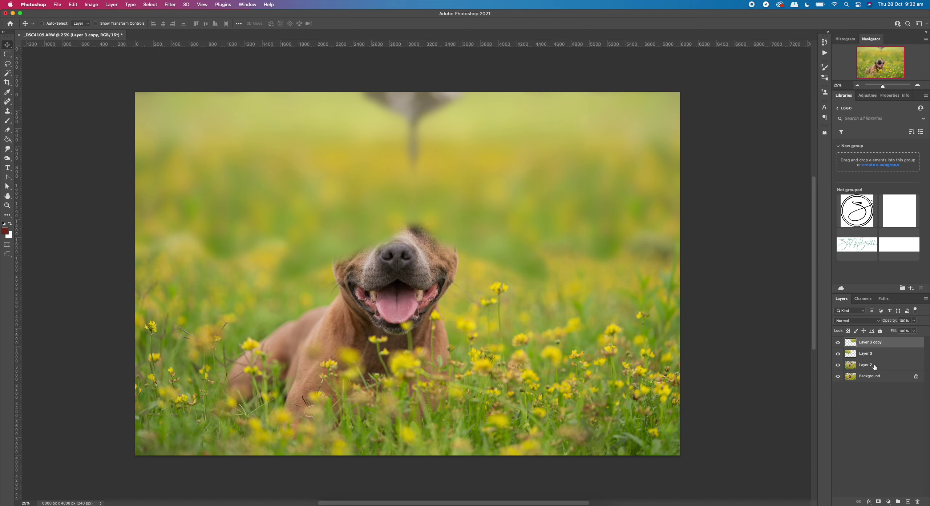
Clone blurred grass over the gap and seam between the two patches above the dog's head.
{"action": "left_click", "coordinate": [7, 111]}
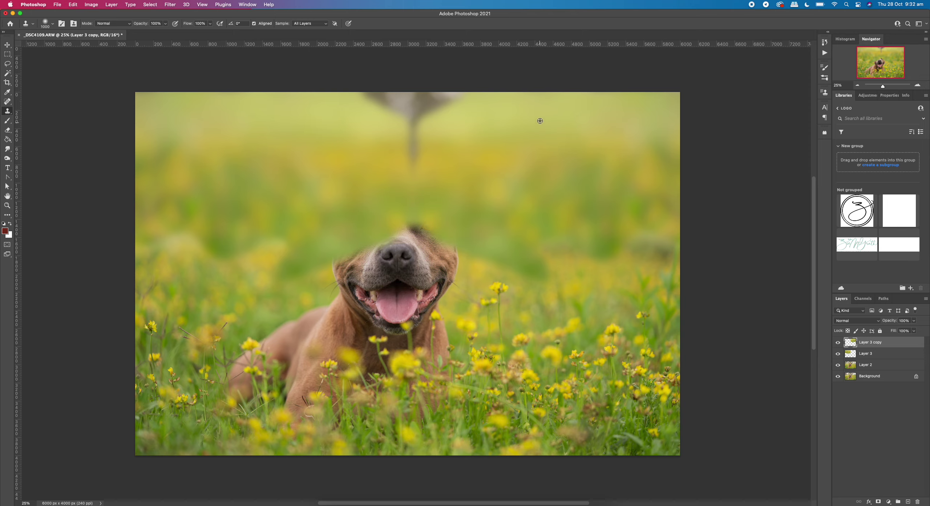
{"action": "mouse_move", "coordinate": [435, 114]}
{"action": "left_mouse_down"}
{"action": "mouse_move", "coordinate": [418, 139]}
{"action": "mouse_move", "coordinate": [380, 104]}
{"action": "mouse_move", "coordinate": [363, 109]}
{"action": "left_mouse_up"}
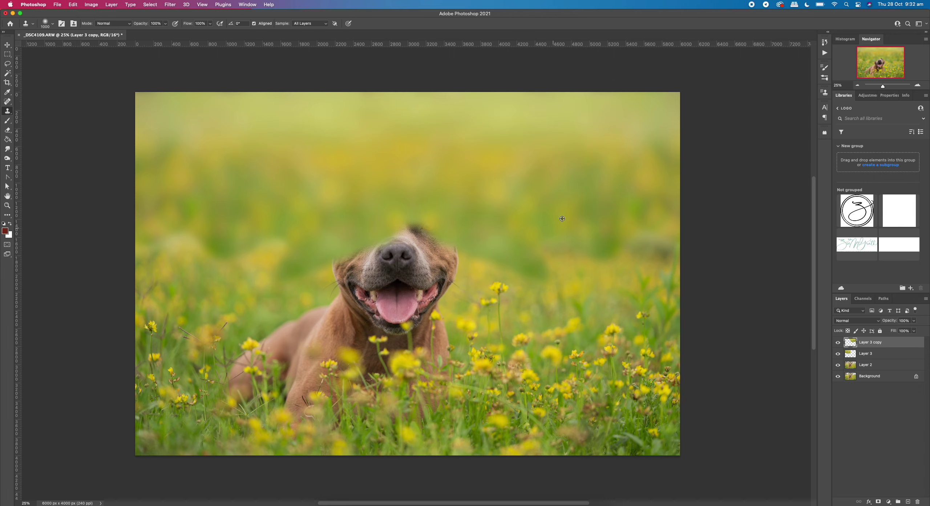
{"action": "left_click", "coordinate": [603, 198], "text": "alt"}
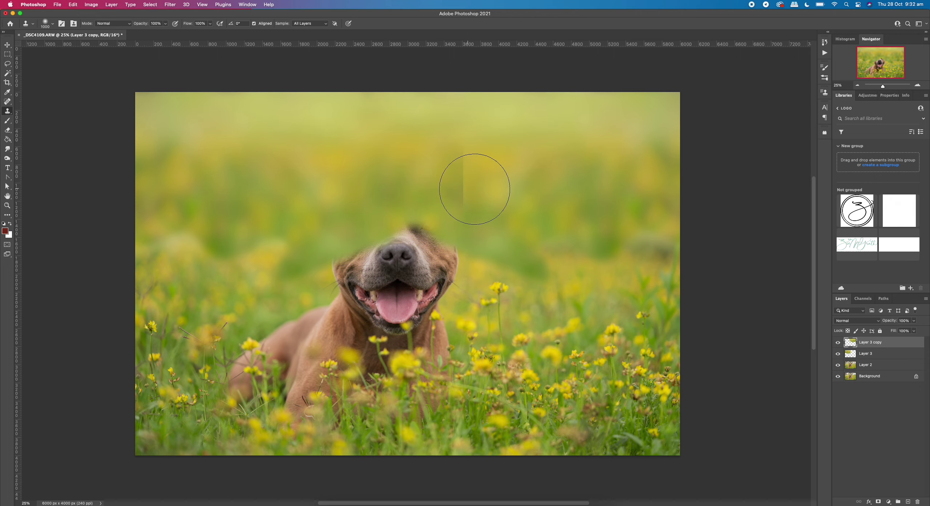
{"action": "left_click", "coordinate": [226, 196], "text": "alt"}
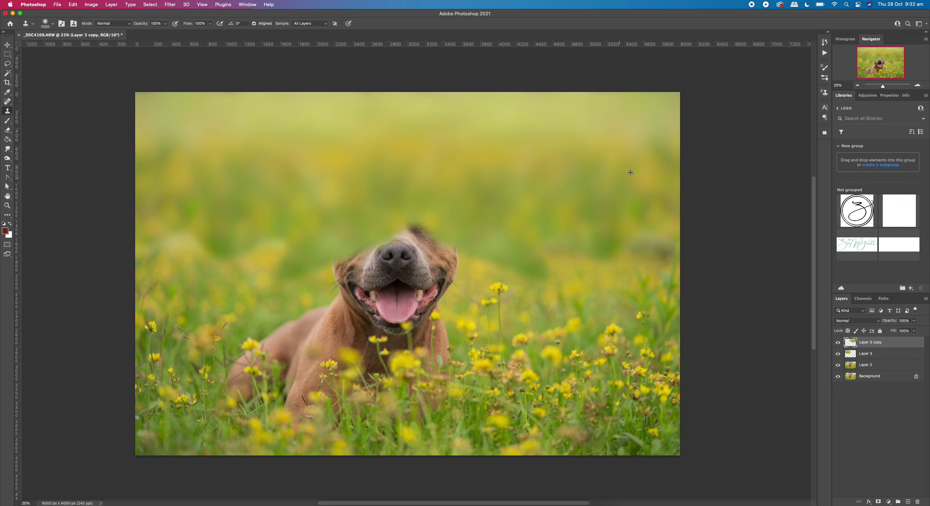
Merge the two patch layers and lower the merged layer's opacity to 71%.
{"action": "left_click", "coordinate": [873, 356], "text": "shift"}
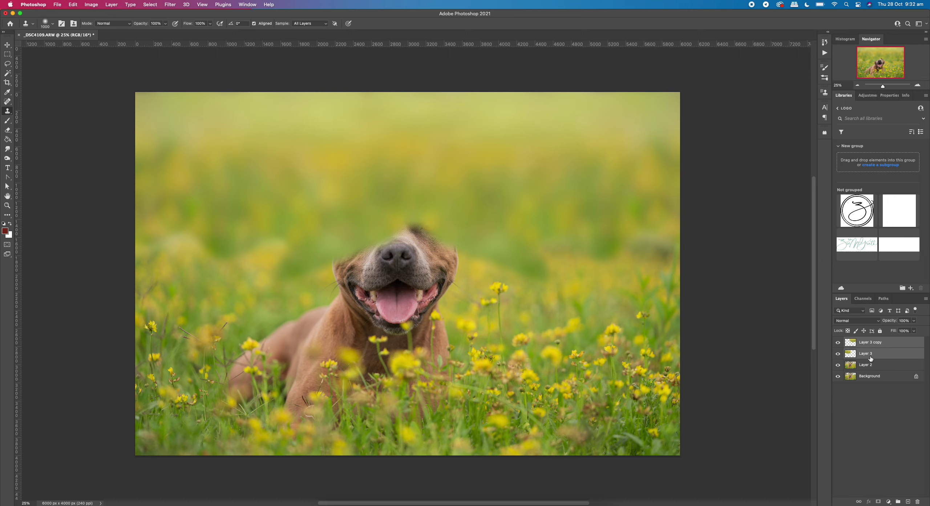
{"action": "key", "text": "super+e"}
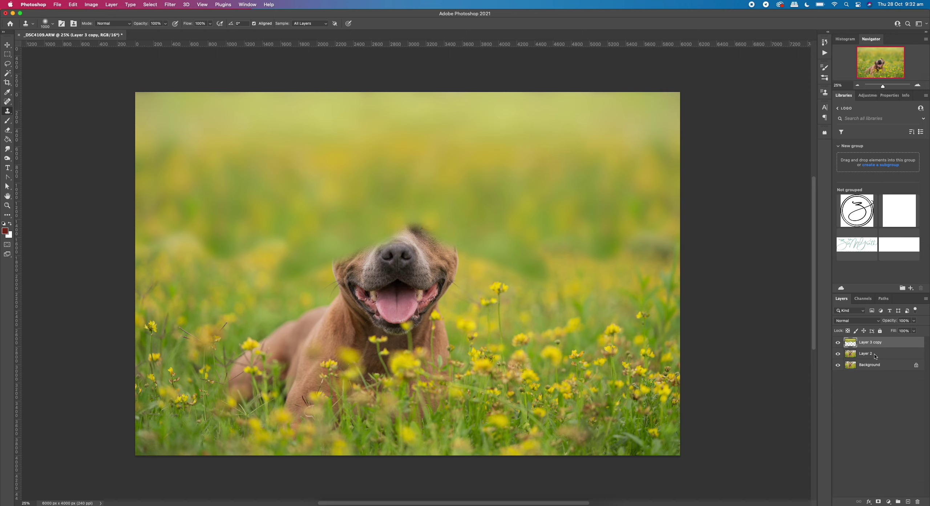
{"action": "left_click", "coordinate": [901, 322]}
{"action": "type", "text": "77"}
{"action": "key", "text": "Return"}
{"action": "left_click_drag", "start_coordinate": [885, 322], "coordinate": [882, 322]}
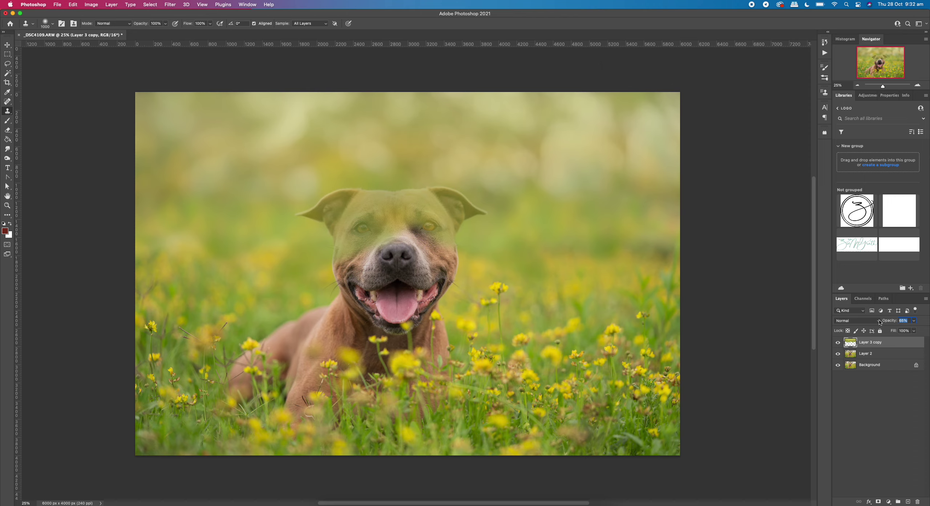
{"action": "left_click_drag", "start_coordinate": [882, 322], "coordinate": [884, 323]}
Load the merged patch as a selection and add a Hue/Saturation adjustment layer masked to it.
{"action": "left_click", "coordinate": [858, 343]}
{"action": "left_click", "coordinate": [850, 343], "text": "super"}
{"action": "left_click", "coordinate": [868, 96]}
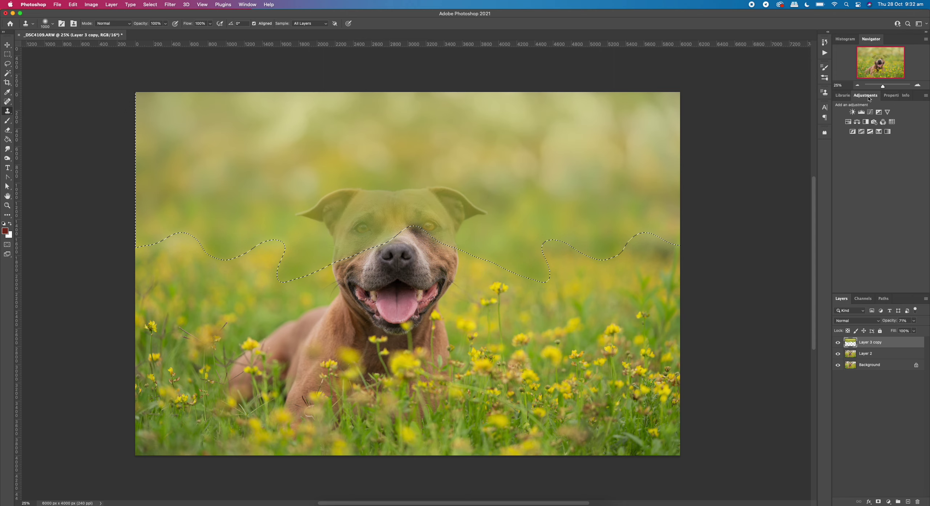
{"action": "left_click", "coordinate": [848, 123]}
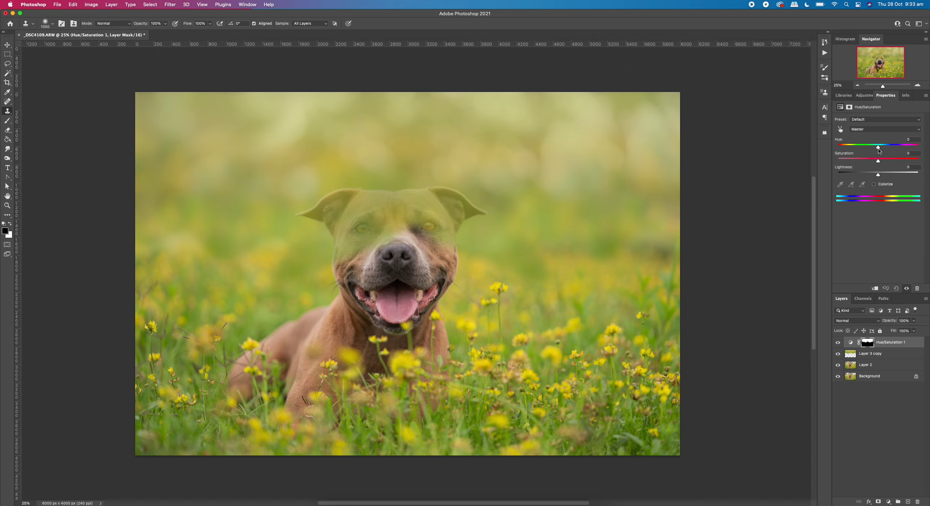
Colorize the patch area yellow with hue 58, saturation 51 and lightness +34.
{"action": "mouse_move", "coordinate": [879, 149]}
{"action": "left_mouse_down"}
{"action": "mouse_move", "coordinate": [847, 151]}
{"action": "mouse_move", "coordinate": [925, 161]}
{"action": "mouse_move", "coordinate": [878, 157]}
{"action": "left_mouse_up"}
{"action": "left_click", "coordinate": [875, 184]}
{"action": "mouse_move", "coordinate": [849, 152]}
{"action": "left_mouse_down"}
{"action": "mouse_move", "coordinate": [886, 163]}
{"action": "mouse_move", "coordinate": [850, 149]}
{"action": "left_mouse_up"}
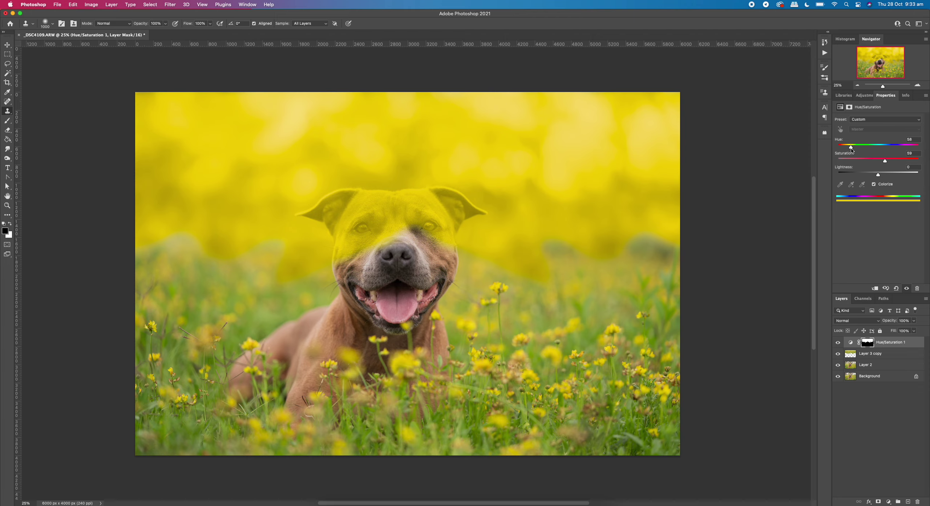
{"action": "left_click_drag", "start_coordinate": [880, 178], "coordinate": [893, 178]}
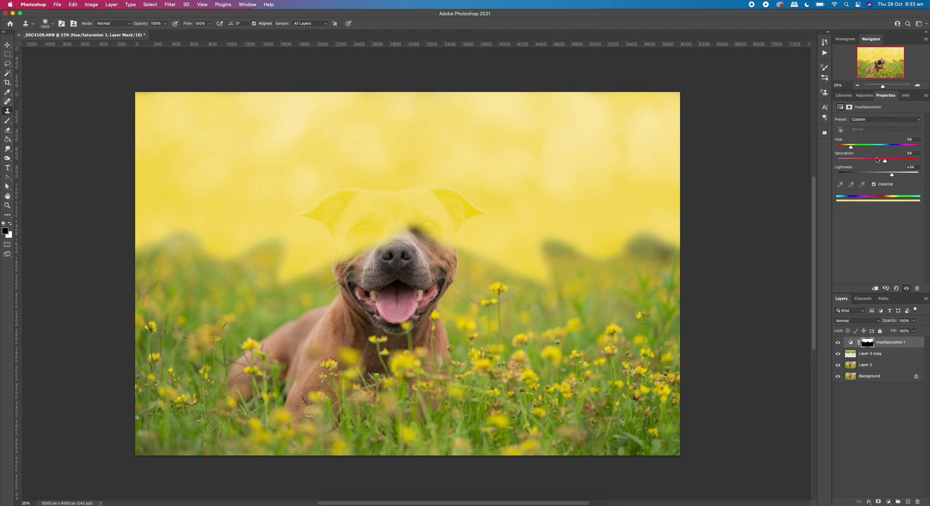
{"action": "left_click_drag", "start_coordinate": [885, 164], "coordinate": [879, 164]}
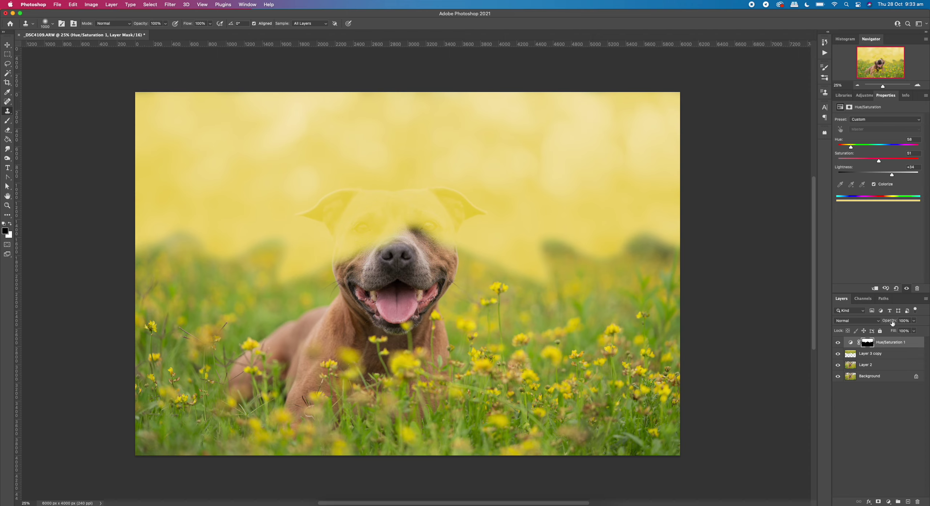
Lower the Hue/Saturation layer's opacity to 33% and toggle its visibility to compare the tint.
{"action": "left_click_drag", "start_coordinate": [892, 322], "coordinate": [867, 321]}
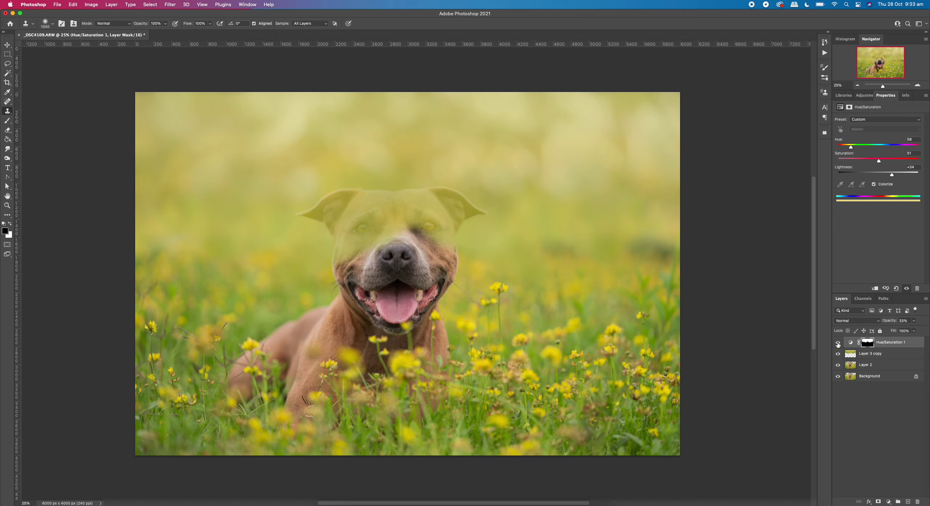
{"action": "left_click", "coordinate": [838, 343]}
{"action": "left_click", "coordinate": [838, 344]}
{"action": "left_click", "coordinate": [839, 344]}
{"action": "left_click", "coordinate": [838, 344]}
{"action": "left_click", "coordinate": [838, 344]}
{"action": "left_click", "coordinate": [838, 344]}
Merge the Hue/Saturation layer with the patch layer, and reduce the merged layer's opacity to 83%.
{"action": "left_click", "coordinate": [884, 356]}
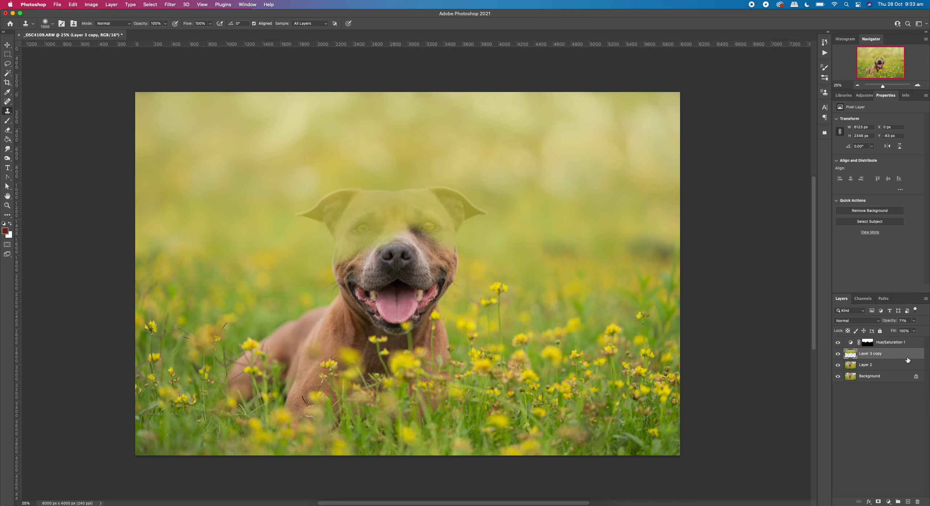
{"action": "left_click", "coordinate": [885, 346], "text": "shift"}
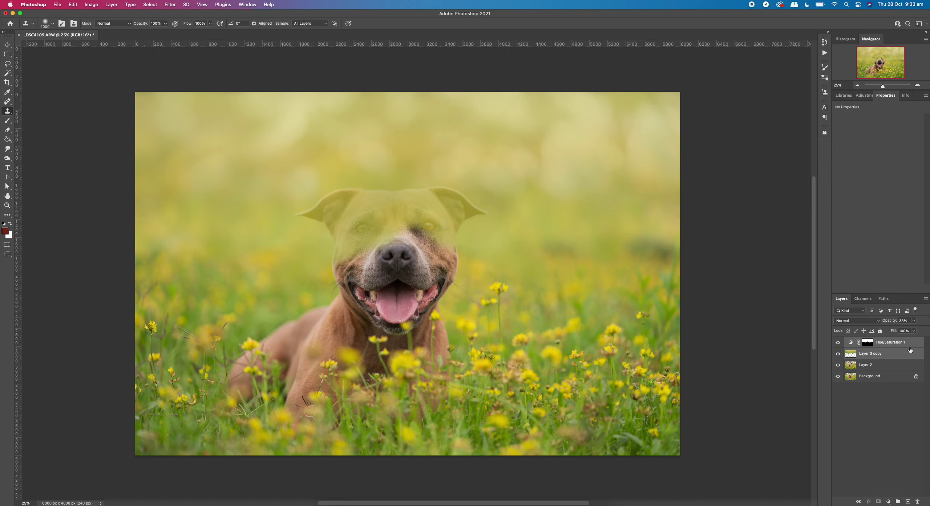
{"action": "key", "text": "super+e"}
{"action": "left_click", "coordinate": [839, 342]}
{"action": "left_click", "coordinate": [839, 342]}
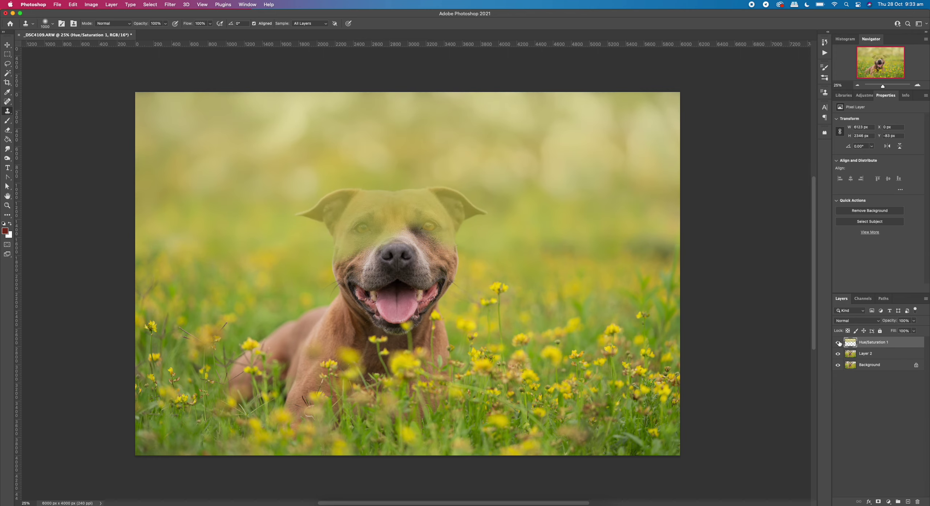
{"action": "left_click", "coordinate": [839, 343]}
{"action": "left_click", "coordinate": [838, 343]}
{"action": "left_click_drag", "start_coordinate": [893, 323], "coordinate": [890, 323]}
Hide the merged Hue/Saturation 1 layer and select the dog on Layer 2 with Select Subject.
{"action": "left_click", "coordinate": [838, 342]}
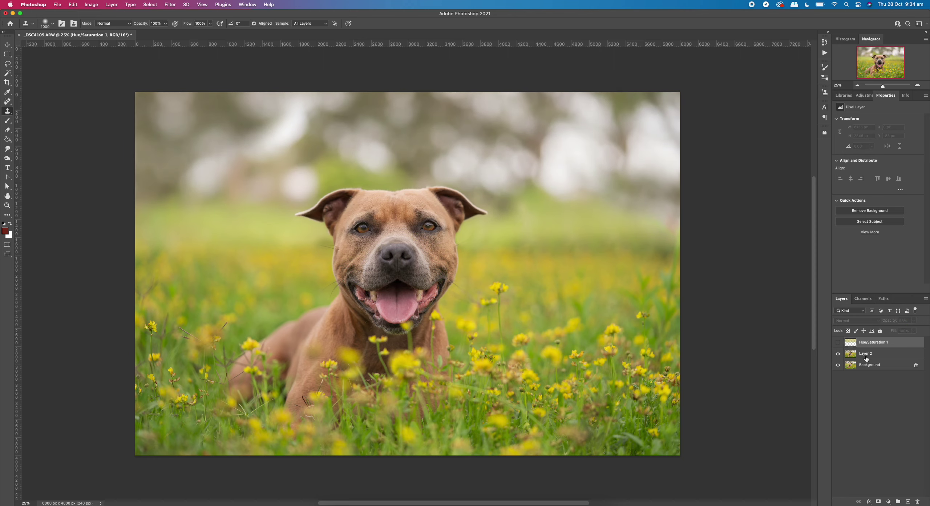
{"action": "left_click", "coordinate": [847, 355]}
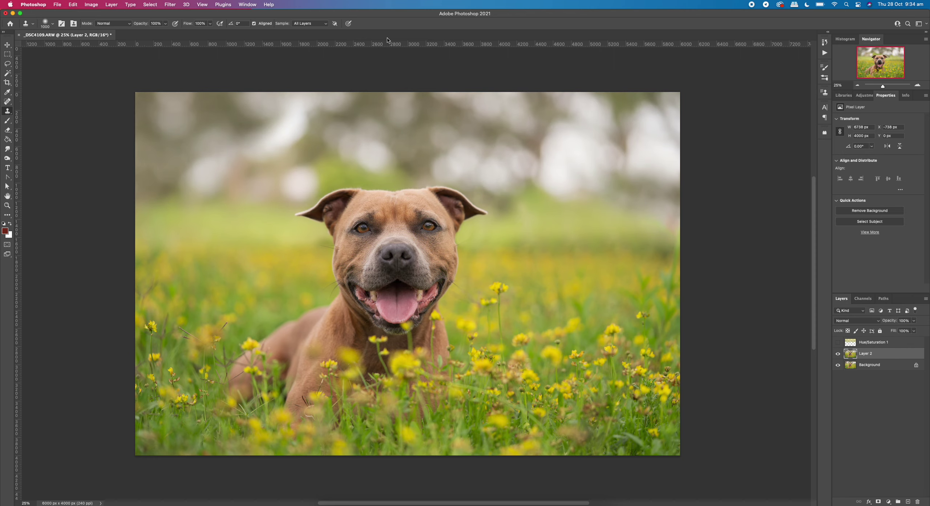
{"action": "left_click", "coordinate": [11, 55]}
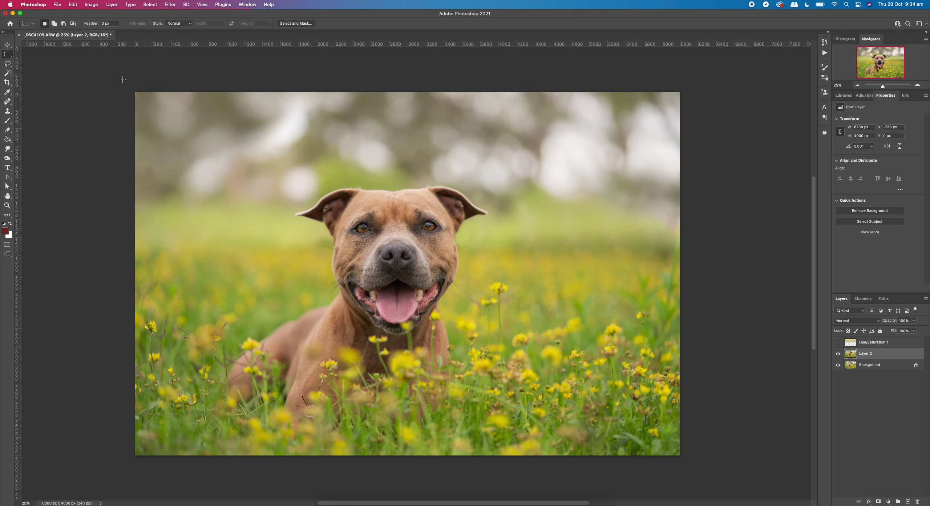
{"action": "left_click", "coordinate": [148, 5]}
{"action": "left_click", "coordinate": [171, 87]}
Show the Hue/Saturation 1 layer, mask it with the inverted dog selection, and set the layer's opacity to 78%.
{"action": "left_click", "coordinate": [838, 342]}
{"action": "left_click", "coordinate": [876, 342]}
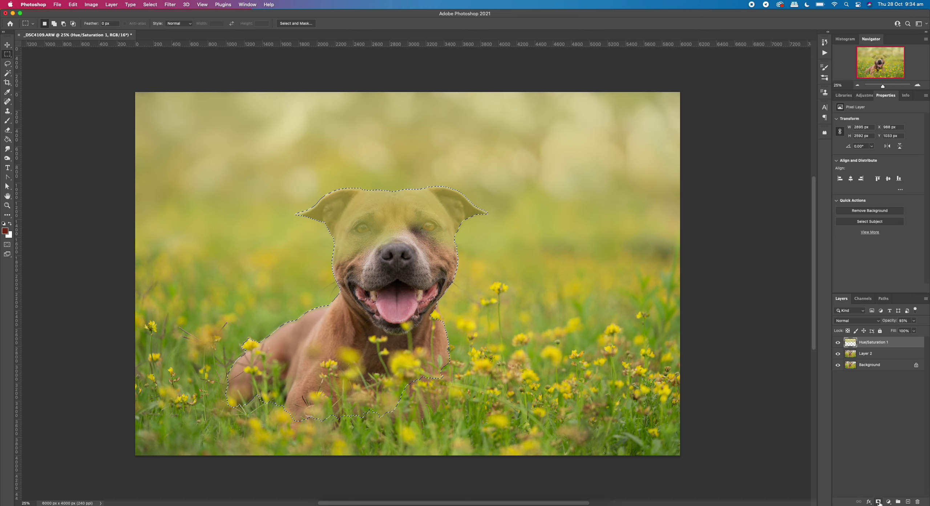
{"action": "right_click", "coordinate": [300, 232]}
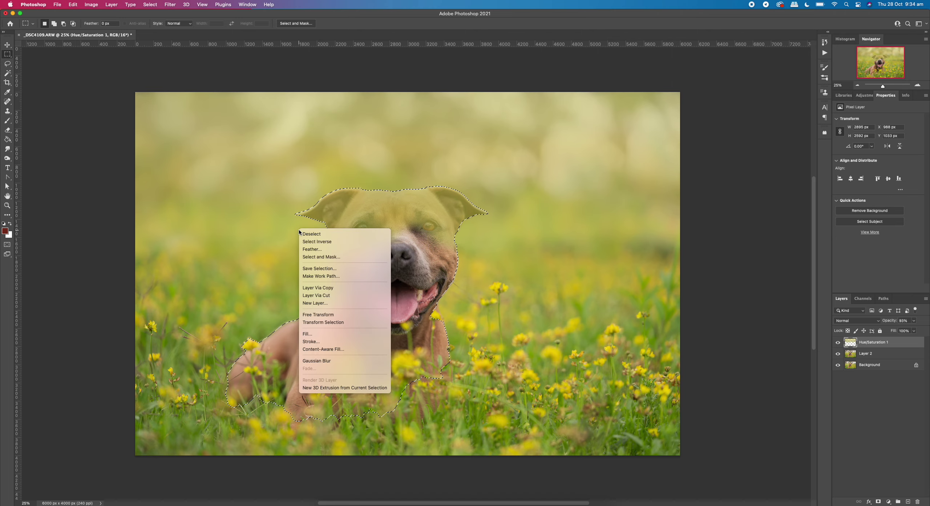
{"action": "left_click", "coordinate": [304, 242]}
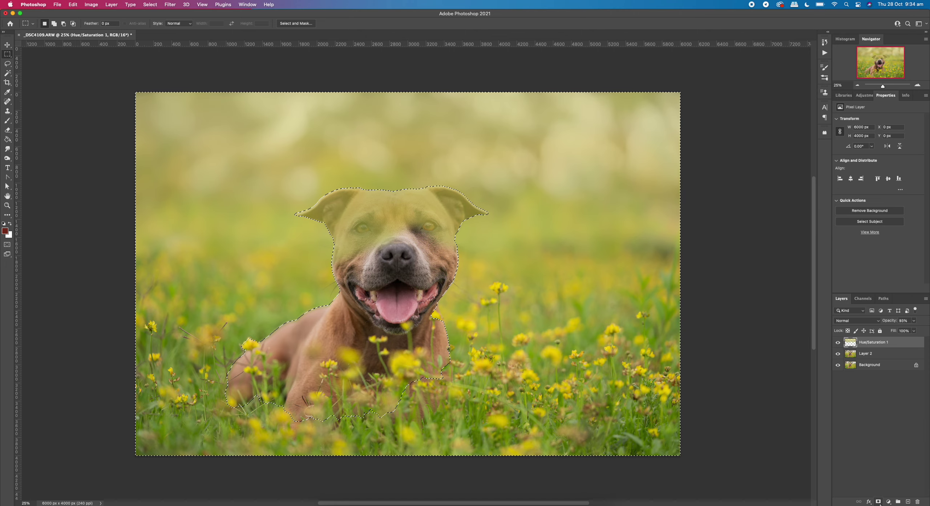
{"action": "left_click", "coordinate": [879, 502]}
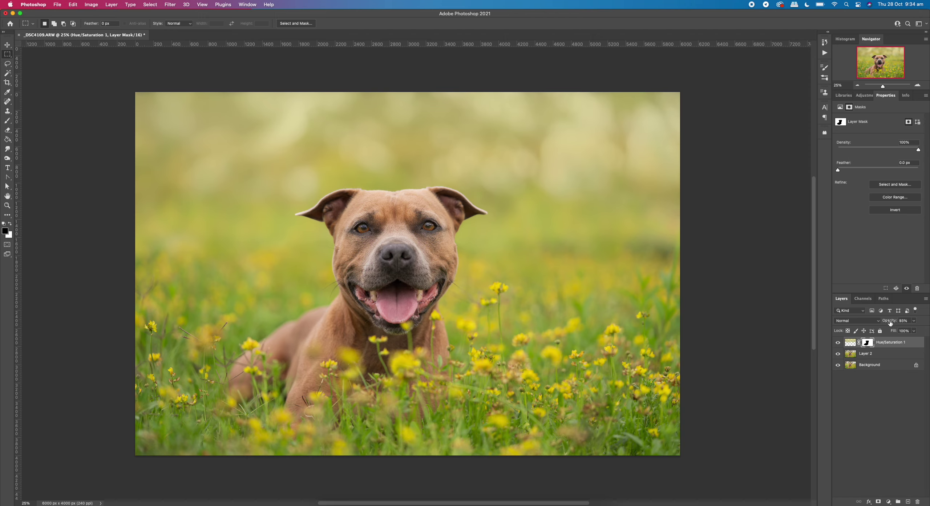
{"action": "left_click_drag", "start_coordinate": [890, 322], "coordinate": [888, 323]}
{"action": "left_click_drag", "start_coordinate": [886, 323], "coordinate": [885, 323]}
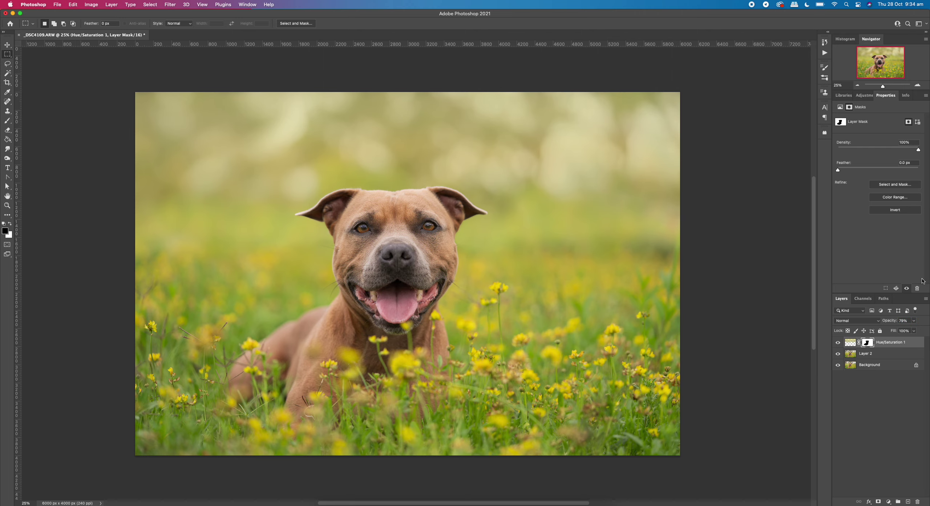
Paint black on the Hue/Saturation 1 mask around the dog's left-hand ear with a reduced brush at 41% opacity.
{"action": "left_click", "coordinate": [7, 205]}
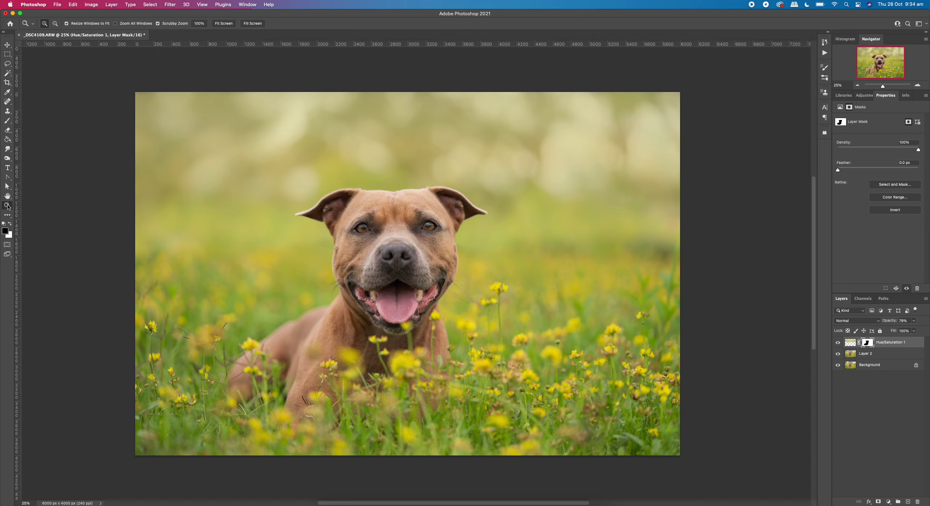
{"action": "left_click", "coordinate": [436, 246]}
{"action": "left_click", "coordinate": [454, 263]}
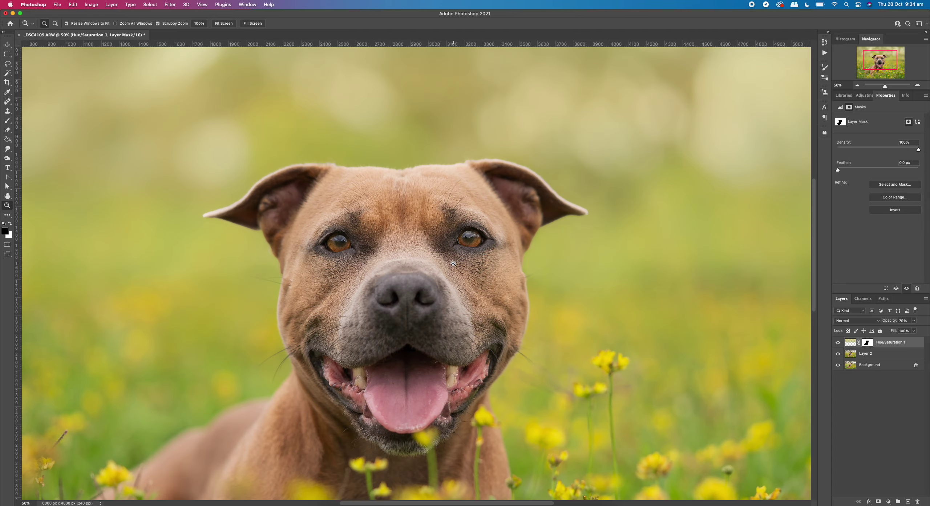
{"action": "left_click", "coordinate": [271, 204]}
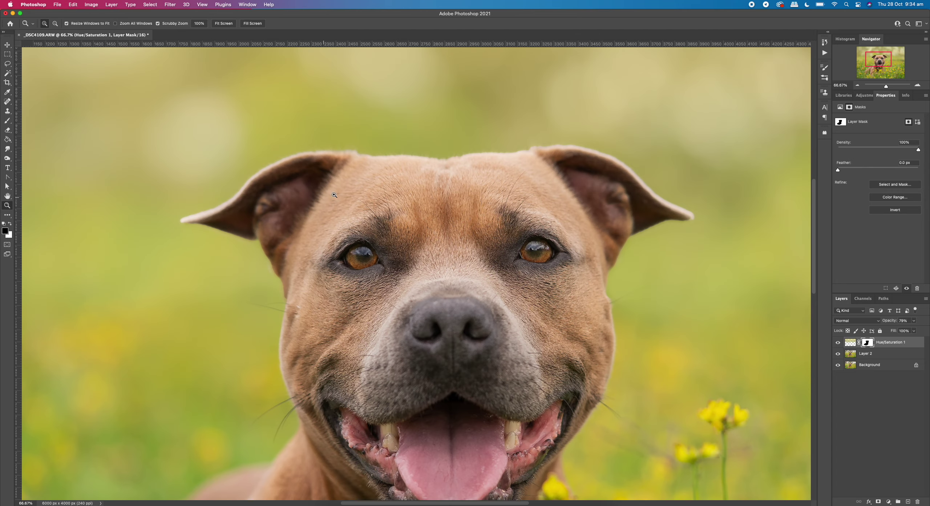
{"action": "left_click", "coordinate": [432, 182]}
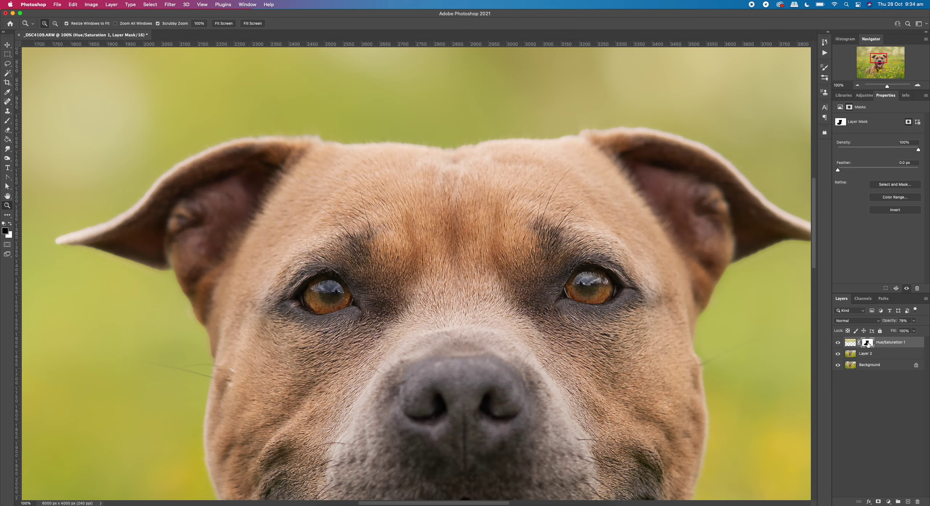
{"action": "left_click", "coordinate": [7, 121]}
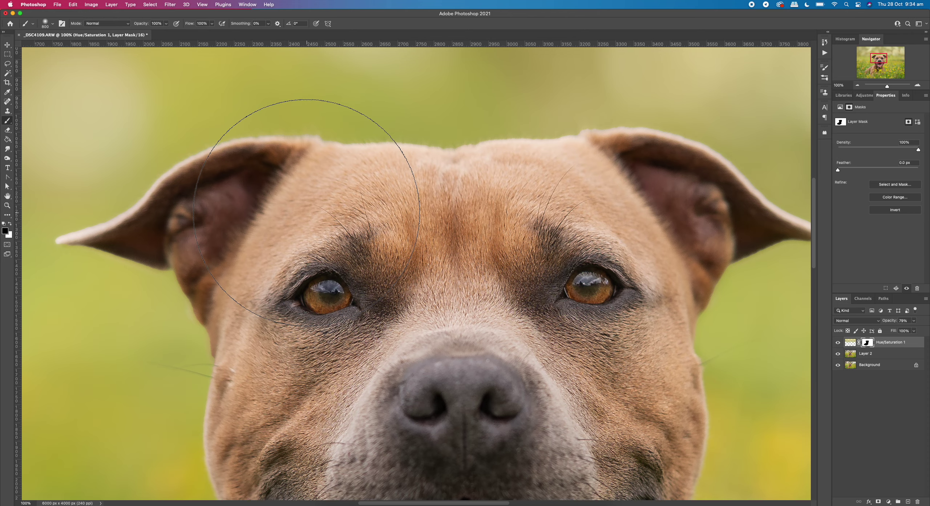
{"action": "key", "text": "bracketleft"}
{"action": "key", "text": "bracketleft"}
{"action": "key", "text": "bracketleft"}
{"action": "key", "text": "bracketleft"}
{"action": "key", "text": "bracketleft"}
{"action": "key", "text": "bracketleft"}
{"action": "key", "text": "bracketleft"}
{"action": "key", "text": "bracketleft"}
{"action": "key", "text": "bracketleft"}
{"action": "key", "text": "bracketleft"}
{"action": "left_click_drag", "start_coordinate": [135, 24], "coordinate": [130, 23]}
{"action": "key", "text": "bracketright"}
{"action": "key", "text": "bracketright"}
{"action": "key", "text": "bracketright"}
{"action": "key", "text": "bracketright"}
{"action": "left_click_drag", "start_coordinate": [232, 184], "coordinate": [219, 176]}
Refine the mask around the dog's right-hand ear with progressively smaller brush sizes.
{"action": "key", "text": "bracketleft"}
{"action": "key", "text": "bracketleft"}
{"action": "key", "text": "bracketleft"}
{"action": "key", "text": "bracketleft"}
{"action": "left_click_drag", "start_coordinate": [695, 219], "coordinate": [560, 249]}
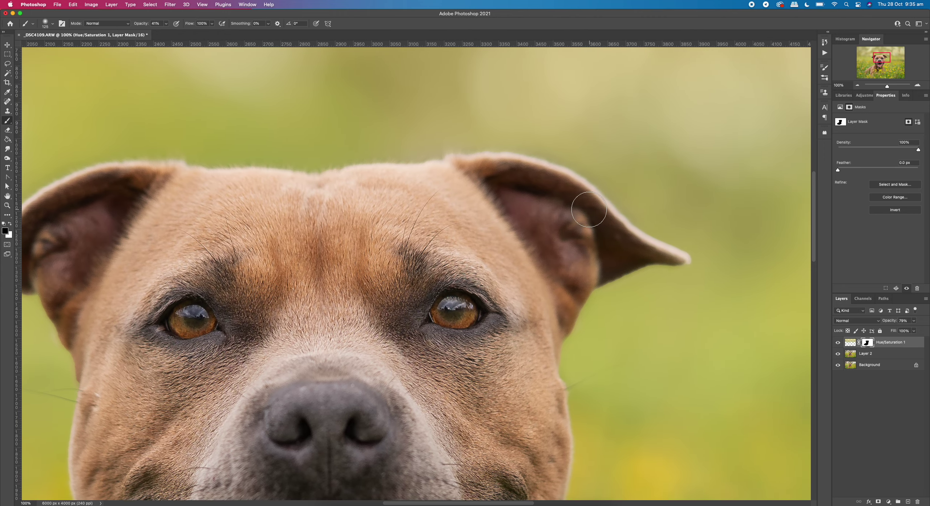
{"action": "key", "text": "bracketleft"}
{"action": "key", "text": "bracketleft"}
{"action": "key", "text": "bracketleft"}
{"action": "key", "text": "bracketleft"}
{"action": "key", "text": "bracketleft"}
{"action": "key", "text": "bracketleft"}
Refine the mask down the dog's left-hand cheek with an enlarged brush and toggle the Hue/Saturation 1 layer's visibility to compare.
{"action": "mouse_move", "coordinate": [417, 298]}
{"action": "left_mouse_down"}
{"action": "mouse_move", "coordinate": [606, 288]}
{"action": "mouse_move", "coordinate": [630, 294]}
{"action": "left_mouse_up"}
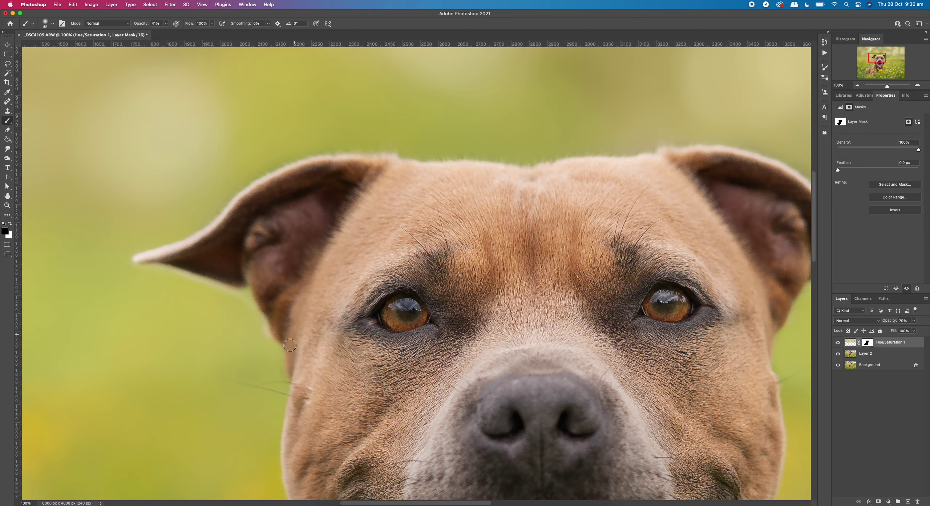
{"action": "key", "text": "bracketright"}
{"action": "scroll", "coordinate": [329, 378], "scroll_direction": "down", "scroll_amount": 6}
{"action": "key", "text": "bracketright"}
{"action": "key", "text": "bracketright"}
{"action": "key", "text": "bracketright"}
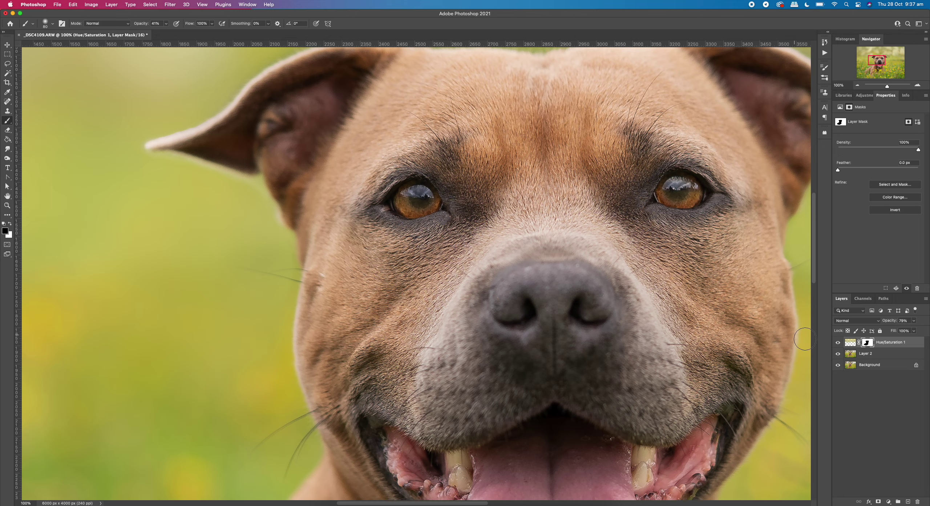
{"action": "left_click", "coordinate": [838, 343]}
{"action": "left_click", "coordinate": [839, 345]}
{"action": "left_click", "coordinate": [839, 345]}
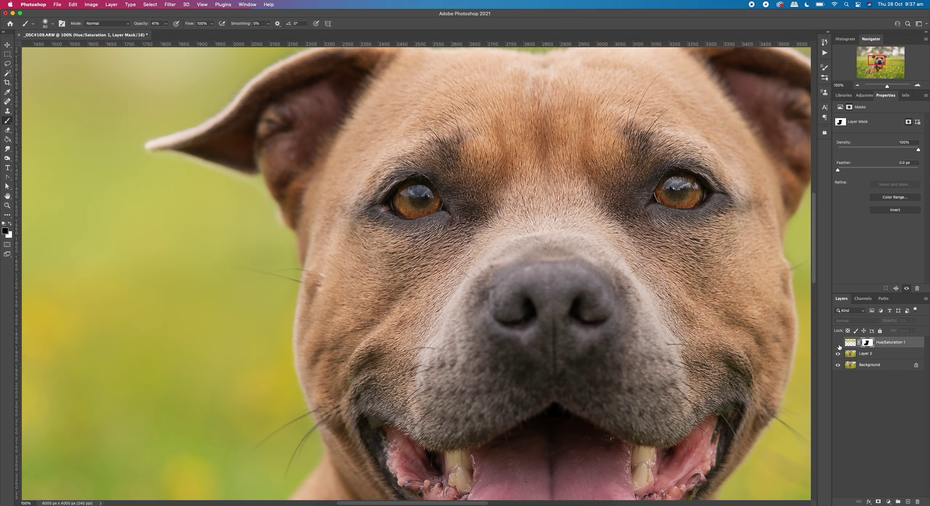
{"action": "left_click", "coordinate": [839, 344]}
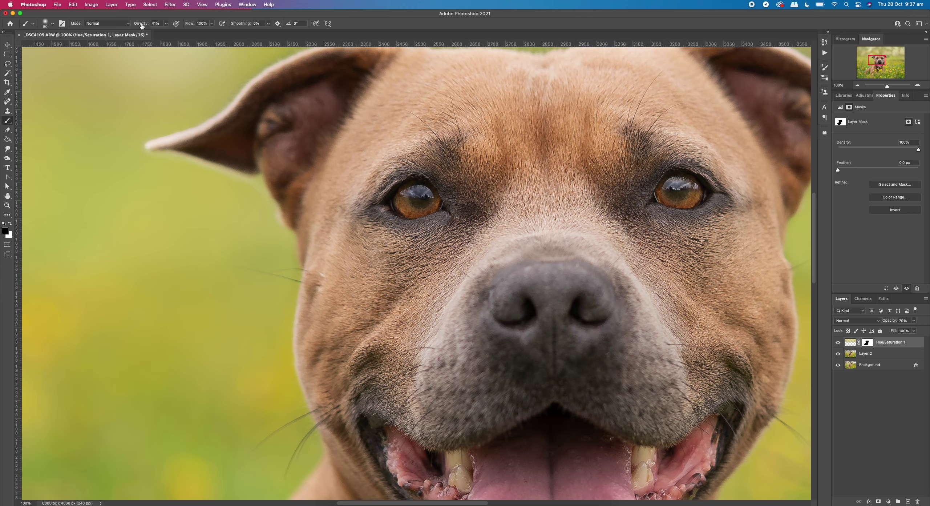
Touch up the mask at the tip of the dog's left-hand ear with adjusted brush opacity and a smaller brush.
{"action": "left_click_drag", "start_coordinate": [141, 25], "coordinate": [146, 25]}
{"action": "key", "text": "bracketleft"}
{"action": "key", "text": "bracketleft"}
{"action": "key", "text": "bracketleft"}
{"action": "key", "text": "bracketleft"}
{"action": "right_click", "coordinate": [188, 150]}
{"action": "left_click", "coordinate": [242, 124]}
Compare the dog's edges against the background at 50% zoom with the Hue/Saturation 1 layer on and off.
{"action": "left_click", "coordinate": [8, 206]}
{"action": "right_click", "coordinate": [605, 220]}
{"action": "left_click", "coordinate": [621, 265]}
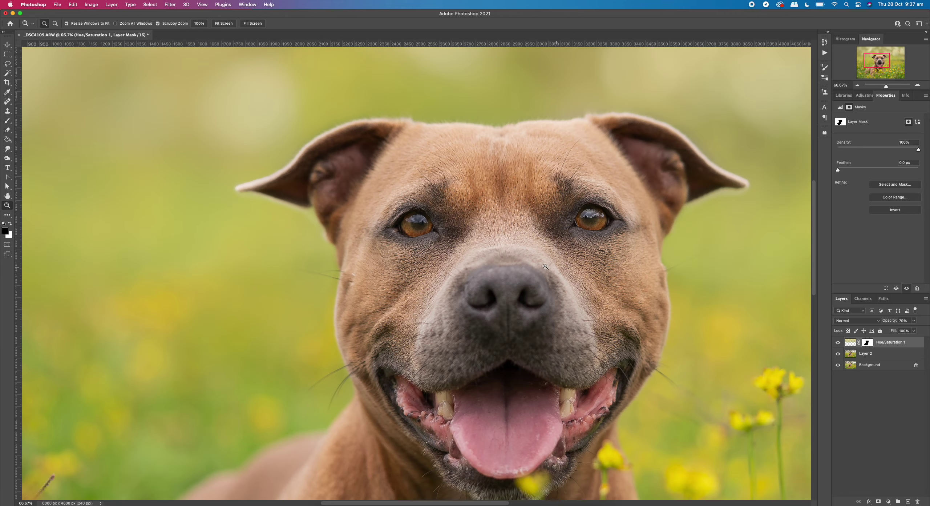
{"action": "right_click", "coordinate": [508, 248]}
{"action": "left_click", "coordinate": [534, 295]}
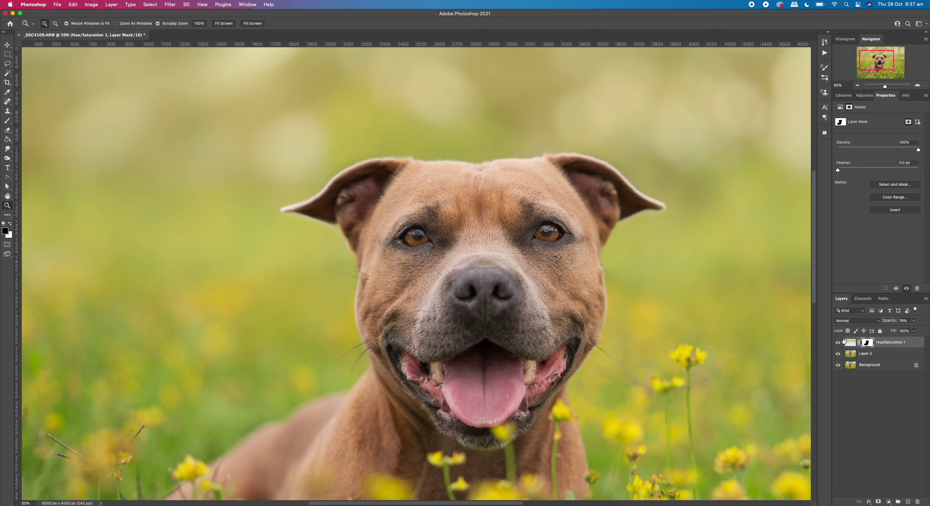
{"action": "left_click", "coordinate": [838, 344]}
{"action": "left_click", "coordinate": [838, 344]}
{"action": "left_click", "coordinate": [838, 344]}
{"action": "left_click", "coordinate": [839, 343]}
{"action": "left_click", "coordinate": [838, 344]}
{"action": "left_click", "coordinate": [839, 343]}
Mask the overlay off the whiskers beside the left-hand cheek with a very small black brush at 100% opacity.
{"action": "left_click_drag", "start_coordinate": [344, 274], "coordinate": [383, 293]}
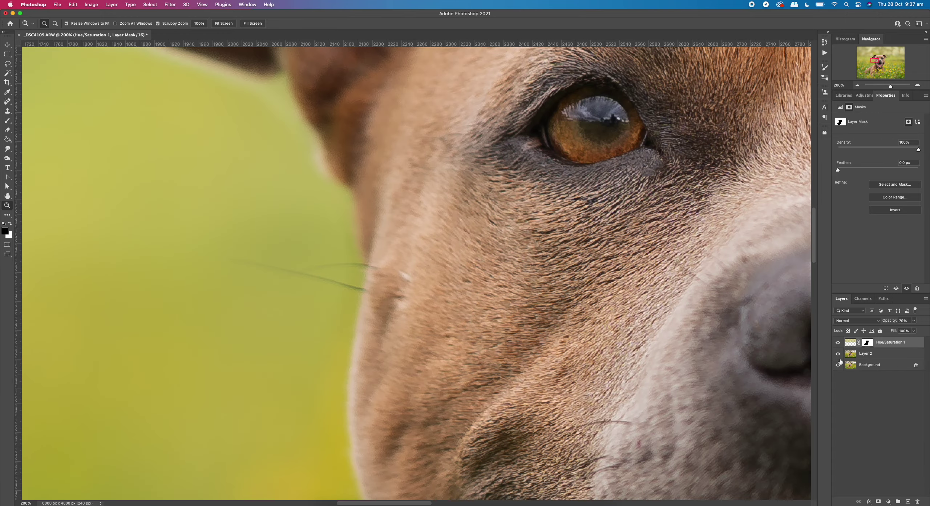
{"action": "left_click", "coordinate": [8, 120]}
{"action": "left_click_drag", "start_coordinate": [142, 24], "coordinate": [192, 30]}
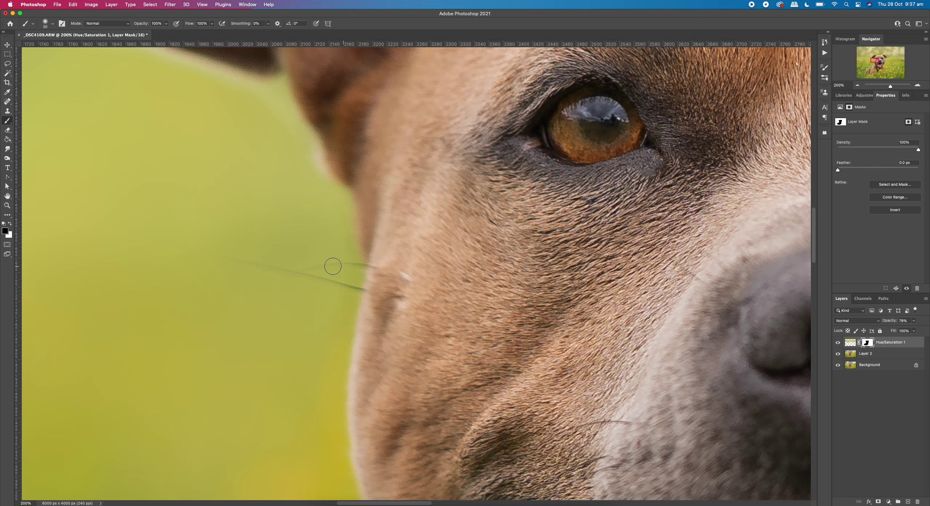
{"action": "key", "text": "bracketleft"}
{"action": "key", "text": "bracketleft"}
{"action": "key", "text": "bracketleft"}
{"action": "key", "text": "bracketleft"}
{"action": "key", "text": "bracketleft"}
Mask the overlay off the whiskers beside the dog's right-hand cheek and mouth with the same fine brush.
{"action": "left_click_drag", "start_coordinate": [731, 318], "coordinate": [297, 315]}
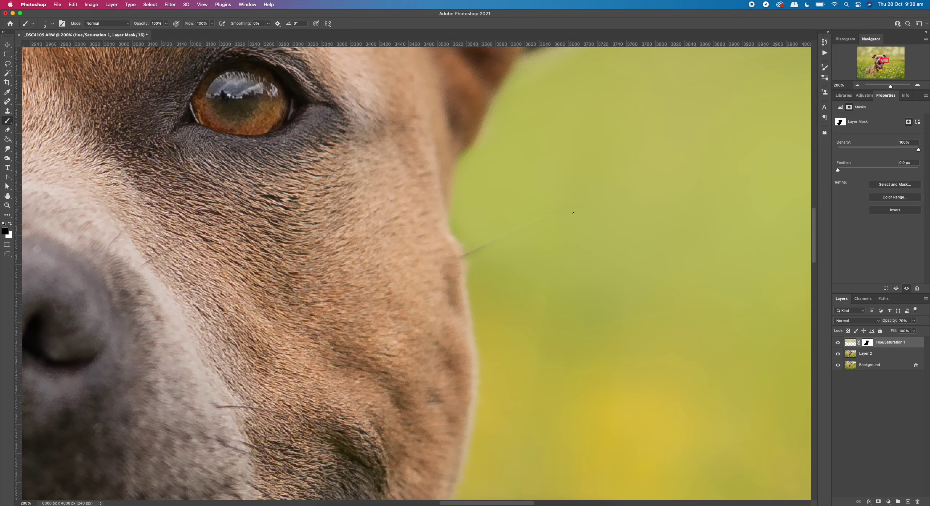
{"action": "scroll", "coordinate": [471, 246], "scroll_direction": "down", "scroll_amount": 15}
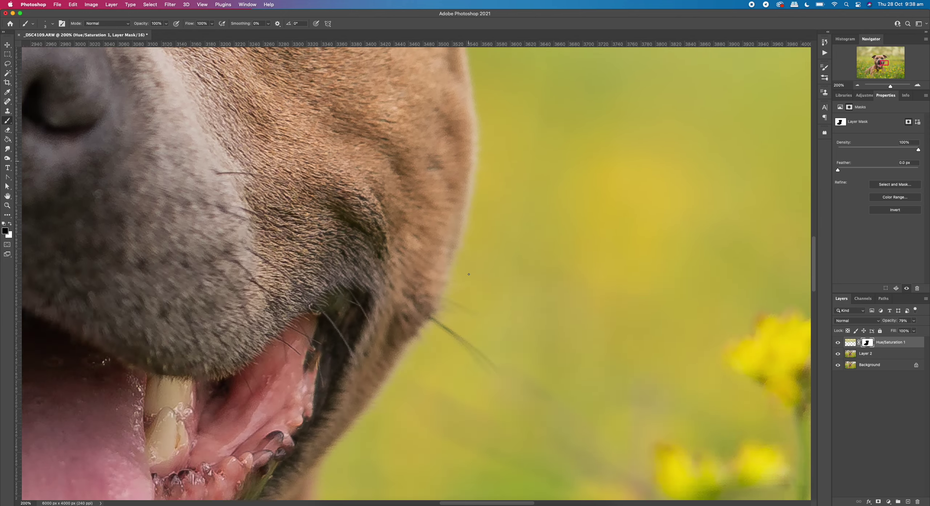
{"action": "scroll", "coordinate": [469, 274], "scroll_direction": "up", "scroll_amount": 6}
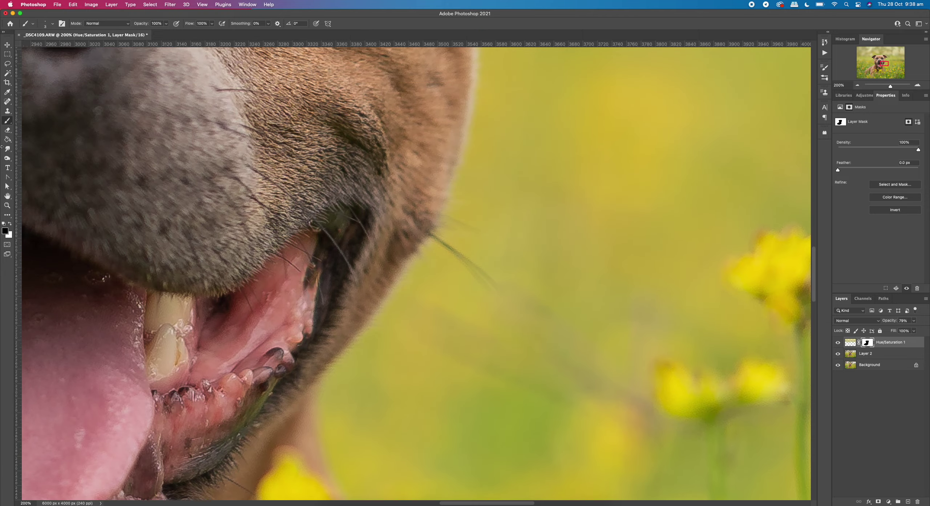
Examine the whole portrait with the masked background overlay, first fitted to the screen and at 25% zoom.
{"action": "left_click", "coordinate": [7, 205]}
{"action": "right_click", "coordinate": [358, 202]}
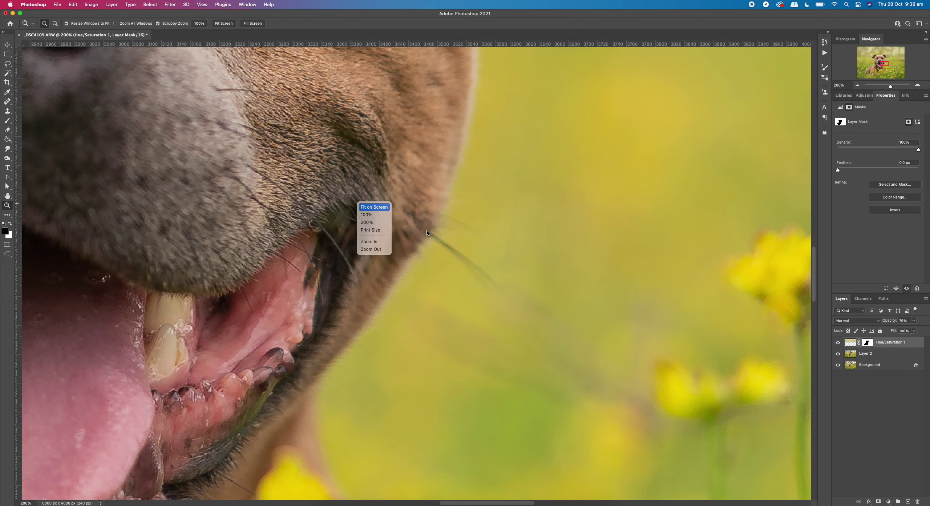
{"action": "key", "text": "Return"}
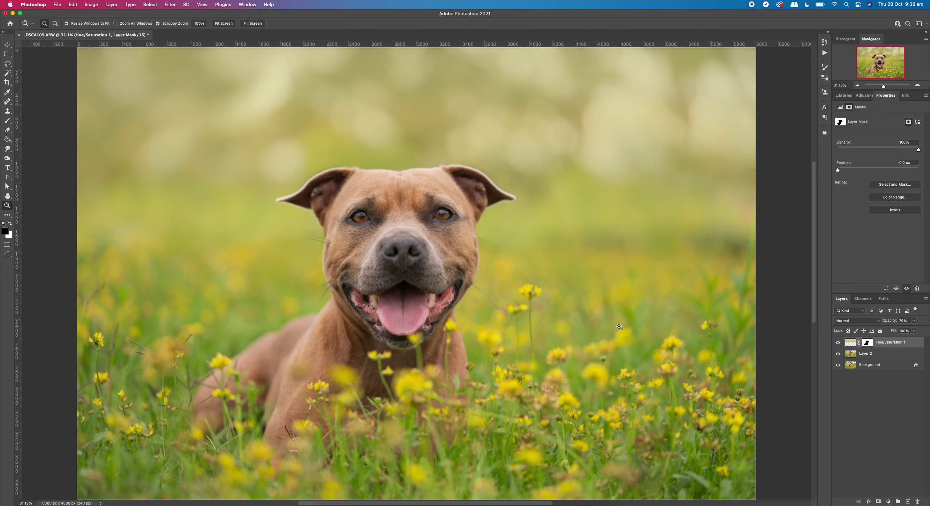
{"action": "scroll", "coordinate": [433, 323], "scroll_direction": "up", "scroll_amount": 3}
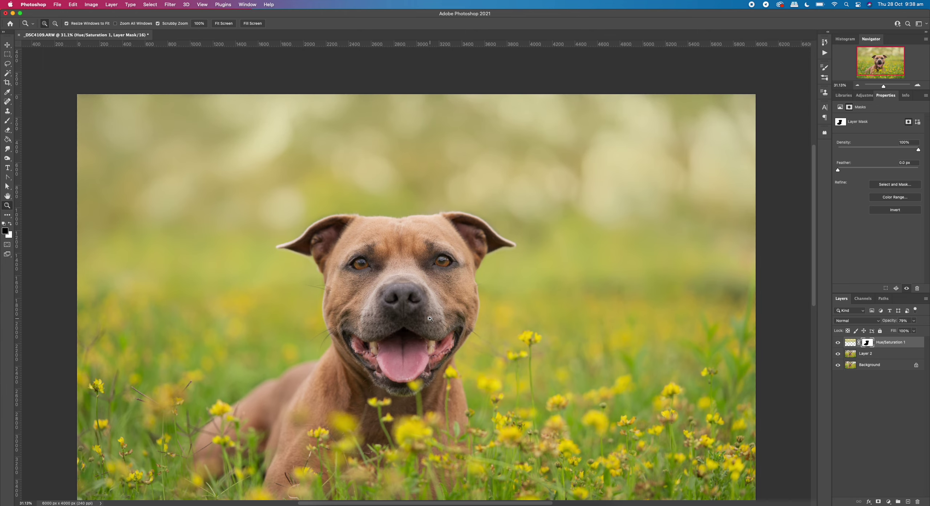
{"action": "scroll", "coordinate": [431, 320], "scroll_direction": "down", "scroll_amount": 5}
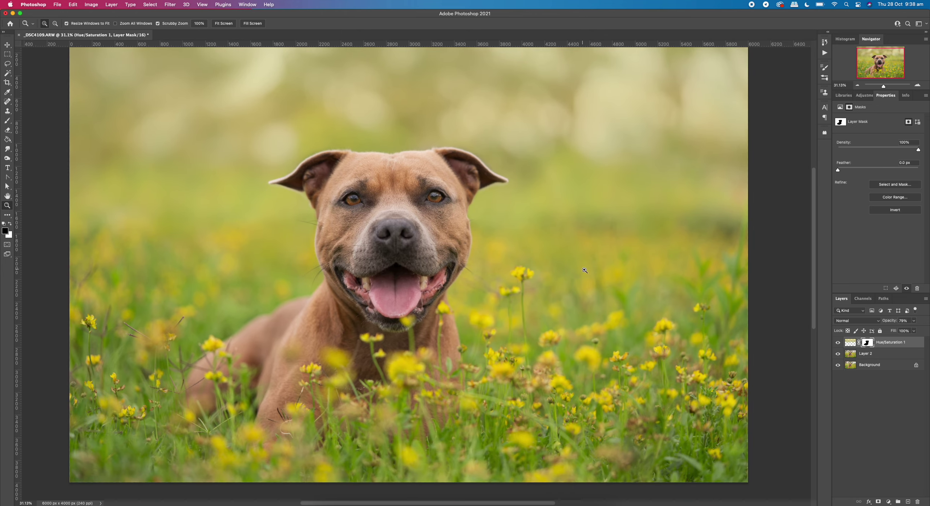
{"action": "right_click", "coordinate": [585, 270]}
{"action": "left_click", "coordinate": [598, 315]}
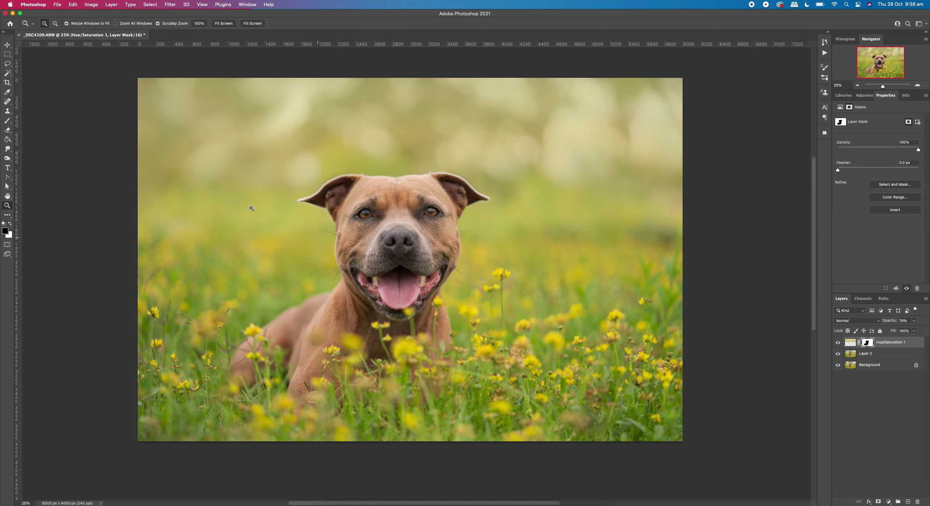
{"action": "left_click", "coordinate": [7, 45]}
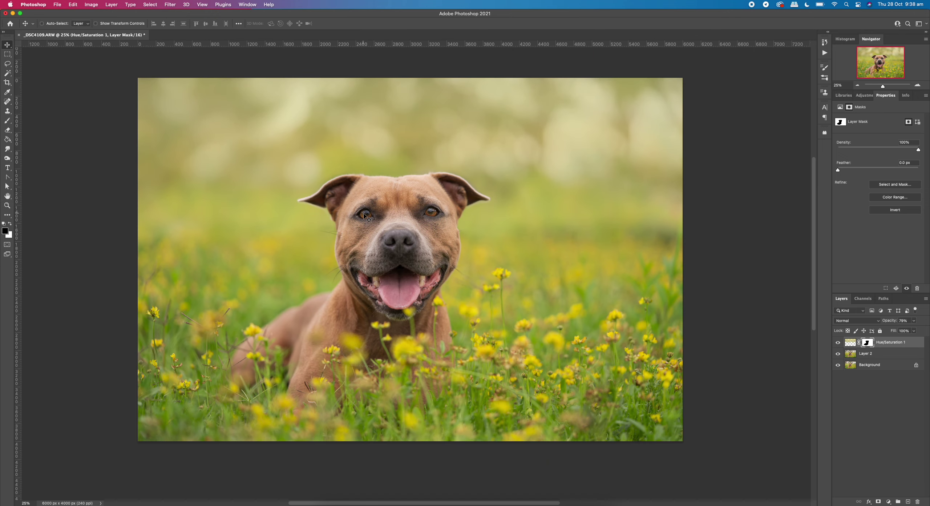
{"action": "scroll", "coordinate": [372, 218], "scroll_direction": "left", "scroll_amount": 3}
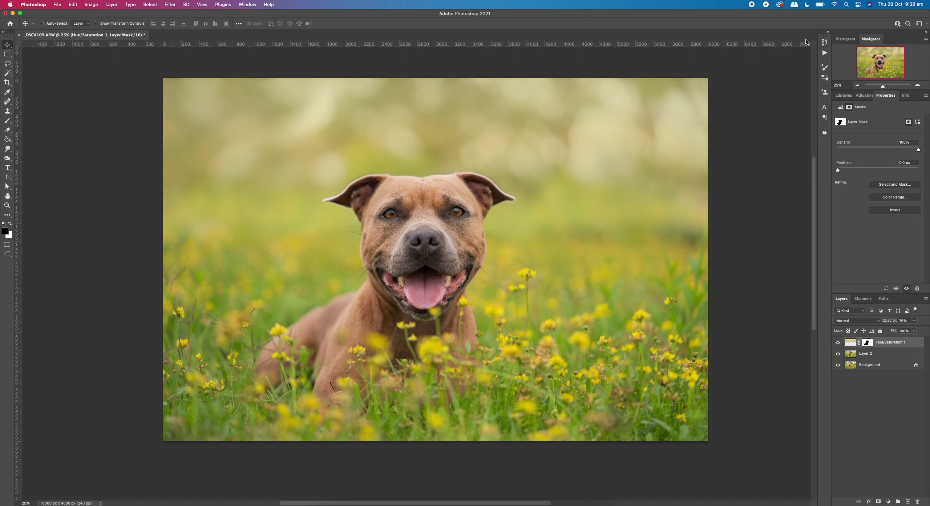
Collapse the expanded action sets and look through the eye makeover brushes in the GTG - Innocence Retouch set.
{"action": "left_click", "coordinate": [825, 53]}
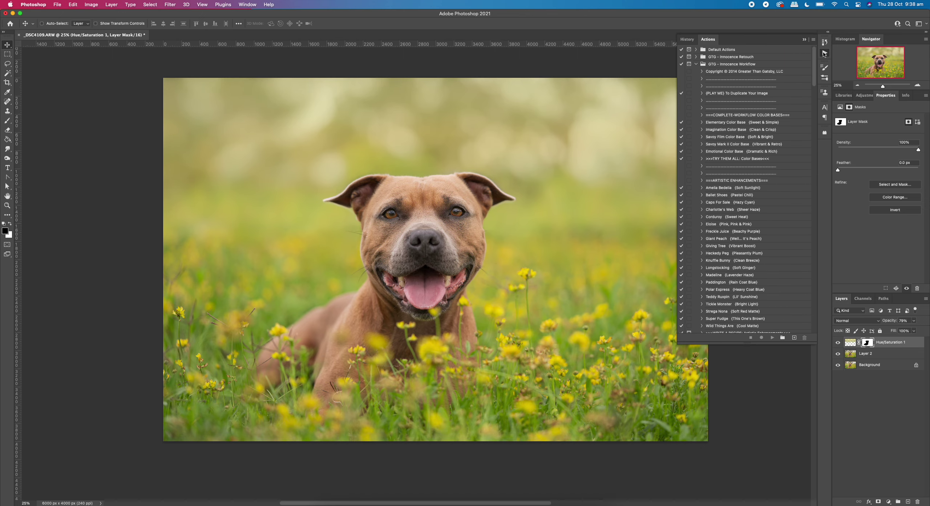
{"action": "left_click", "coordinate": [696, 65]}
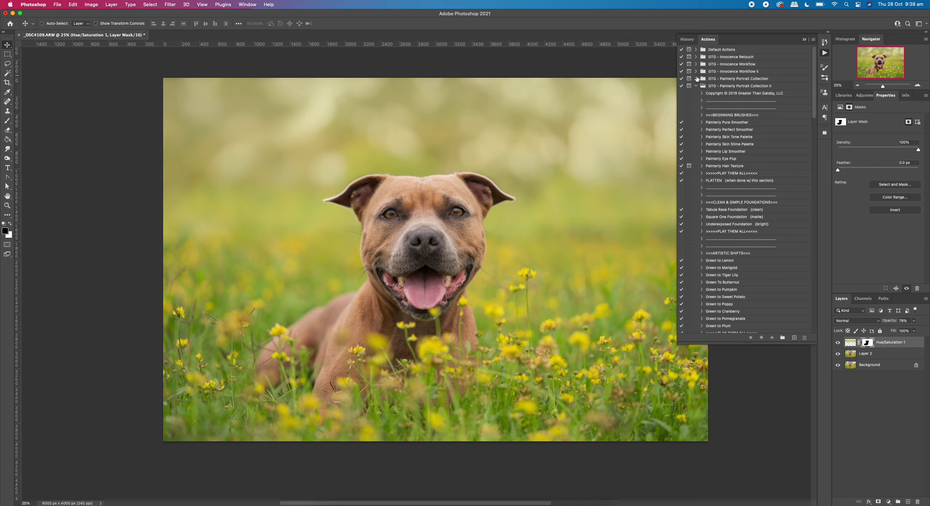
{"action": "left_click", "coordinate": [697, 86]}
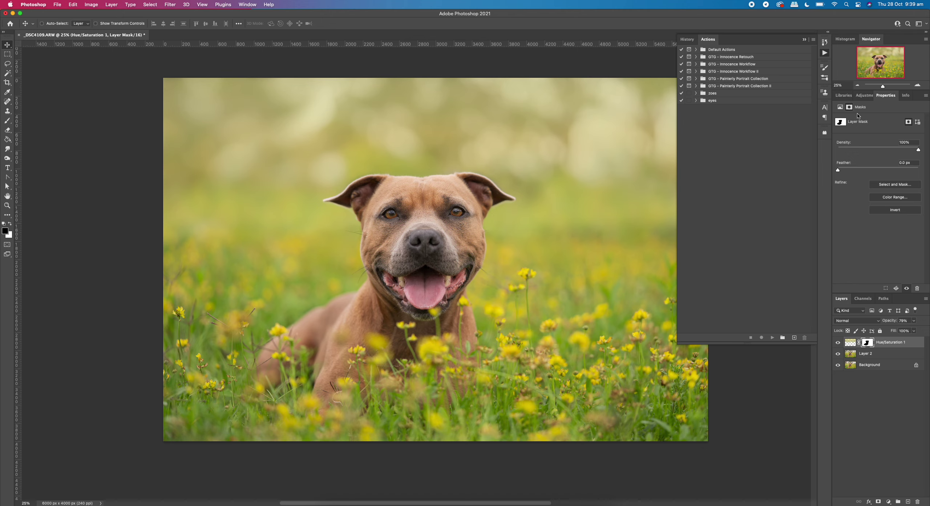
{"action": "left_click", "coordinate": [696, 57]}
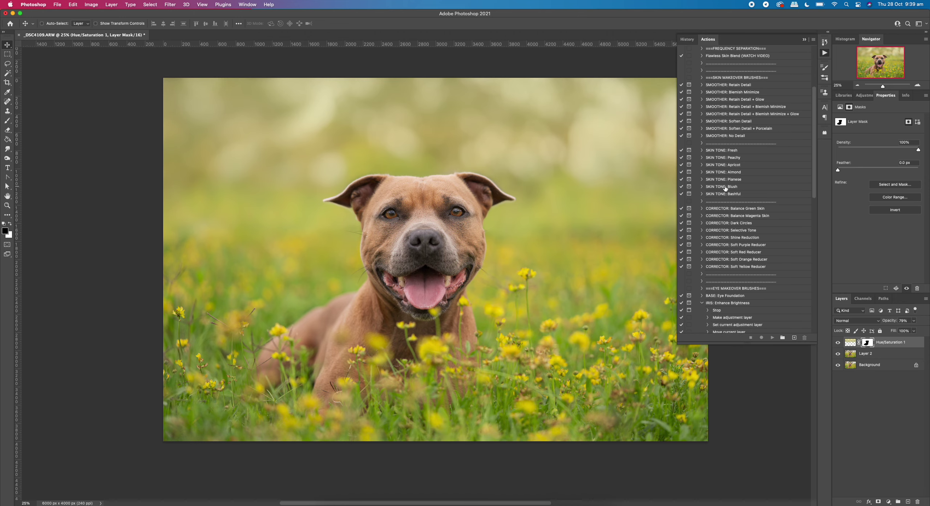
{"action": "scroll", "coordinate": [725, 188], "scroll_direction": "down", "scroll_amount": 4}
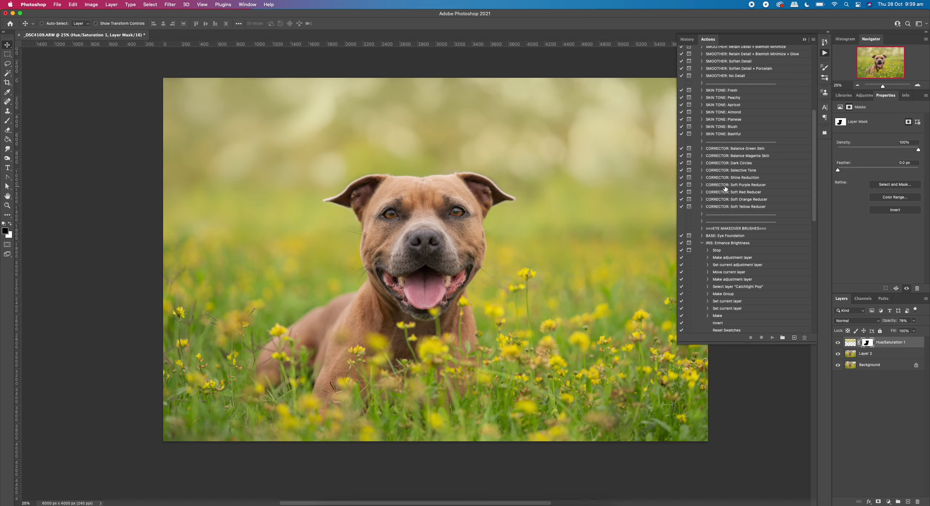
{"action": "left_click", "coordinate": [702, 243]}
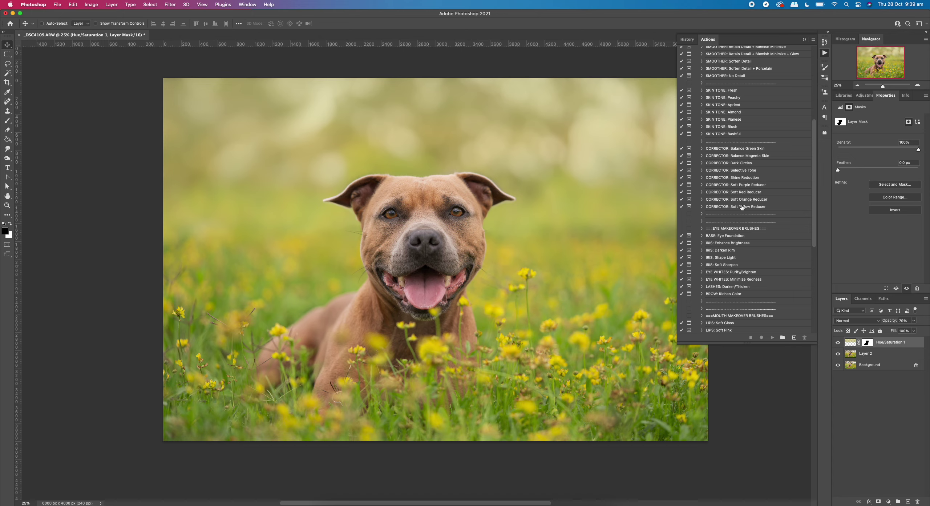
{"action": "scroll", "coordinate": [707, 148], "scroll_direction": "up", "scroll_amount": 5}
{"action": "left_click", "coordinate": [697, 57]}
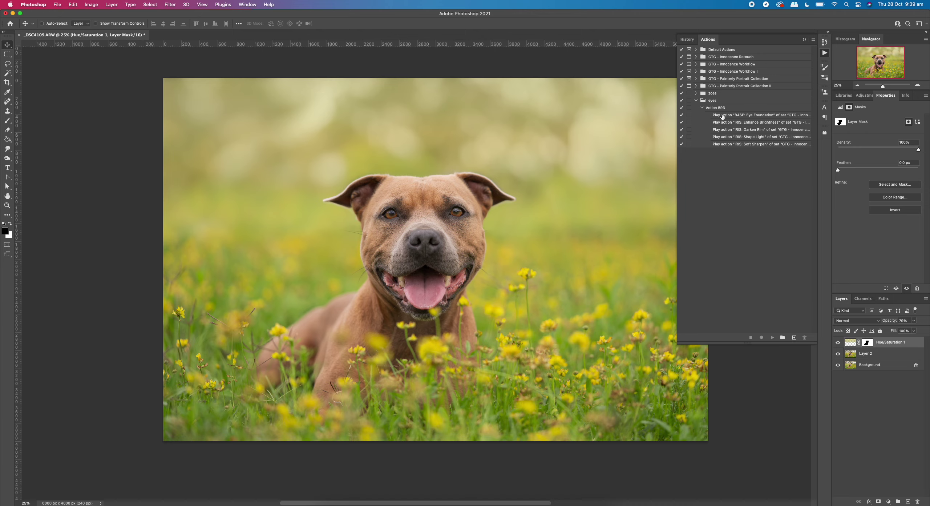
Run the combined eye action in the eyes set, continuing through its prompts, to add the masked eye-enhancement layers.
{"action": "left_click", "coordinate": [710, 109]}
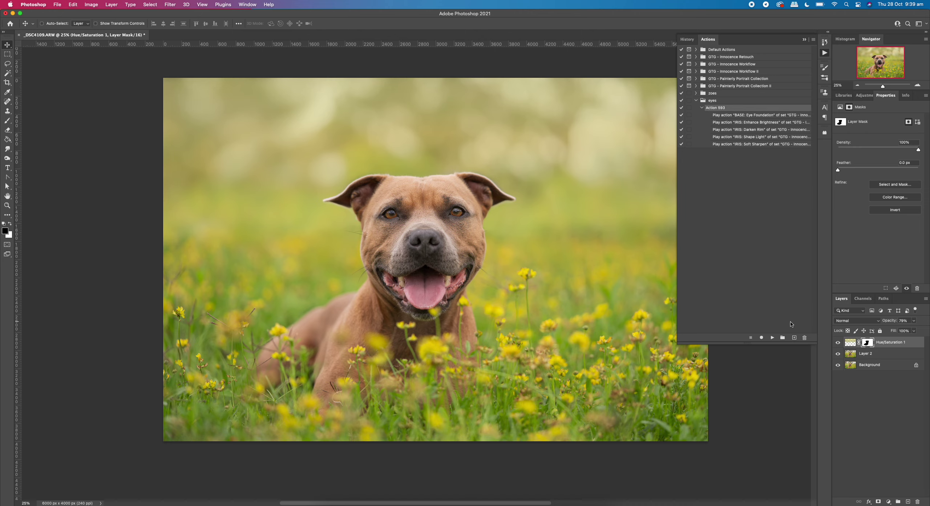
{"action": "left_click", "coordinate": [772, 338]}
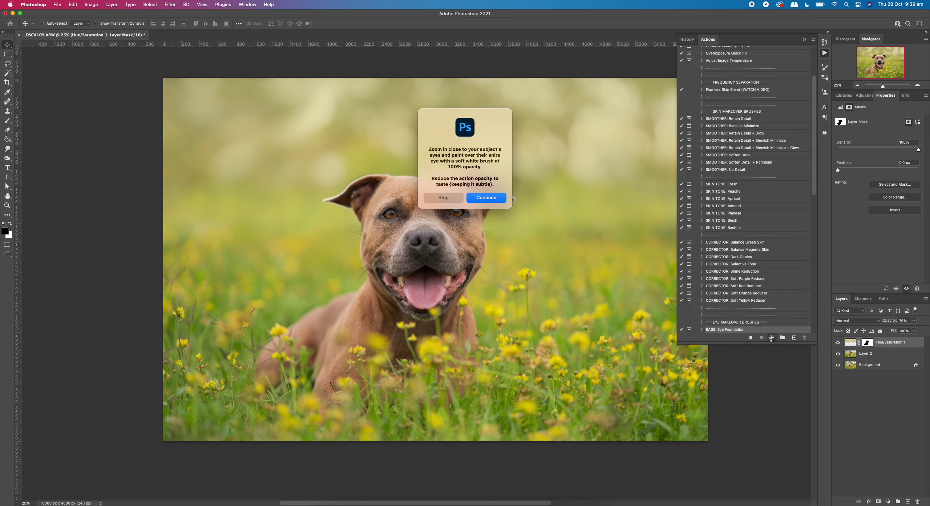
{"action": "left_click", "coordinate": [484, 198]}
{"action": "left_click", "coordinate": [483, 214]}
{"action": "key", "text": "Return"}
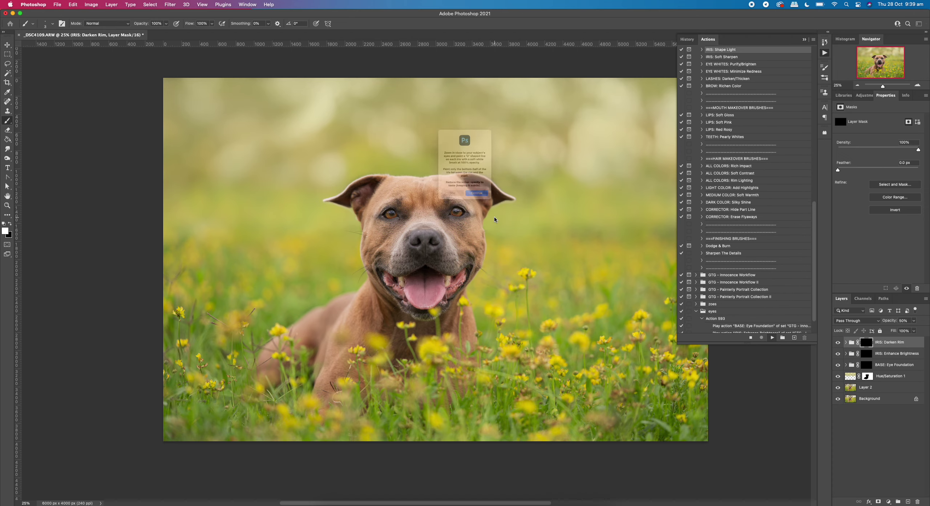
{"action": "key", "text": "Return"}
{"action": "key", "text": "Return"}
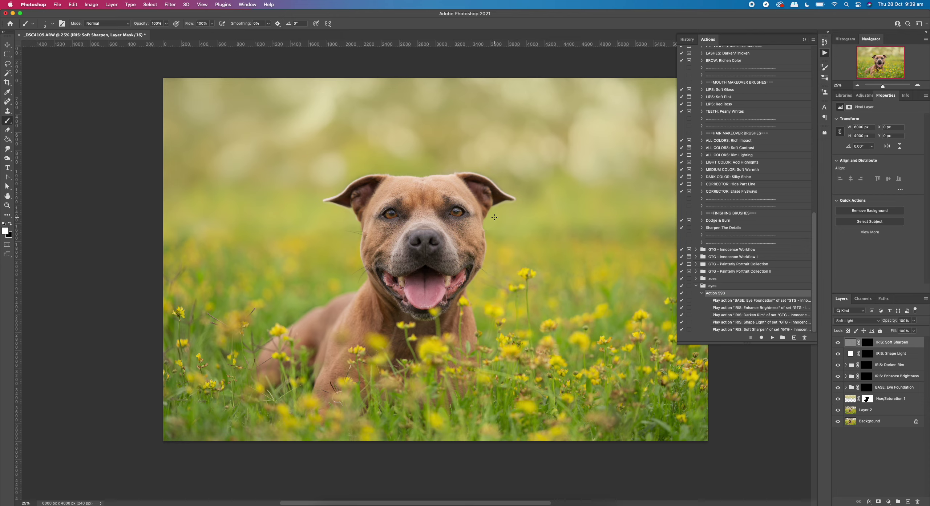
{"action": "left_click", "coordinate": [805, 41]}
Paint white over both of the dog's eyes on the BASE: Eye Foundation mask with an enlarged soft brush.
{"action": "left_click", "coordinate": [7, 205]}
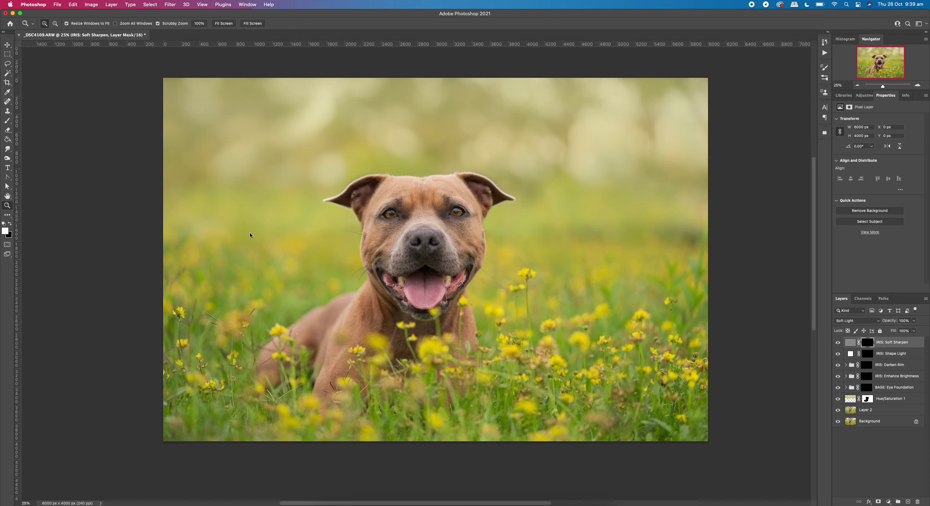
{"action": "left_click", "coordinate": [435, 222]}
{"action": "left_click", "coordinate": [435, 222]}
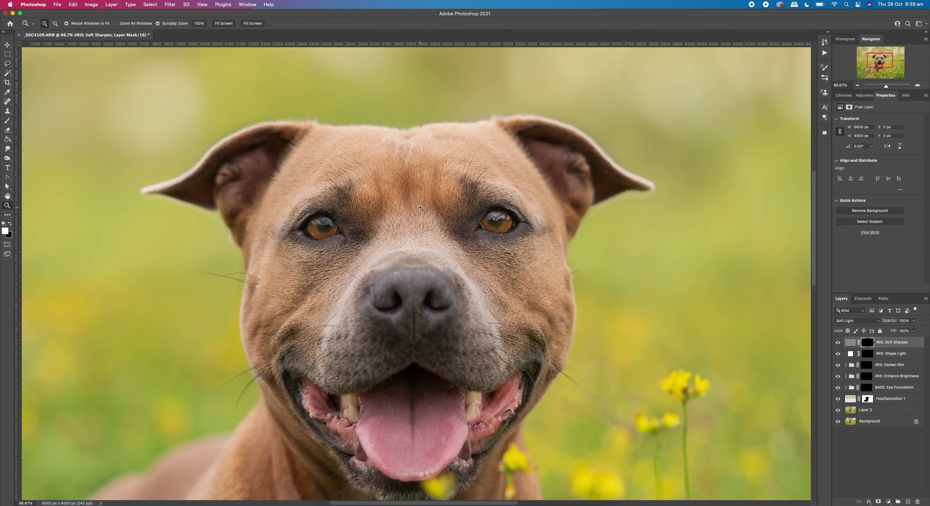
{"action": "left_click", "coordinate": [890, 389]}
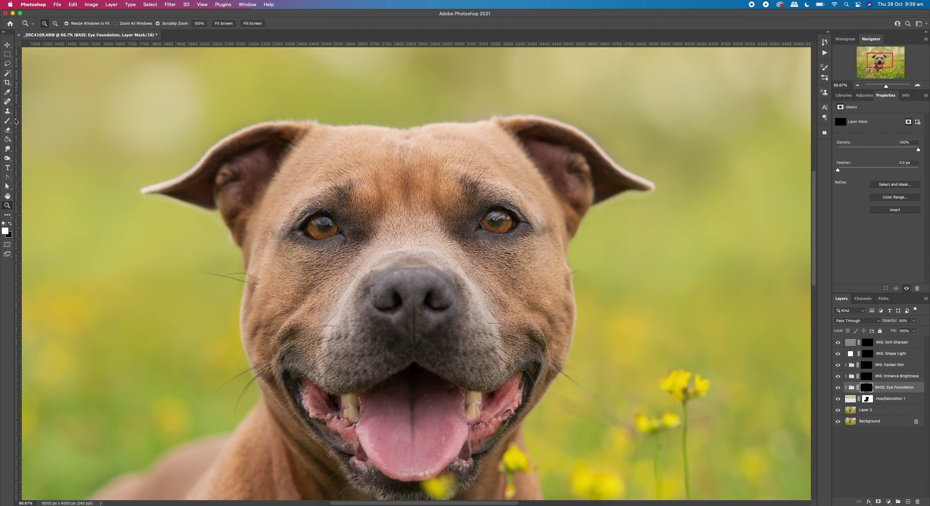
{"action": "key", "text": "b"}
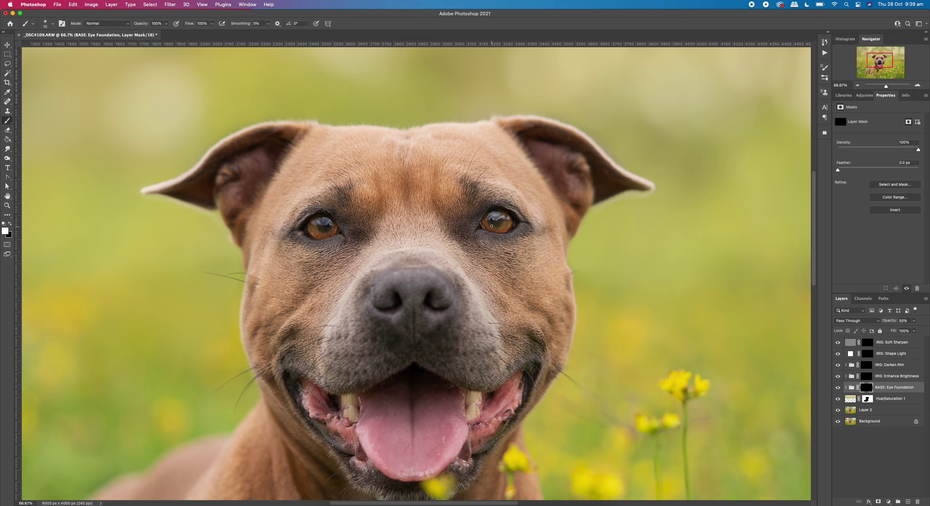
{"action": "key", "text": "bracketright"}
{"action": "key", "text": "bracketright"}
{"action": "key", "text": "bracketright"}
{"action": "mouse_move", "coordinate": [511, 220]}
{"action": "left_mouse_down"}
{"action": "mouse_move", "coordinate": [492, 233]}
{"action": "mouse_move", "coordinate": [510, 224]}
{"action": "mouse_move", "coordinate": [492, 229]}
{"action": "mouse_move", "coordinate": [494, 212]}
{"action": "left_mouse_up"}
{"action": "key", "text": "bracketright"}
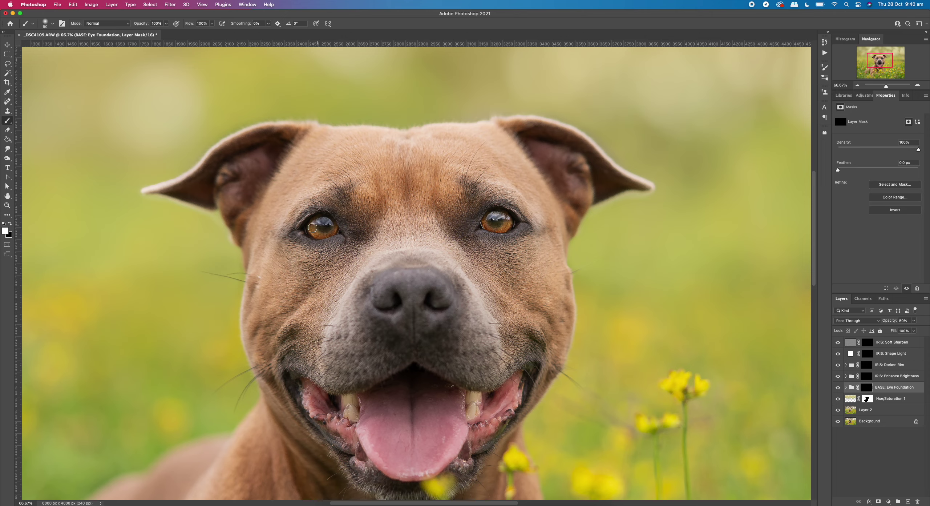
{"action": "mouse_move", "coordinate": [312, 228]}
{"action": "left_mouse_down"}
{"action": "mouse_move", "coordinate": [323, 236]}
{"action": "mouse_move", "coordinate": [330, 226]}
{"action": "mouse_move", "coordinate": [315, 230]}
{"action": "mouse_move", "coordinate": [322, 222]}
{"action": "mouse_move", "coordinate": [335, 233]}
{"action": "left_mouse_up"}
Paint the brightening effect into the irises on the IRIS: Enhance Brightness mask with a smaller brush.
{"action": "left_click", "coordinate": [871, 377]}
{"action": "key", "text": "bracketleft"}
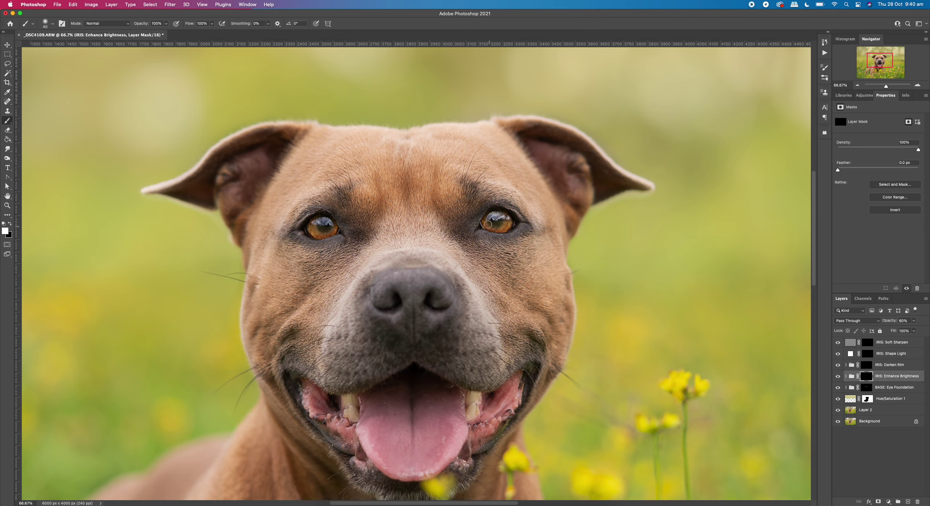
{"action": "key", "text": "bracketleft"}
{"action": "key", "text": "bracketleft"}
{"action": "key", "text": "bracketleft"}
{"action": "left_click_drag", "start_coordinate": [311, 225], "coordinate": [326, 234]}
Paint around the iris edges on the IRIS: Darken Rim mask and compare the eyes with that group hidden and shown.
{"action": "left_click", "coordinate": [872, 363]}
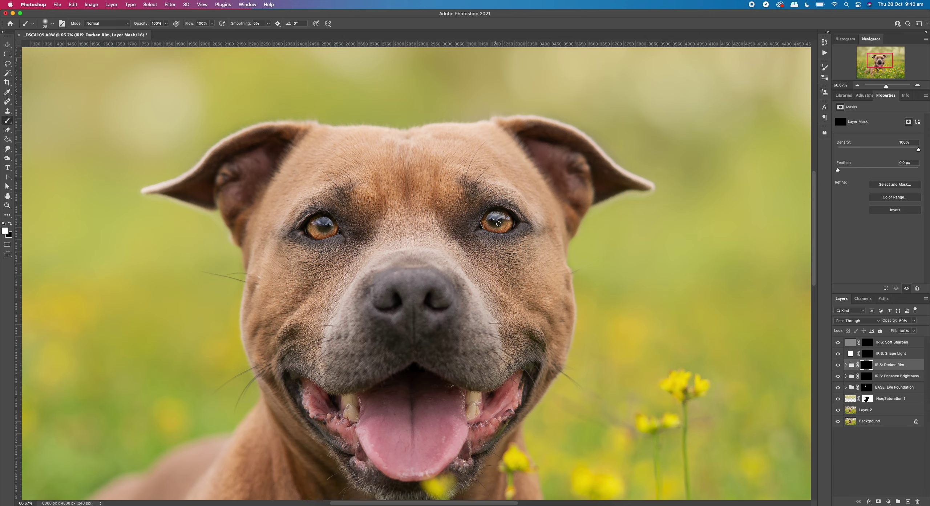
{"action": "mouse_move", "coordinate": [317, 225]}
{"action": "left_mouse_down"}
{"action": "mouse_move", "coordinate": [329, 229]}
{"action": "mouse_move", "coordinate": [308, 233]}
{"action": "mouse_move", "coordinate": [337, 232]}
{"action": "mouse_move", "coordinate": [317, 237]}
{"action": "left_mouse_up"}
{"action": "key", "text": "]"}
{"action": "key", "text": "]"}
{"action": "key", "text": "]"}
{"action": "key", "text": "["}
{"action": "key", "text": "["}
{"action": "key", "text": "["}
{"action": "left_click_drag", "start_coordinate": [485, 227], "coordinate": [516, 221]}
{"action": "left_click", "coordinate": [838, 365]}
{"action": "left_click", "coordinate": [838, 365]}
{"action": "left_click", "coordinate": [839, 365]}
{"action": "left_click", "coordinate": [838, 366]}
Paint both irises on the IRIS: Shape Light mask, lower that layer's opacity to 14%, and check its effect.
{"action": "left_click", "coordinate": [868, 355]}
{"action": "key", "text": "]"}
{"action": "left_click_drag", "start_coordinate": [491, 218], "coordinate": [510, 217]}
{"action": "left_click_drag", "start_coordinate": [319, 223], "coordinate": [332, 226]}
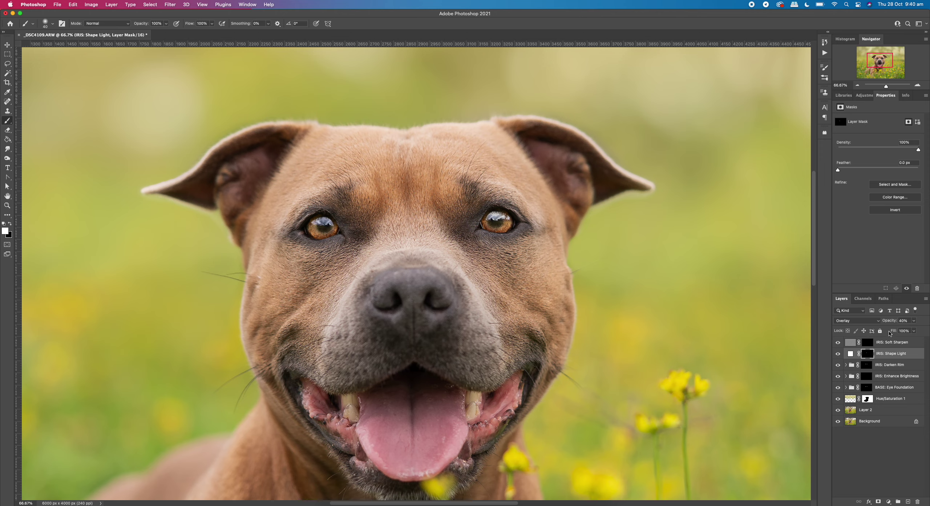
{"action": "left_click_drag", "start_coordinate": [895, 320], "coordinate": [885, 321]}
{"action": "left_click", "coordinate": [838, 354]}
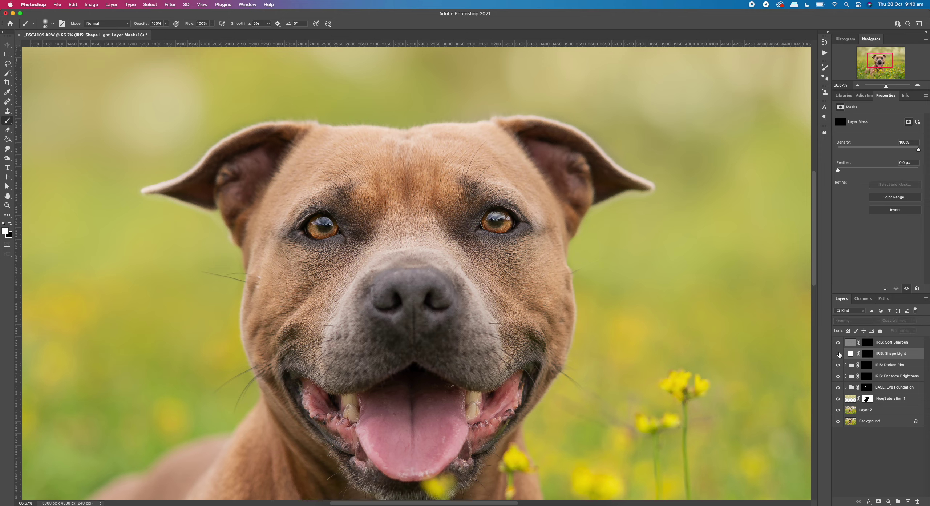
{"action": "left_click", "coordinate": [838, 353]}
Apply the IRIS: Soft Sharpen effect over each eye by painting its mask with a much larger brush.
{"action": "left_click", "coordinate": [868, 342]}
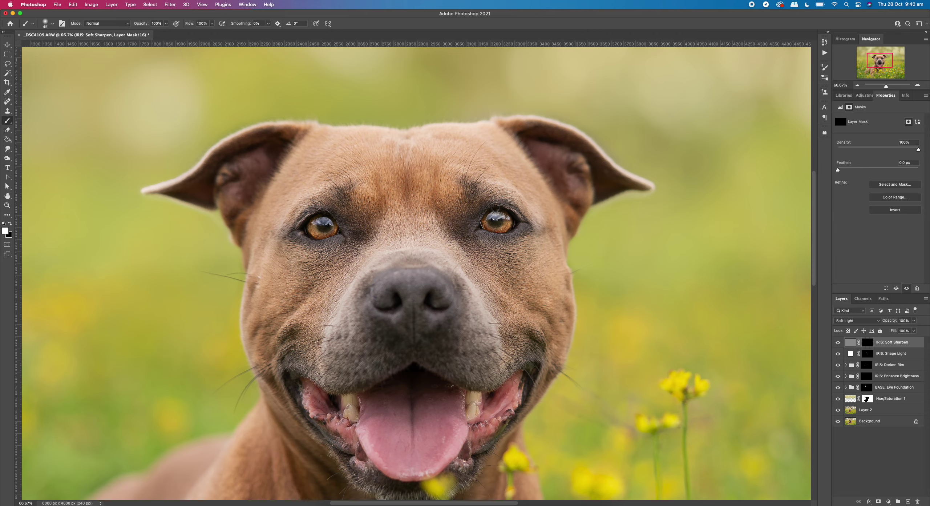
{"action": "key", "text": "bracketright"}
{"action": "key", "text": "bracketright"}
{"action": "key", "text": "bracketright"}
{"action": "key", "text": "bracketright"}
{"action": "key", "text": "bracketright"}
{"action": "key", "text": "bracketright"}
{"action": "key", "text": "bracketright"}
{"action": "key", "text": "bracketright"}
{"action": "key", "text": "bracketright"}
{"action": "key", "text": "bracketright"}
{"action": "key", "text": "bracketright"}
{"action": "key", "text": "bracketright"}
{"action": "key", "text": "bracketright"}
{"action": "left_click", "coordinate": [498, 224]}
{"action": "left_click", "coordinate": [318, 225]}
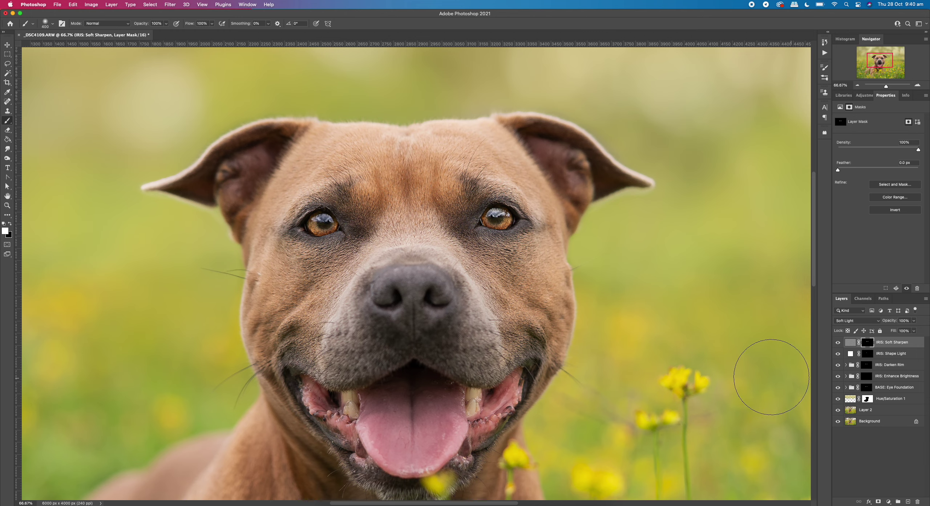
Hide the Hue/Saturation 1 layer.
{"action": "left_click", "coordinate": [899, 400]}
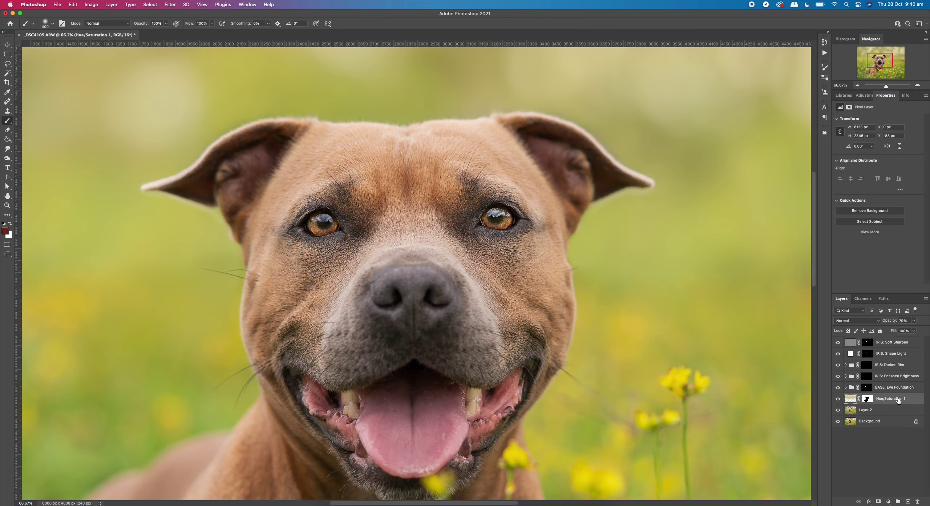
{"action": "left_click", "coordinate": [838, 400]}
{"action": "left_click", "coordinate": [838, 400]}
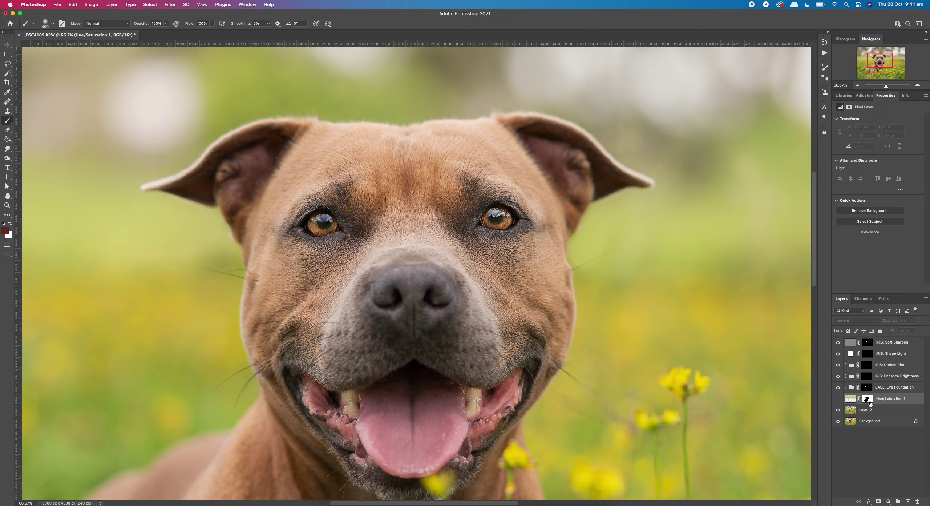
Compare the eyes before and after the edits by isolating Layer 2, both close up and with the whole photo in view.
{"action": "left_click", "coordinate": [838, 411], "text": "alt"}
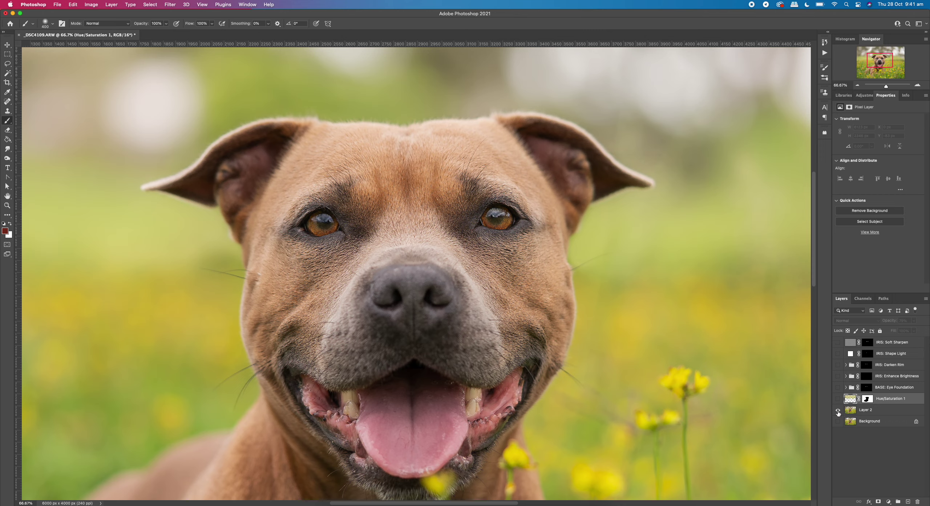
{"action": "left_click", "coordinate": [838, 410], "text": "alt"}
{"action": "left_click", "coordinate": [837, 410], "text": "alt"}
{"action": "left_click", "coordinate": [838, 410], "text": "alt"}
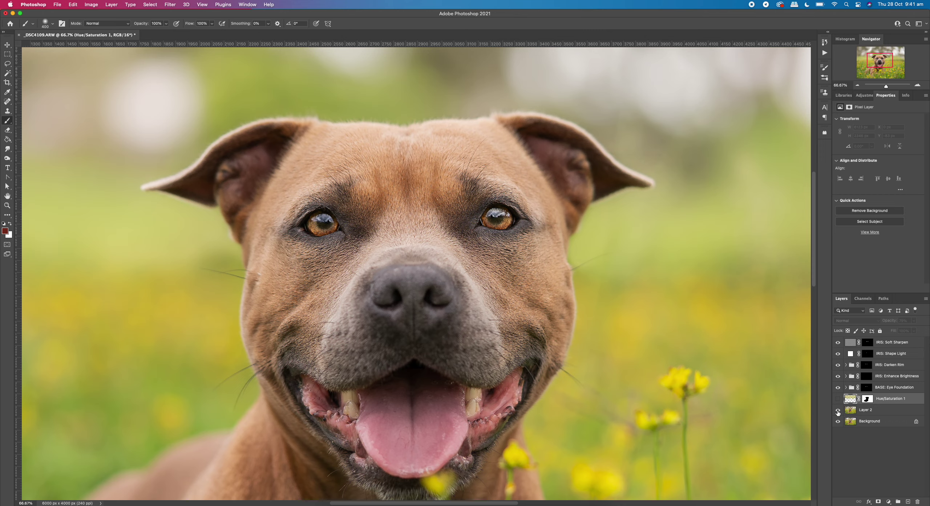
{"action": "left_click", "coordinate": [838, 410], "text": "alt"}
{"action": "left_click", "coordinate": [7, 206]}
{"action": "right_click", "coordinate": [368, 232]}
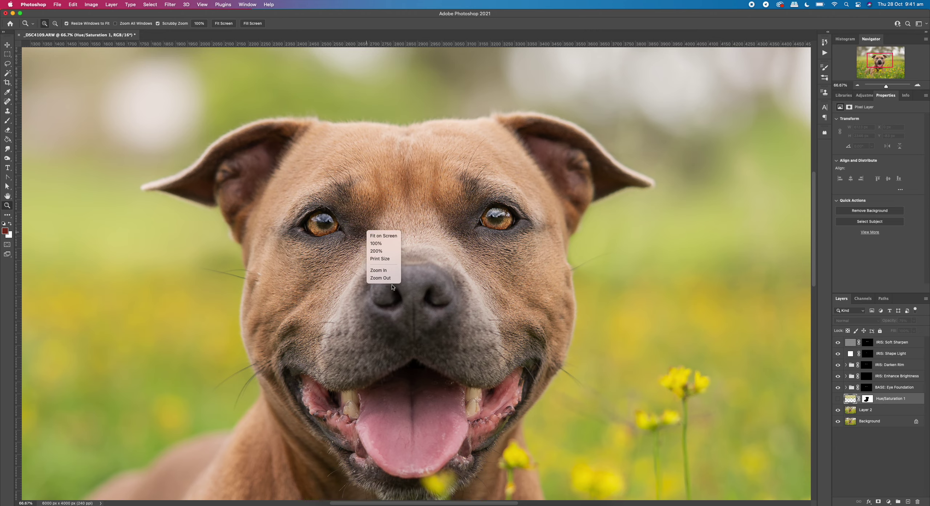
{"action": "left_click", "coordinate": [381, 277]}
{"action": "right_click", "coordinate": [446, 283]}
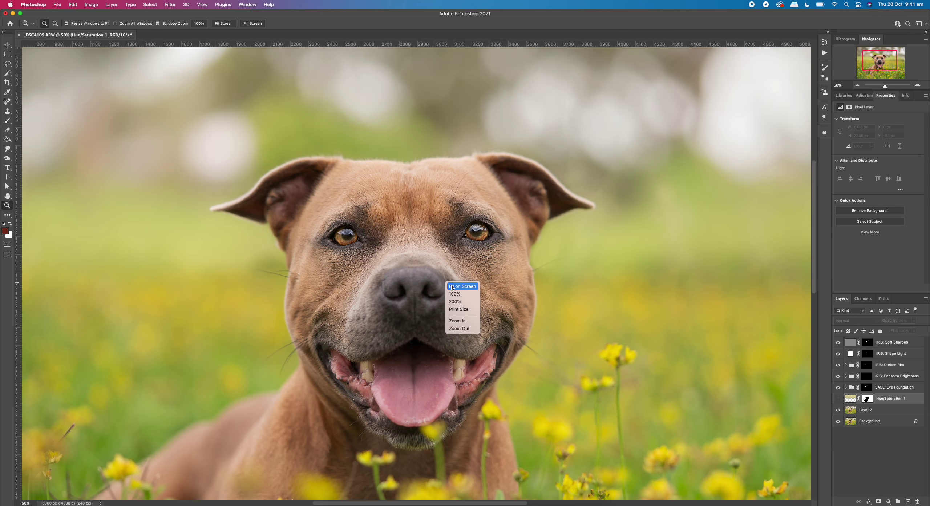
{"action": "left_click", "coordinate": [452, 287]}
{"action": "right_click", "coordinate": [427, 286]}
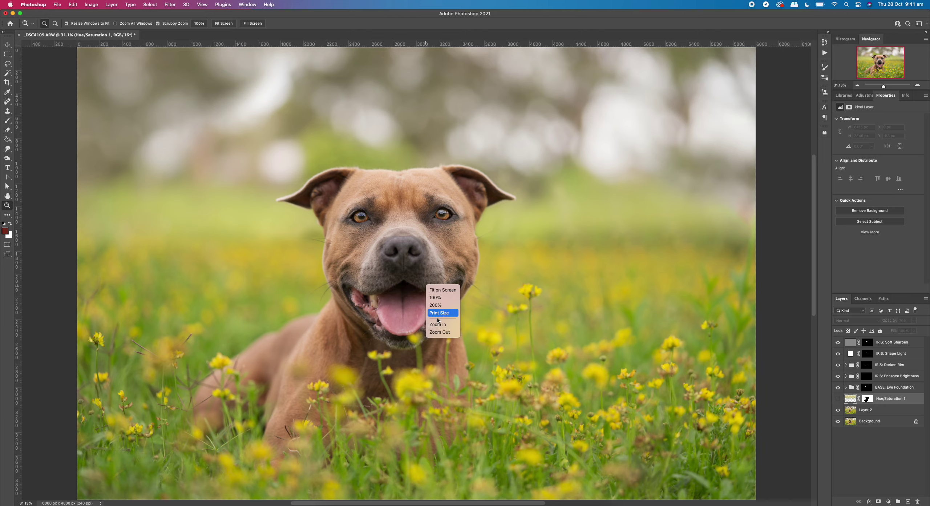
{"action": "left_click", "coordinate": [438, 332]}
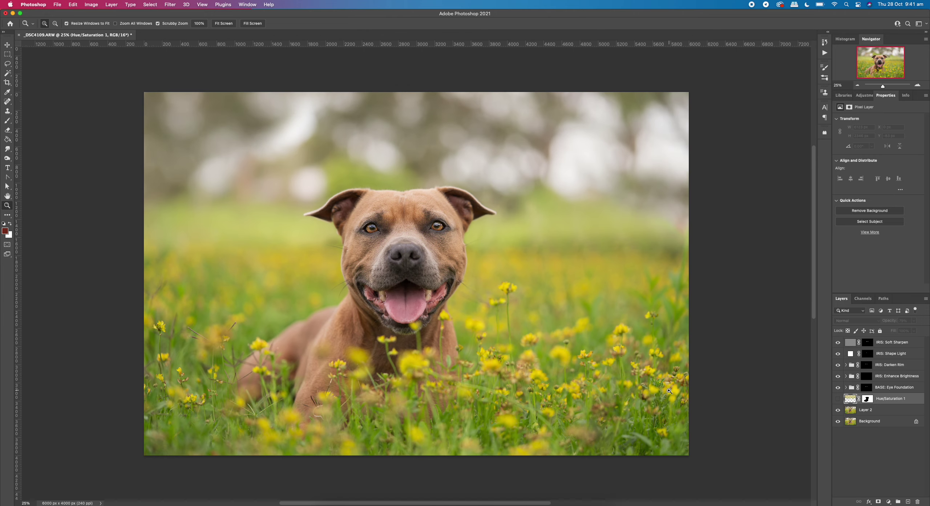
{"action": "key", "text": "alt"}
{"action": "left_click", "coordinate": [838, 411], "text": "alt"}
Slightly lower the opacity of the BASE: Eye Foundation group and the IRIS: Shape Light layer.
{"action": "left_click", "coordinate": [880, 388]}
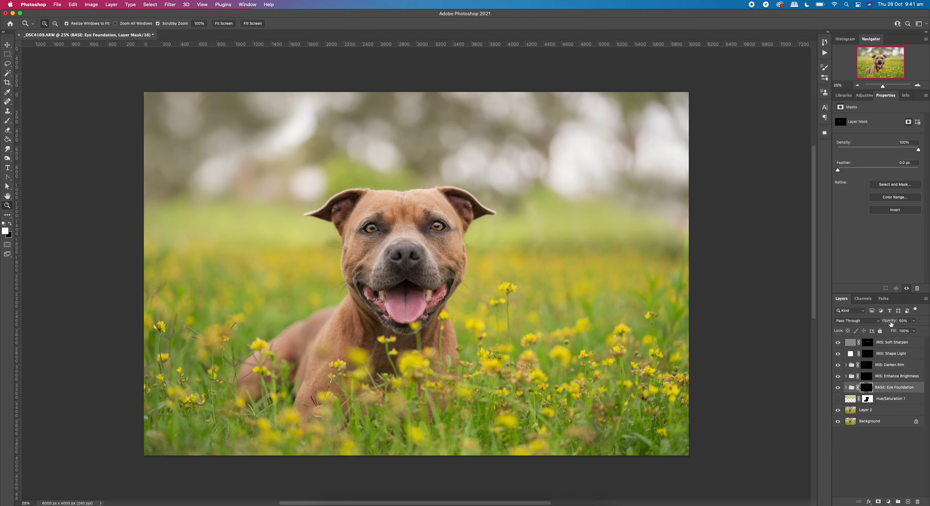
{"action": "left_click_drag", "start_coordinate": [893, 322], "coordinate": [886, 323]}
{"action": "left_click", "coordinate": [883, 342]}
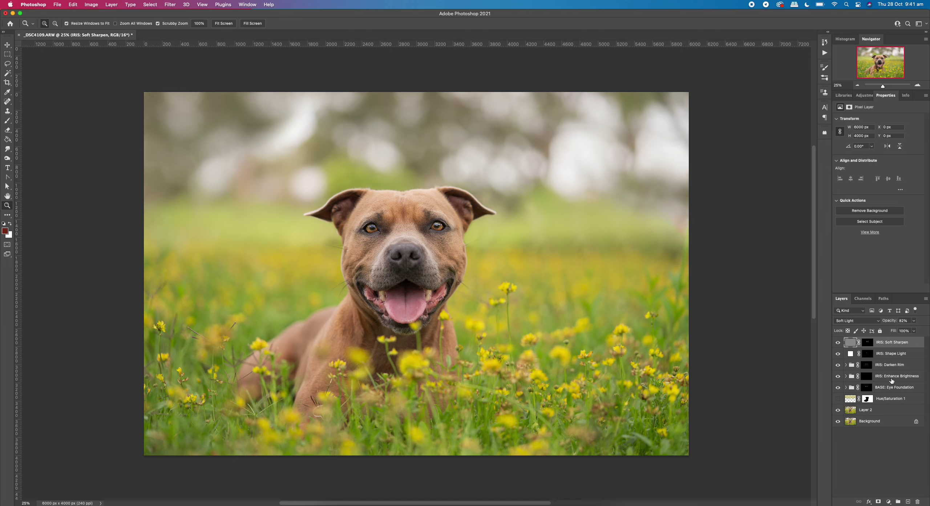
{"action": "left_click", "coordinate": [892, 354]}
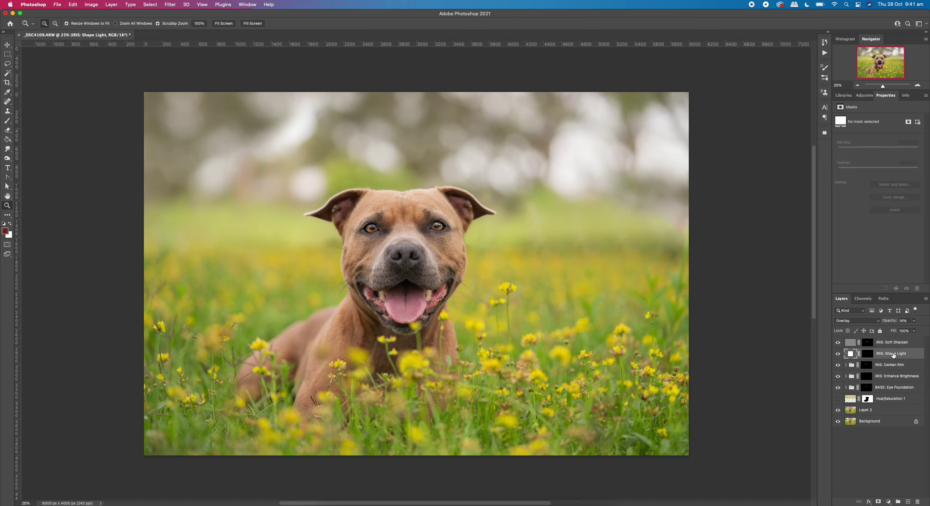
{"action": "left_click_drag", "start_coordinate": [892, 323], "coordinate": [890, 323]}
Compare the retouched eyes with the unedited ones by isolating Layer 2 and restoring the other layers.
{"action": "left_click", "coordinate": [841, 414]}
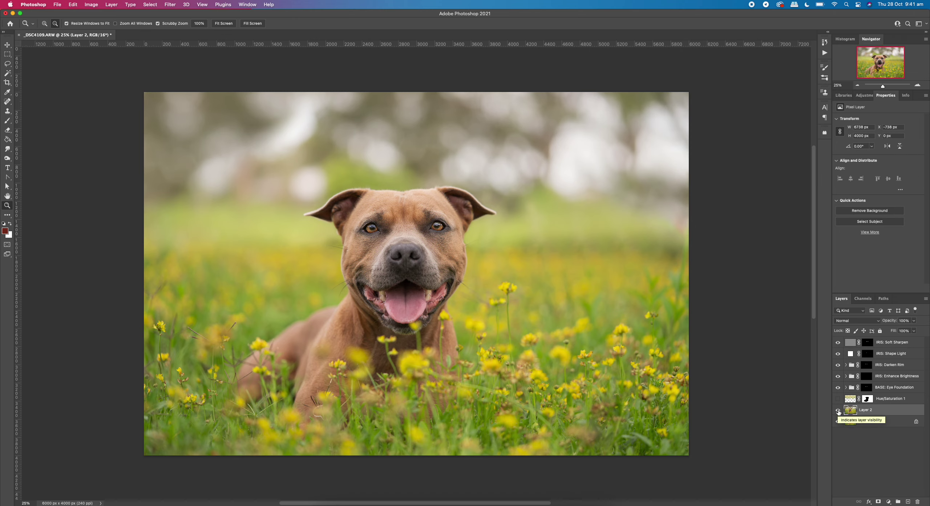
{"action": "left_click", "coordinate": [839, 411], "text": "alt"}
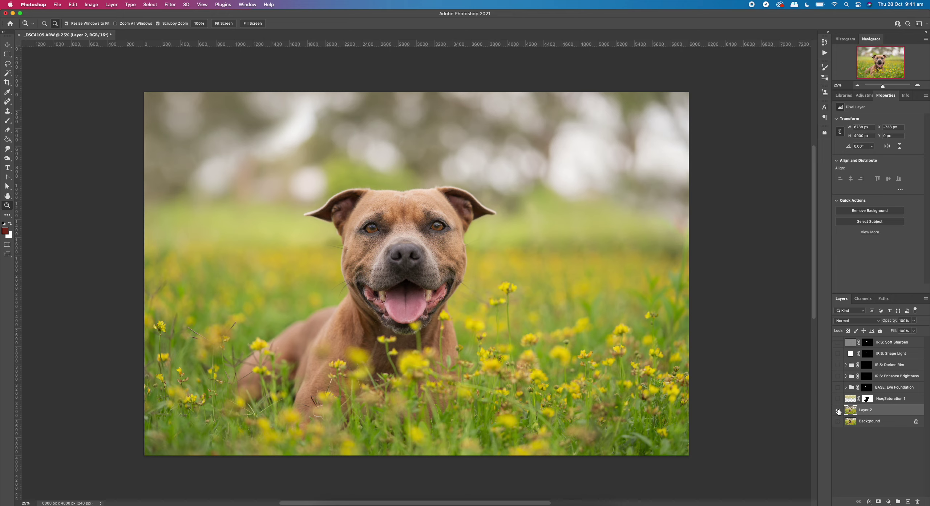
{"action": "left_click", "coordinate": [839, 411], "text": "alt"}
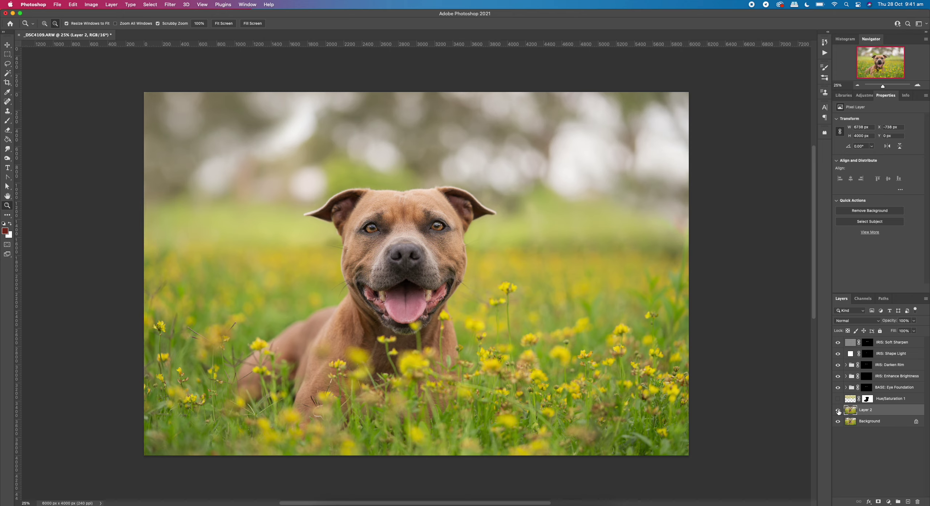
Fine-tune the opacity of the IRIS: Enhance Brightness and IRIS: Darken Rim groups, checking the eyes against Layer 2 alone.
{"action": "left_click", "coordinate": [890, 378]}
{"action": "left_click_drag", "start_coordinate": [891, 325], "coordinate": [889, 323]}
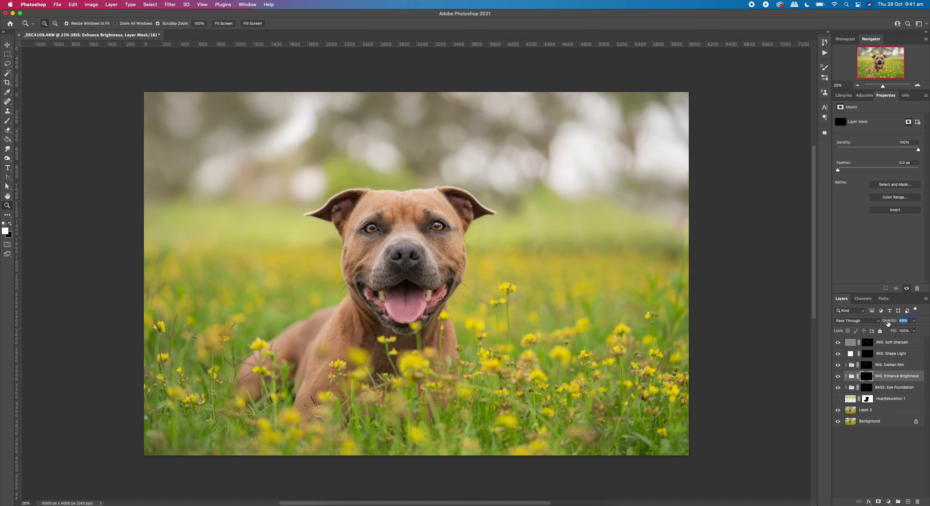
{"action": "left_click", "coordinate": [869, 412]}
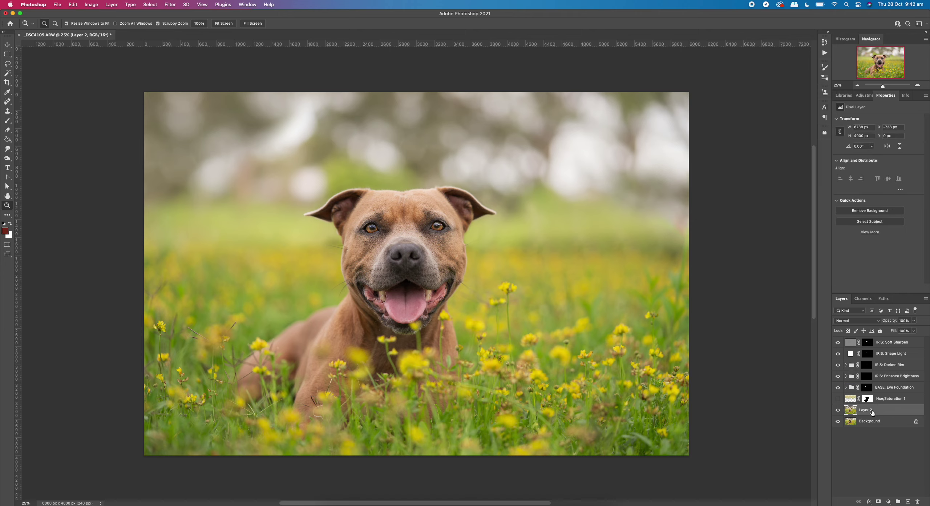
{"action": "left_click", "coordinate": [838, 410], "text": "alt"}
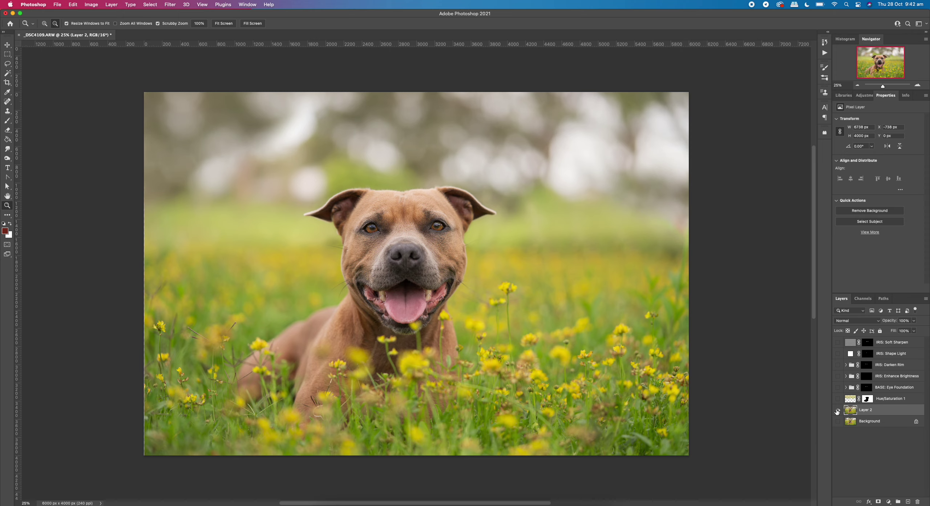
{"action": "left_click", "coordinate": [890, 365]}
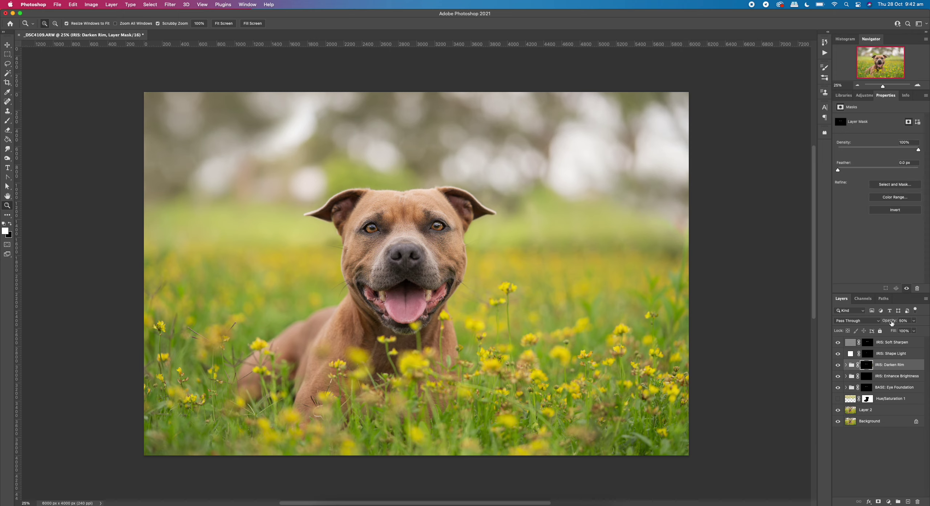
{"action": "left_click", "coordinate": [890, 322]}
Compare the eyes with Layer 2 alone once more and show the Hue/Saturation 1 layer.
{"action": "left_click", "coordinate": [878, 410]}
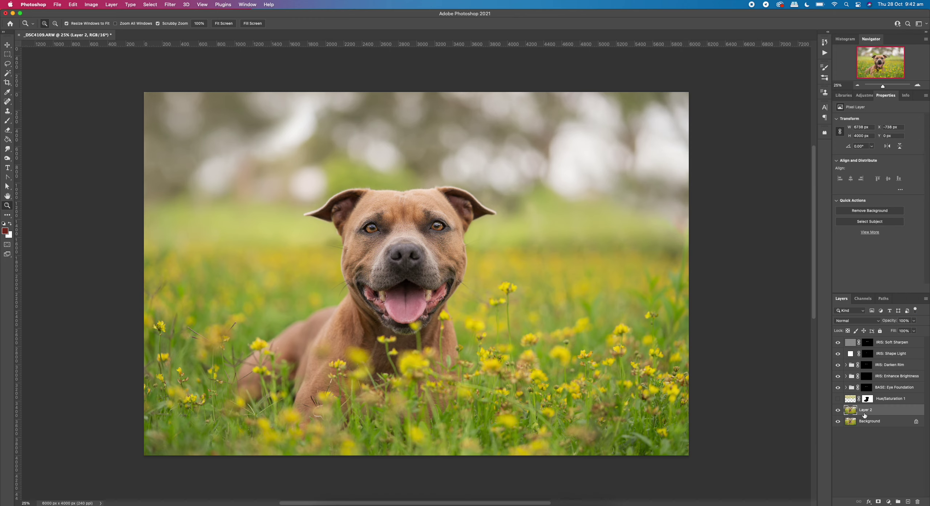
{"action": "left_click", "coordinate": [837, 411], "text": "alt"}
{"action": "key", "text": "alt"}
{"action": "left_click", "coordinate": [838, 410], "text": "alt"}
{"action": "left_click", "coordinate": [838, 399]}
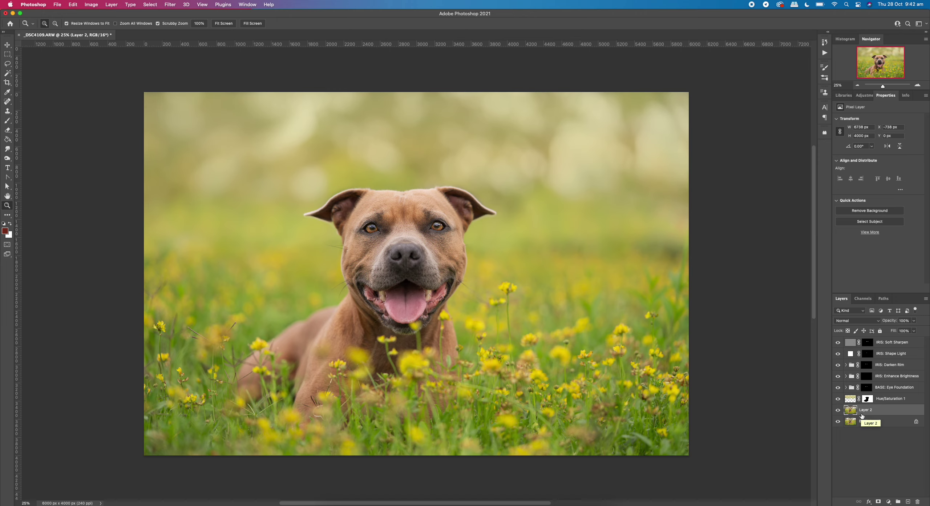
Merge Layer 2 and all the layers above it up to IRIS: Soft Sharpen into one layer.
{"action": "left_click", "coordinate": [889, 342], "text": "shift"}
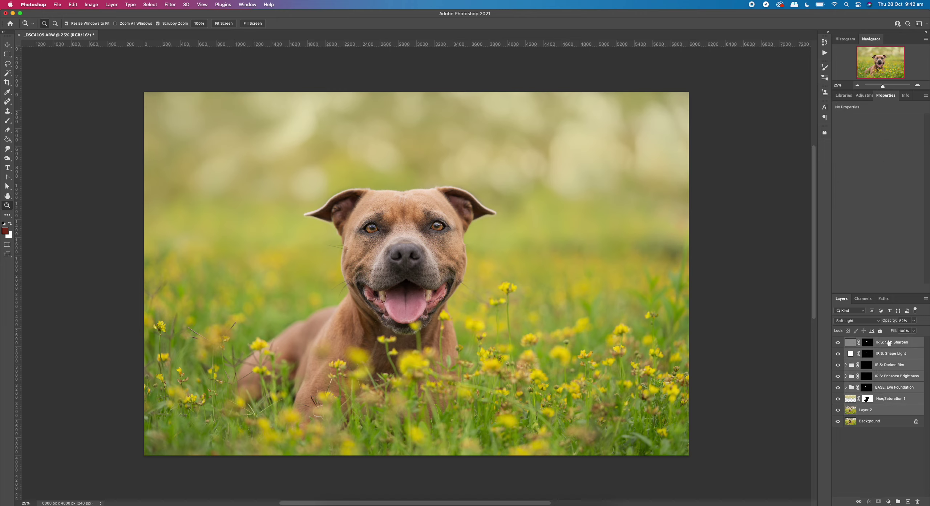
{"action": "right_click", "coordinate": [889, 342]}
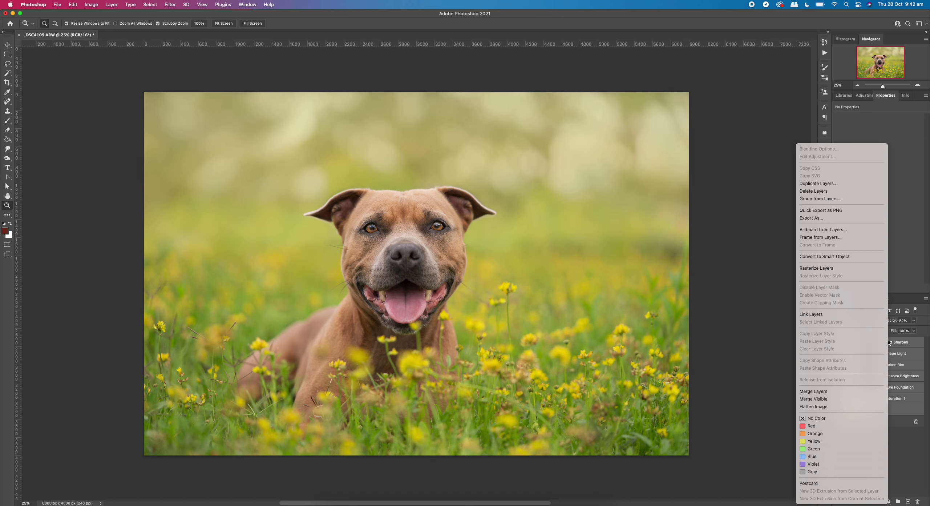
{"action": "left_click", "coordinate": [835, 393]}
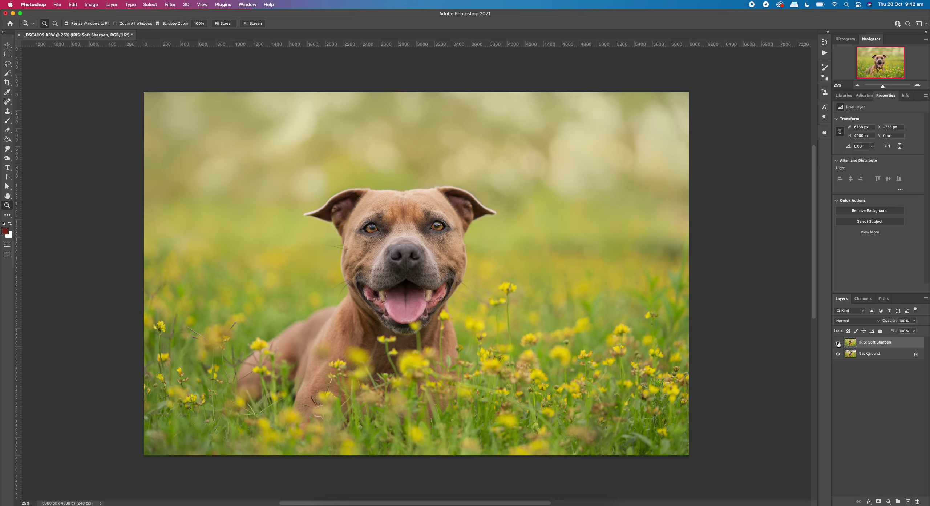
Compare the whole edit with the original photo by toggling the merged layer's visibility over the Background.
{"action": "left_click", "coordinate": [838, 342]}
{"action": "left_click", "coordinate": [838, 343]}
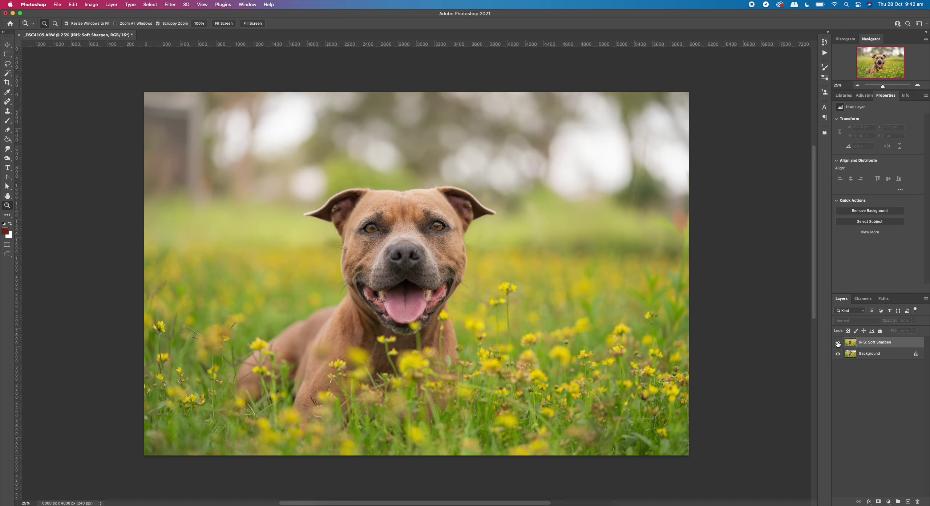
{"action": "left_click", "coordinate": [838, 343]}
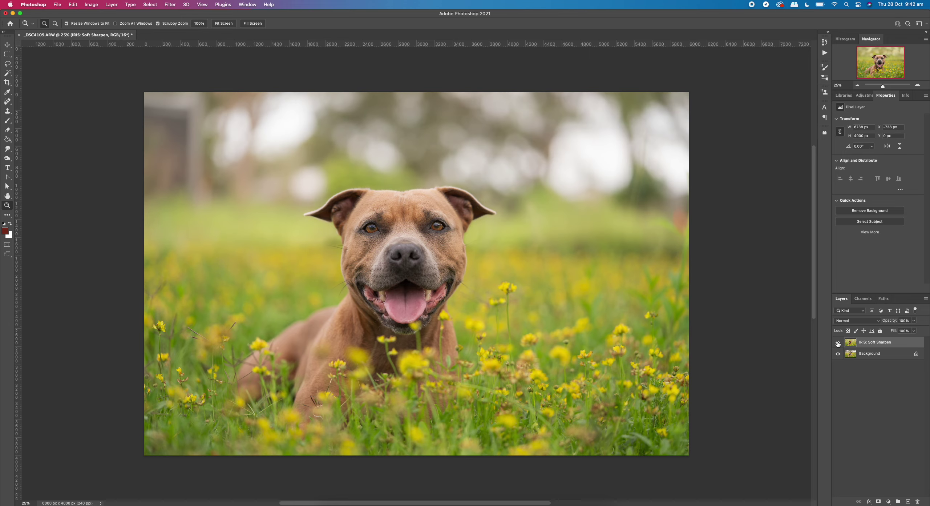
{"action": "left_click", "coordinate": [839, 342]}
{"action": "left_click", "coordinate": [838, 343]}
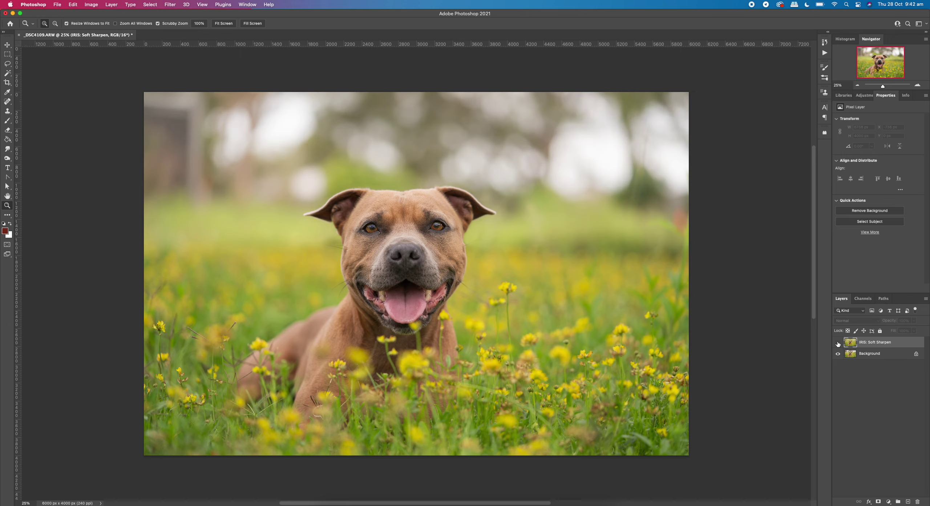
{"action": "left_click", "coordinate": [839, 343]}
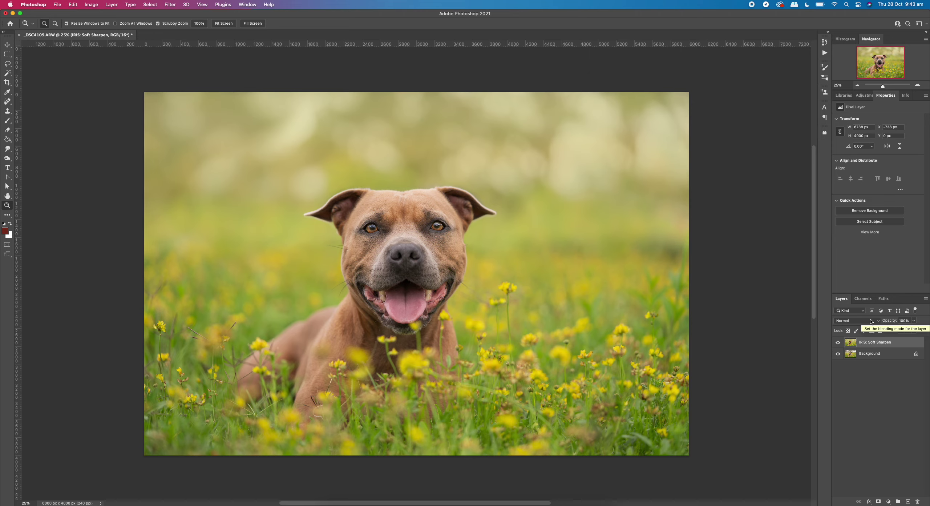
Collapse the GTG - Innocence Retouch action set and expand GTG - Innocence Workflow down to its Moveable Color actions.
{"action": "left_click", "coordinate": [825, 53]}
{"action": "scroll", "coordinate": [738, 156], "scroll_direction": "up", "scroll_amount": 15}
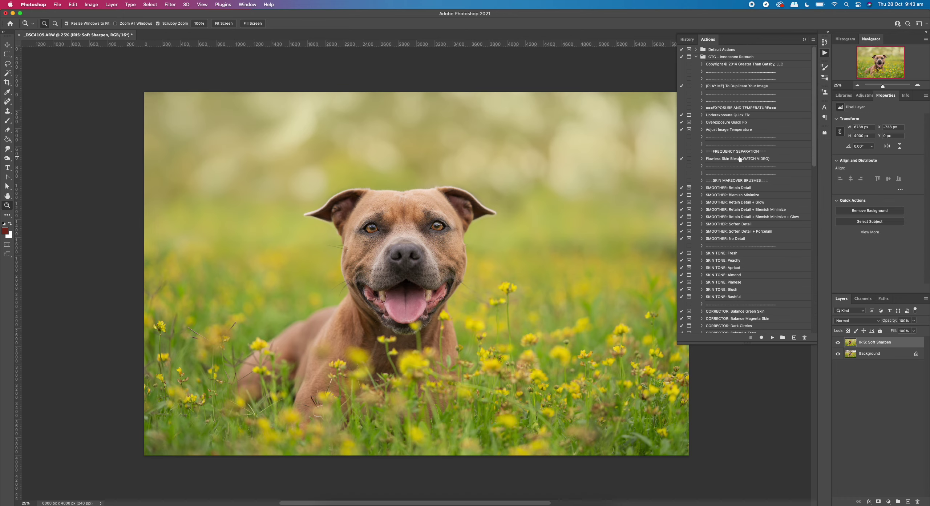
{"action": "left_click", "coordinate": [695, 57]}
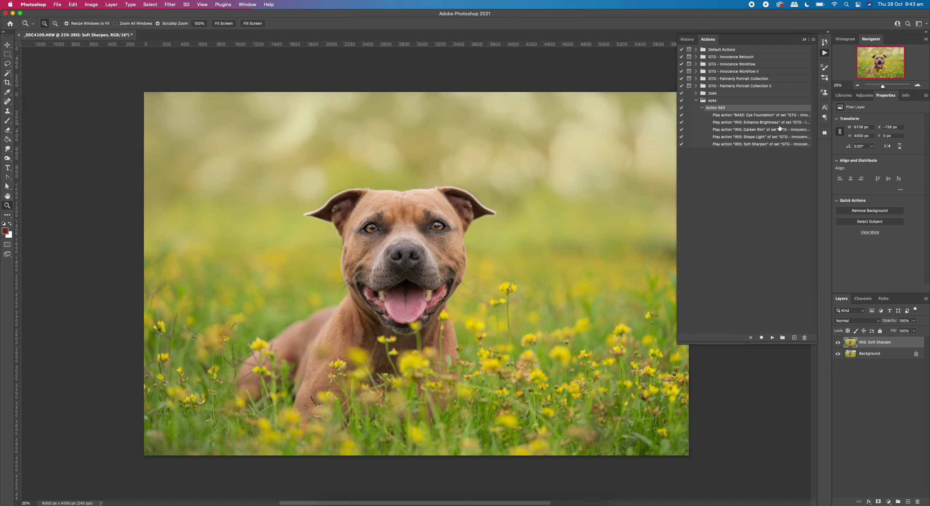
{"action": "left_click", "coordinate": [696, 86]}
{"action": "left_click", "coordinate": [696, 87]}
{"action": "left_click", "coordinate": [696, 65]}
{"action": "scroll", "coordinate": [725, 192], "scroll_direction": "down", "scroll_amount": 15}
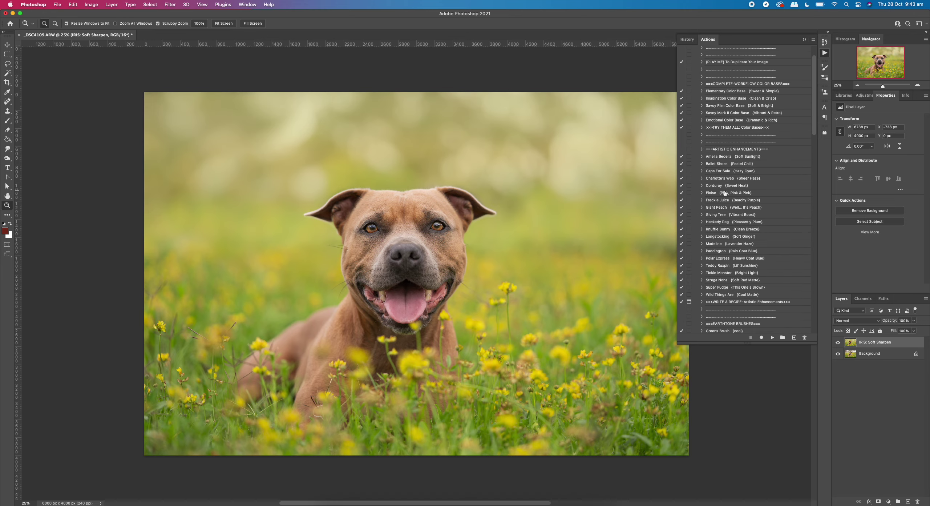
{"action": "scroll", "coordinate": [725, 193], "scroll_direction": "up", "scroll_amount": 7}
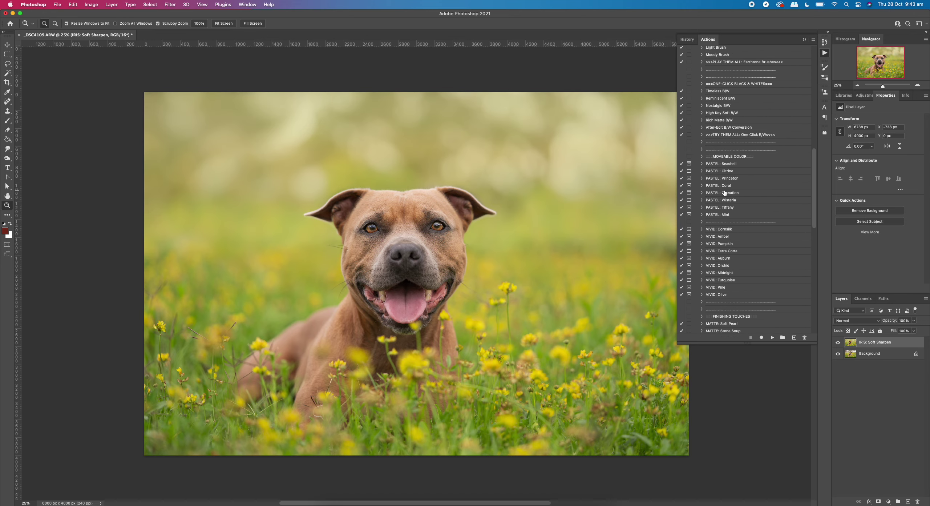
Try the VIVID: Cornsilk action with its gradient burst moved above the dog's head, and discard the resulting layer.
{"action": "left_click", "coordinate": [714, 230]}
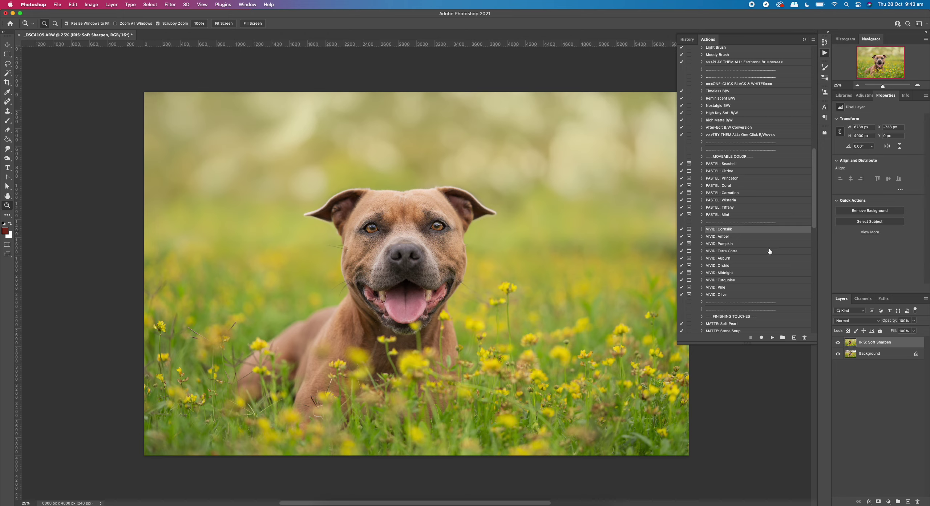
{"action": "left_click", "coordinate": [772, 338]}
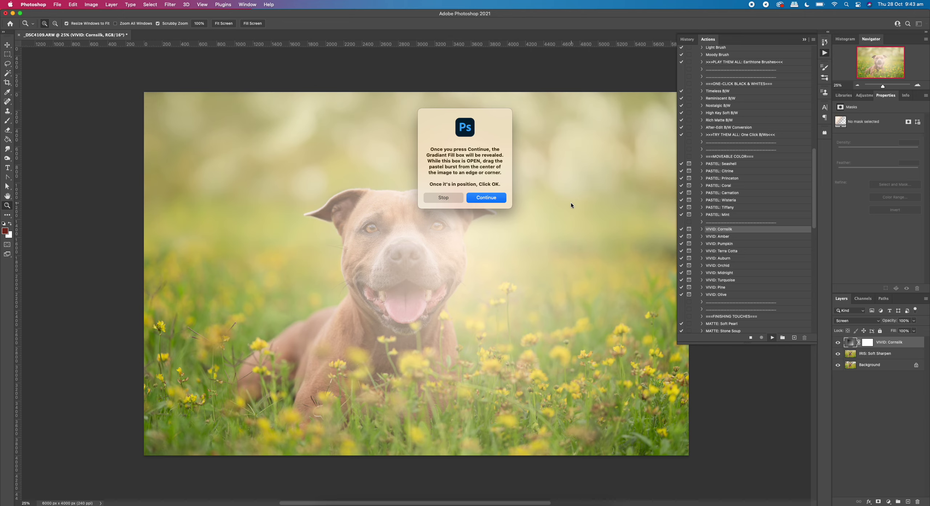
{"action": "left_click", "coordinate": [491, 199]}
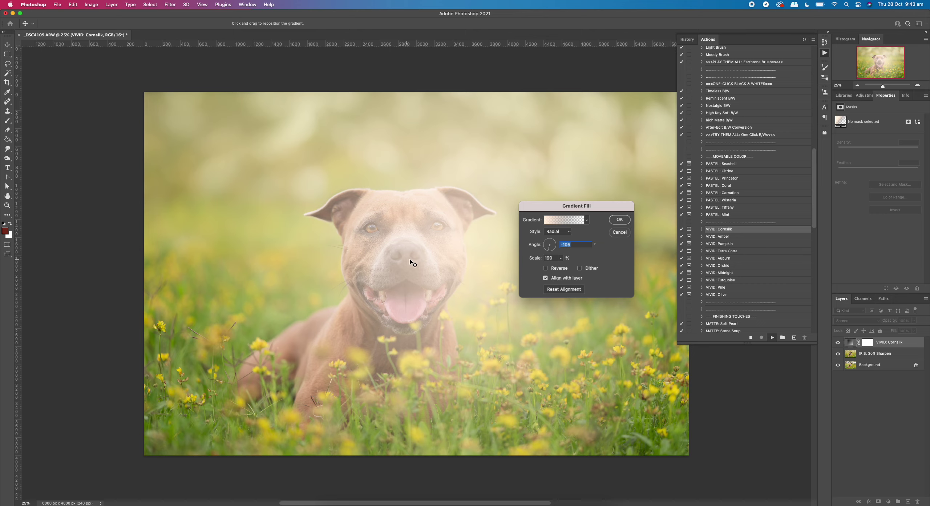
{"action": "left_click_drag", "start_coordinate": [422, 225], "coordinate": [433, 150]}
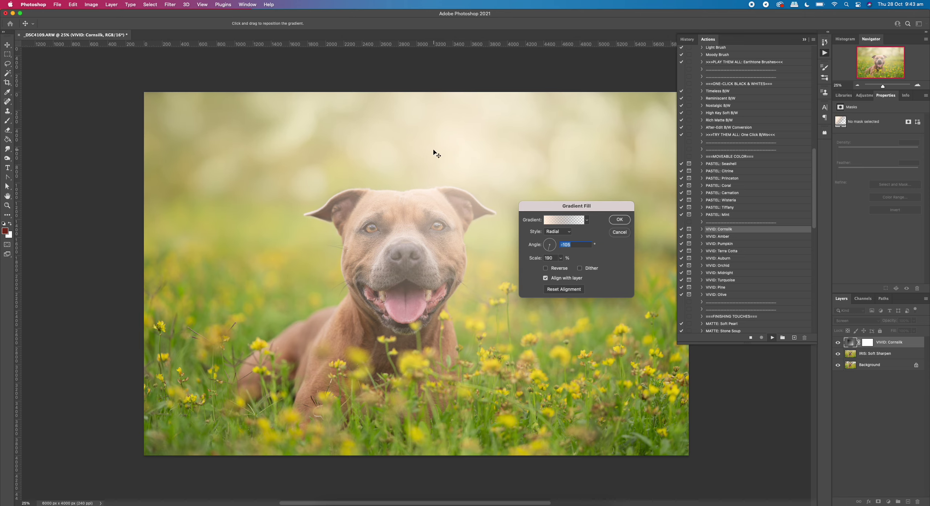
{"action": "left_click", "coordinate": [621, 234]}
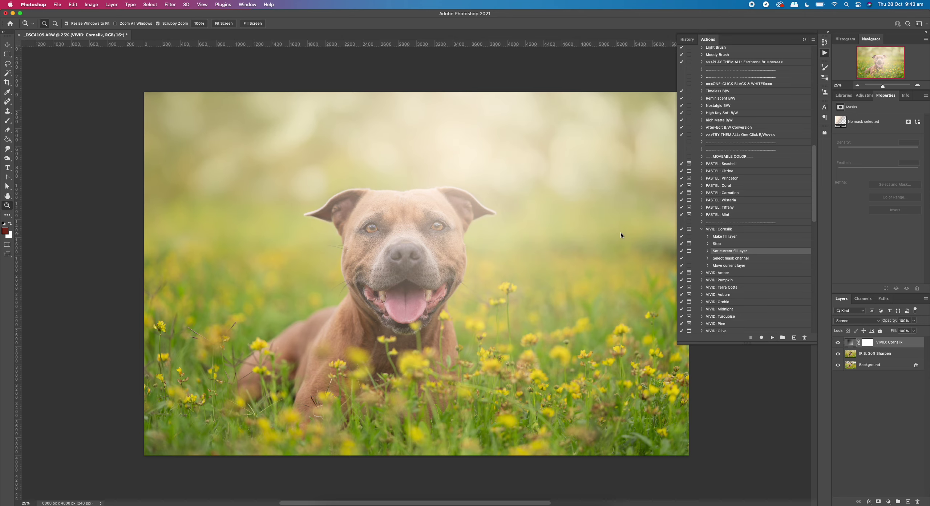
{"action": "key", "text": "Delete"}
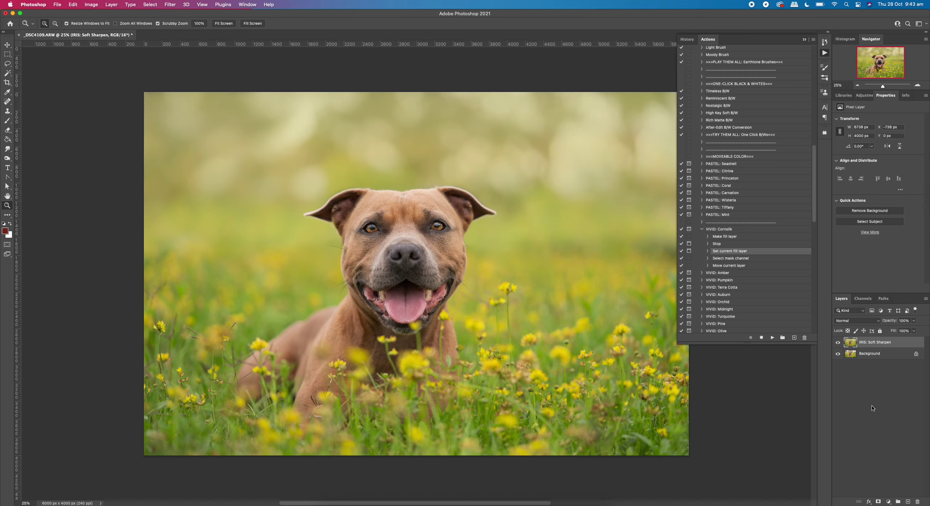
Undo back past the layer merge to restore the separate eye-retouching layers.
{"action": "key", "text": "super+z"}
{"action": "key", "text": "super+z"}
{"action": "key", "text": "super+z"}
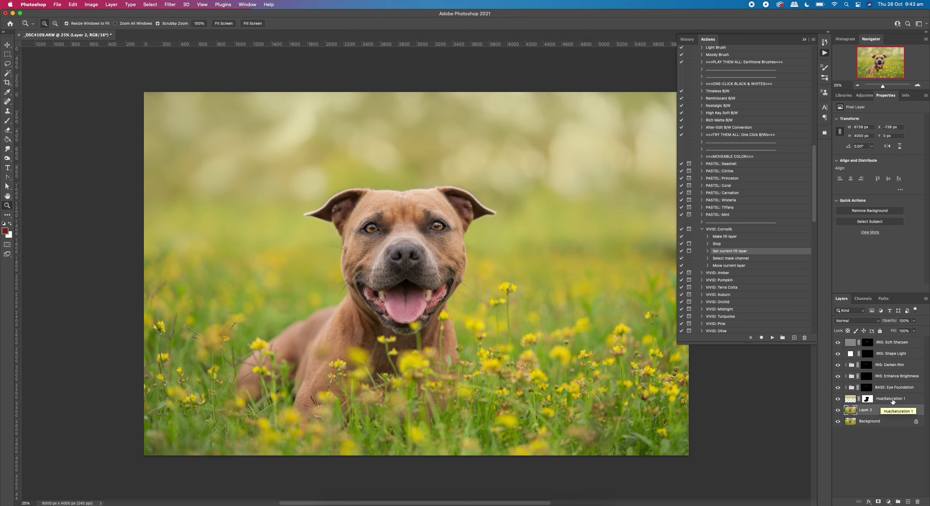
Run the VIVID: Cornsilk action again on the unmerged layers and accept its gradient fill at the default central position.
{"action": "left_click", "coordinate": [718, 230]}
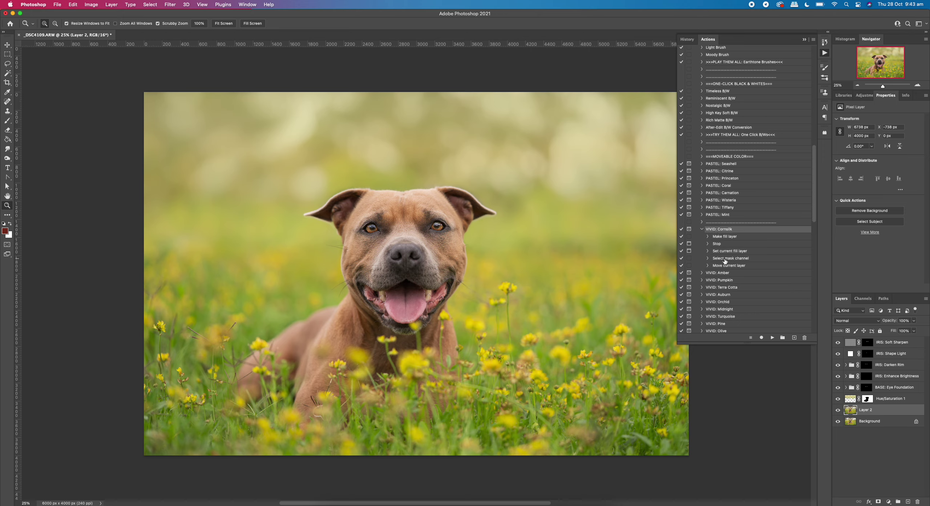
{"action": "left_click", "coordinate": [703, 229]}
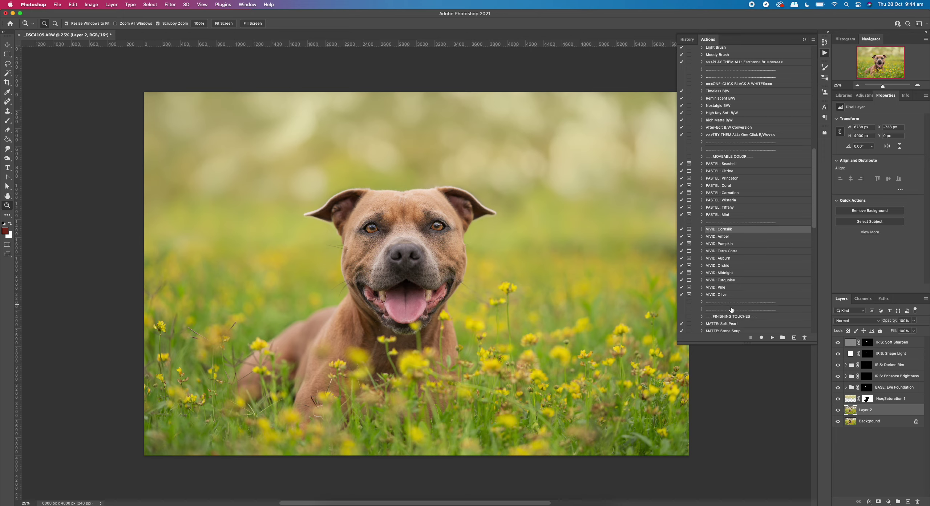
{"action": "left_click", "coordinate": [772, 337]}
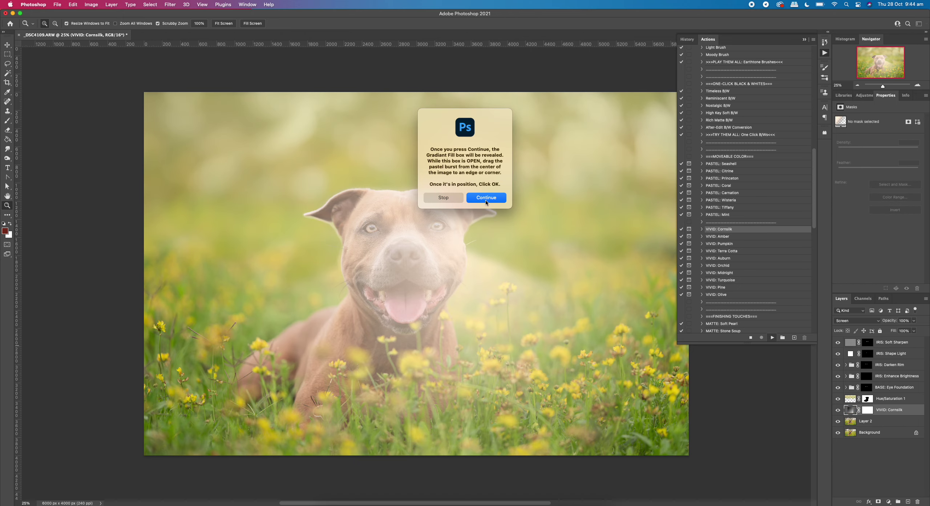
{"action": "left_click", "coordinate": [486, 198]}
{"action": "left_click", "coordinate": [620, 220]}
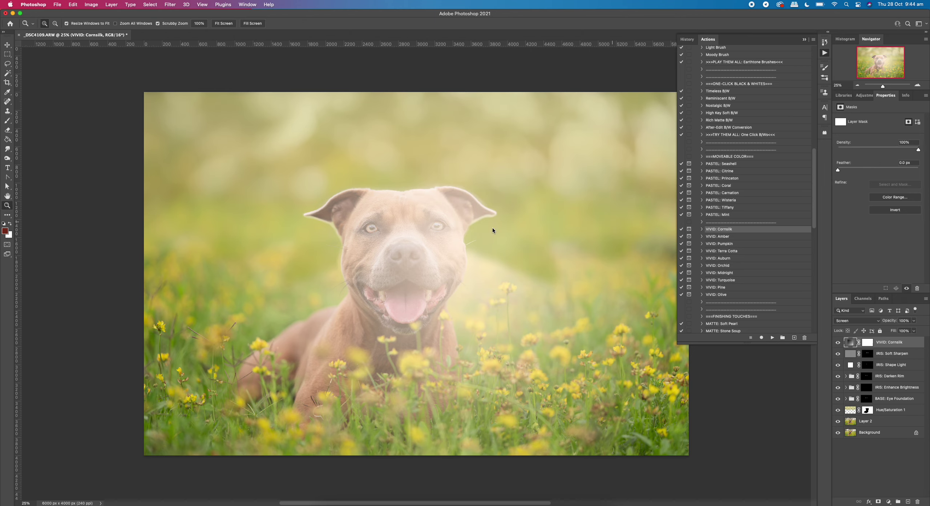
{"action": "left_click_drag", "start_coordinate": [421, 263], "coordinate": [426, 247]}
{"action": "right_click", "coordinate": [427, 248]}
{"action": "left_click", "coordinate": [438, 253]}
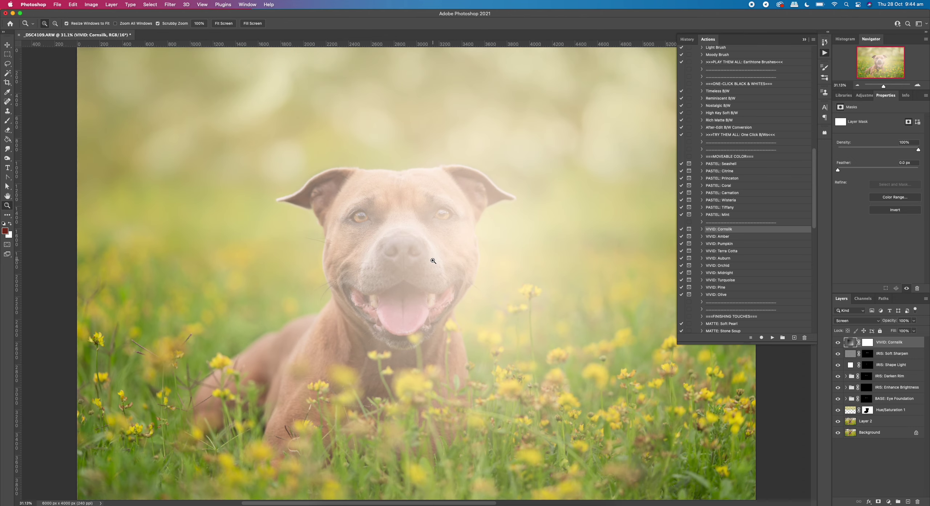
Reopen the VIVID: Cornsilk gradient fill and reposition its light burst above the dog's head, keeping the radial style.
{"action": "right_click", "coordinate": [412, 237]}
{"action": "left_click", "coordinate": [419, 285]}
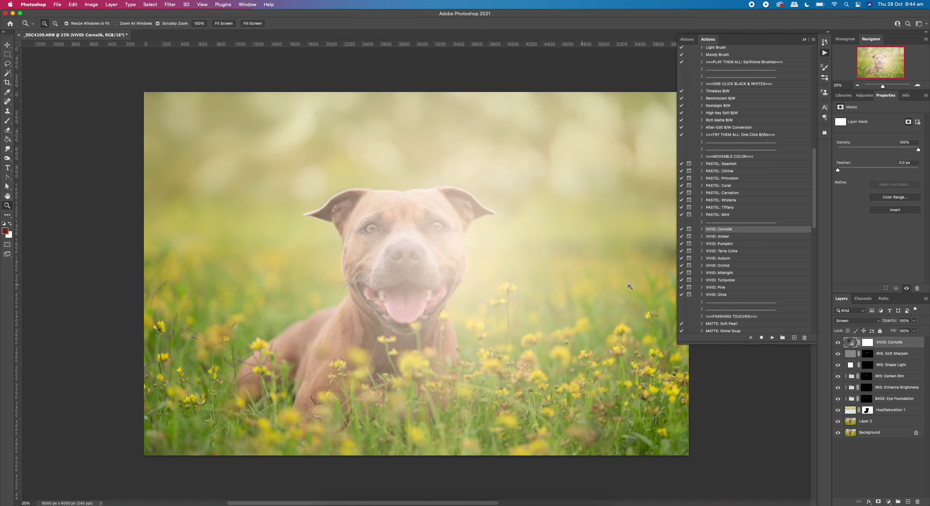
{"action": "left_click", "coordinate": [8, 44]}
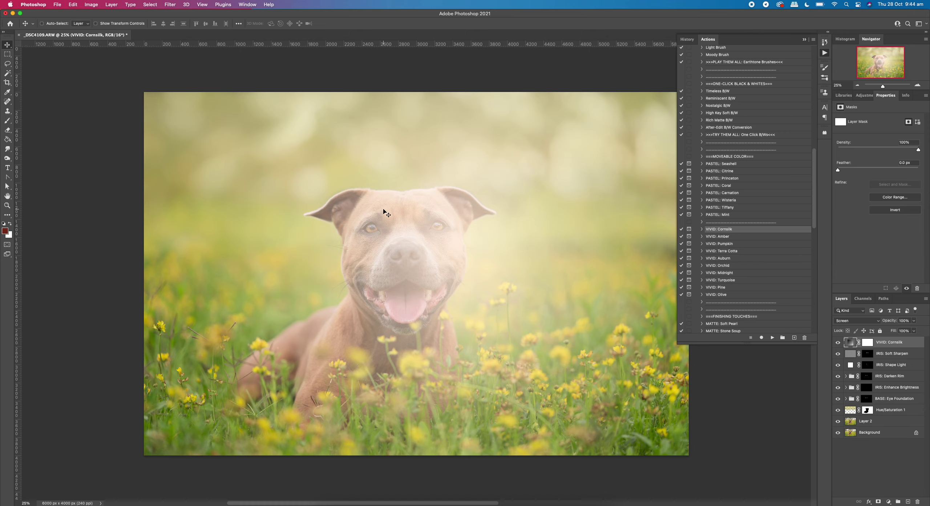
{"action": "left_click", "coordinate": [805, 40]}
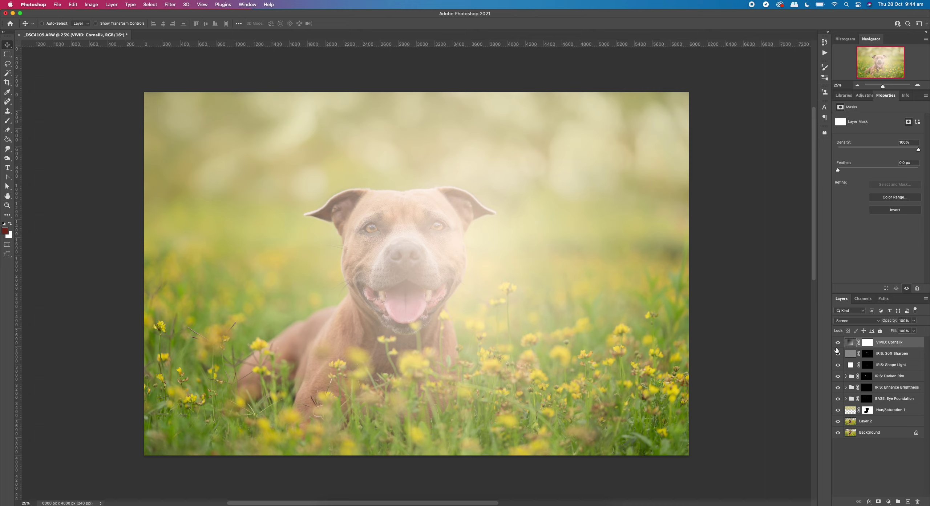
{"action": "double_click", "coordinate": [850, 343]}
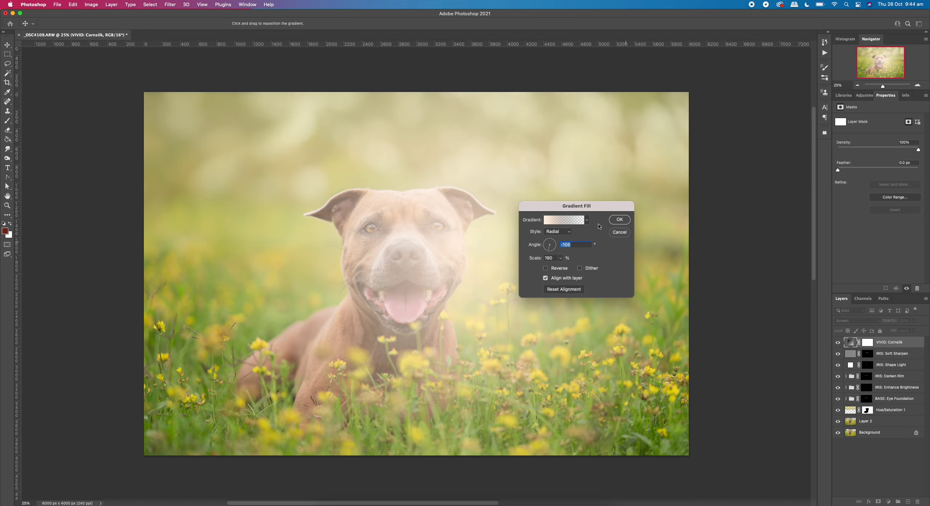
{"action": "left_click_drag", "start_coordinate": [597, 213], "coordinate": [724, 213]}
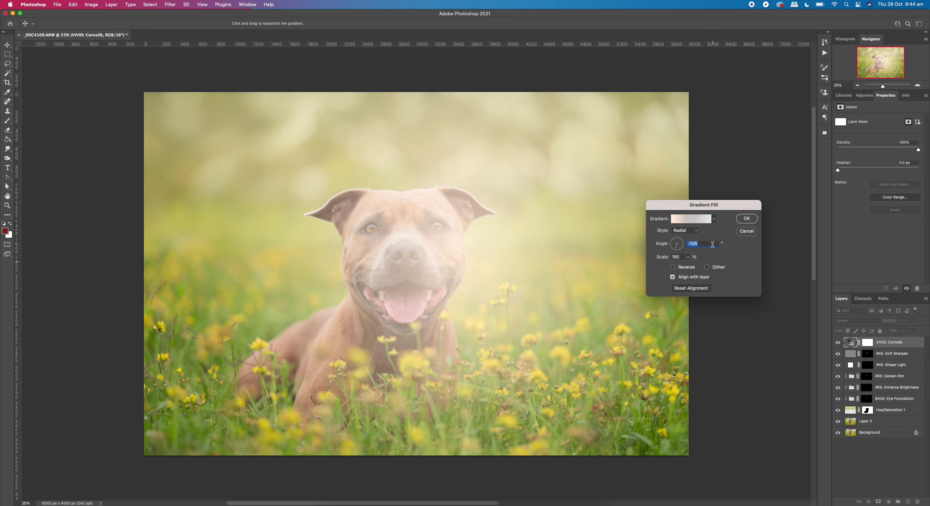
{"action": "left_click_drag", "start_coordinate": [430, 235], "coordinate": [434, 129]}
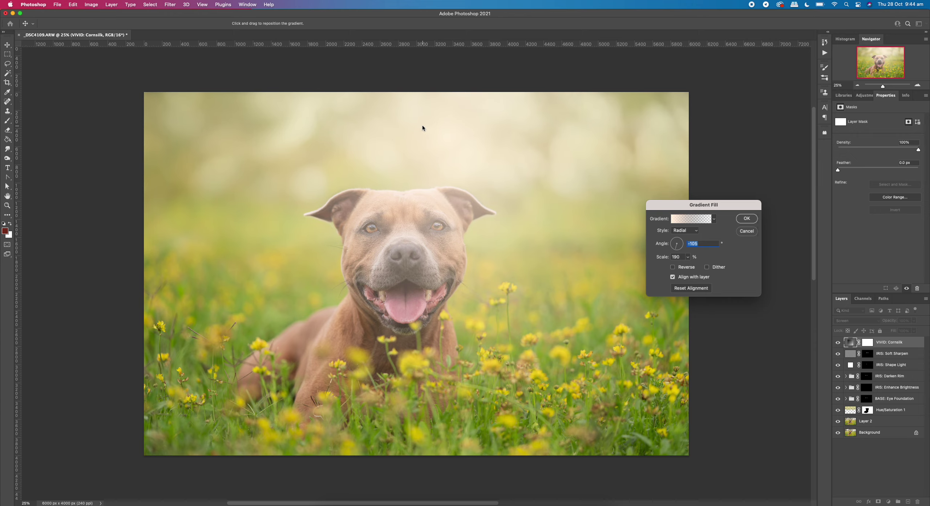
{"action": "left_click_drag", "start_coordinate": [405, 129], "coordinate": [384, 126]}
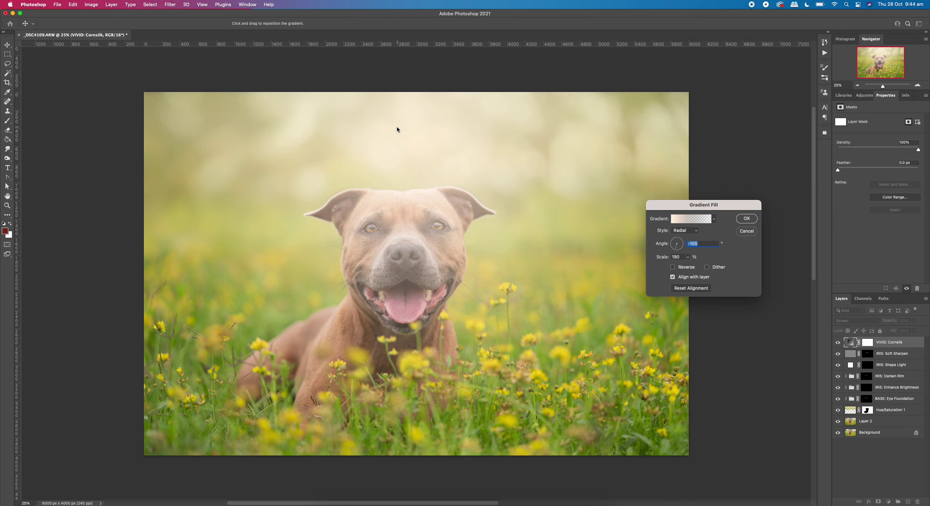
{"action": "left_click", "coordinate": [745, 218]}
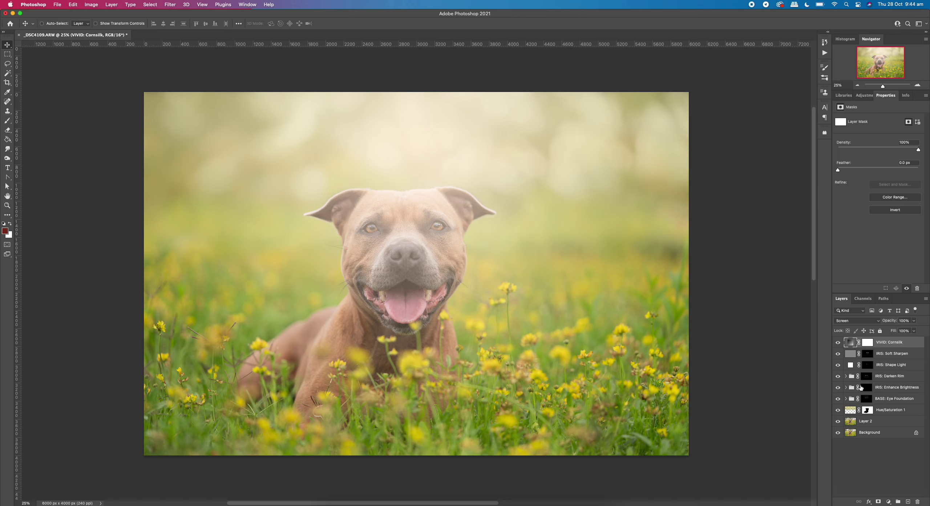
Load the Hue/Saturation 1 layer's mask as a selection and make the VIVID: Cornsilk layer mask active.
{"action": "left_click", "coordinate": [867, 411], "text": "super"}
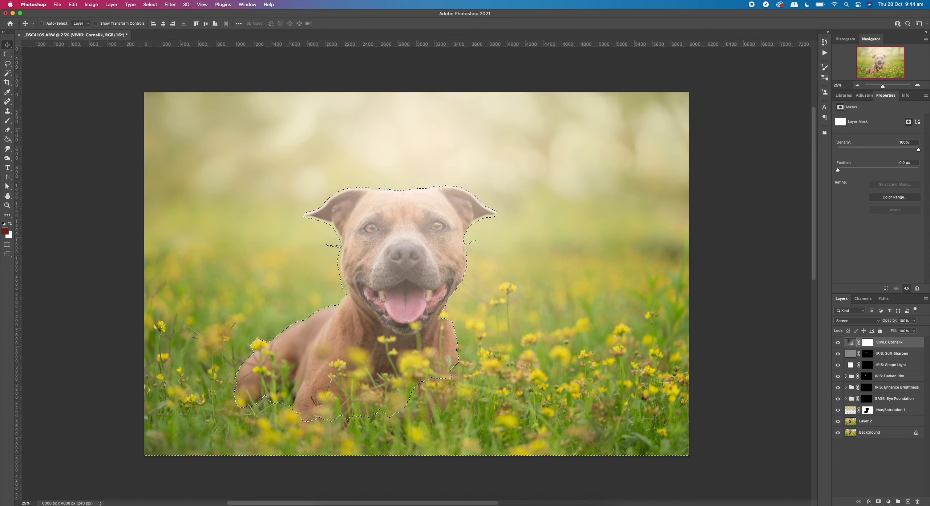
{"action": "left_click", "coordinate": [879, 502]}
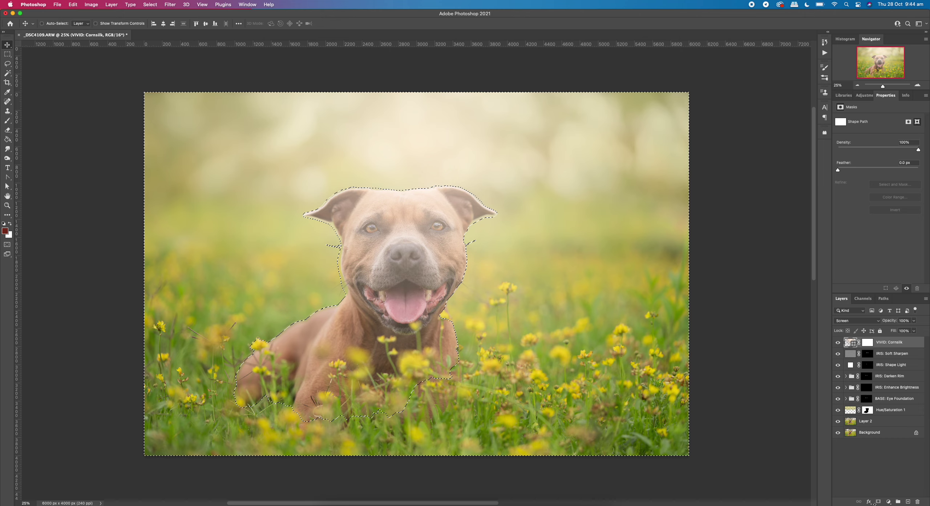
{"action": "left_click", "coordinate": [850, 342]}
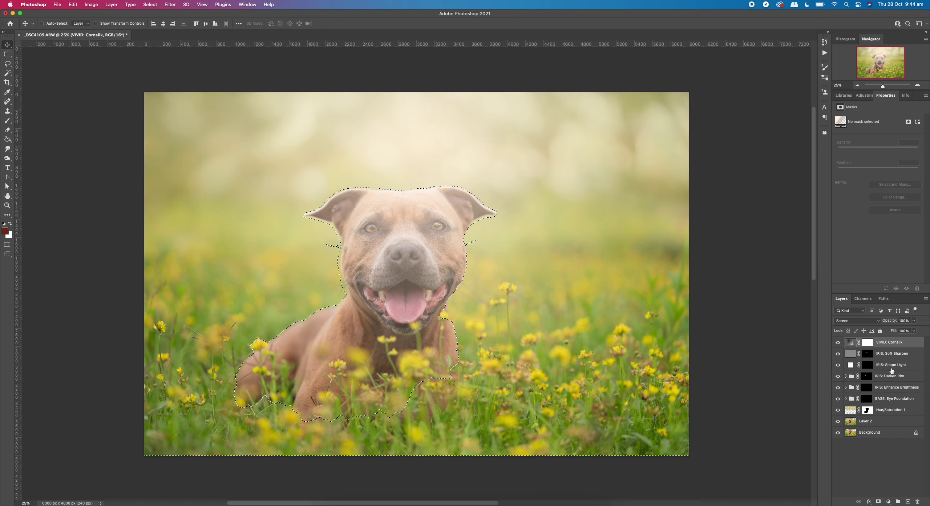
{"action": "left_click", "coordinate": [868, 342]}
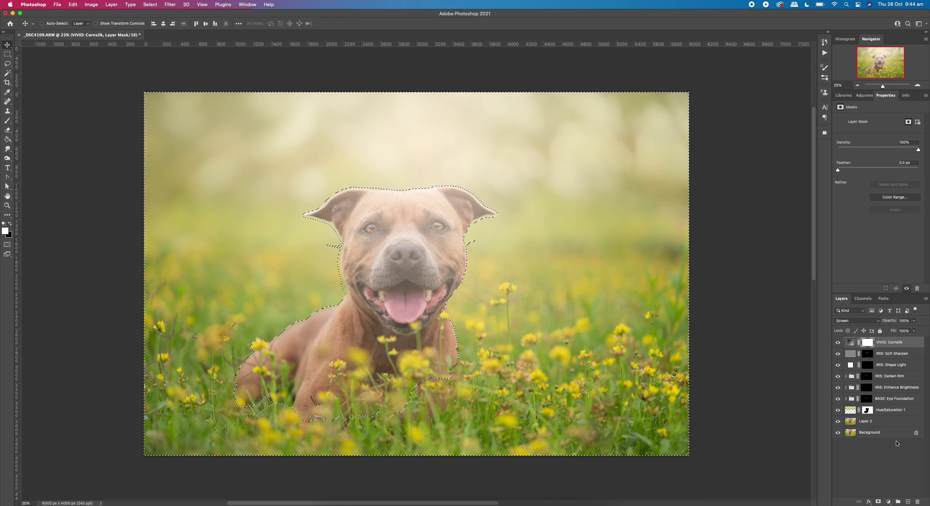
Set up a black 2300 px brush, try painting over the dog on the VIVID: Cornsilk mask, and undo the stroke.
{"action": "left_click", "coordinate": [8, 121]}
{"action": "left_click", "coordinate": [10, 224]}
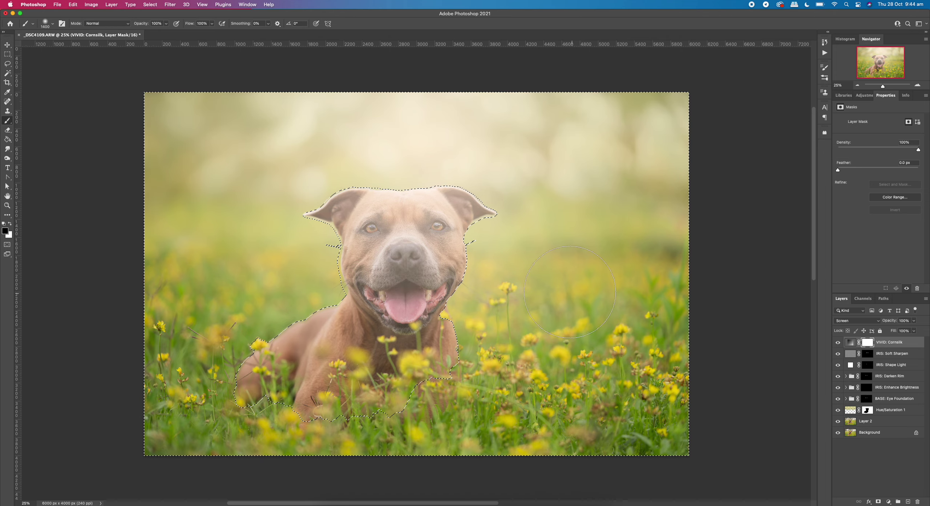
{"action": "key", "text": "bracketright"}
{"action": "key", "text": "bracketright"}
{"action": "key", "text": "bracketright"}
{"action": "key", "text": "bracketright"}
{"action": "key", "text": "bracketright"}
{"action": "key", "text": "bracketright"}
{"action": "key", "text": "bracketright"}
{"action": "key", "text": "bracketright"}
{"action": "key", "text": "bracketright"}
{"action": "left_click", "coordinate": [418, 247]}
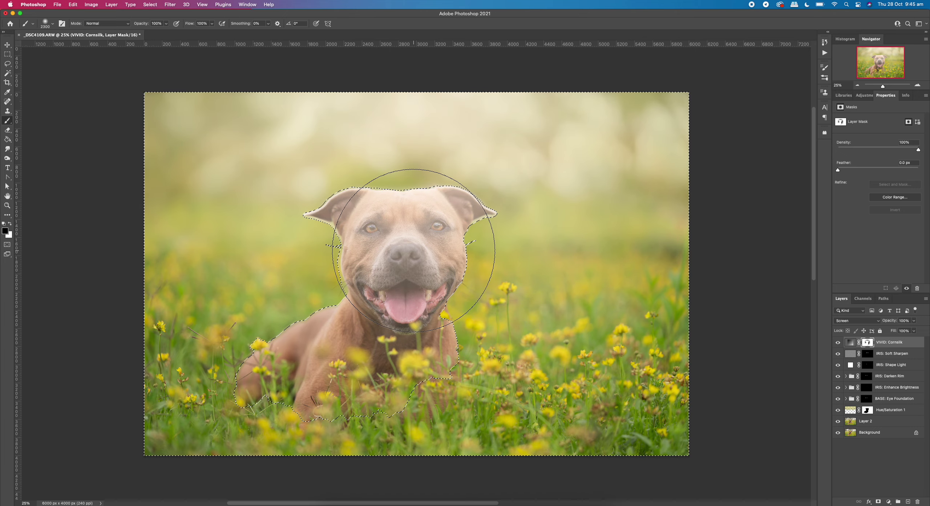
{"action": "key", "text": "super+z"}
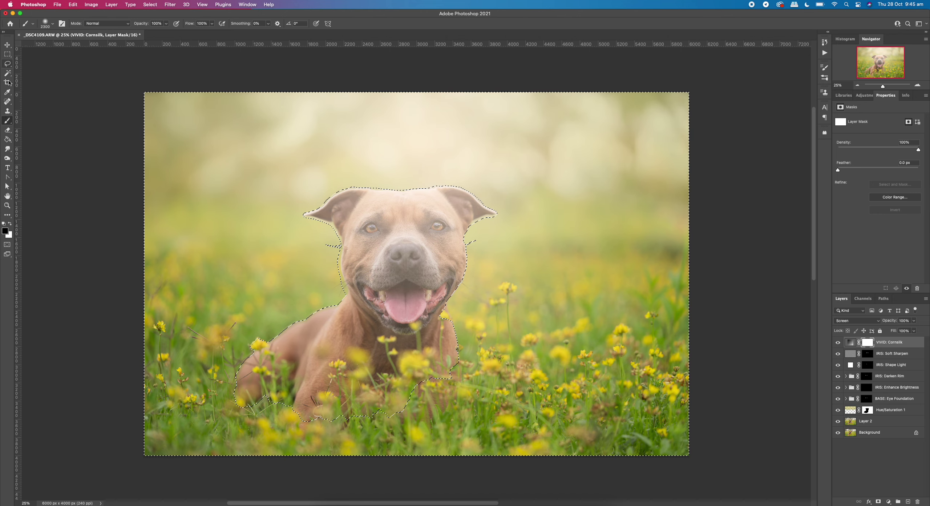
Invert the selection to the dog, paint the haze off it in black on the VIVID: Cornsilk mask, and deselect.
{"action": "left_click", "coordinate": [7, 54]}
{"action": "right_click", "coordinate": [305, 218]}
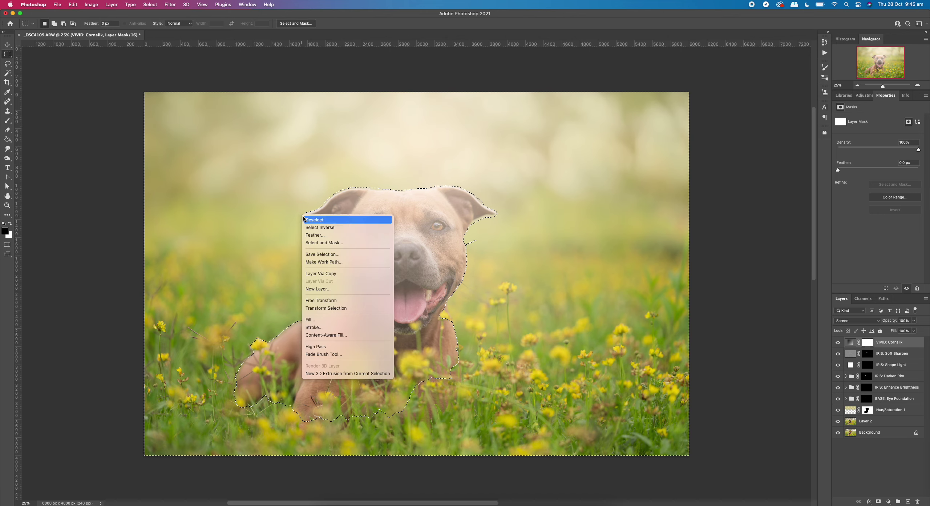
{"action": "left_click", "coordinate": [326, 228]}
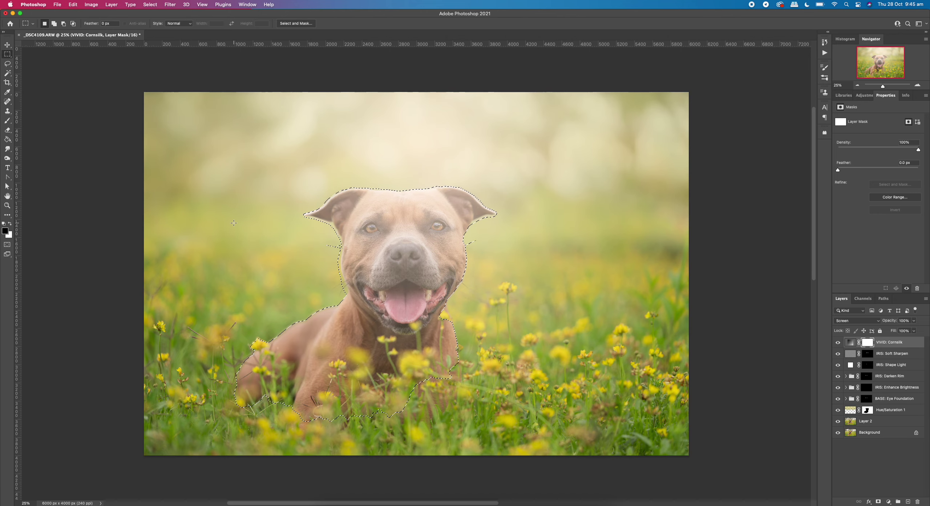
{"action": "left_click", "coordinate": [8, 120]}
{"action": "mouse_move", "coordinate": [420, 208]}
{"action": "left_mouse_down"}
{"action": "mouse_move", "coordinate": [378, 210]}
{"action": "mouse_move", "coordinate": [430, 209]}
{"action": "mouse_move", "coordinate": [359, 315]}
{"action": "mouse_move", "coordinate": [418, 328]}
{"action": "mouse_move", "coordinate": [433, 283]}
{"action": "mouse_move", "coordinate": [411, 247]}
{"action": "left_mouse_up"}
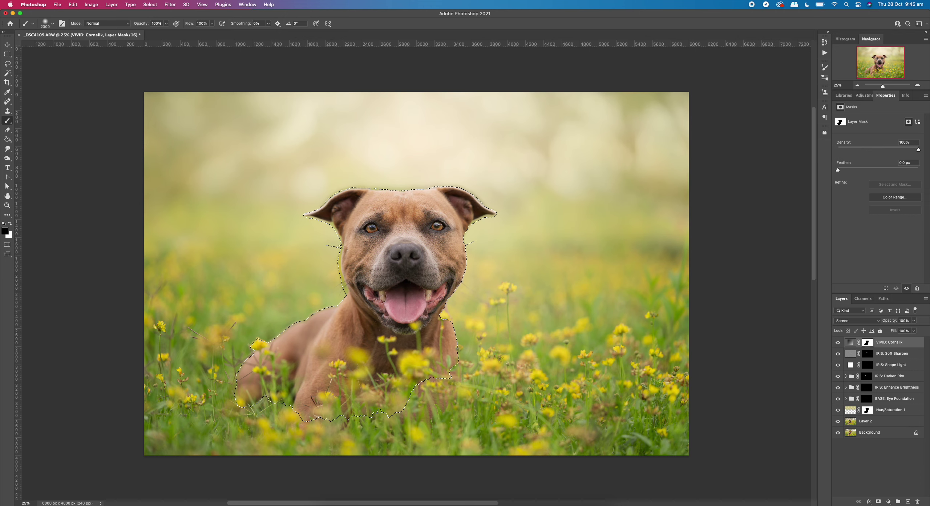
{"action": "left_click", "coordinate": [7, 54]}
{"action": "left_click", "coordinate": [52, 89]}
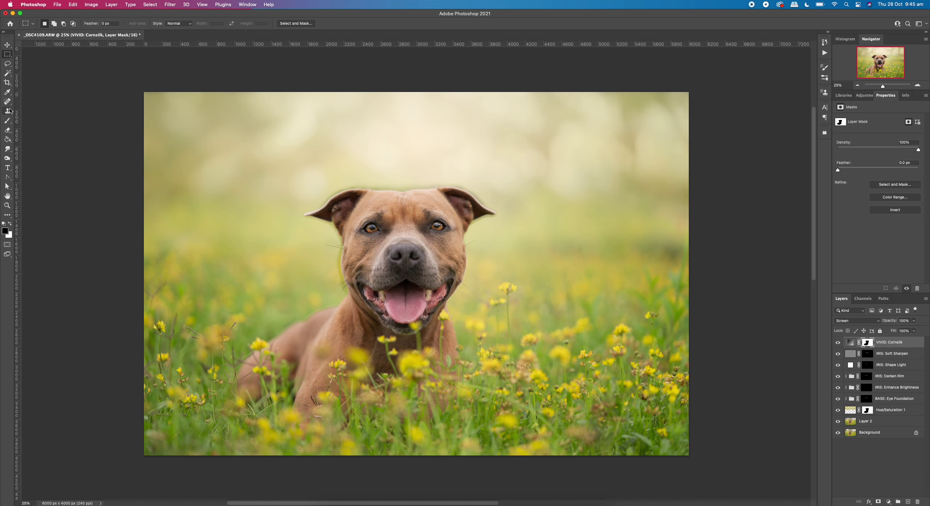
Paint black on the VIVID: Cornsilk mask across the grass and flowers in the lower part of the photo.
{"action": "left_click", "coordinate": [7, 121]}
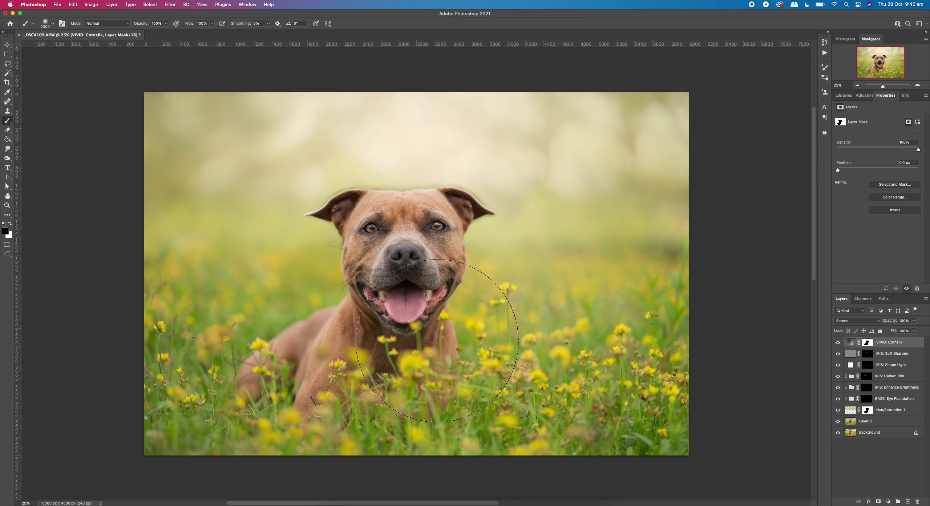
{"action": "mouse_move", "coordinate": [626, 401]}
{"action": "left_mouse_down"}
{"action": "mouse_move", "coordinate": [312, 330]}
{"action": "mouse_move", "coordinate": [269, 276]}
{"action": "mouse_move", "coordinate": [105, 395]}
{"action": "mouse_move", "coordinate": [116, 394]}
{"action": "left_mouse_up"}
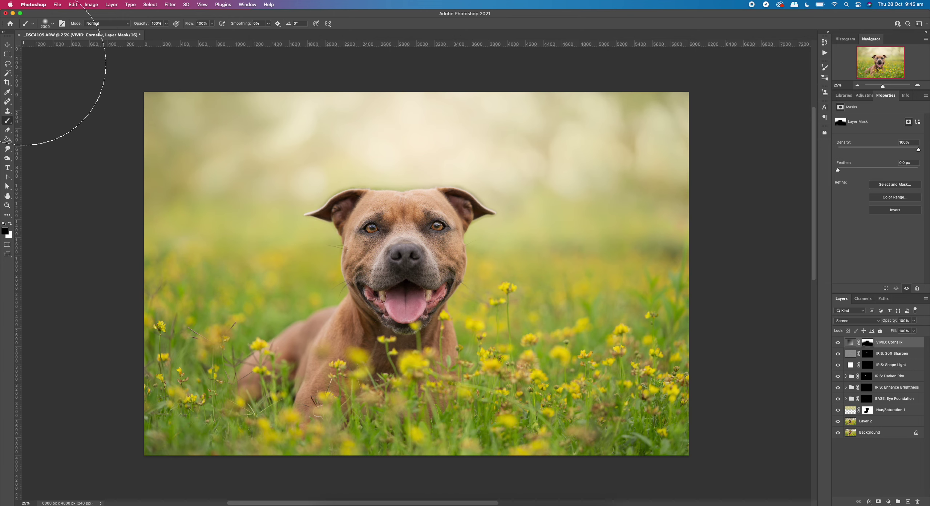
{"action": "left_click", "coordinate": [7, 45]}
Paint white on the VIVID: Cornsilk mask with a small brush along the dog's head and ears to remove the dark edge halo.
{"action": "left_click", "coordinate": [7, 205]}
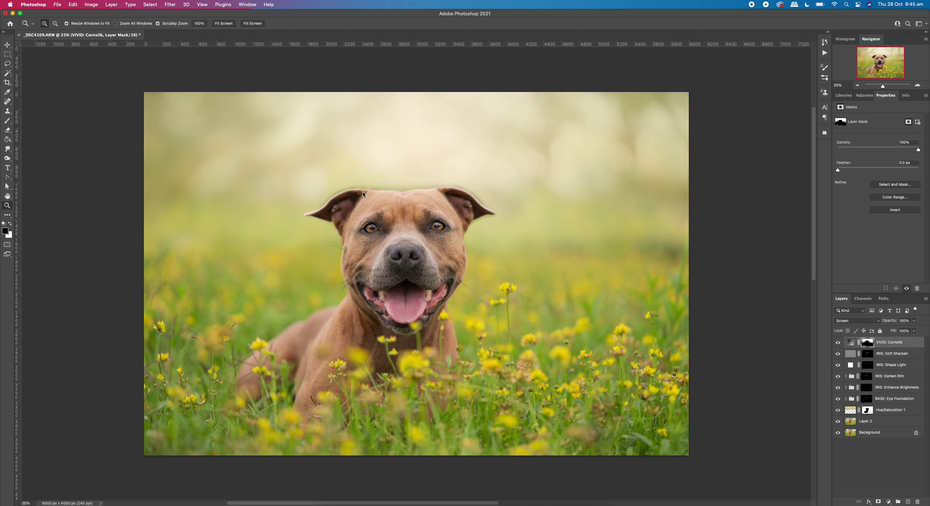
{"action": "left_click", "coordinate": [363, 192]}
{"action": "left_click", "coordinate": [405, 217]}
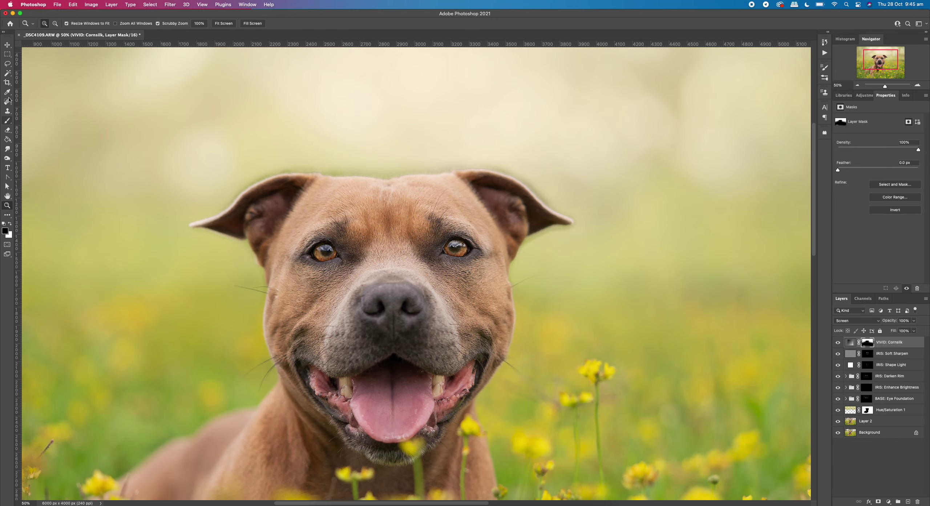
{"action": "left_click", "coordinate": [9, 122]}
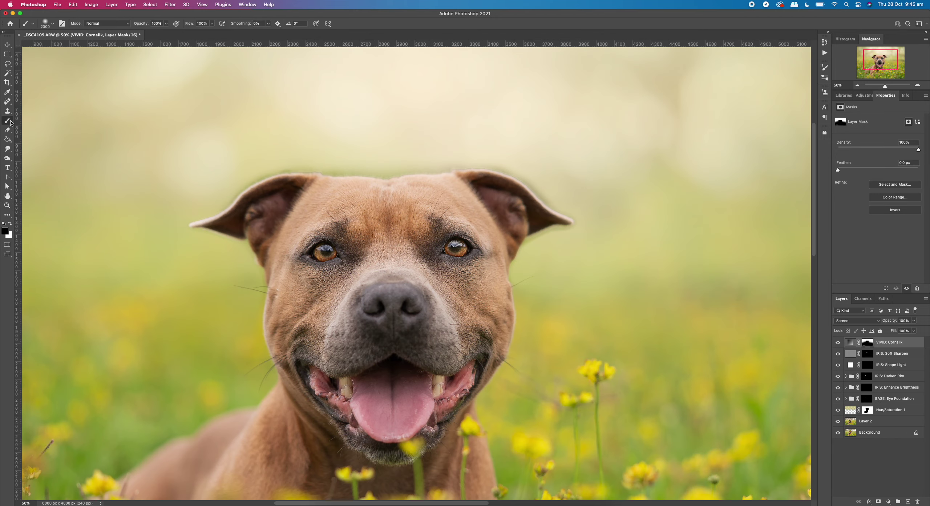
{"action": "left_click", "coordinate": [10, 223]}
{"action": "key", "text": "bracketleft"}
{"action": "key", "text": "bracketleft"}
{"action": "key", "text": "bracketleft"}
{"action": "key", "text": "bracketleft"}
{"action": "key", "text": "bracketleft"}
{"action": "key", "text": "bracketleft"}
{"action": "key", "text": "bracketleft"}
{"action": "key", "text": "bracketleft"}
{"action": "key", "text": "bracketleft"}
{"action": "key", "text": "bracketleft"}
{"action": "key", "text": "bracketleft"}
{"action": "key", "text": "bracketleft"}
{"action": "key", "text": "bracketleft"}
{"action": "key", "text": "bracketleft"}
{"action": "key", "text": "bracketleft"}
{"action": "key", "text": "bracketleft"}
{"action": "key", "text": "bracketleft"}
{"action": "key", "text": "bracketleft"}
{"action": "key", "text": "bracketleft"}
{"action": "key", "text": "bracketleft"}
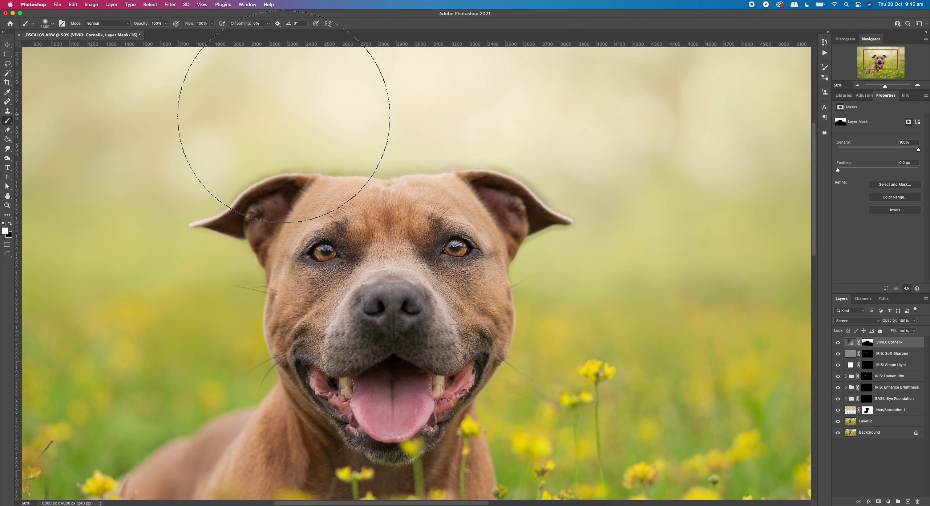
{"action": "key", "text": "bracketleft"}
{"action": "key", "text": "bracketleft"}
{"action": "key", "text": "bracketleft"}
{"action": "key", "text": "bracketleft"}
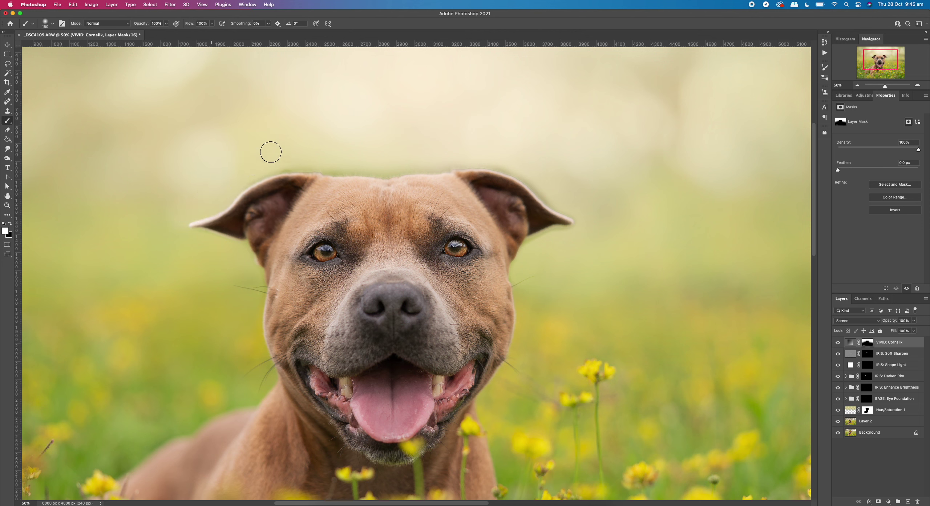
{"action": "mouse_move", "coordinate": [297, 155]}
{"action": "left_mouse_down"}
{"action": "mouse_move", "coordinate": [335, 164]}
{"action": "mouse_move", "coordinate": [455, 158]}
{"action": "mouse_move", "coordinate": [478, 129]}
{"action": "mouse_move", "coordinate": [465, 155]}
{"action": "mouse_move", "coordinate": [508, 165]}
{"action": "mouse_move", "coordinate": [492, 141]}
{"action": "mouse_move", "coordinate": [558, 202]}
{"action": "mouse_move", "coordinate": [575, 208]}
{"action": "mouse_move", "coordinate": [583, 198]}
{"action": "mouse_move", "coordinate": [573, 239]}
{"action": "mouse_move", "coordinate": [535, 243]}
{"action": "mouse_move", "coordinate": [527, 259]}
{"action": "mouse_move", "coordinate": [560, 226]}
{"action": "left_mouse_up"}
{"action": "mouse_move", "coordinate": [224, 245]}
{"action": "left_mouse_down"}
{"action": "mouse_move", "coordinate": [192, 240]}
{"action": "mouse_move", "coordinate": [240, 248]}
{"action": "mouse_move", "coordinate": [256, 287]}
{"action": "mouse_move", "coordinate": [256, 263]}
{"action": "left_mouse_up"}
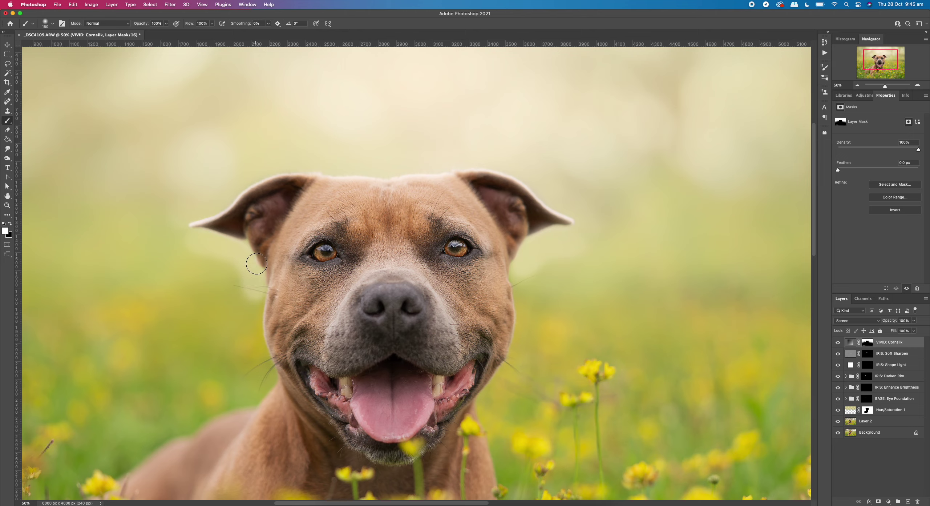
Paint black on the VIVID: Cornsilk mask with a 1200 px brush to clear the light patches beside the dog's face.
{"action": "left_click", "coordinate": [10, 223]}
{"action": "key", "text": "bracketright"}
{"action": "key", "text": "bracketright"}
{"action": "key", "text": "bracketright"}
{"action": "key", "text": "bracketright"}
{"action": "key", "text": "bracketright"}
{"action": "key", "text": "bracketright"}
{"action": "key", "text": "bracketright"}
{"action": "key", "text": "bracketright"}
{"action": "key", "text": "bracketright"}
{"action": "key", "text": "bracketright"}
{"action": "key", "text": "bracketright"}
{"action": "key", "text": "bracketright"}
{"action": "key", "text": "bracketright"}
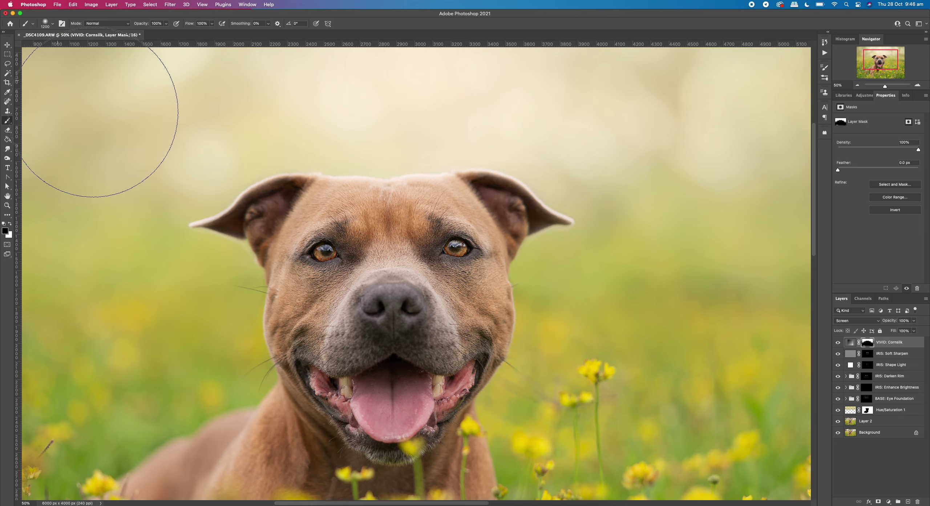
Lower the VIVID: Cornsilk layer's opacity to 71%.
{"action": "left_click", "coordinate": [7, 205]}
{"action": "right_click", "coordinate": [479, 199]}
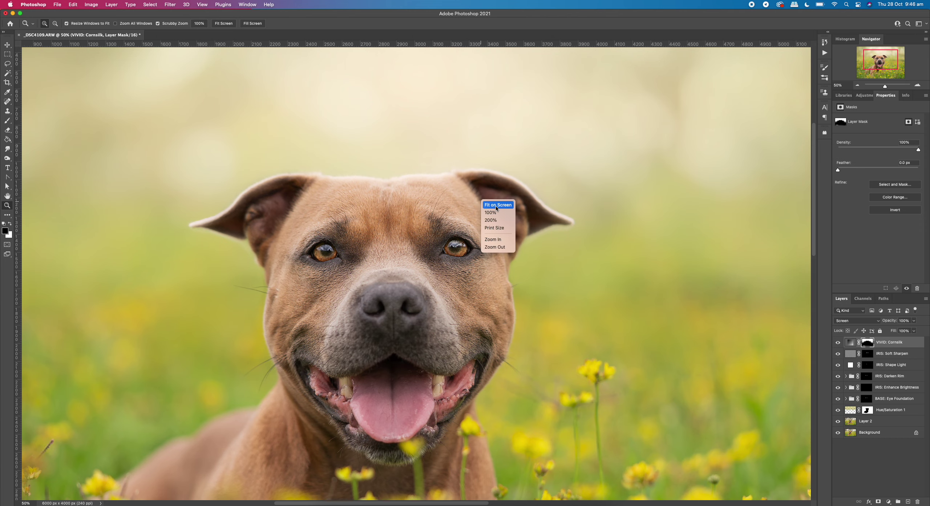
{"action": "left_click", "coordinate": [496, 203]}
{"action": "right_click", "coordinate": [449, 235]}
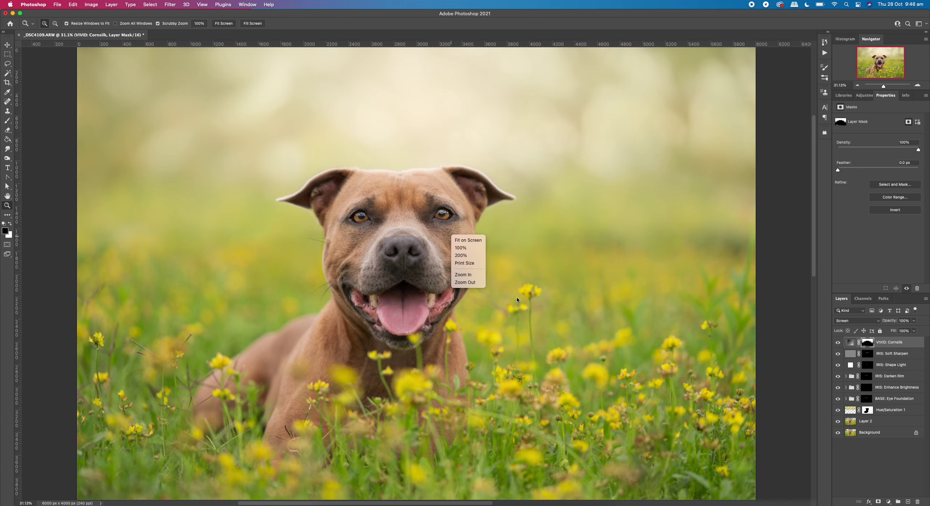
{"action": "left_click", "coordinate": [467, 284]}
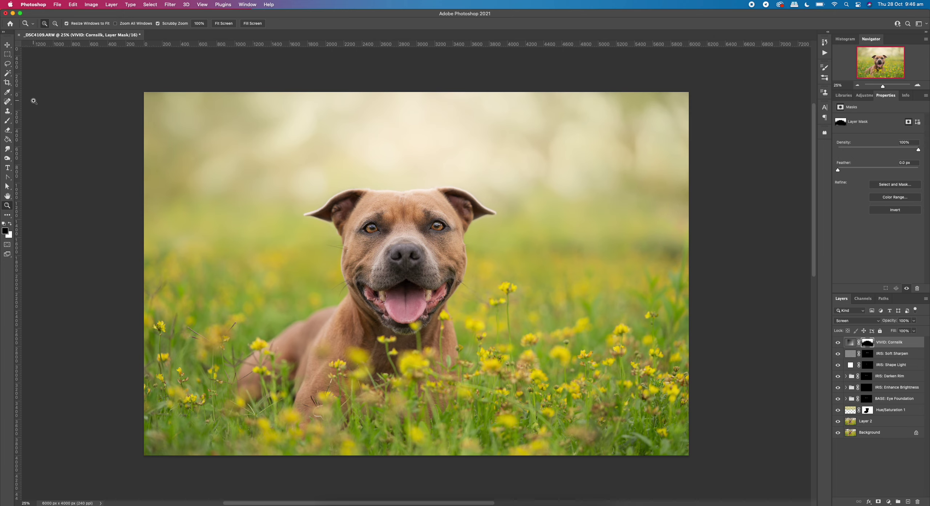
{"action": "left_click", "coordinate": [7, 45]}
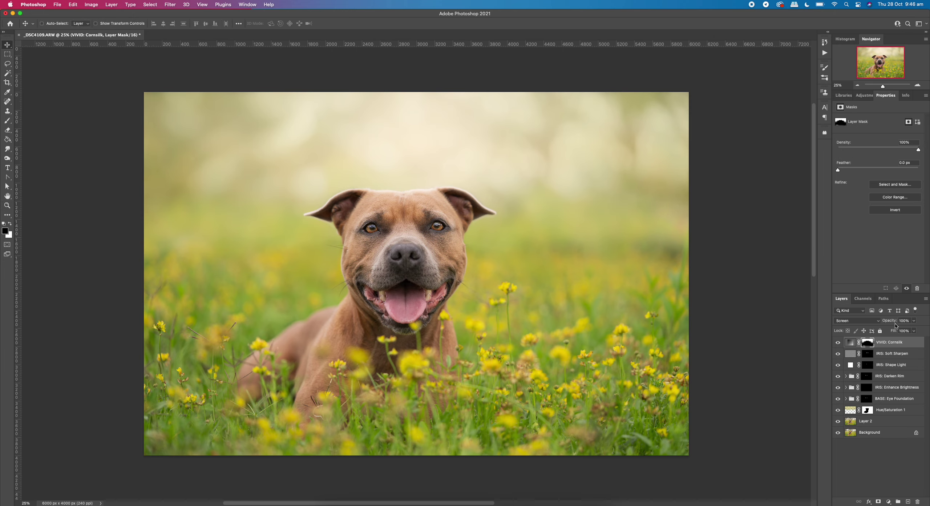
{"action": "left_click_drag", "start_coordinate": [892, 323], "coordinate": [881, 322]}
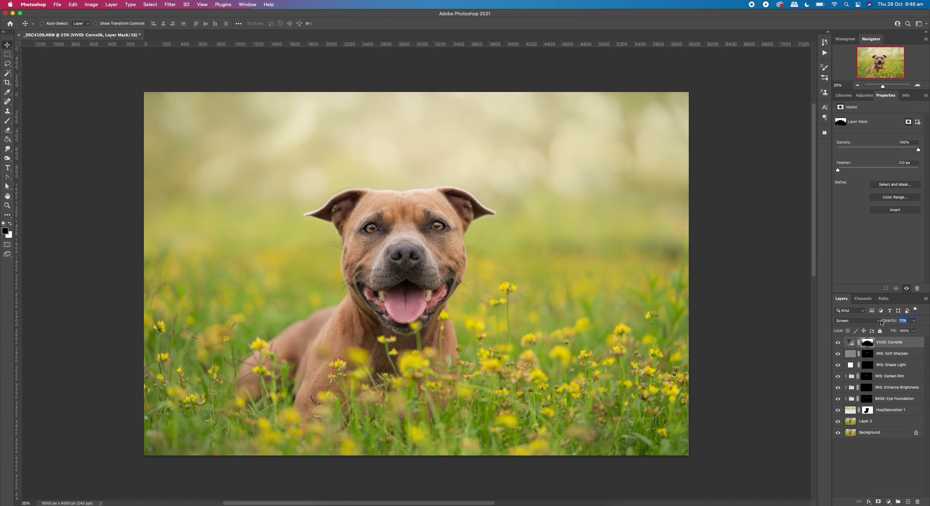
{"action": "key", "text": "Return"}
Toggle the VIVID: Cornsilk layer's visibility to compare the photo with and without the light burst.
{"action": "left_click", "coordinate": [838, 343]}
{"action": "left_click", "coordinate": [837, 343]}
{"action": "left_click", "coordinate": [837, 342]}
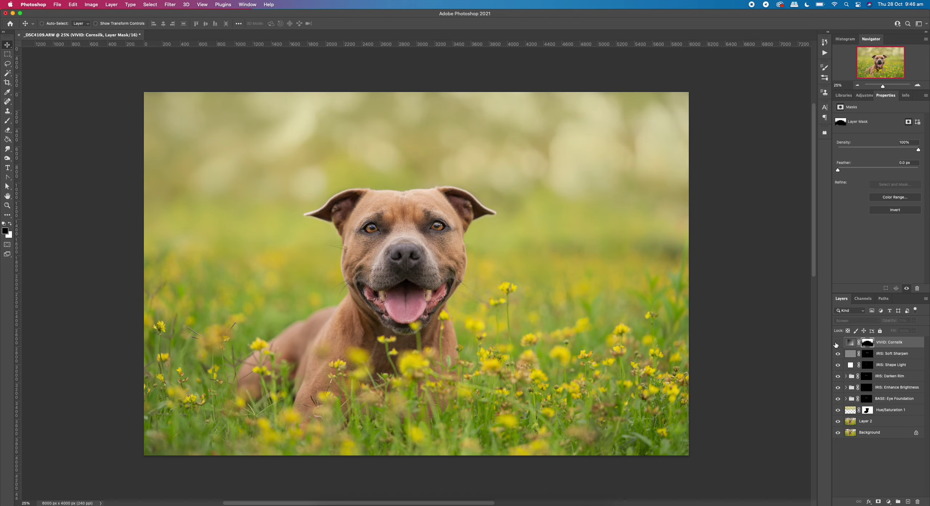
{"action": "left_click", "coordinate": [837, 342]}
{"action": "left_click", "coordinate": [838, 342]}
{"action": "left_click", "coordinate": [838, 342]}
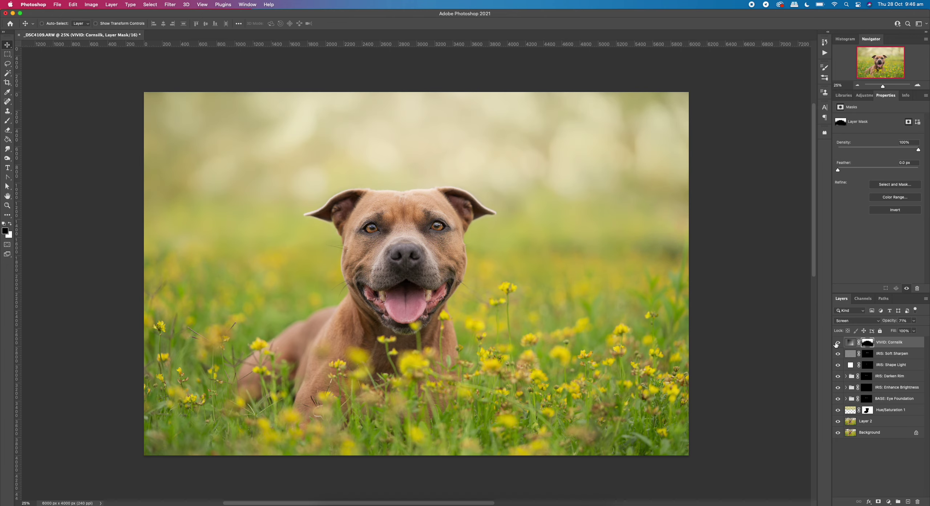
Switch the VIVID: Cornsilk layer off and on repeatedly to judge the light burst at its reduced opacity.
{"action": "left_click", "coordinate": [838, 342]}
{"action": "left_click", "coordinate": [838, 343]}
{"action": "left_click", "coordinate": [838, 343]}
{"action": "left_click", "coordinate": [838, 343]}
{"action": "left_click", "coordinate": [838, 342]}
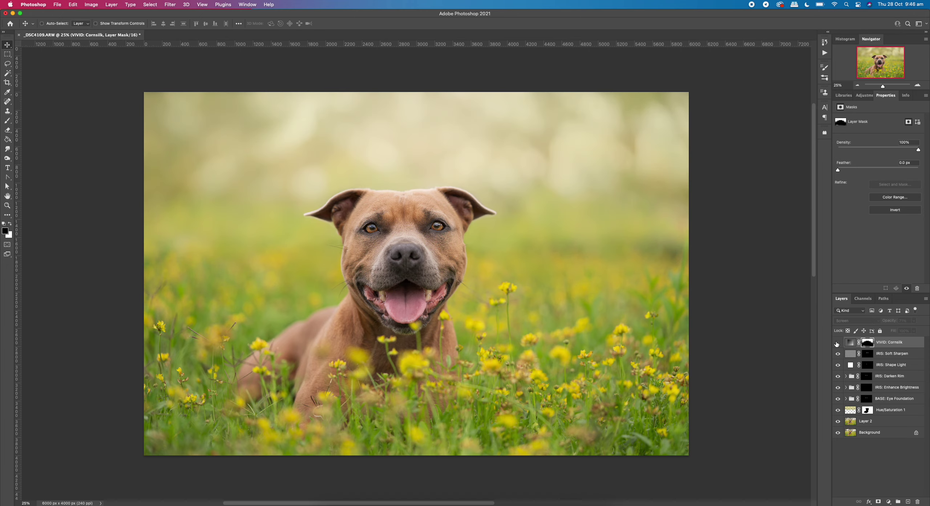
{"action": "left_click", "coordinate": [837, 343]}
{"action": "left_click", "coordinate": [838, 343]}
{"action": "left_click", "coordinate": [838, 343]}
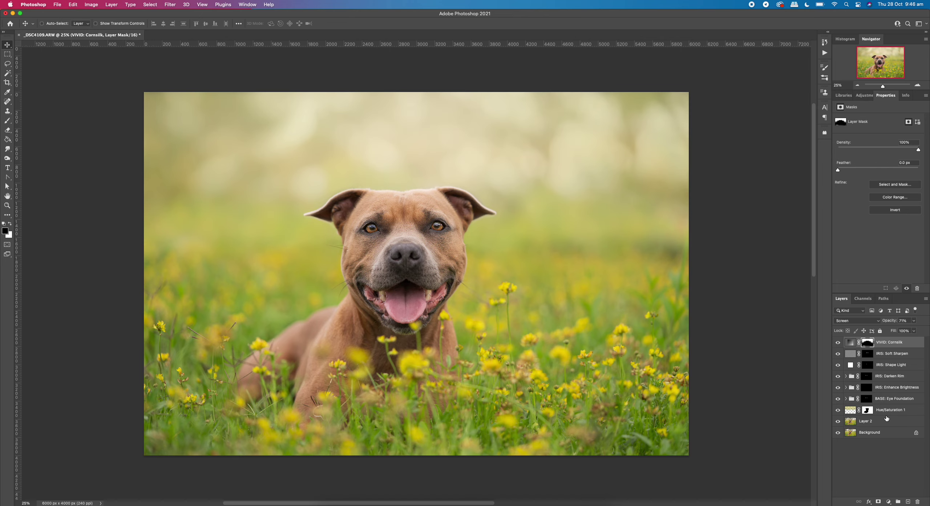
{"action": "left_click", "coordinate": [887, 430], "text": "shift"}
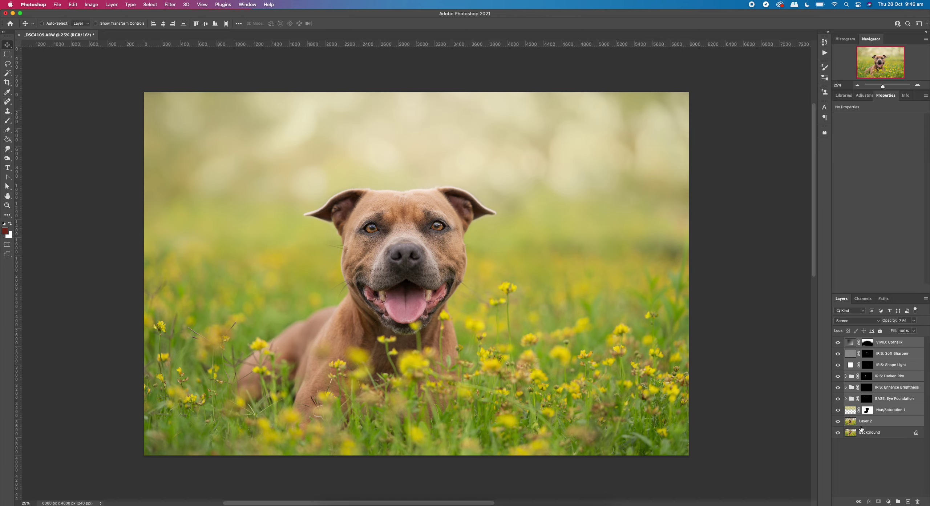
{"action": "key", "text": "super+e"}
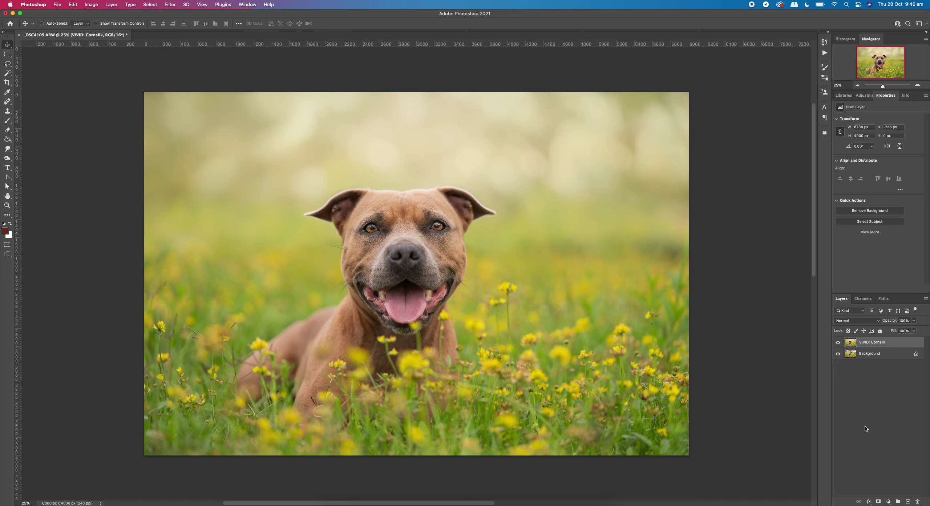
{"action": "left_click", "coordinate": [826, 41]}
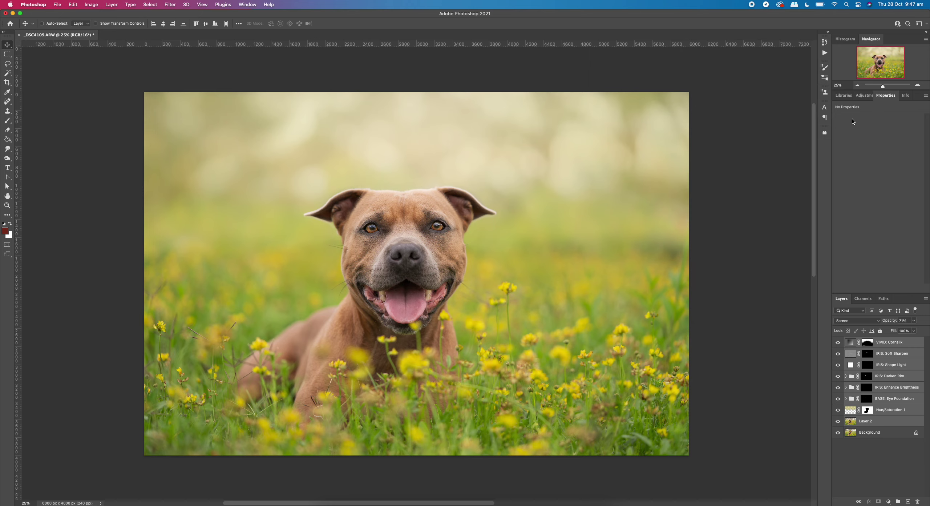
{"action": "left_click", "coordinate": [885, 437]}
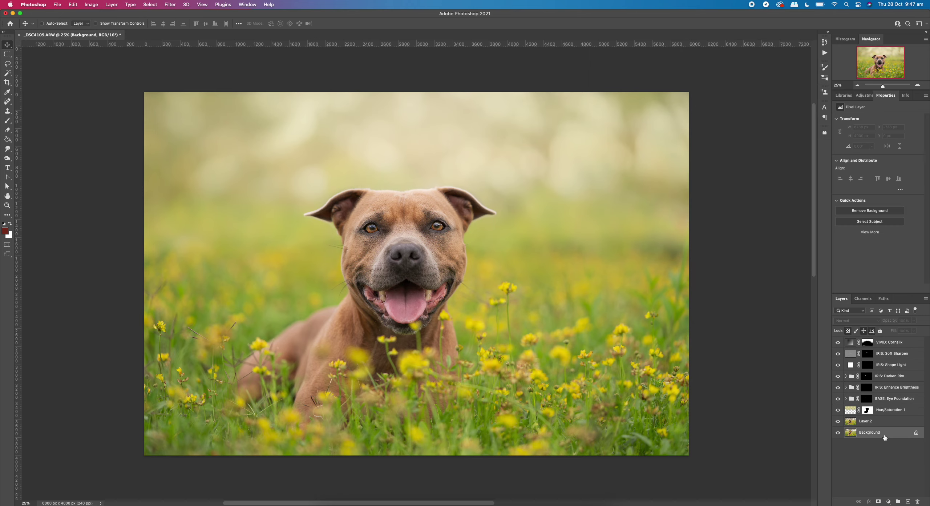
{"action": "left_click", "coordinate": [875, 423]}
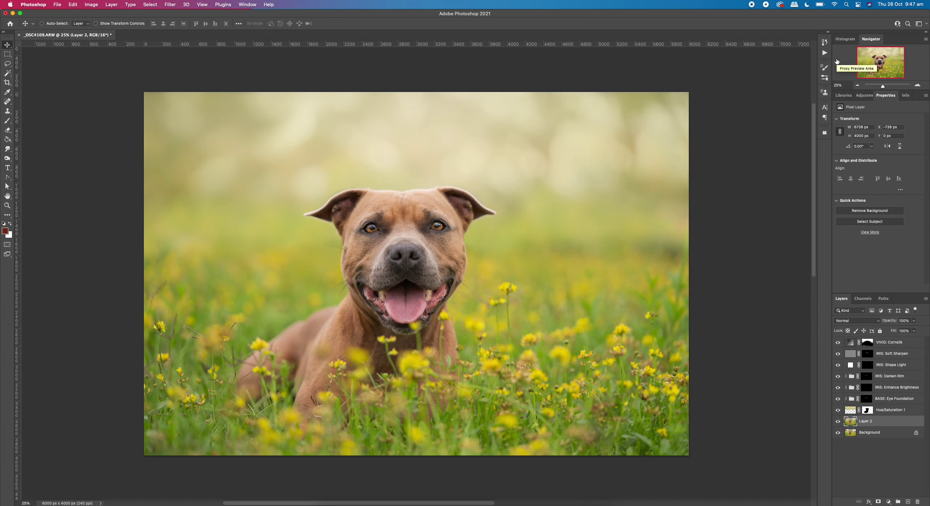
Save a history snapshot of the current edit and compare it with the original _DSC4109.ARW state.
{"action": "left_click", "coordinate": [825, 42]}
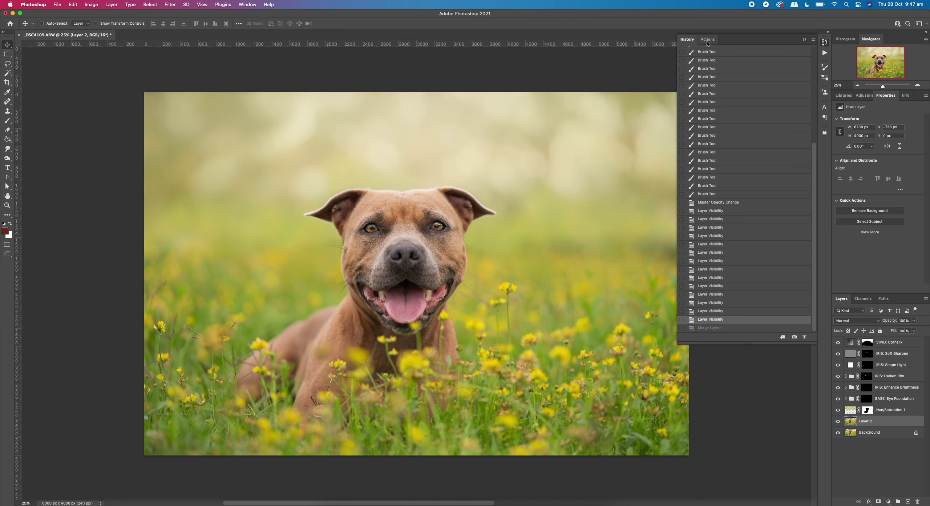
{"action": "left_click", "coordinate": [794, 337]}
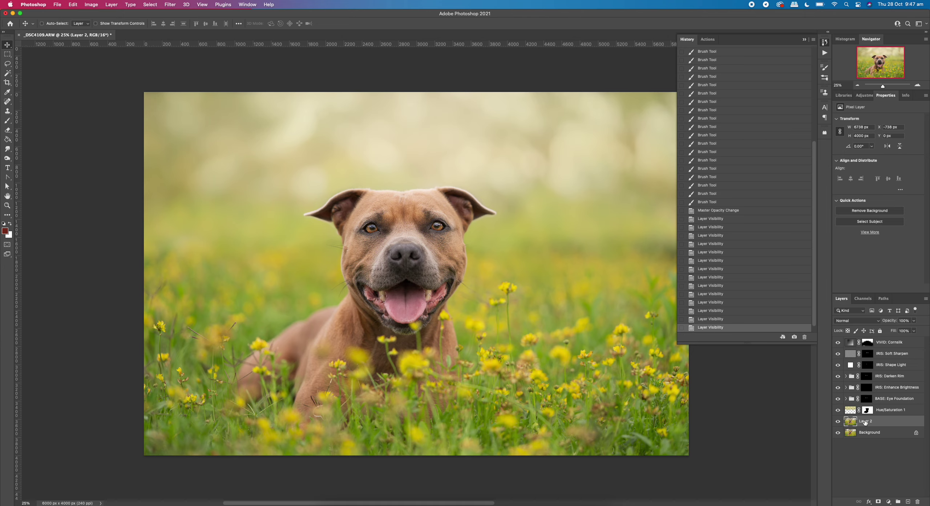
{"action": "left_click_drag", "start_coordinate": [816, 290], "coordinate": [815, 164]}
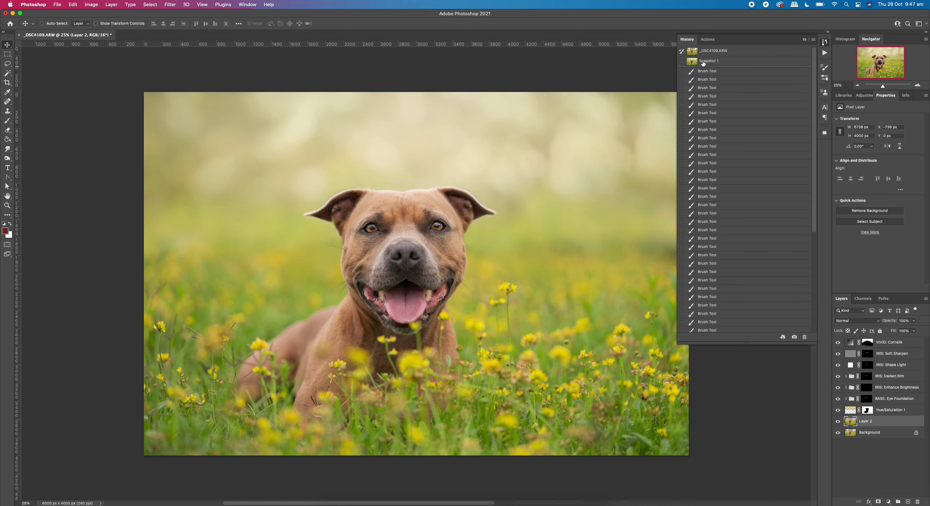
{"action": "left_click", "coordinate": [718, 52]}
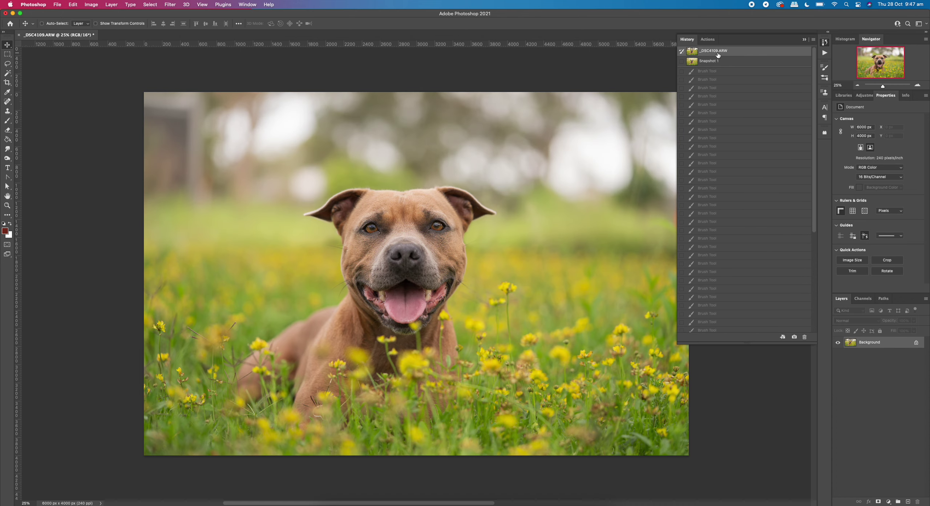
{"action": "left_click", "coordinate": [714, 63]}
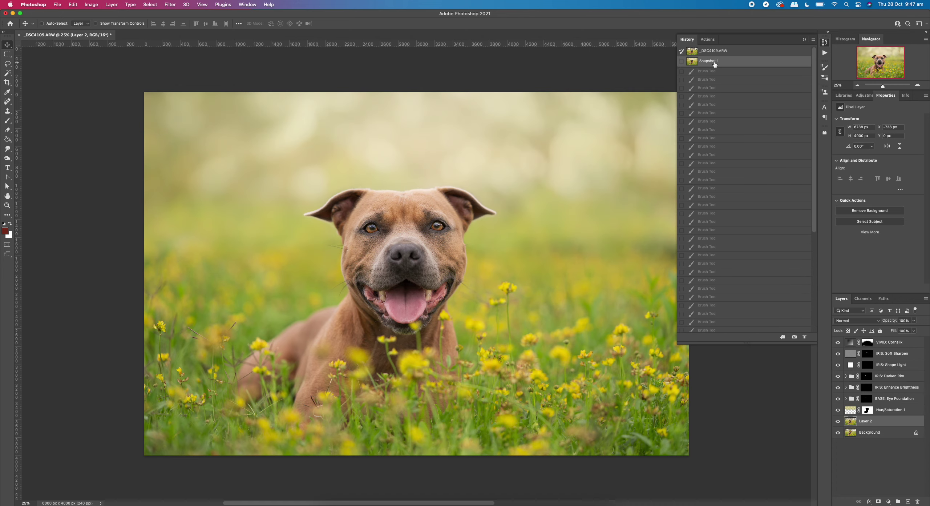
Merge all layers from Background up to VIVID: Cornsilk into a single layer.
{"action": "left_click", "coordinate": [871, 433]}
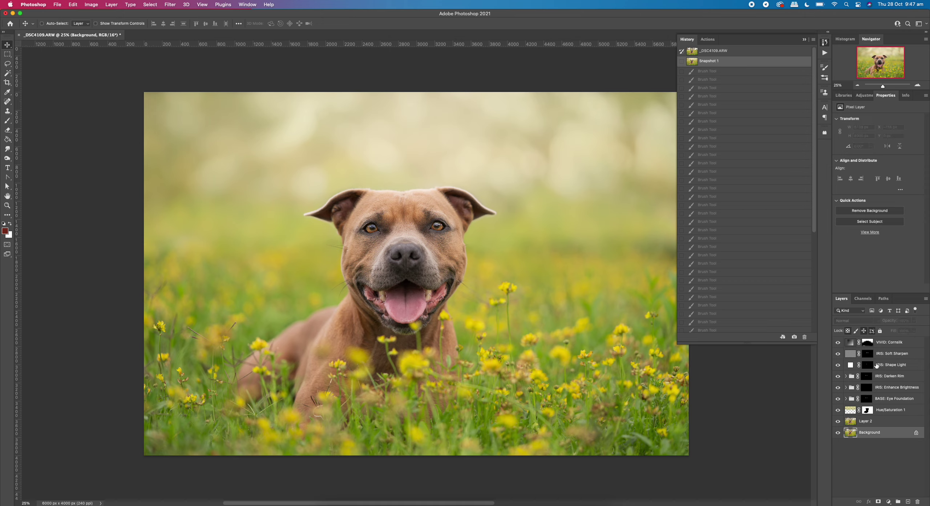
{"action": "left_click", "coordinate": [883, 345], "text": "shift"}
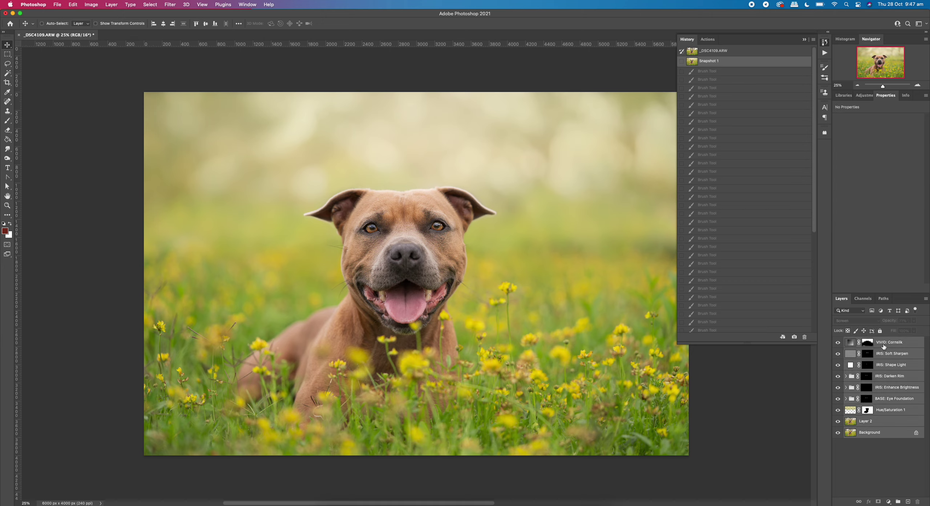
{"action": "key", "text": "super+e"}
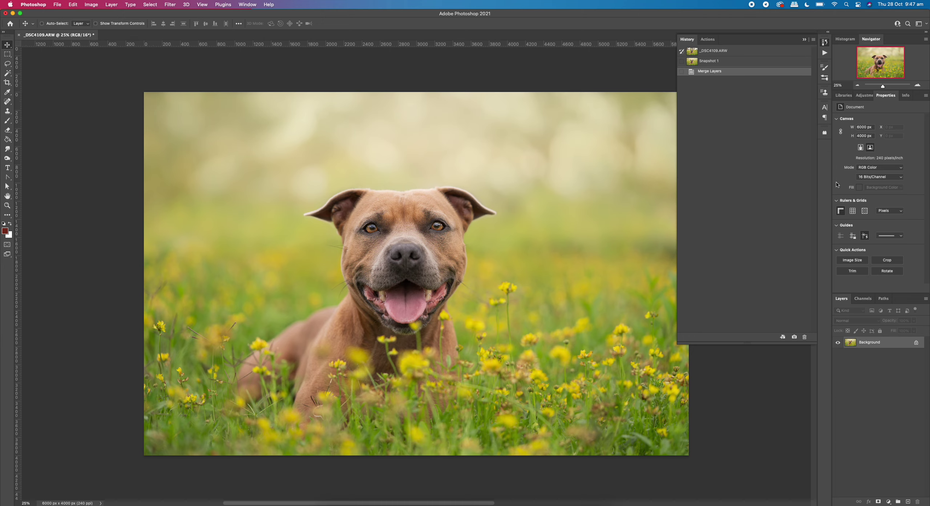
Play the MATTE: Soft Pearl finishing action and compare the photo with and without the matte effect.
{"action": "left_click", "coordinate": [708, 40]}
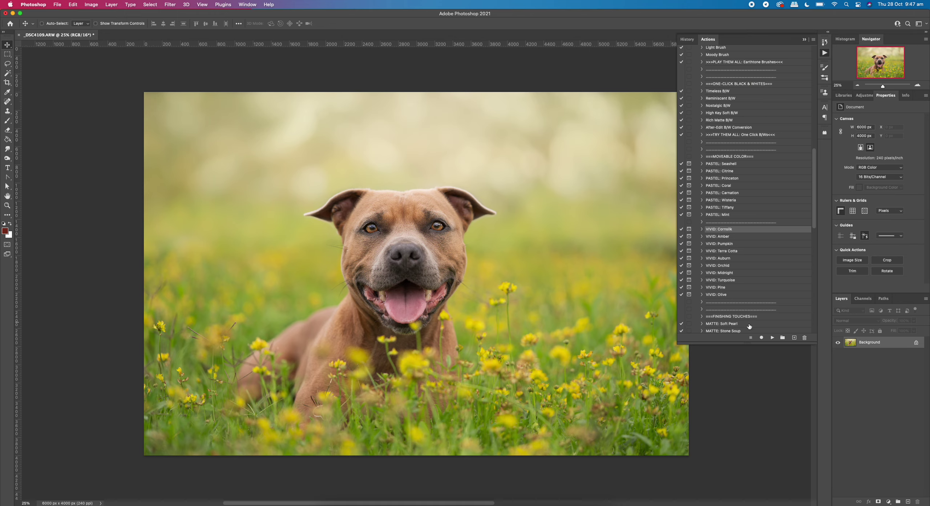
{"action": "left_click", "coordinate": [725, 324]}
{"action": "scroll", "coordinate": [766, 319], "scroll_direction": "down", "scroll_amount": 5}
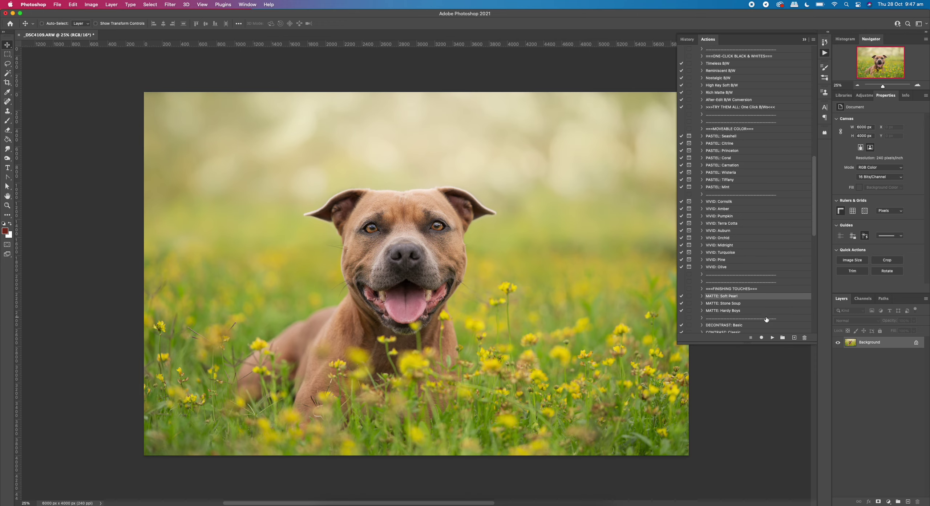
{"action": "left_click", "coordinate": [772, 338]}
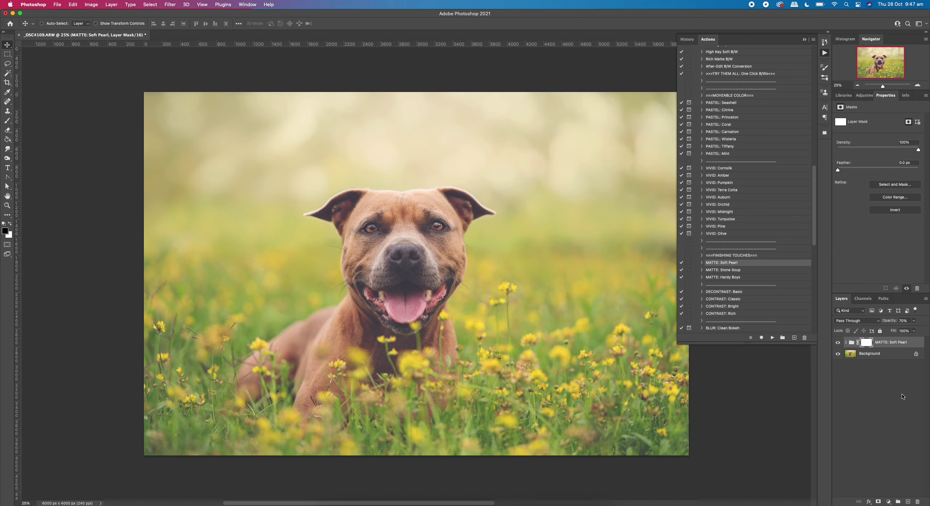
{"action": "left_click", "coordinate": [804, 40]}
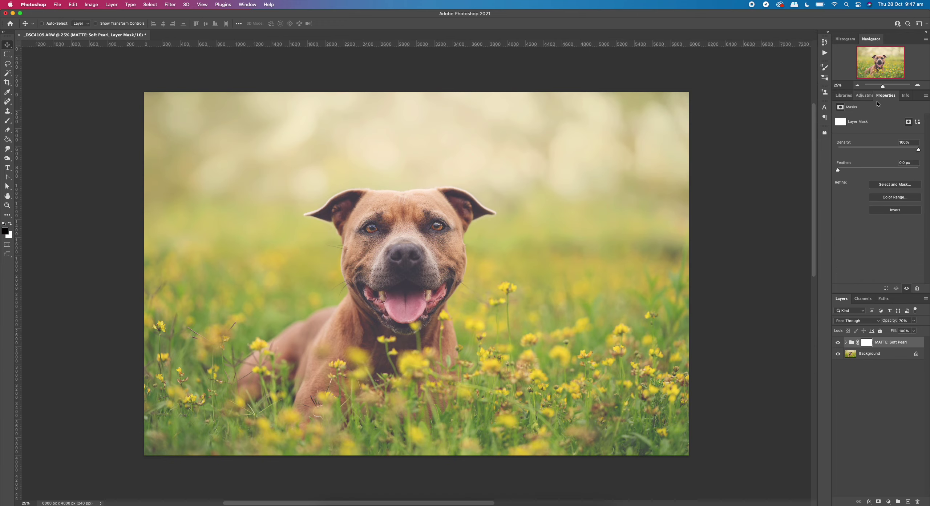
{"action": "left_click", "coordinate": [837, 342]}
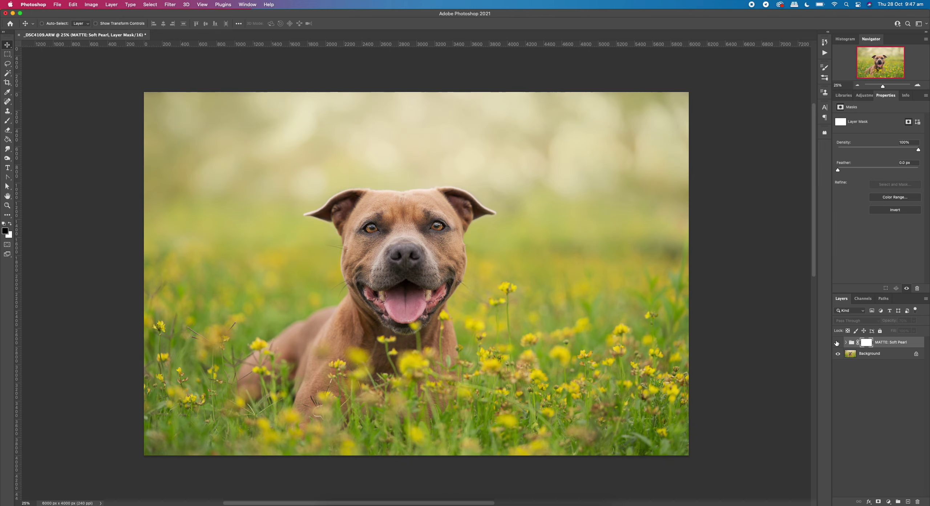
{"action": "left_click", "coordinate": [837, 342]}
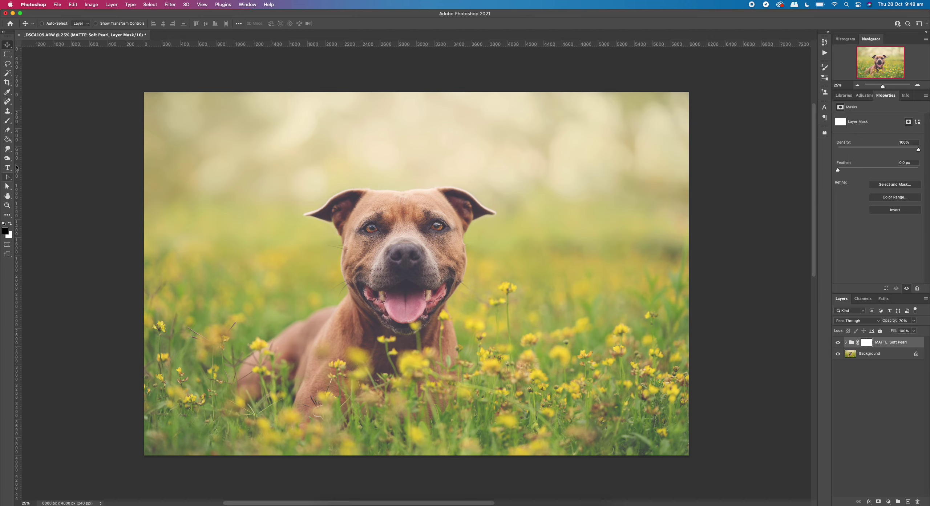
Paint black on the MATTE: Soft Pearl mask with a soft brush to remove the matte from the dog's face and ears.
{"action": "left_click", "coordinate": [9, 123]}
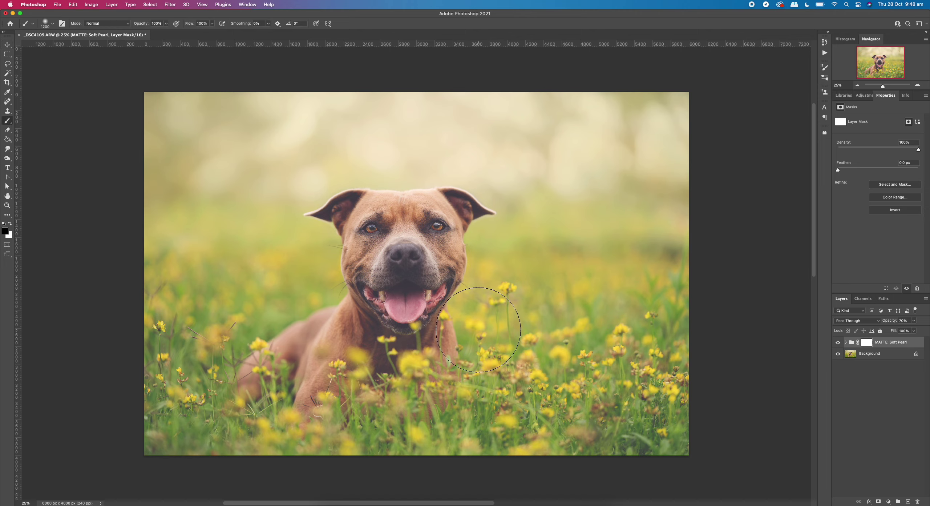
{"action": "key", "text": "bracketright"}
{"action": "key", "text": "bracketright"}
{"action": "key", "text": "bracketright"}
{"action": "mouse_move", "coordinate": [378, 209]}
{"action": "left_mouse_down"}
{"action": "mouse_move", "coordinate": [400, 254]}
{"action": "mouse_move", "coordinate": [393, 276]}
{"action": "mouse_move", "coordinate": [415, 244]}
{"action": "left_mouse_up"}
{"action": "key", "text": "bracketleft"}
{"action": "key", "text": "bracketleft"}
{"action": "key", "text": "bracketleft"}
{"action": "key", "text": "bracketleft"}
{"action": "key", "text": "bracketleft"}
{"action": "key", "text": "bracketleft"}
{"action": "key", "text": "bracketleft"}
{"action": "key", "text": "bracketleft"}
{"action": "key", "text": "bracketleft"}
{"action": "key", "text": "bracketleft"}
{"action": "key", "text": "bracketleft"}
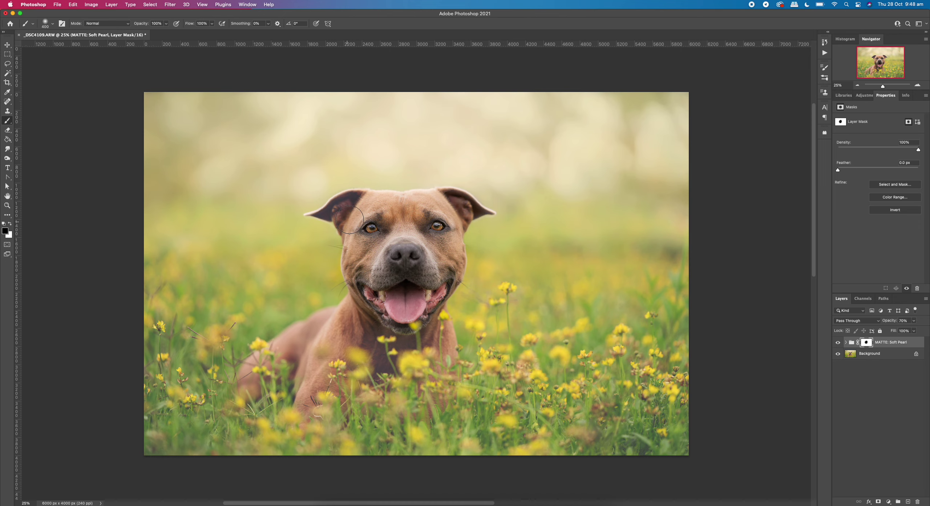
{"action": "left_click_drag", "start_coordinate": [345, 210], "coordinate": [328, 213]}
Paint black on the MATTE: Soft Pearl mask with a larger brush over the dog's body and the flowery foreground.
{"action": "key", "text": "bracketright"}
{"action": "key", "text": "bracketright"}
{"action": "key", "text": "bracketright"}
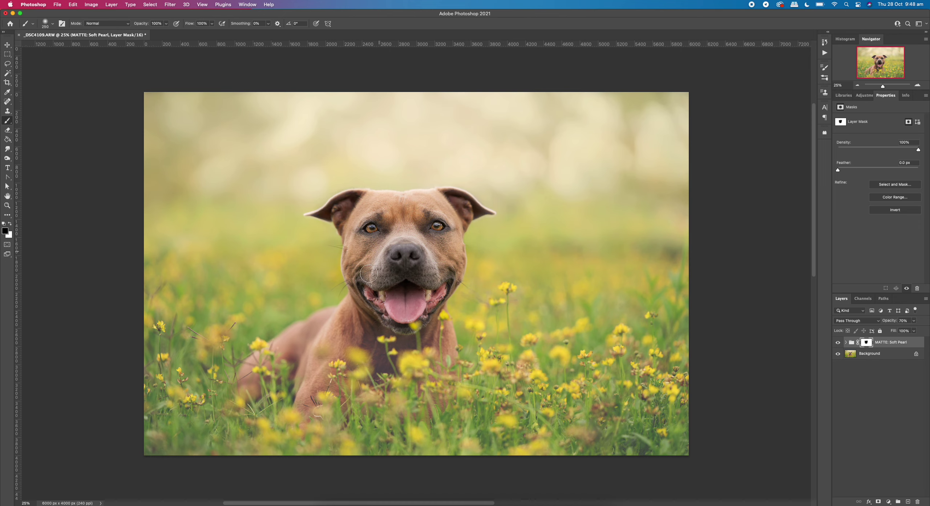
{"action": "key", "text": "bracketright"}
{"action": "key", "text": "bracketright"}
{"action": "key", "text": "bracketright"}
{"action": "key", "text": "bracketright"}
{"action": "mouse_move", "coordinate": [372, 329]}
{"action": "left_mouse_down"}
{"action": "mouse_move", "coordinate": [333, 367]}
{"action": "mouse_move", "coordinate": [313, 367]}
{"action": "mouse_move", "coordinate": [270, 408]}
{"action": "mouse_move", "coordinate": [235, 390]}
{"action": "mouse_move", "coordinate": [213, 345]}
{"action": "mouse_move", "coordinate": [188, 334]}
{"action": "mouse_move", "coordinate": [129, 345]}
{"action": "mouse_move", "coordinate": [172, 439]}
{"action": "mouse_move", "coordinate": [234, 447]}
{"action": "mouse_move", "coordinate": [355, 407]}
{"action": "mouse_move", "coordinate": [404, 353]}
{"action": "mouse_move", "coordinate": [468, 413]}
{"action": "mouse_move", "coordinate": [513, 320]}
{"action": "mouse_move", "coordinate": [534, 380]}
{"action": "mouse_move", "coordinate": [573, 417]}
{"action": "mouse_move", "coordinate": [645, 434]}
{"action": "mouse_move", "coordinate": [690, 385]}
{"action": "mouse_move", "coordinate": [645, 343]}
{"action": "mouse_move", "coordinate": [679, 330]}
{"action": "mouse_move", "coordinate": [677, 375]}
{"action": "mouse_move", "coordinate": [639, 423]}
{"action": "mouse_move", "coordinate": [488, 425]}
{"action": "mouse_move", "coordinate": [404, 392]}
{"action": "mouse_move", "coordinate": [391, 328]}
{"action": "mouse_move", "coordinate": [323, 389]}
{"action": "left_mouse_up"}
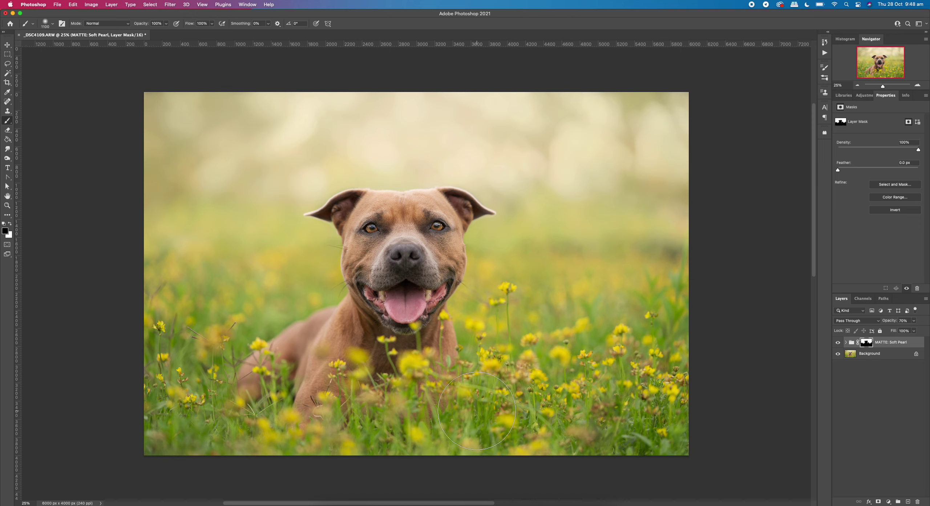
Toggle the MATTE: Soft Pearl group's visibility to compare the photo with and without the masked matte.
{"action": "left_click", "coordinate": [837, 343]}
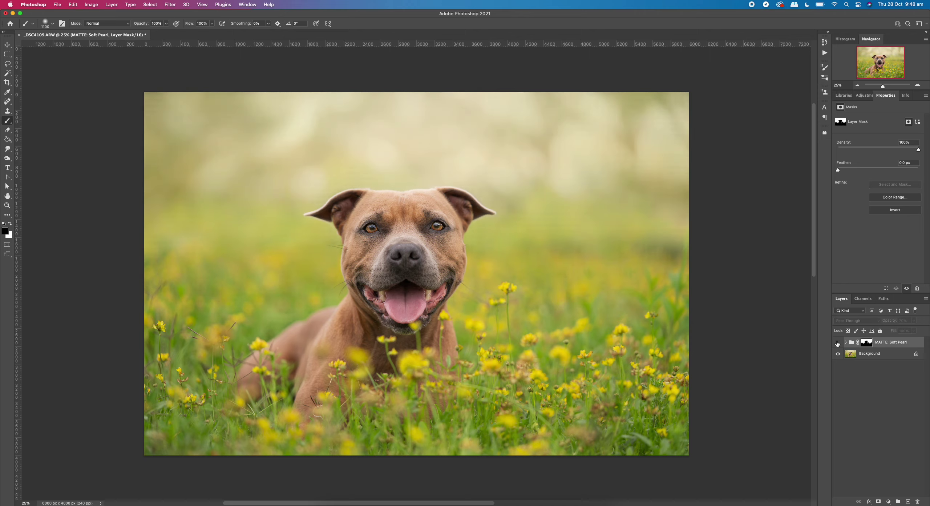
{"action": "left_click", "coordinate": [838, 343]}
{"action": "left_click", "coordinate": [838, 343]}
{"action": "left_click", "coordinate": [838, 343]}
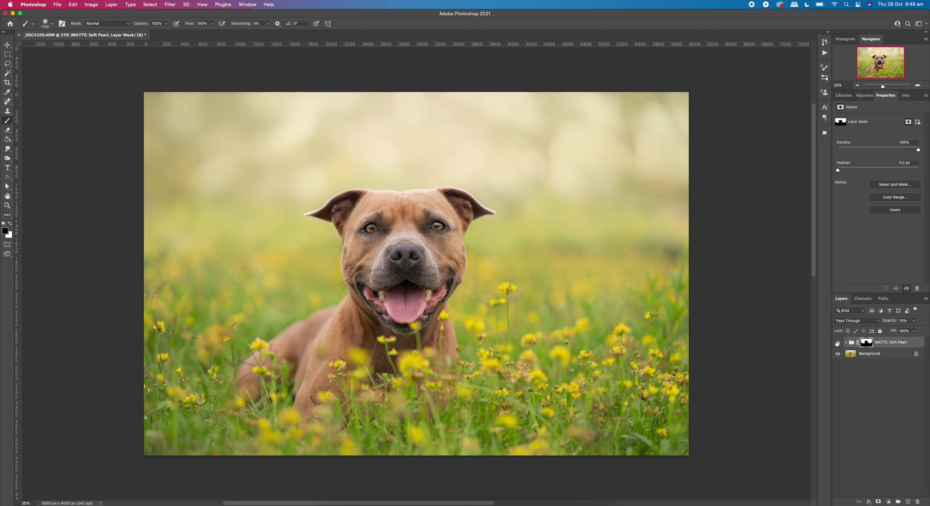
{"action": "left_click", "coordinate": [838, 342]}
{"action": "left_click", "coordinate": [838, 343]}
Play the Wilderness Vignette action from the GTG - Painterly Portrait Collection II set.
{"action": "left_click", "coordinate": [825, 53]}
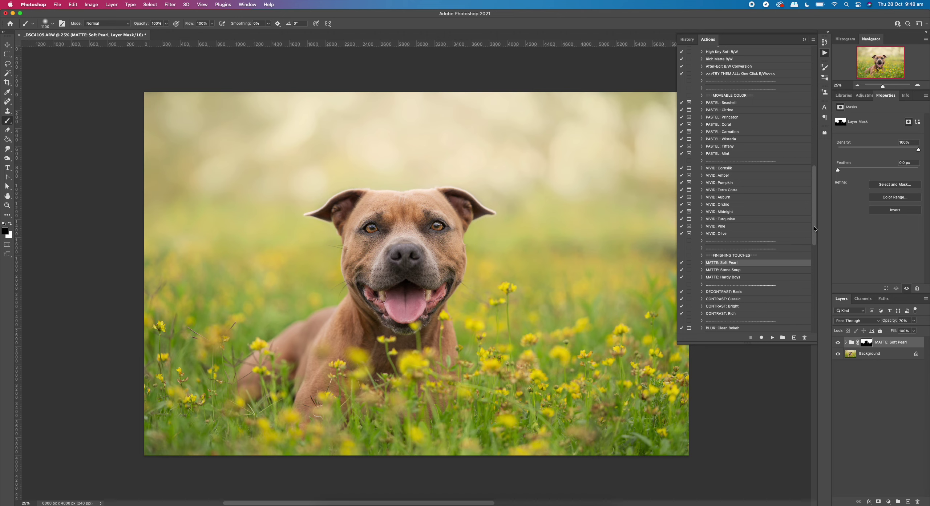
{"action": "left_click_drag", "start_coordinate": [814, 231], "coordinate": [816, 327]}
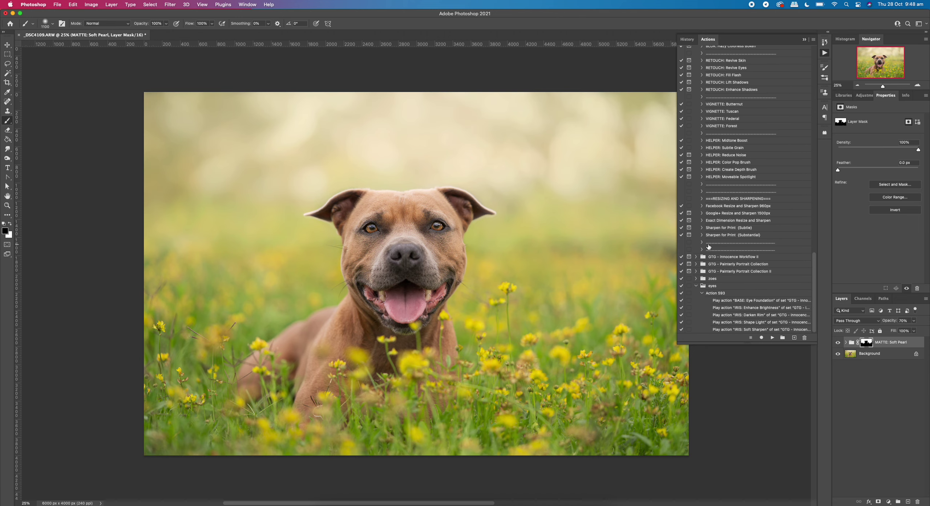
{"action": "left_click", "coordinate": [696, 271]}
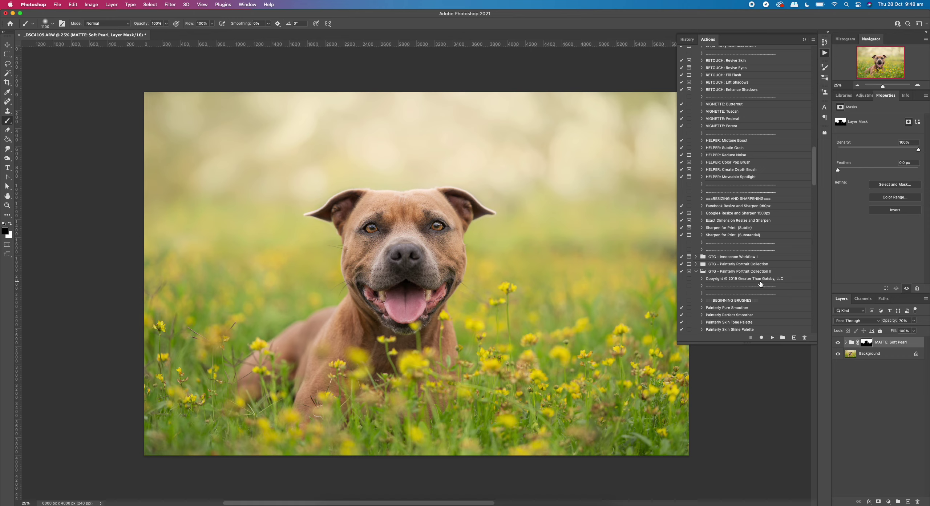
{"action": "scroll", "coordinate": [761, 284], "scroll_direction": "down", "scroll_amount": 5}
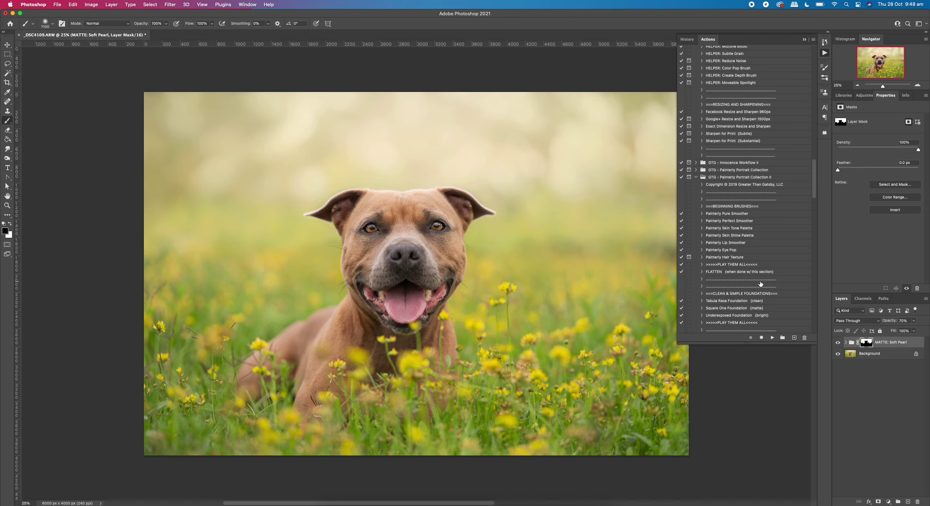
{"action": "scroll", "coordinate": [761, 284], "scroll_direction": "down", "scroll_amount": 15}
{"action": "scroll", "coordinate": [761, 284], "scroll_direction": "up", "scroll_amount": 8}
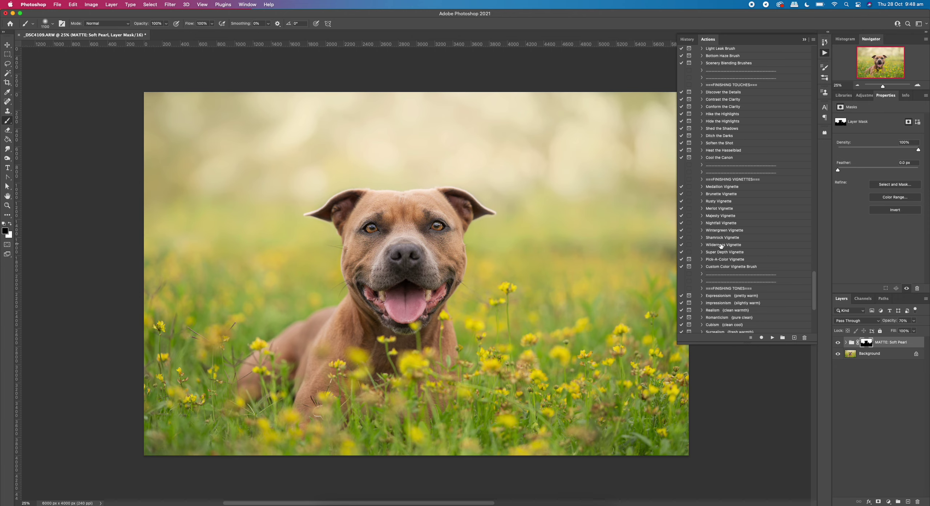
{"action": "left_click", "coordinate": [722, 245]}
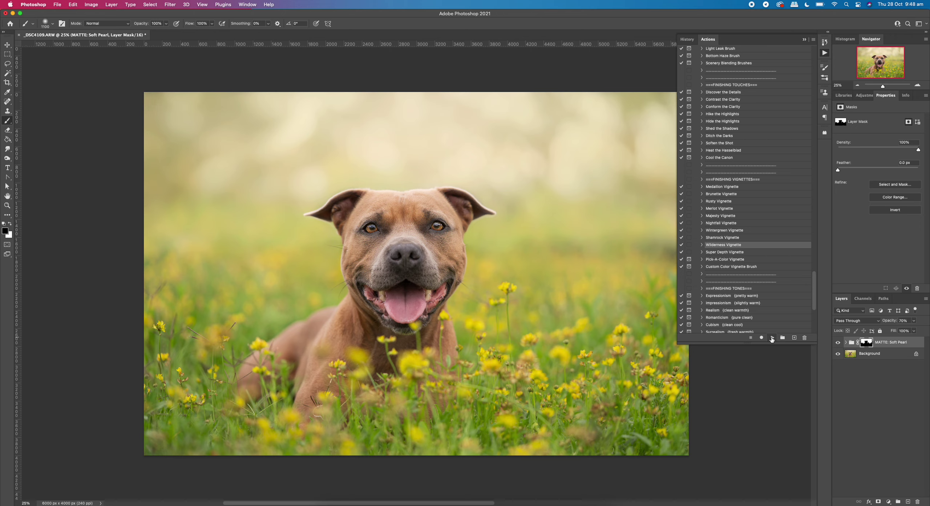
{"action": "left_click", "coordinate": [772, 338]}
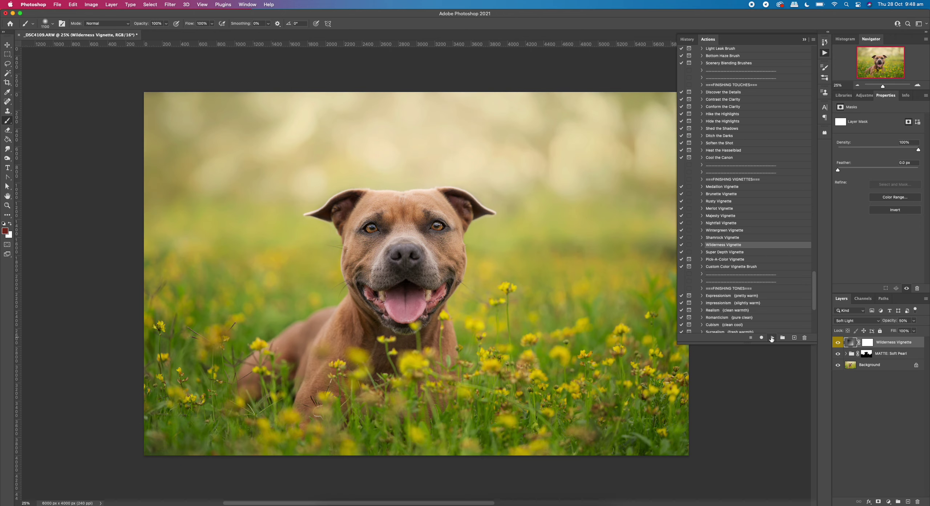
{"action": "left_click", "coordinate": [805, 39]}
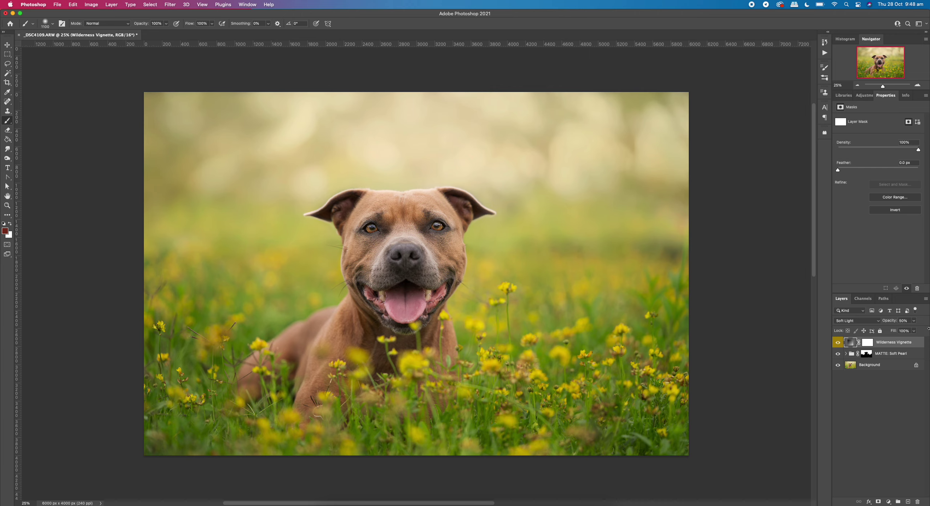
Mask the Wilderness Vignette with an enlarged soft brush, painting black over the dog and mid-frame and white back over the upper background.
{"action": "left_click", "coordinate": [868, 342]}
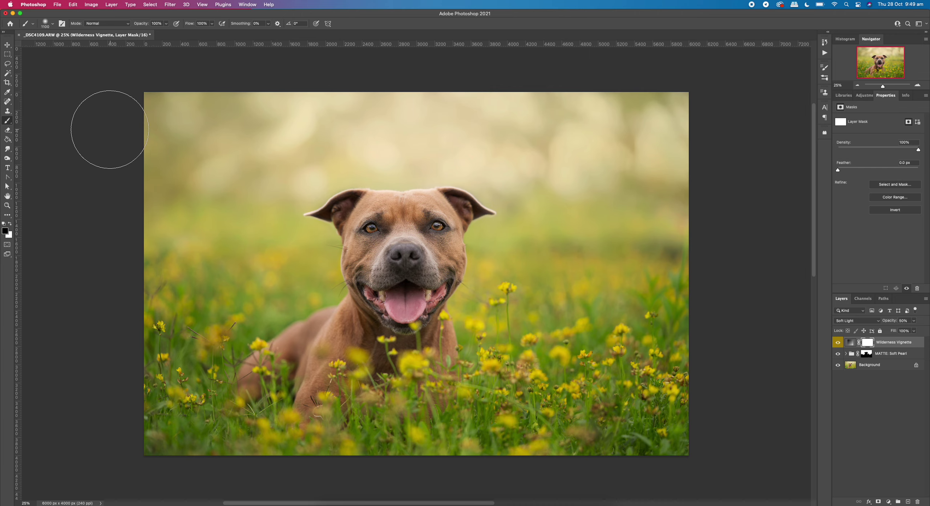
{"action": "key", "text": "bracketright"}
{"action": "key", "text": "bracketright"}
{"action": "key", "text": "bracketright"}
{"action": "key", "text": "bracketright"}
{"action": "key", "text": "bracketright"}
{"action": "key", "text": "bracketright"}
{"action": "key", "text": "bracketright"}
{"action": "key", "text": "bracketright"}
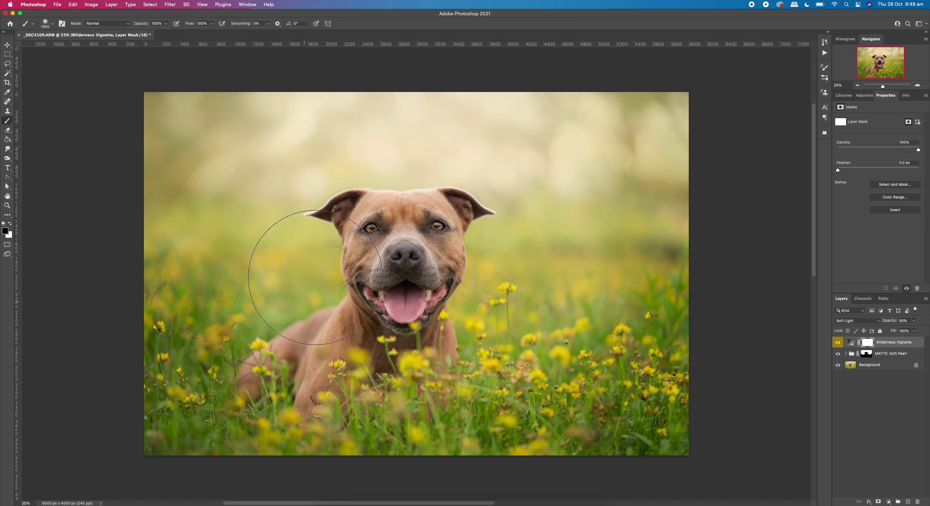
{"action": "mouse_move", "coordinate": [410, 268]}
{"action": "left_mouse_down"}
{"action": "mouse_move", "coordinate": [536, 259]}
{"action": "mouse_move", "coordinate": [544, 250]}
{"action": "left_mouse_up"}
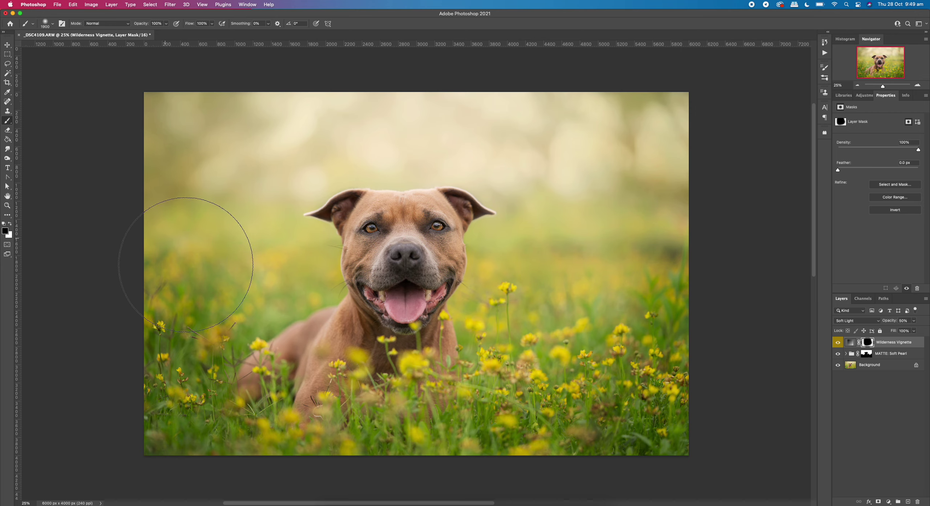
{"action": "left_click_drag", "start_coordinate": [530, 291], "coordinate": [658, 191]}
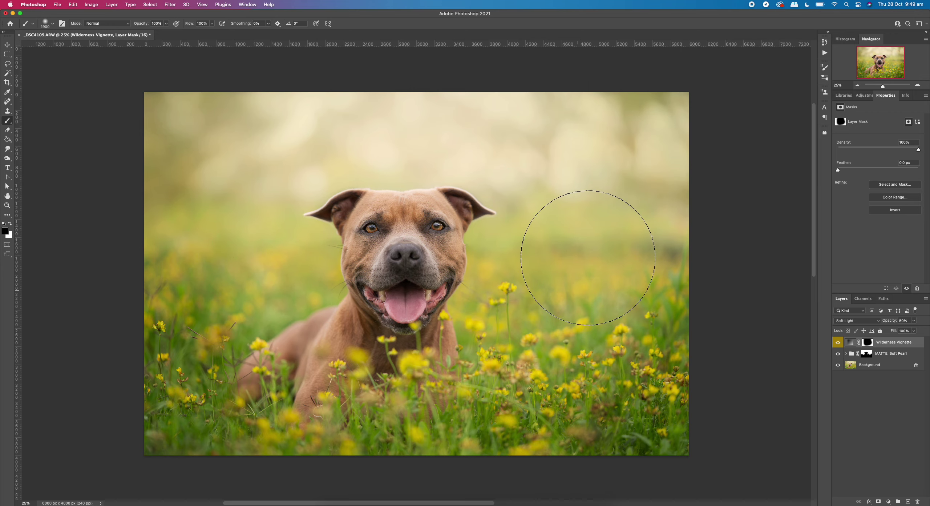
{"action": "mouse_move", "coordinate": [233, 276]}
{"action": "left_mouse_down"}
{"action": "mouse_move", "coordinate": [207, 260]}
{"action": "mouse_move", "coordinate": [298, 254]}
{"action": "left_mouse_up"}
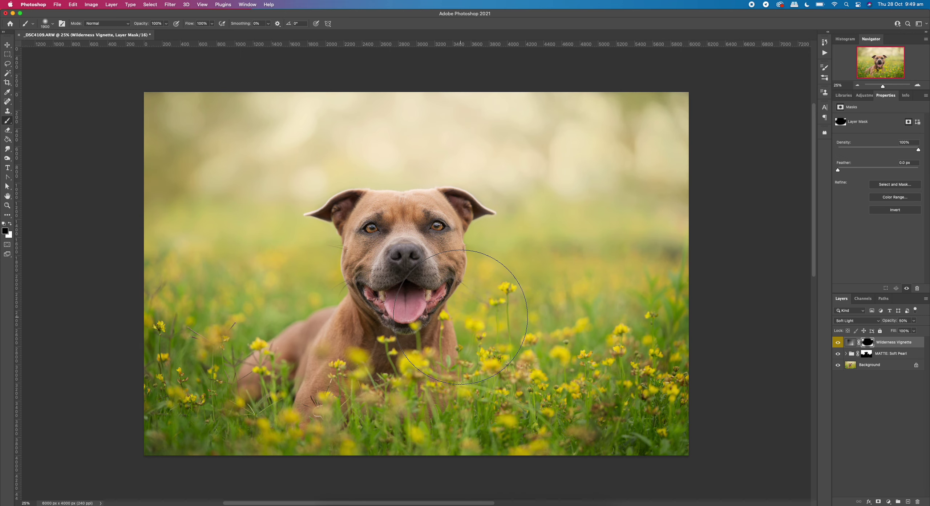
{"action": "left_click", "coordinate": [10, 223]}
{"action": "left_click_drag", "start_coordinate": [116, 193], "coordinate": [643, 120]}
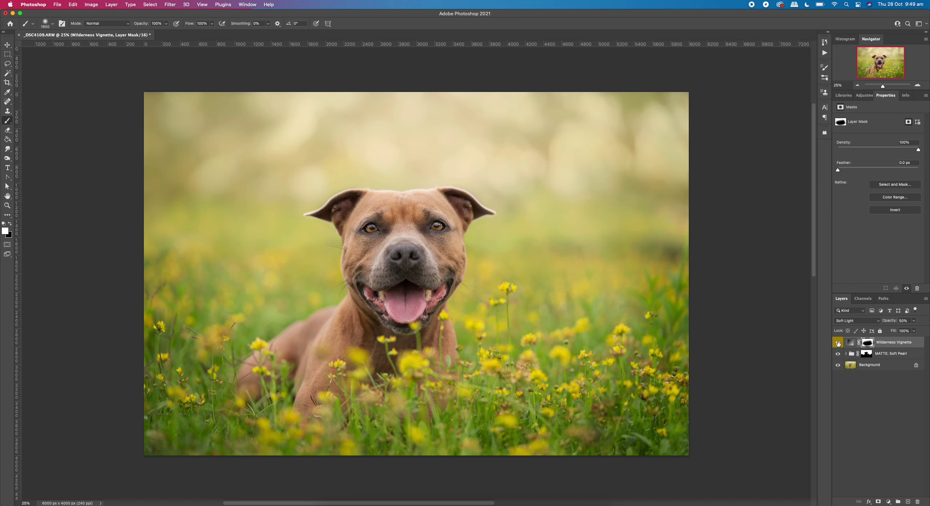
Toggle the Wilderness Vignette layer's visibility to compare the photo with and without the masked vignette.
{"action": "left_click", "coordinate": [838, 343]}
{"action": "left_click", "coordinate": [838, 342]}
{"action": "left_click", "coordinate": [838, 343]}
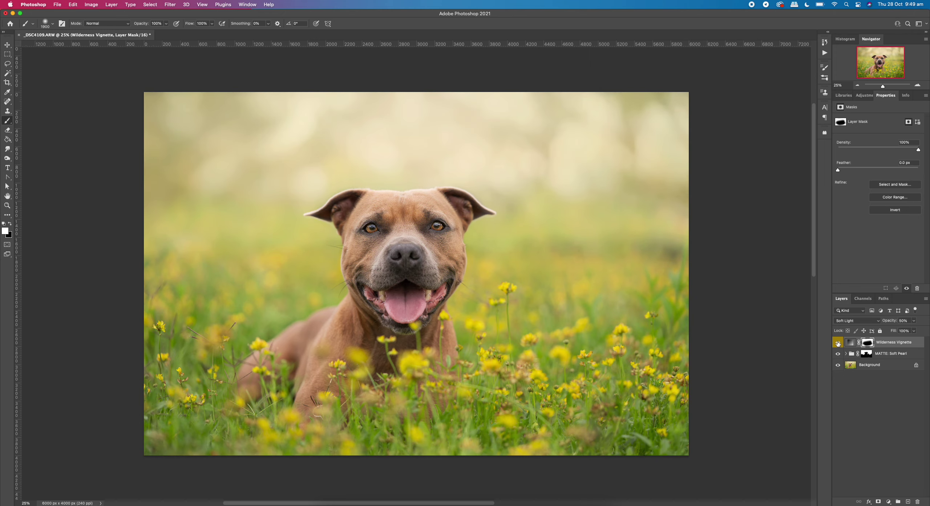
{"action": "left_click", "coordinate": [839, 343]}
{"action": "left_click", "coordinate": [838, 343]}
{"action": "left_click", "coordinate": [838, 343]}
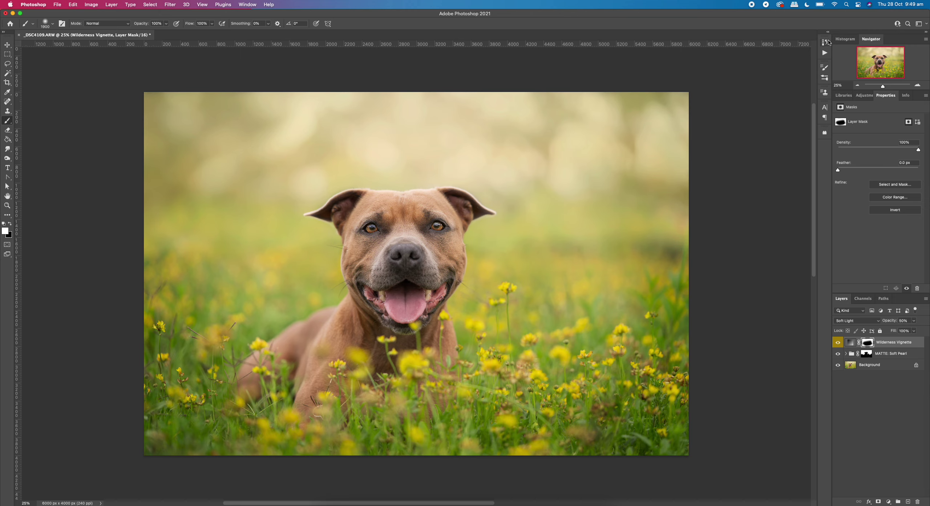
Play the Super Depth Vignette action from the finishing vignettes.
{"action": "left_click", "coordinate": [825, 53]}
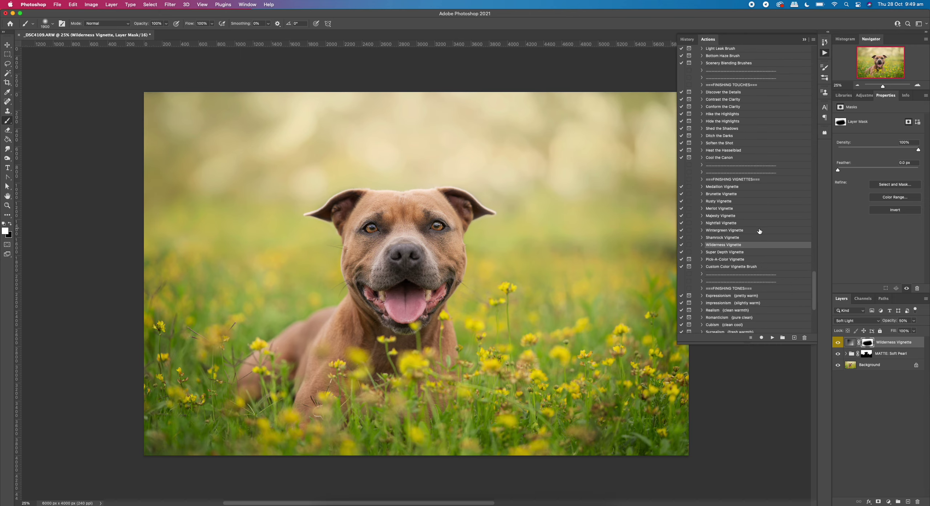
{"action": "left_click", "coordinate": [714, 253]}
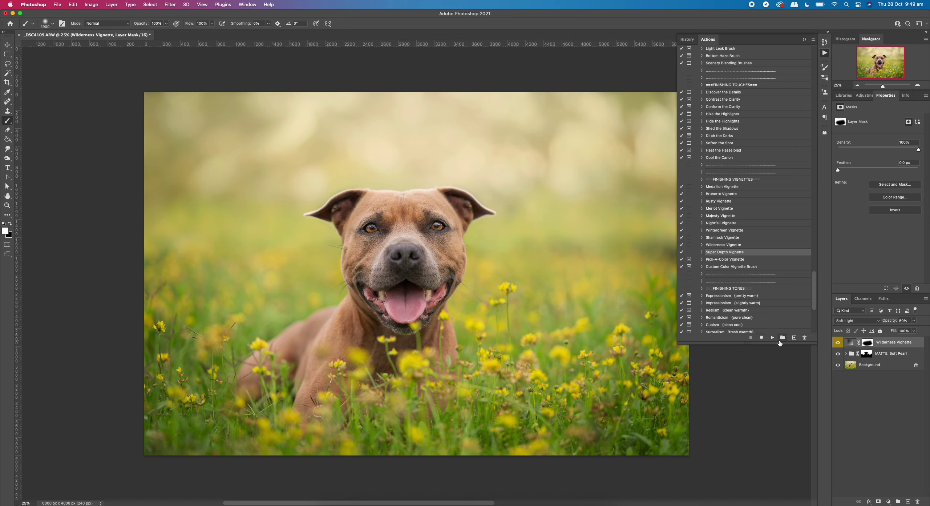
{"action": "left_click", "coordinate": [773, 338]}
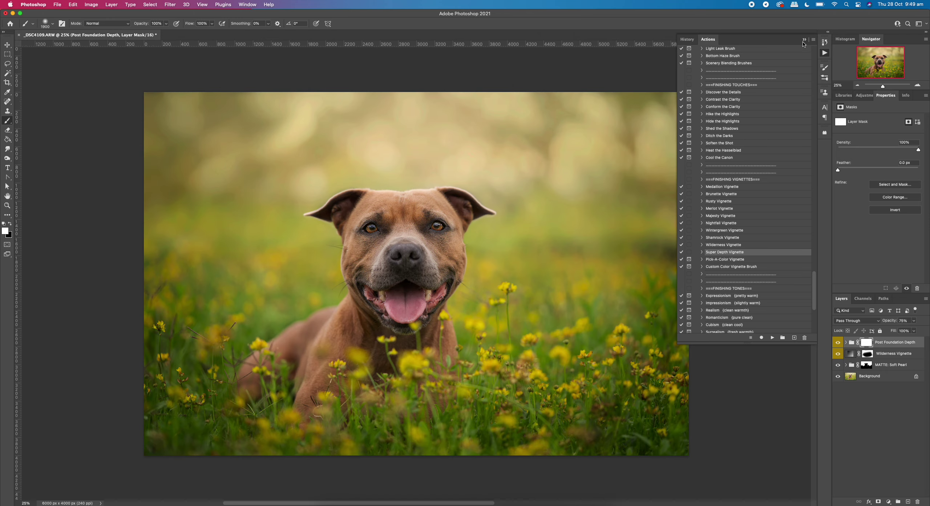
{"action": "left_click", "coordinate": [805, 39]}
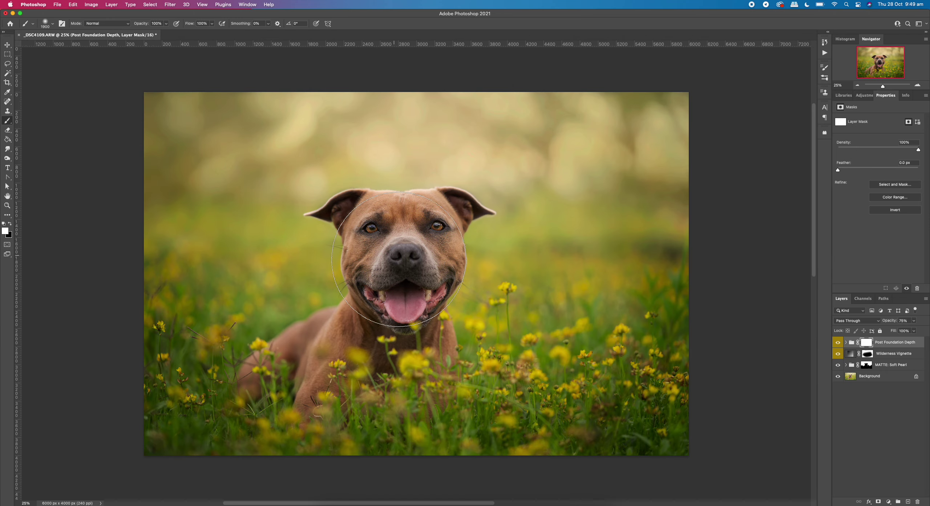
Paint black on the Post Foundation Depth mask with a 3400 px soft brush to clear the vignette from the dog and the photo's centre.
{"action": "key", "text": "bracketright"}
{"action": "key", "text": "bracketright"}
{"action": "key", "text": "bracketright"}
{"action": "key", "text": "bracketright"}
{"action": "key", "text": "bracketright"}
{"action": "key", "text": "bracketright"}
{"action": "key", "text": "bracketright"}
{"action": "key", "text": "bracketright"}
{"action": "key", "text": "bracketright"}
{"action": "key", "text": "bracketright"}
{"action": "key", "text": "bracketright"}
{"action": "key", "text": "bracketright"}
{"action": "key", "text": "bracketright"}
{"action": "key", "text": "bracketright"}
{"action": "key", "text": "bracketright"}
{"action": "left_click", "coordinate": [11, 225]}
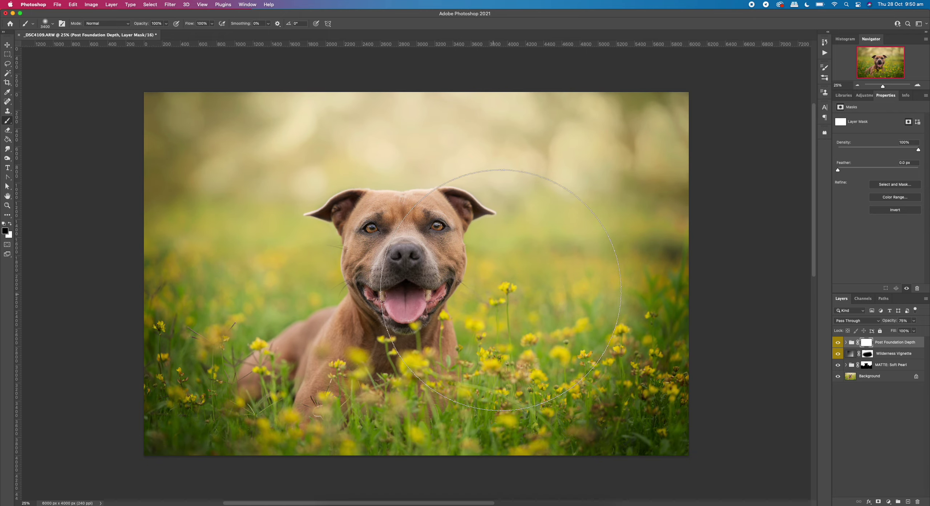
{"action": "left_click", "coordinate": [454, 280]}
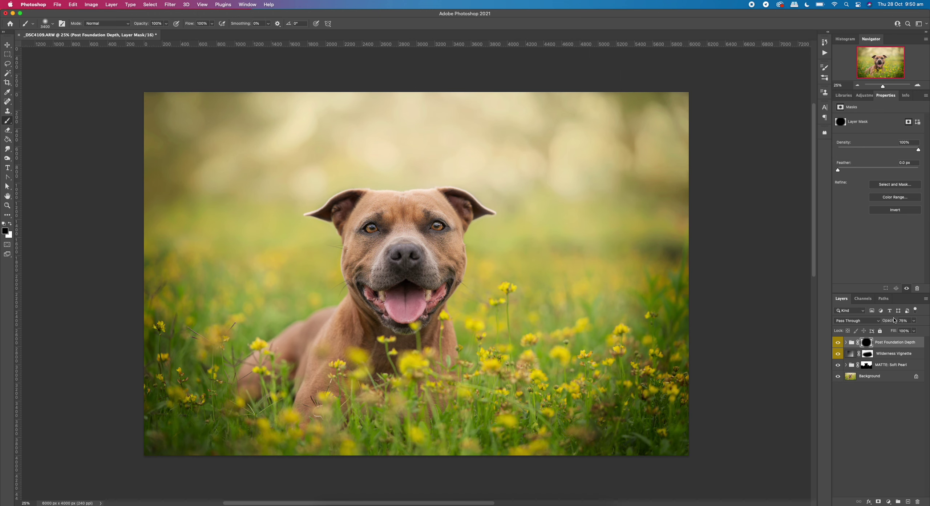
Set the Post Foundation Depth group's opacity to 23% and toggle its visibility to compare the effect.
{"action": "left_click_drag", "start_coordinate": [892, 322], "coordinate": [874, 323]}
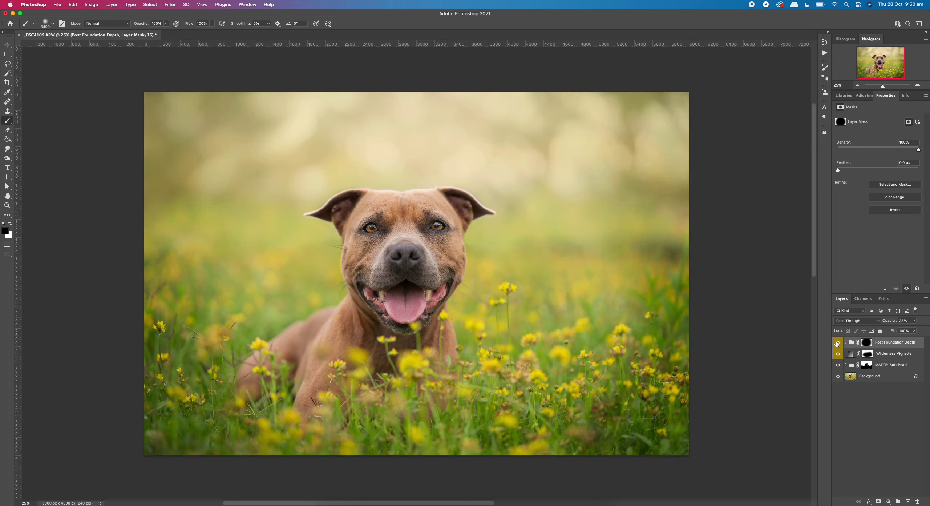
{"action": "left_click", "coordinate": [838, 342]}
{"action": "left_click", "coordinate": [838, 343]}
{"action": "left_click", "coordinate": [839, 342]}
{"action": "left_click", "coordinate": [838, 342]}
{"action": "left_click", "coordinate": [838, 342]}
{"action": "left_click", "coordinate": [838, 342]}
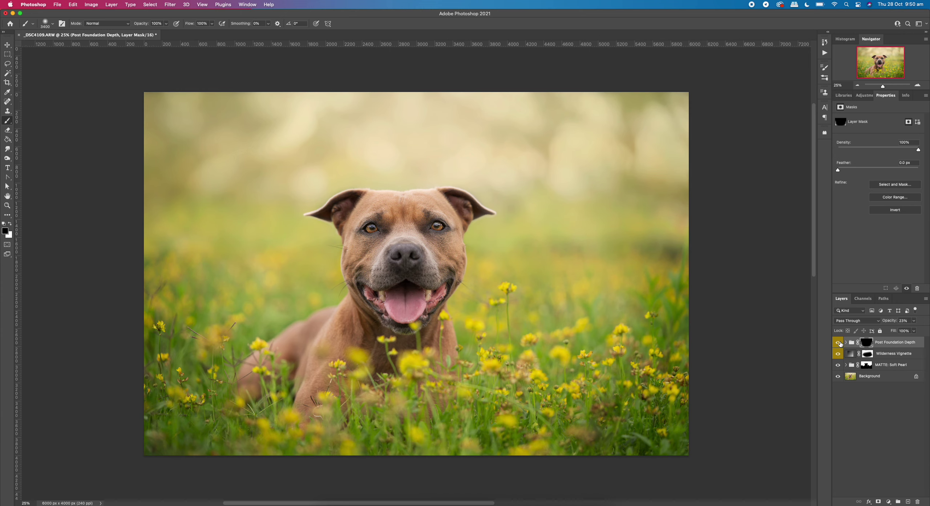
{"action": "left_click", "coordinate": [838, 343]}
{"action": "left_click", "coordinate": [838, 342]}
{"action": "left_click", "coordinate": [838, 342]}
{"action": "left_click", "coordinate": [838, 343]}
{"action": "left_click", "coordinate": [838, 343]}
{"action": "left_click", "coordinate": [838, 342]}
Add a Levels adjustment layer with the black input at 1 and the white input at 240.
{"action": "left_click", "coordinate": [865, 95]}
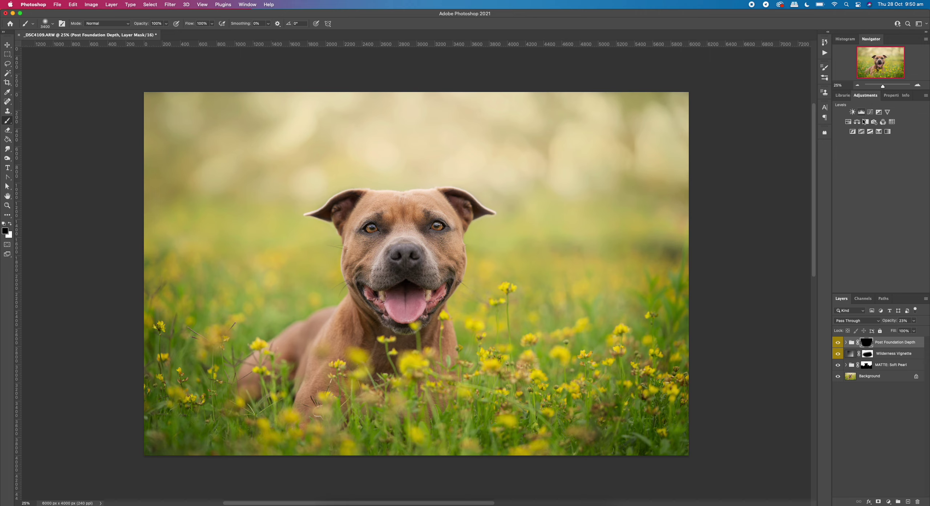
{"action": "left_click", "coordinate": [862, 112]}
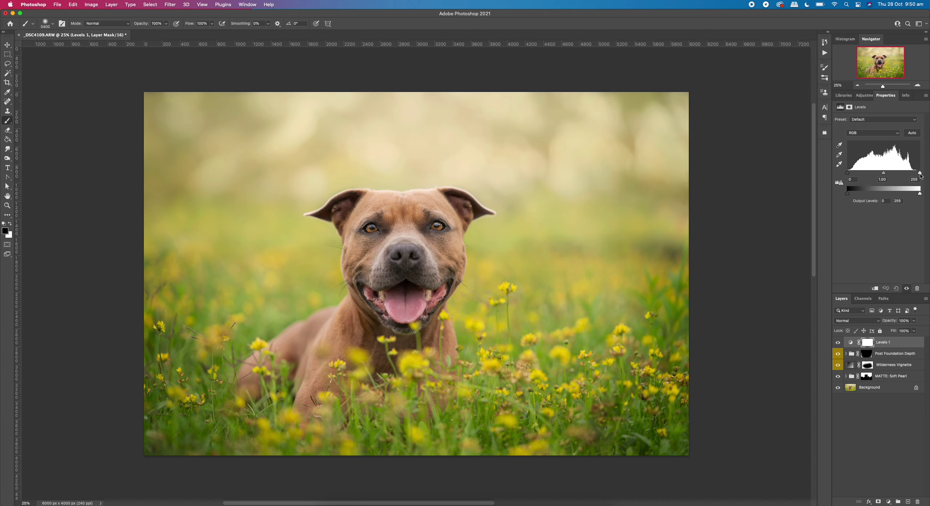
{"action": "left_click_drag", "start_coordinate": [919, 174], "coordinate": [916, 173]}
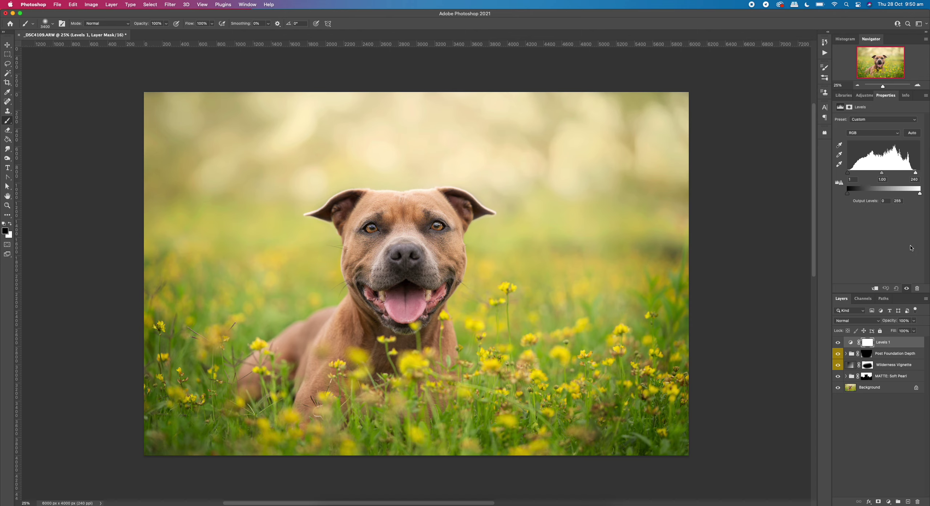
Toggle the Levels 1 layer's visibility to compare the photo with and without the brightening.
{"action": "left_click", "coordinate": [838, 342]}
{"action": "left_click", "coordinate": [838, 343]}
{"action": "left_click", "coordinate": [838, 343]}
{"action": "left_click", "coordinate": [838, 342]}
{"action": "left_click", "coordinate": [838, 343]}
{"action": "left_click", "coordinate": [838, 342]}
{"action": "left_click", "coordinate": [838, 342]}
{"action": "left_click", "coordinate": [838, 342]}
Play the CONTRAST: Classic action from the GTG - Innocence Workflow set.
{"action": "left_click", "coordinate": [825, 53]}
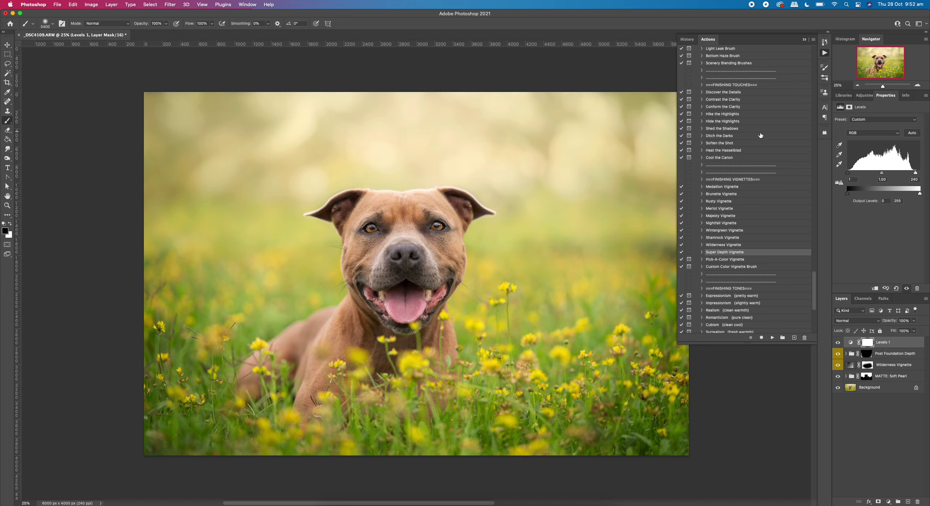
{"action": "scroll", "coordinate": [764, 217], "scroll_direction": "up", "scroll_amount": 20}
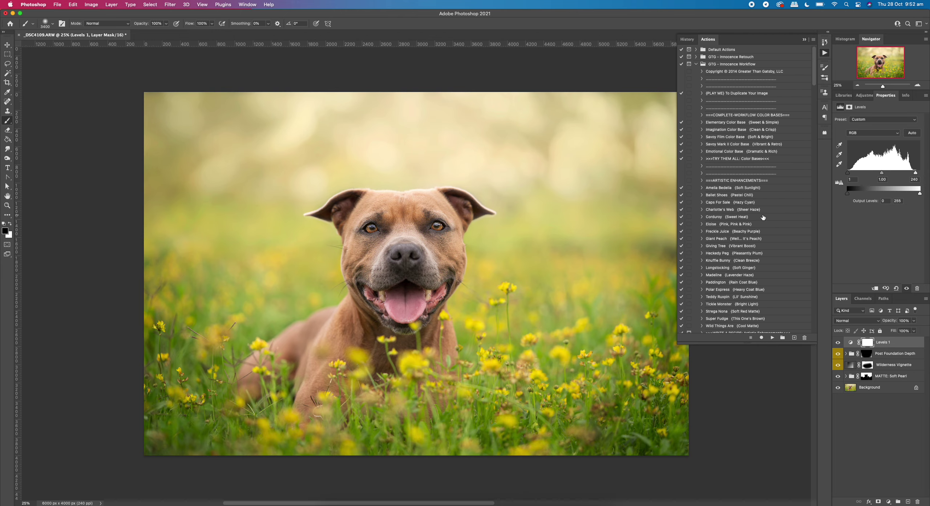
{"action": "scroll", "coordinate": [764, 217], "scroll_direction": "up", "scroll_amount": 8}
{"action": "scroll", "coordinate": [764, 217], "scroll_direction": "down", "scroll_amount": 5}
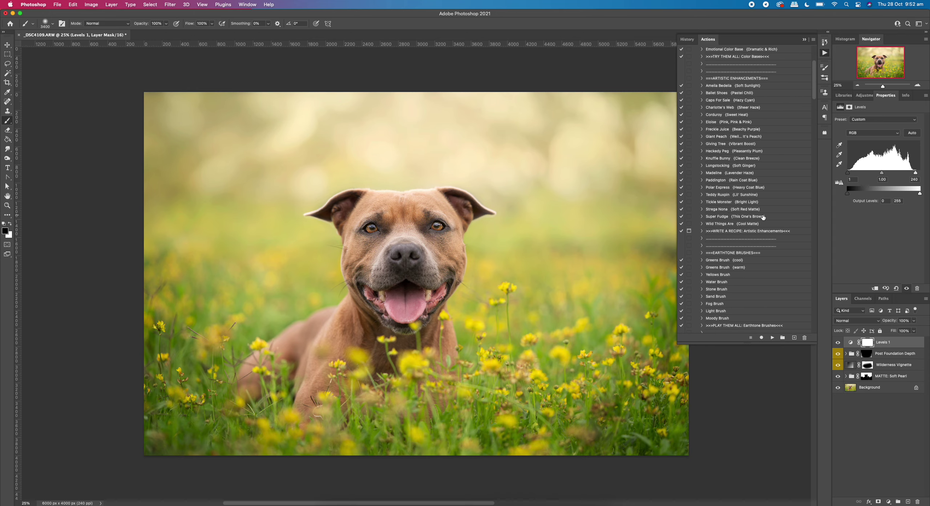
{"action": "scroll", "coordinate": [764, 217], "scroll_direction": "down", "scroll_amount": 5}
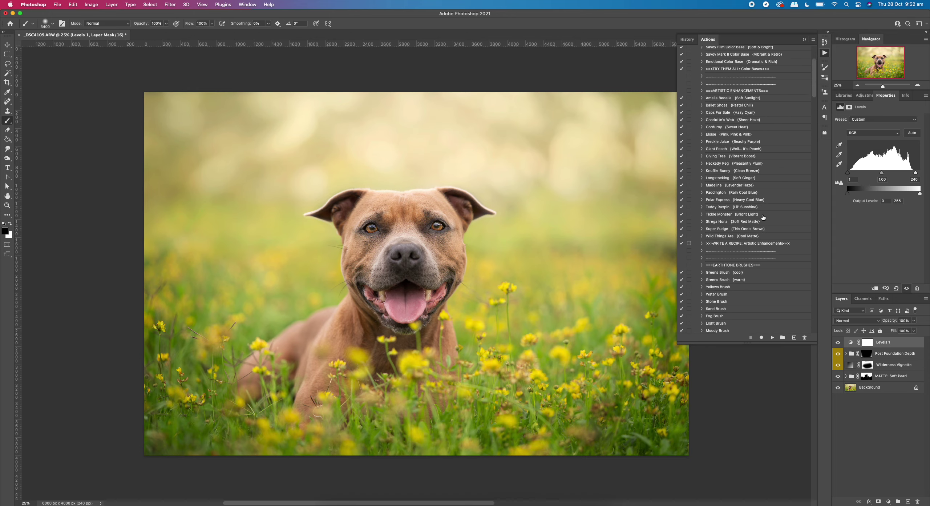
{"action": "scroll", "coordinate": [764, 217], "scroll_direction": "down", "scroll_amount": 15}
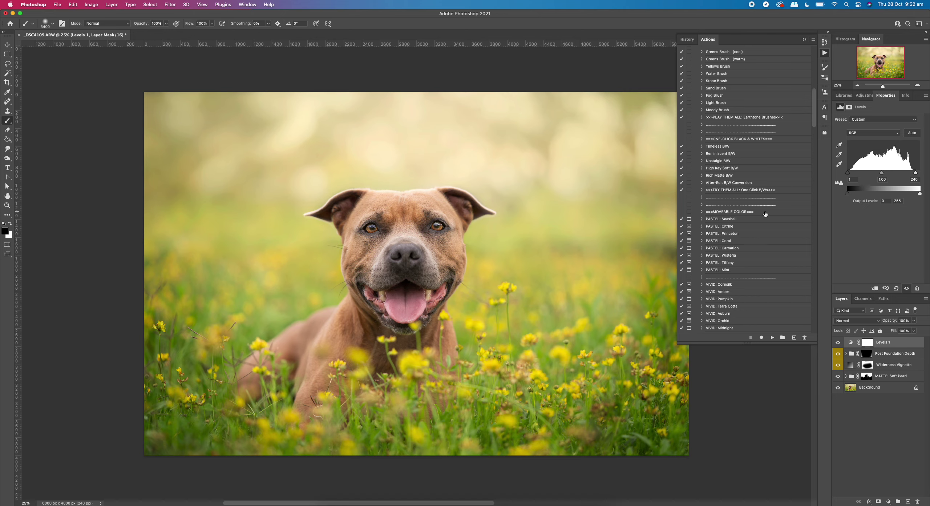
{"action": "scroll", "coordinate": [765, 214], "scroll_direction": "down", "scroll_amount": 15}
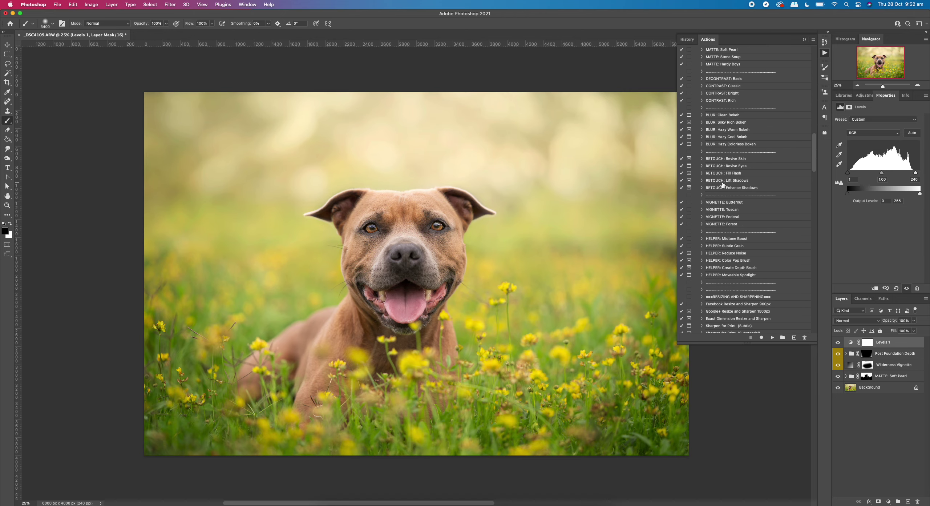
{"action": "left_click", "coordinate": [727, 90]}
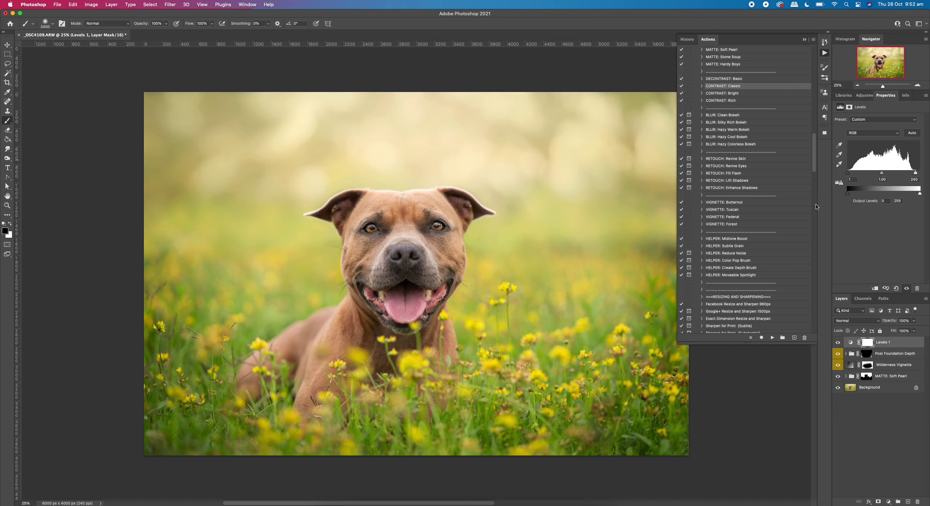
{"action": "left_click", "coordinate": [772, 338]}
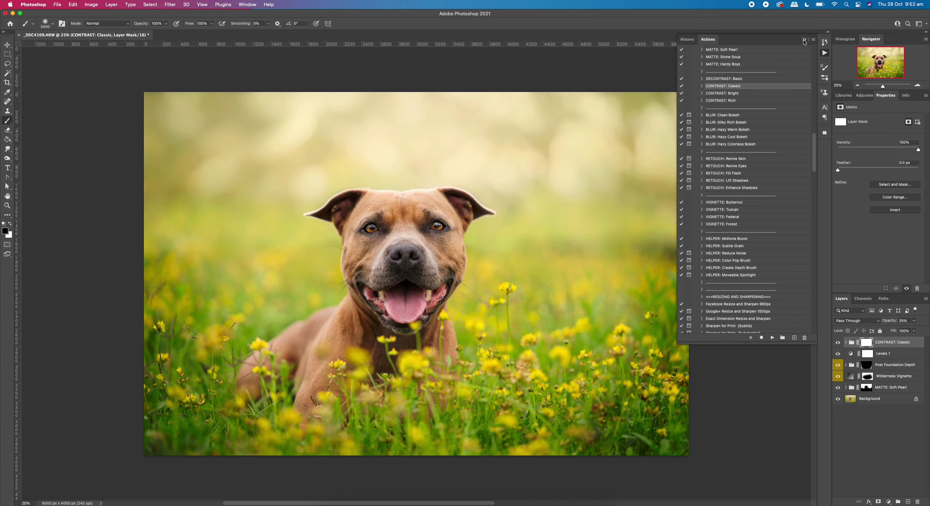
{"action": "left_click", "coordinate": [805, 39]}
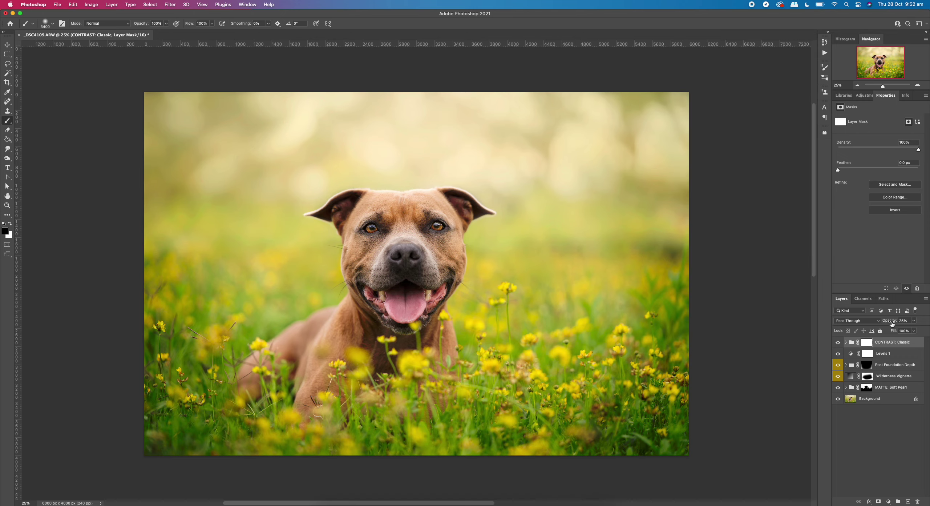
Set the CONTRAST: Classic group's opacity to 9% and toggle its visibility to compare the contrast.
{"action": "left_click_drag", "start_coordinate": [892, 323], "coordinate": [887, 323]}
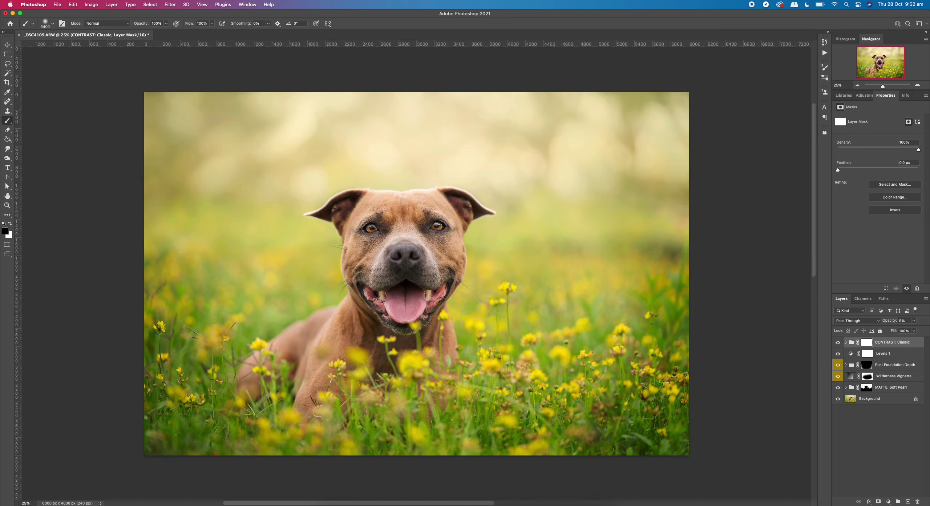
{"action": "left_click", "coordinate": [838, 343]}
{"action": "left_click", "coordinate": [837, 343]}
{"action": "left_click", "coordinate": [838, 344]}
{"action": "left_click", "coordinate": [838, 343]}
{"action": "left_click", "coordinate": [838, 343]}
{"action": "left_click", "coordinate": [837, 343]}
{"action": "left_click", "coordinate": [838, 343]}
{"action": "left_click", "coordinate": [838, 343]}
Switch to Lightroom Classic and compare the first edited photo, _DSC4077-Edit.tif, with the current portrait in Photoshop.
{"action": "left_click", "coordinate": [477, 503]}
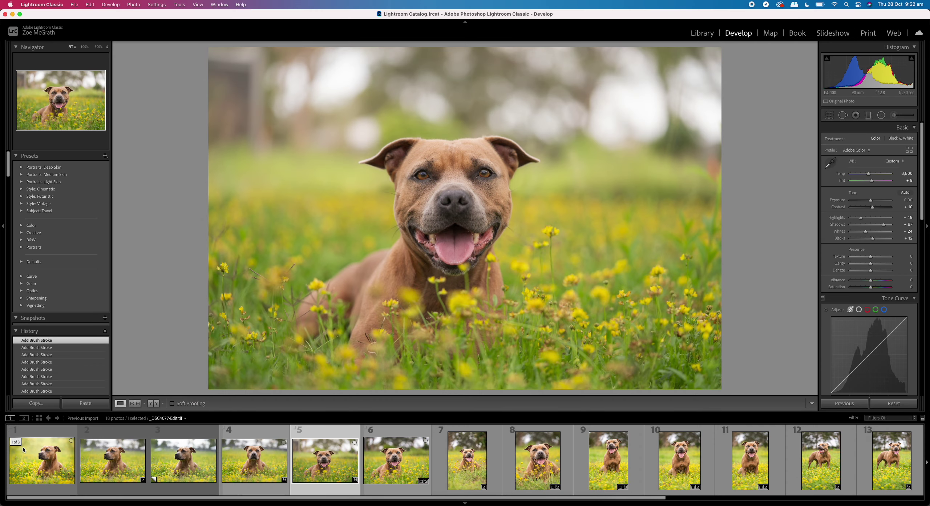
{"action": "left_click", "coordinate": [40, 477]}
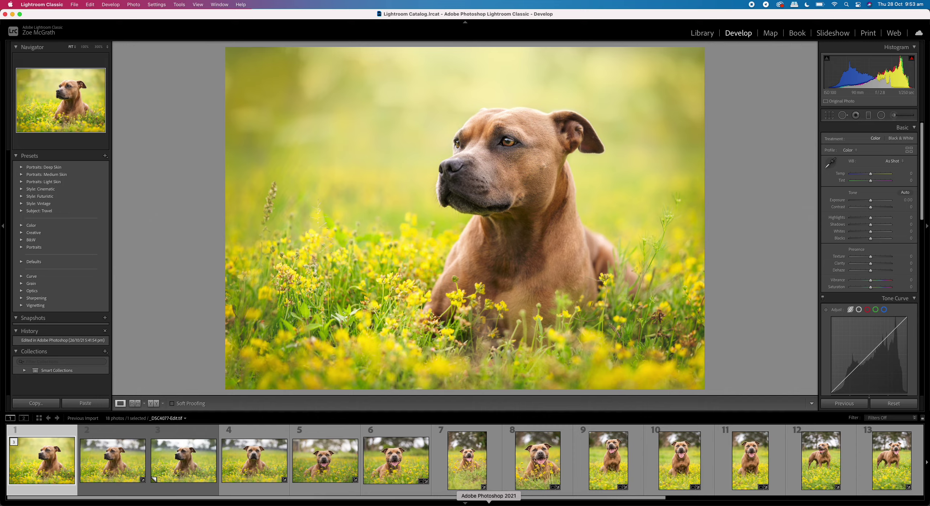
{"action": "left_click", "coordinate": [489, 504]}
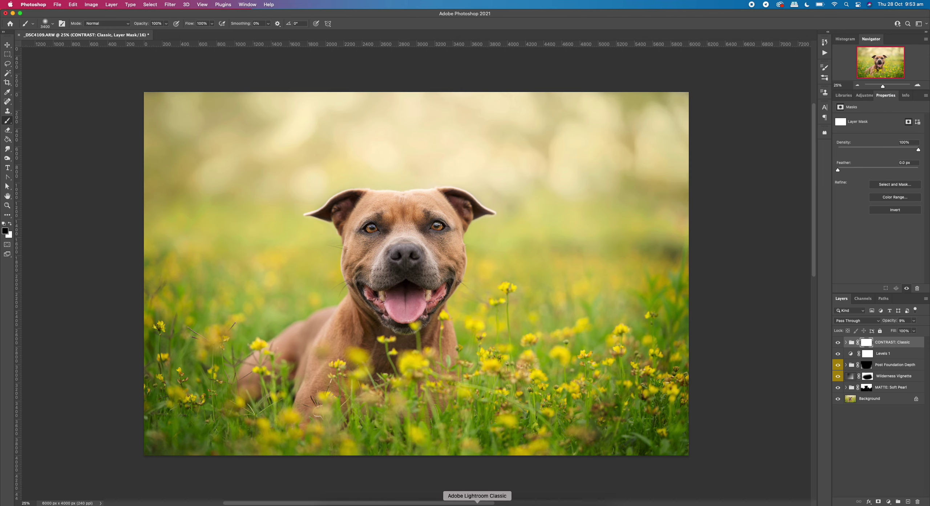
{"action": "left_click", "coordinate": [478, 504]}
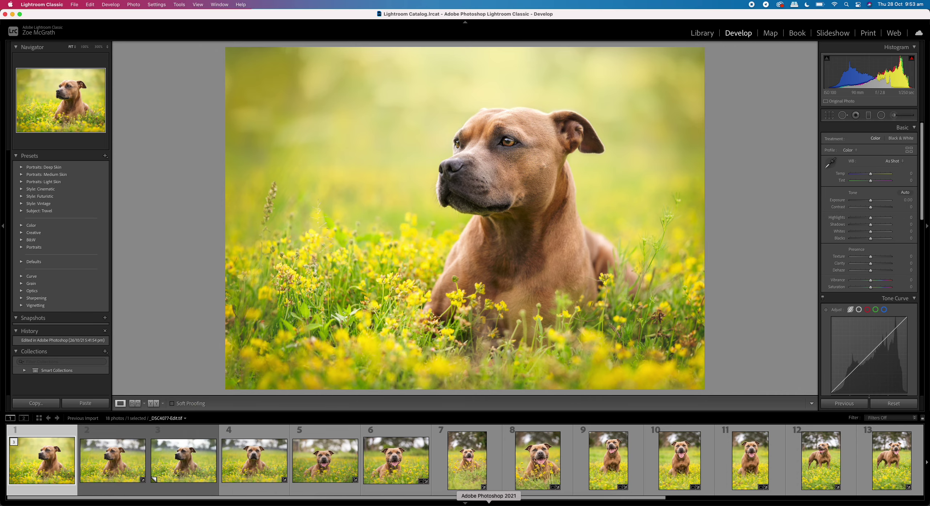
{"action": "left_click", "coordinate": [489, 504]}
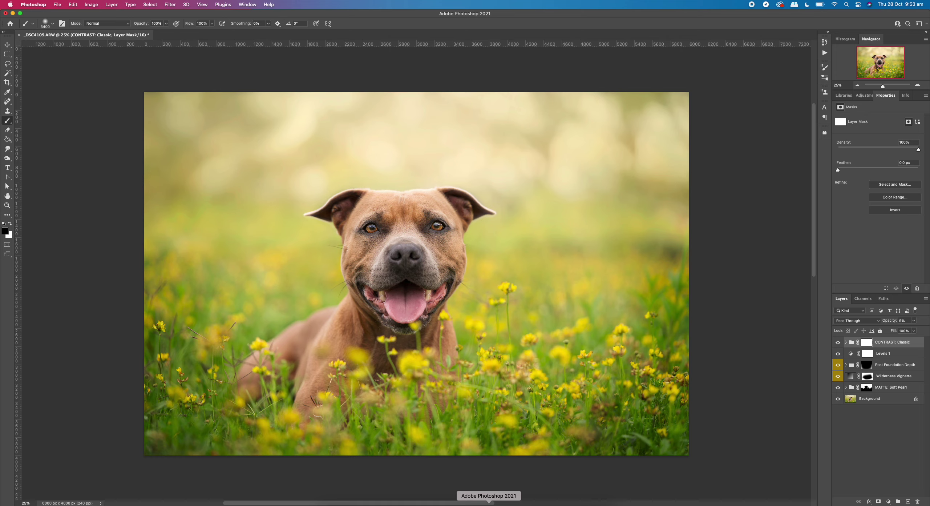
Flatten the portrait's layers into a single background layer.
{"action": "right_click", "coordinate": [885, 399]}
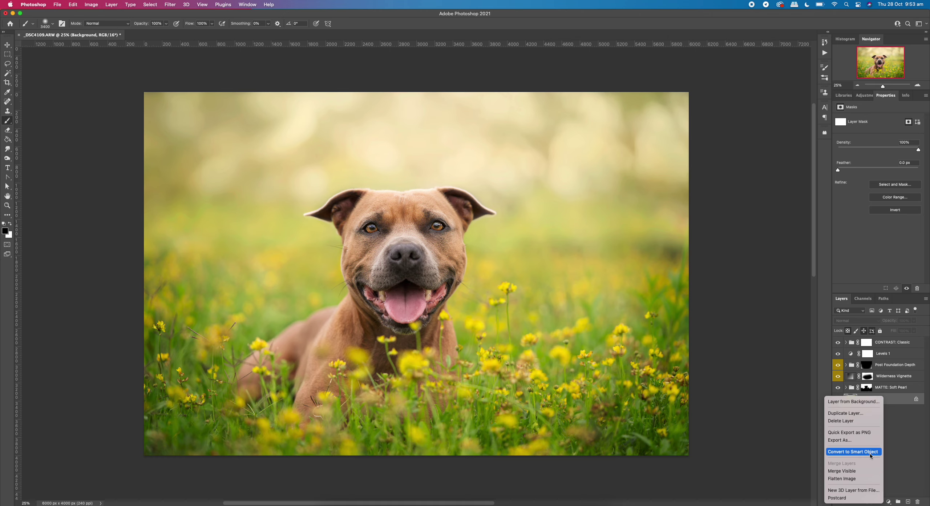
{"action": "key", "text": "Escape"}
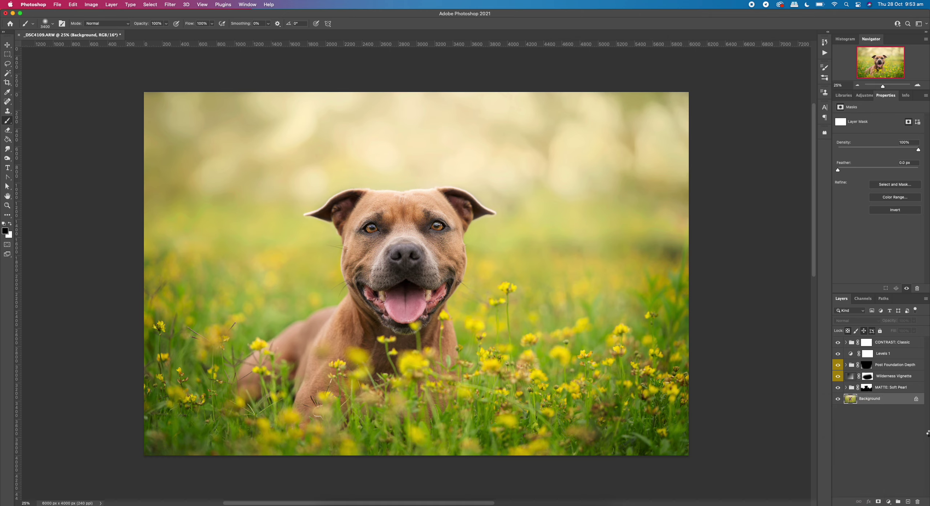
Compare the original _DSC4109.ARW state with Snapshot 2 in the document history, ending on Snapshot 2.
{"action": "left_click", "coordinate": [825, 42]}
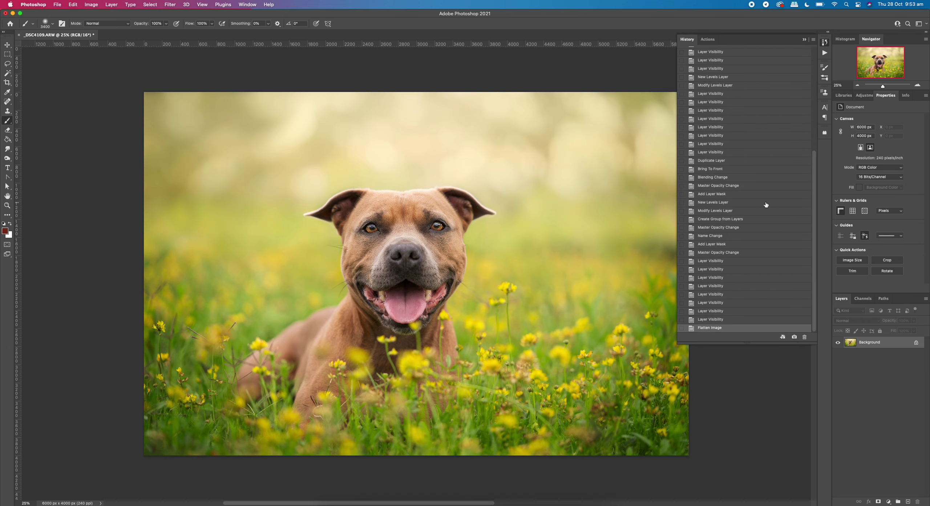
{"action": "scroll", "coordinate": [768, 218], "scroll_direction": "up", "scroll_amount": 10}
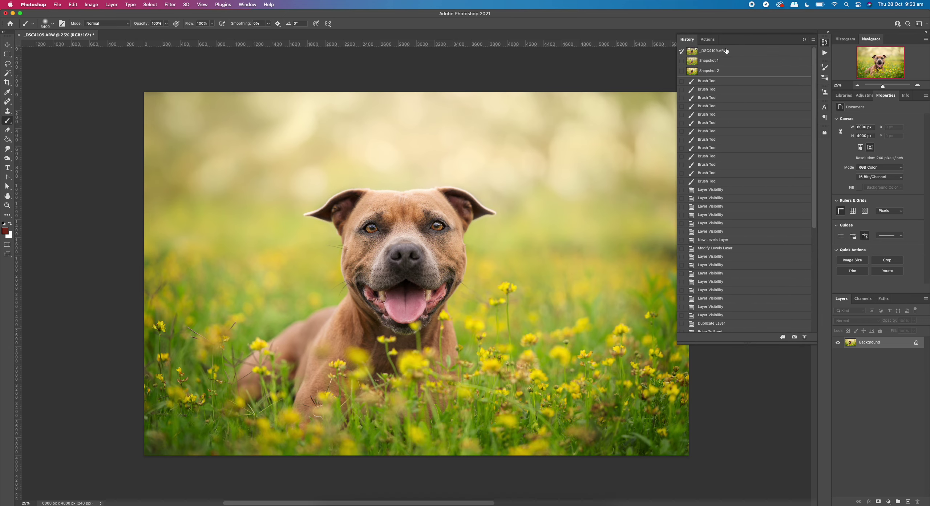
{"action": "left_click_drag", "start_coordinate": [678, 78], "coordinate": [713, 80]}
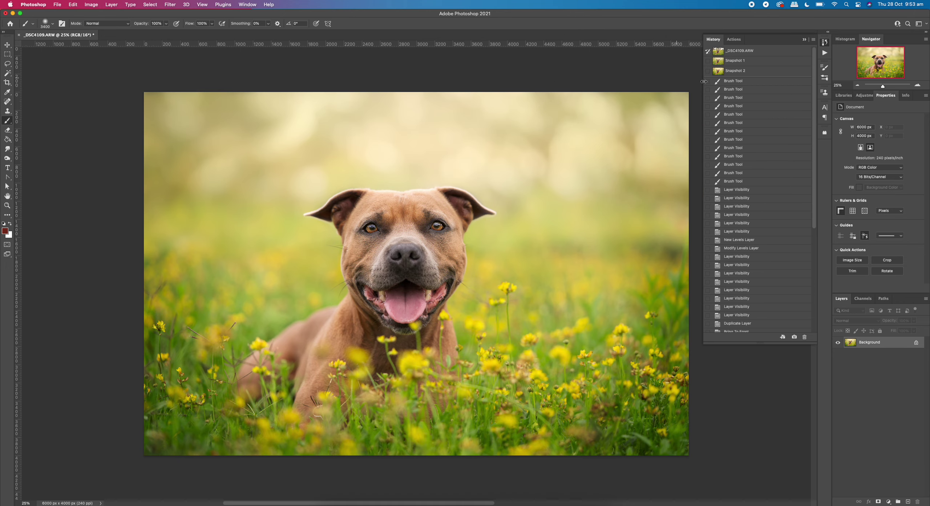
{"action": "left_click", "coordinate": [6, 45]}
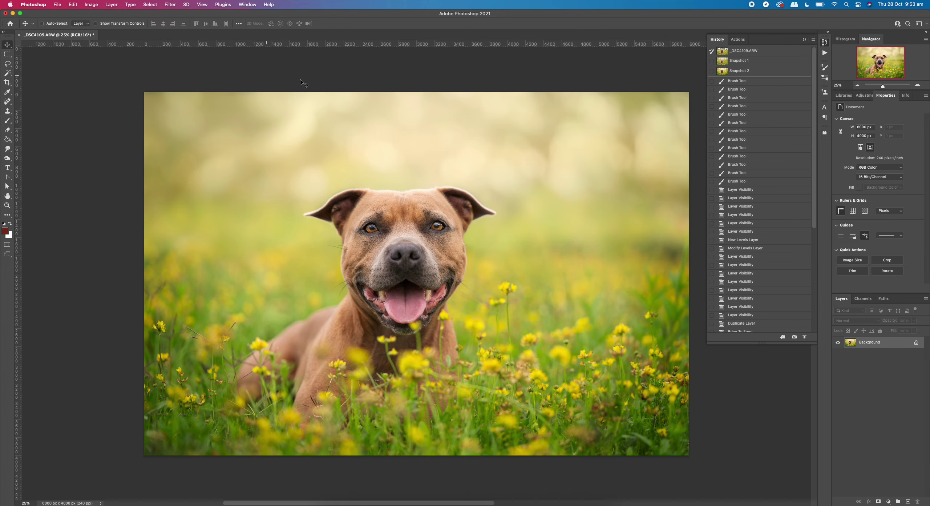
{"action": "left_click", "coordinate": [744, 53]}
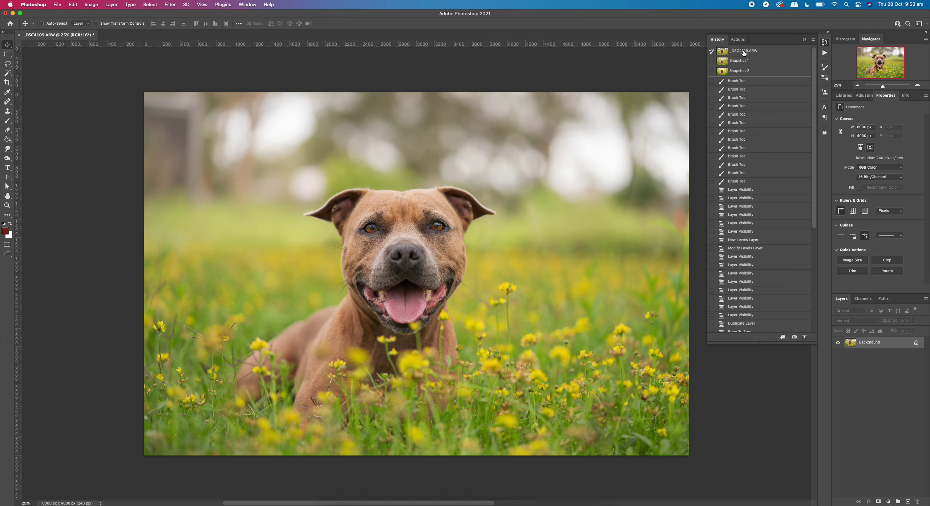
{"action": "left_click", "coordinate": [740, 72]}
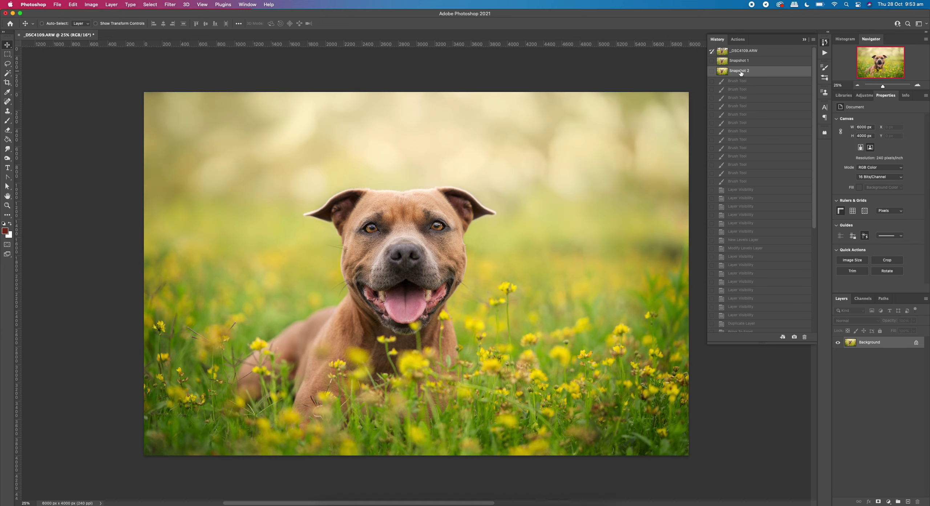
{"action": "left_click", "coordinate": [741, 51]}
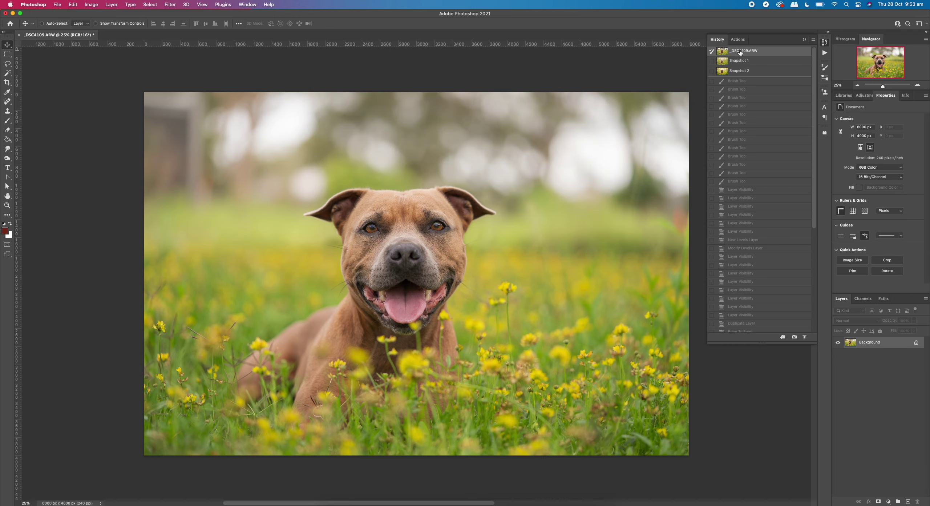
{"action": "left_click", "coordinate": [741, 72]}
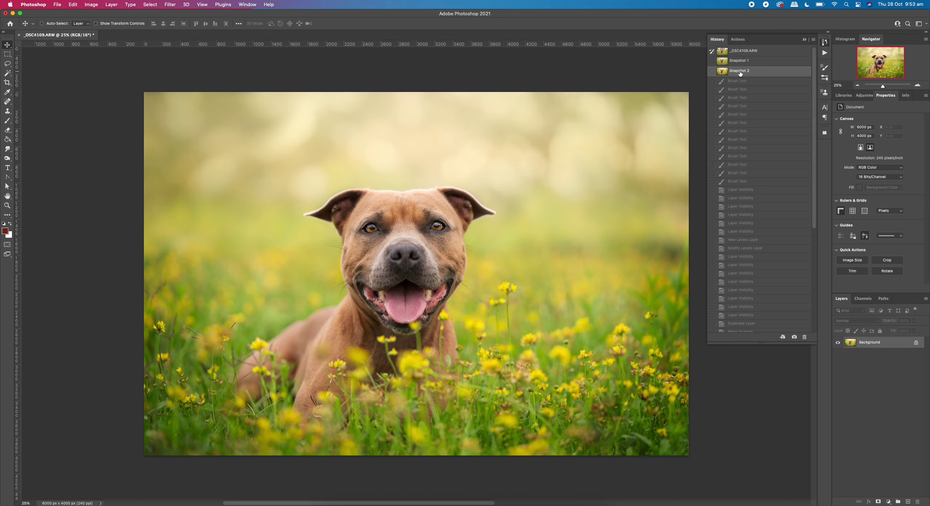
Inspect the dog's ears, eyes and muzzle at up to 100% magnification, then return to the whole photo at 25%.
{"action": "left_click", "coordinate": [7, 205]}
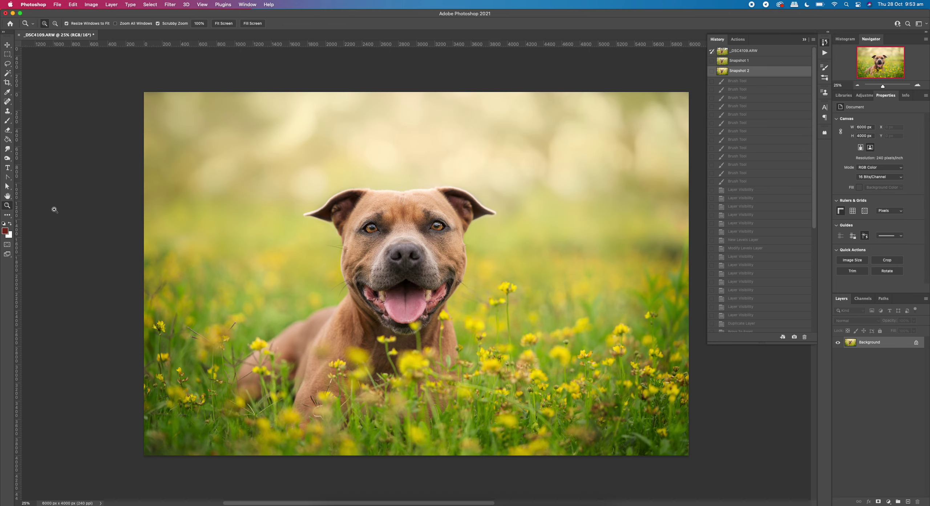
{"action": "left_click", "coordinate": [406, 209]}
{"action": "left_click", "coordinate": [421, 198]}
{"action": "left_click", "coordinate": [445, 199]}
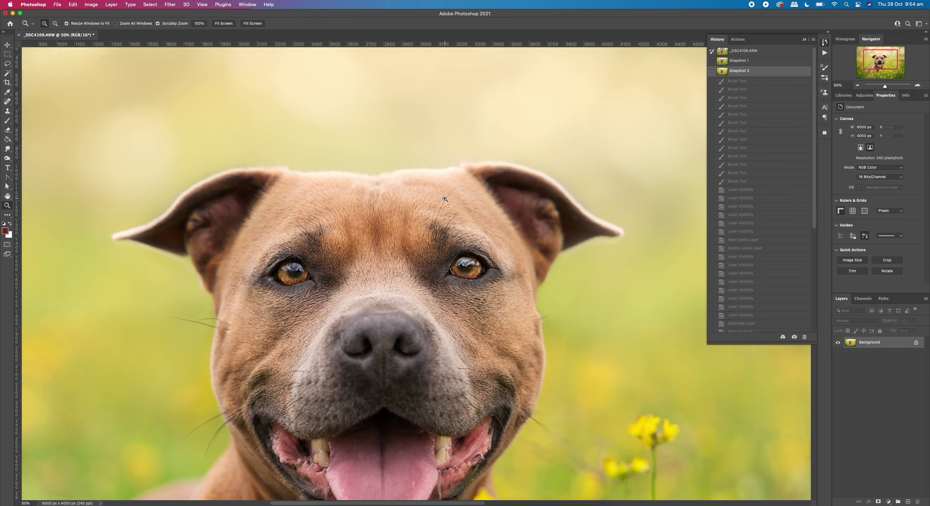
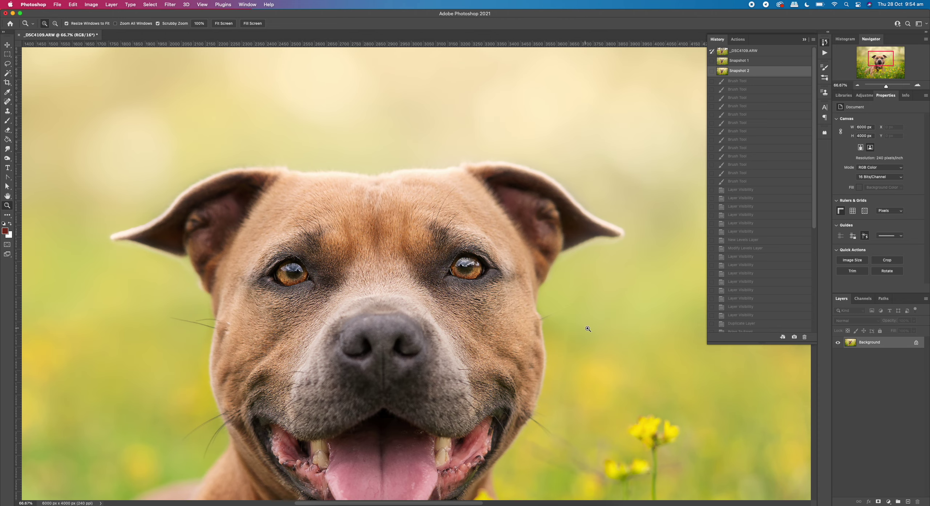
{"action": "scroll", "coordinate": [616, 335], "scroll_direction": "down", "scroll_amount": 5}
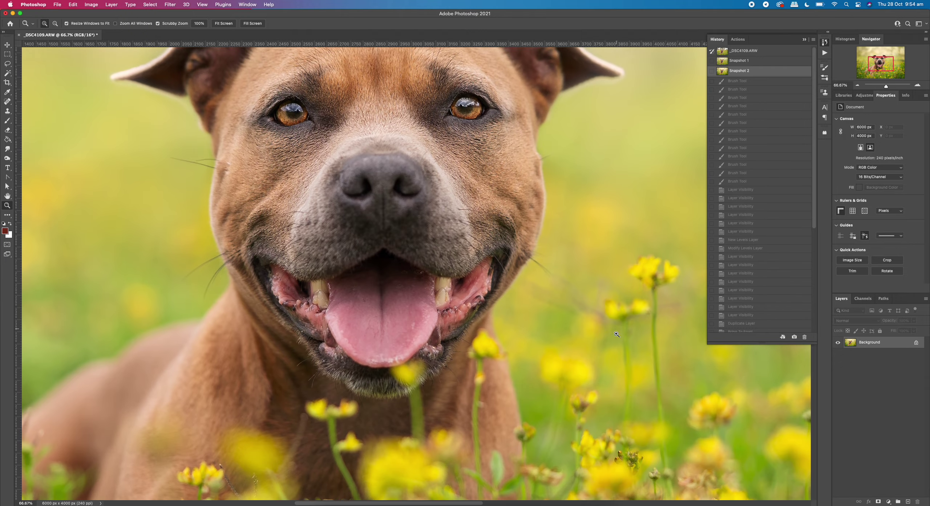
{"action": "scroll", "coordinate": [617, 334], "scroll_direction": "up", "scroll_amount": 8}
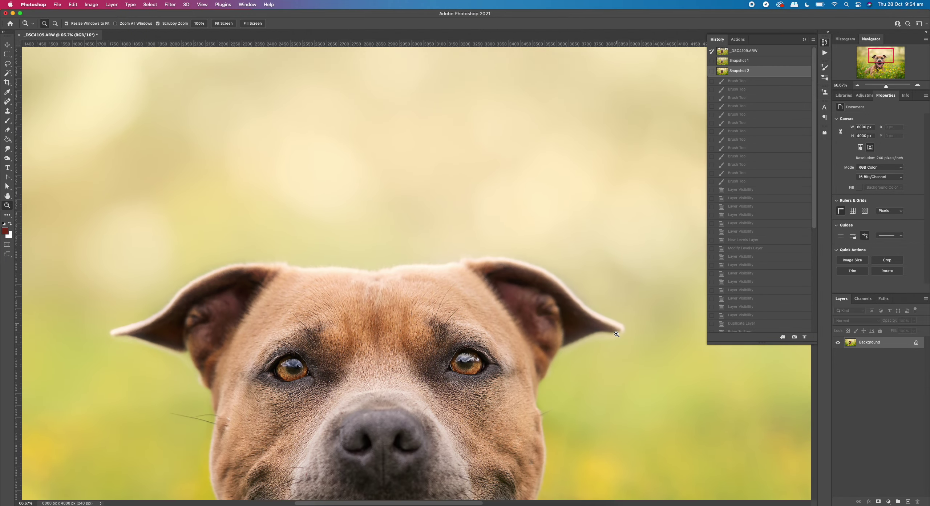
{"action": "scroll", "coordinate": [616, 334], "scroll_direction": "down", "scroll_amount": 4}
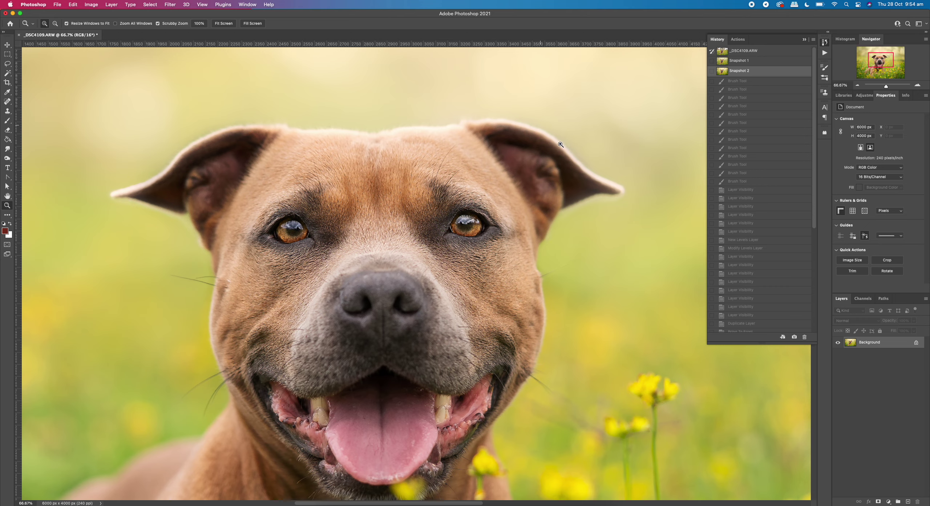
{"action": "left_click", "coordinate": [586, 300]}
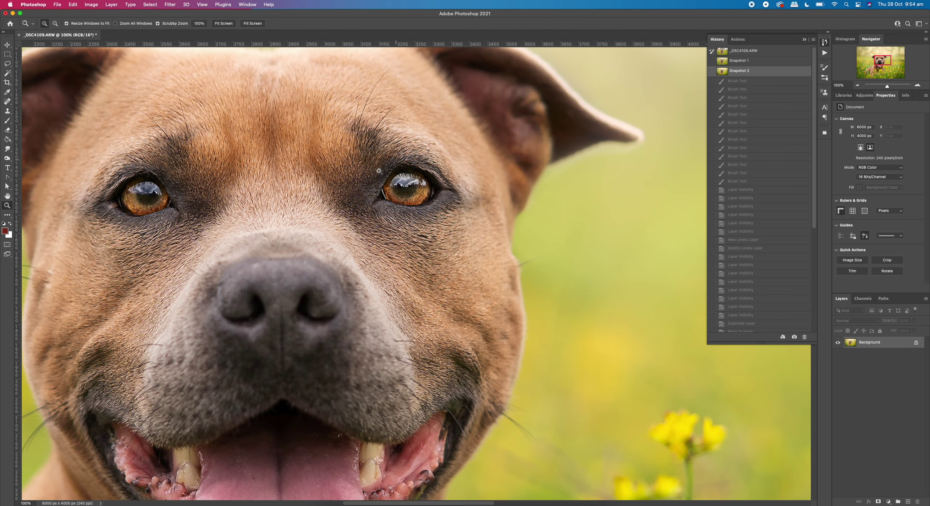
{"action": "right_click", "coordinate": [444, 228]}
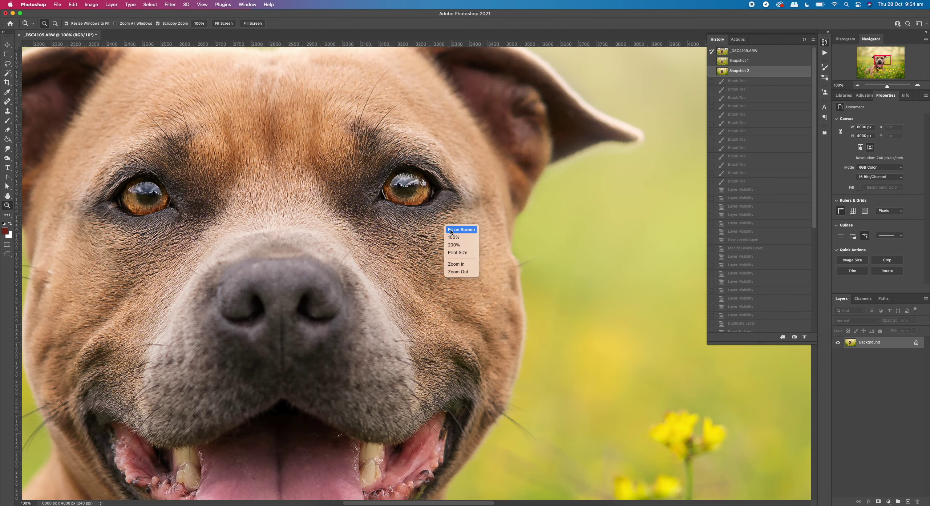
{"action": "key", "text": "Escape"}
{"action": "right_click", "coordinate": [411, 254]}
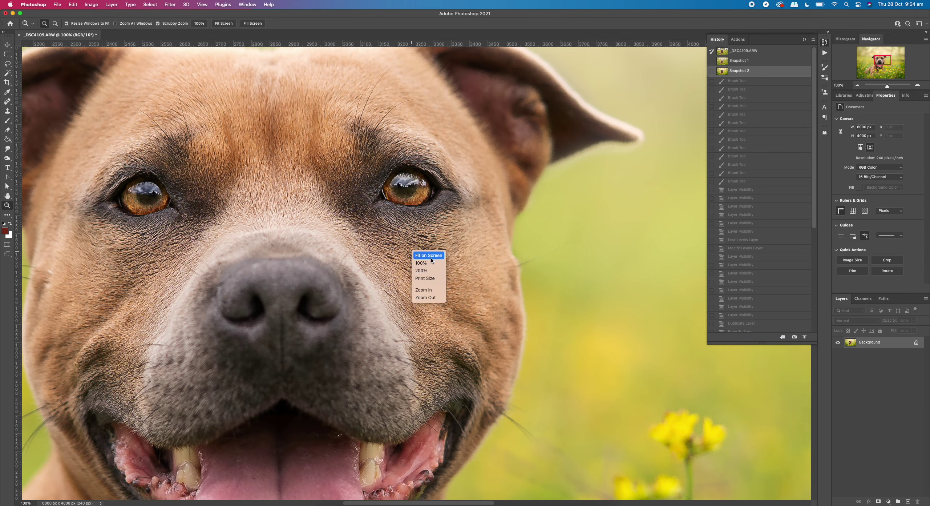
{"action": "left_click", "coordinate": [432, 278]}
{"action": "right_click", "coordinate": [433, 243]}
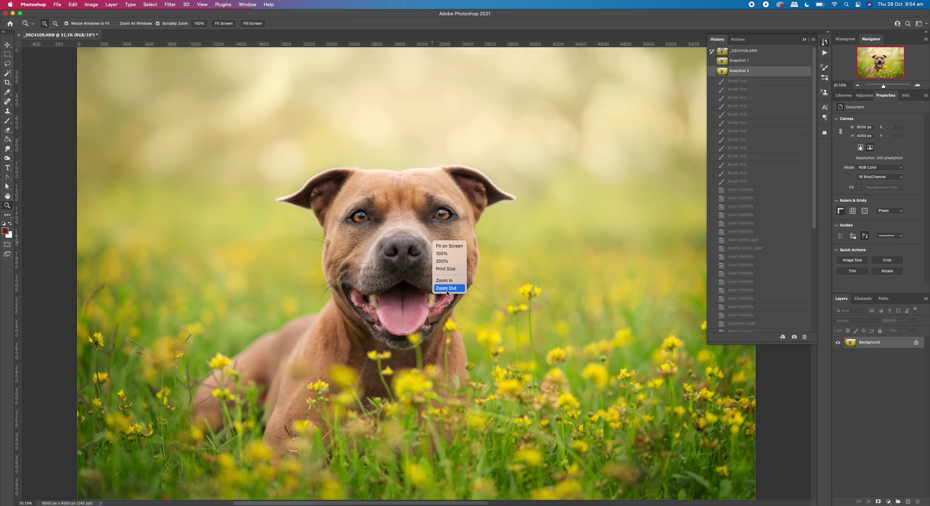
{"action": "left_click", "coordinate": [446, 288]}
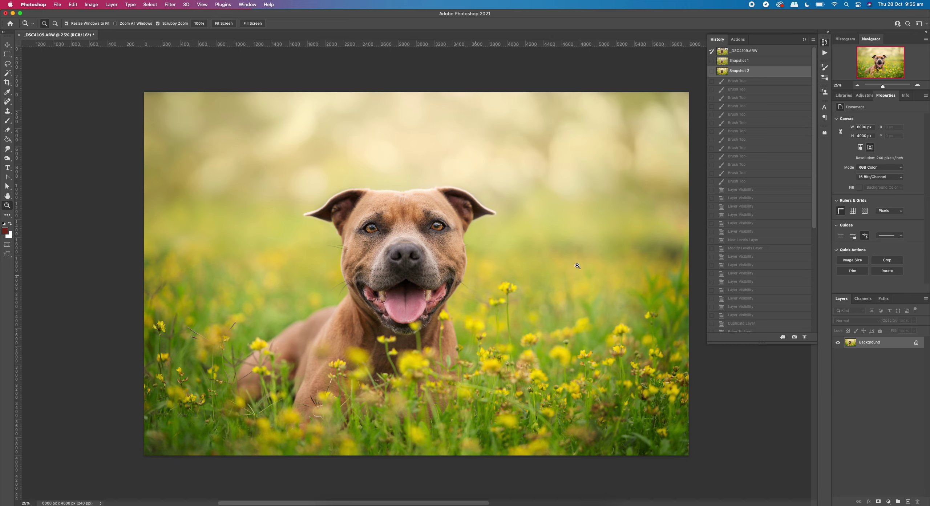
Save the flattened portrait and switch to Lightroom Classic.
{"action": "left_click", "coordinate": [57, 4]}
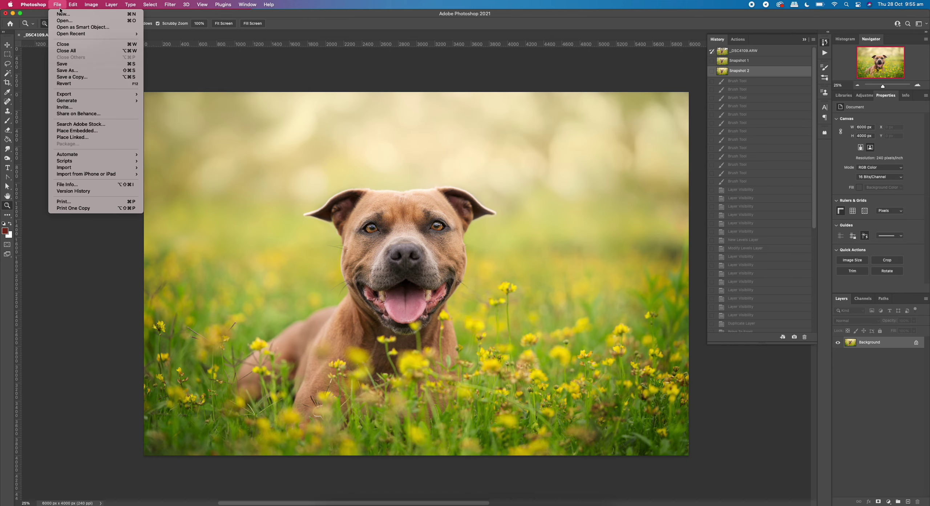
{"action": "left_click", "coordinate": [63, 63]}
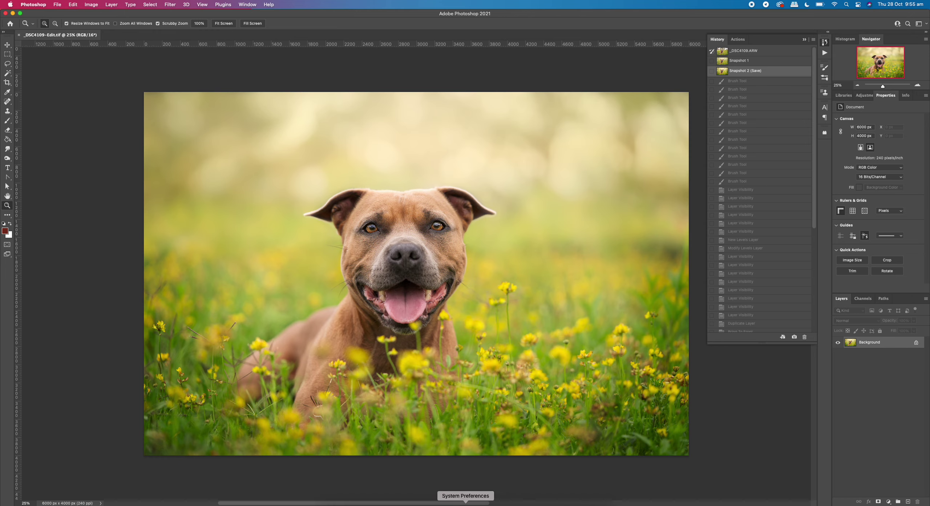
{"action": "left_click", "coordinate": [475, 502]}
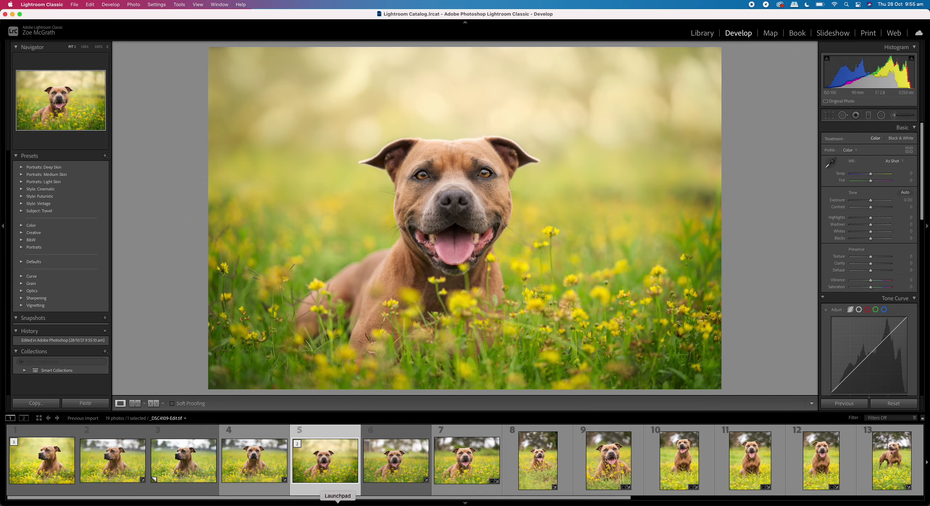
Create a virtual copy of _DSC4109.ARW and reset all of its develop settings.
{"action": "left_click", "coordinate": [413, 469]}
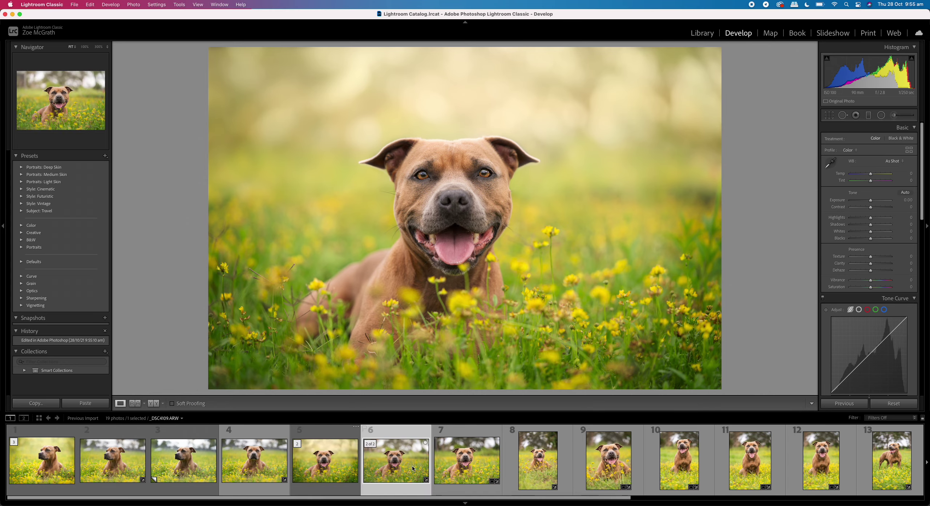
{"action": "right_click", "coordinate": [413, 469]}
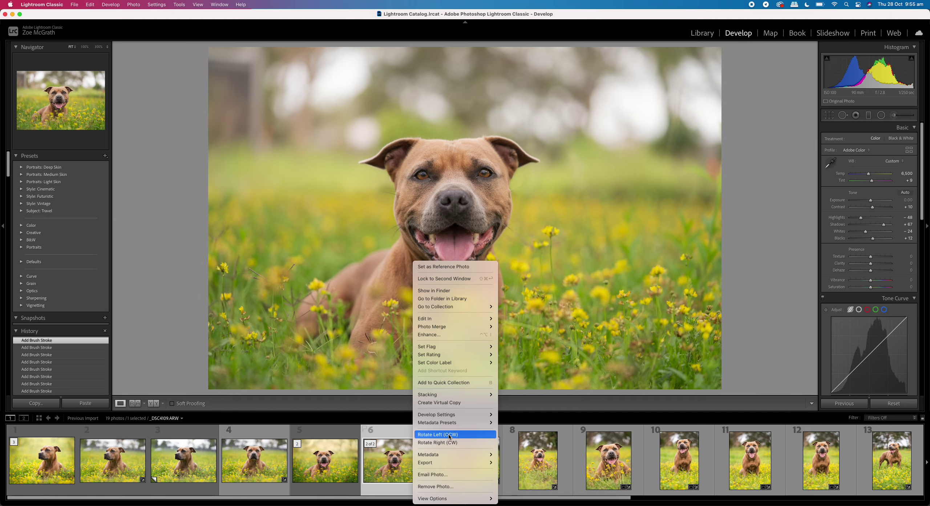
{"action": "left_click", "coordinate": [487, 405]}
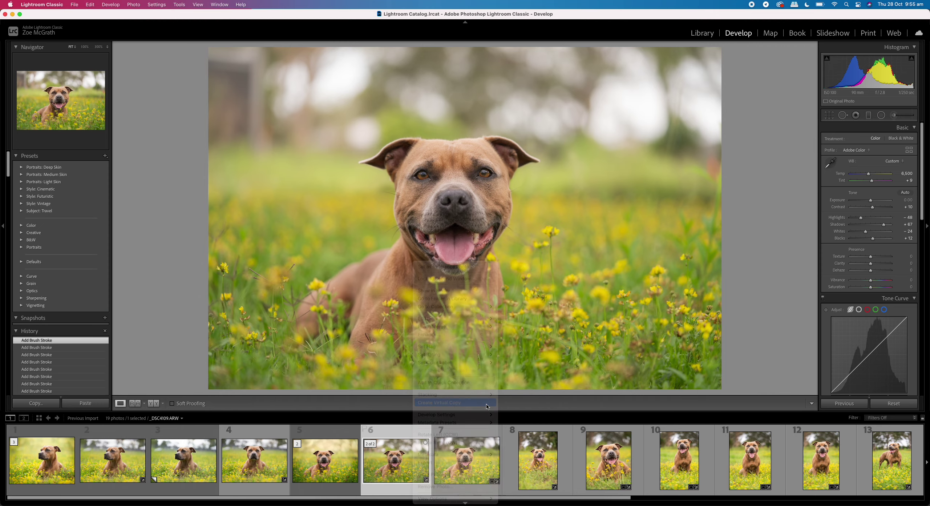
{"action": "left_click", "coordinate": [903, 405]}
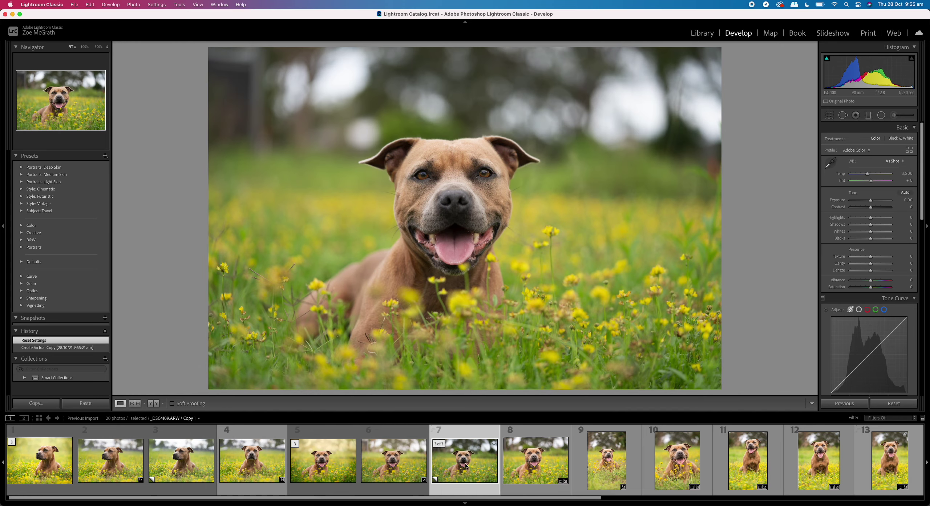
Compare the finished _DSC4109-Edit.tif with the reset virtual copy and the adjusted _DSC4109.ARW.
{"action": "left_click", "coordinate": [326, 467]}
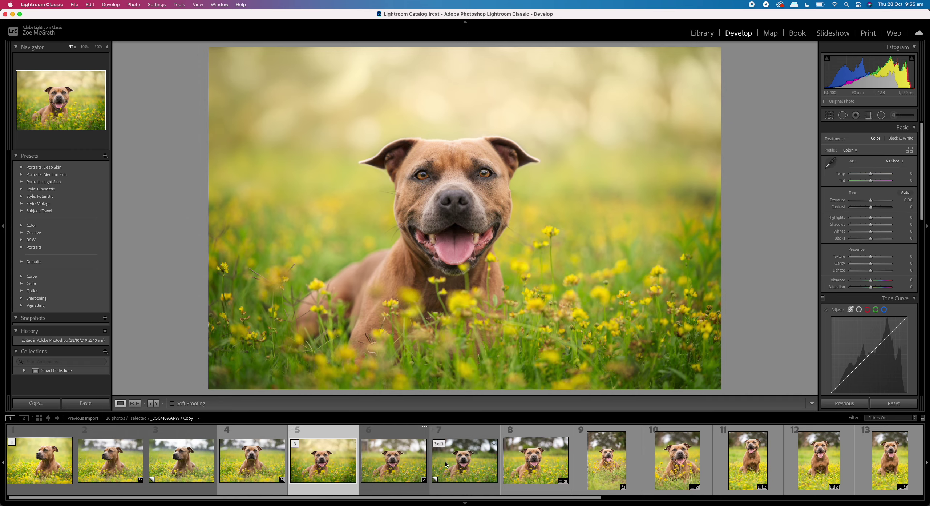
{"action": "left_click", "coordinate": [463, 468]}
{"action": "left_click", "coordinate": [393, 467]}
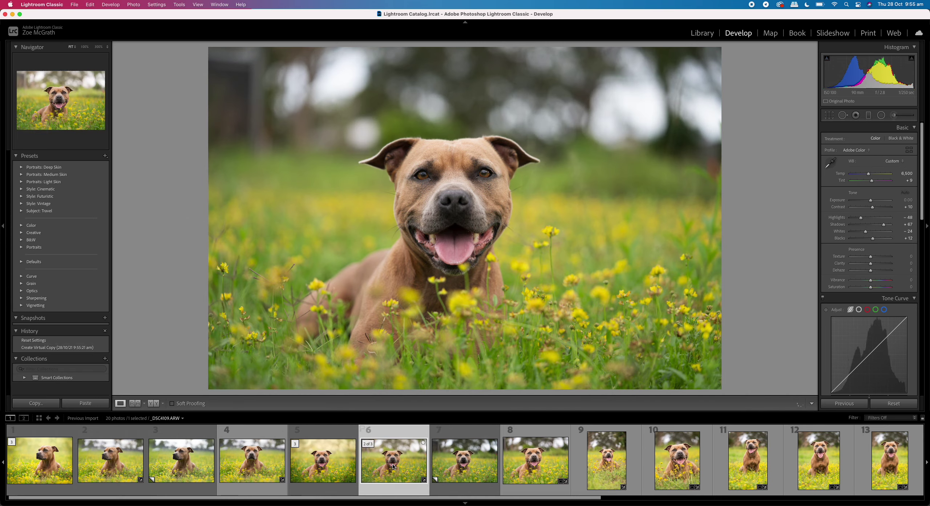
{"action": "left_click", "coordinate": [318, 470]}
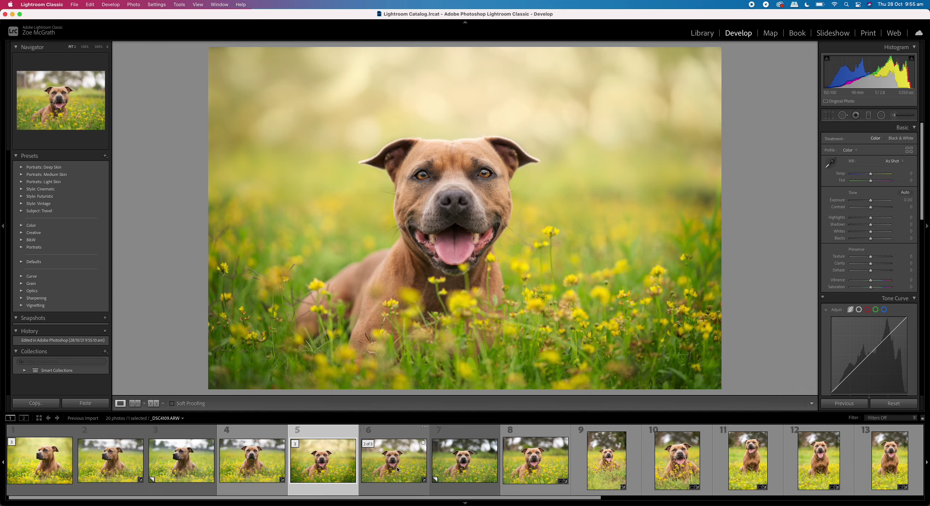
{"action": "key", "text": "Right"}
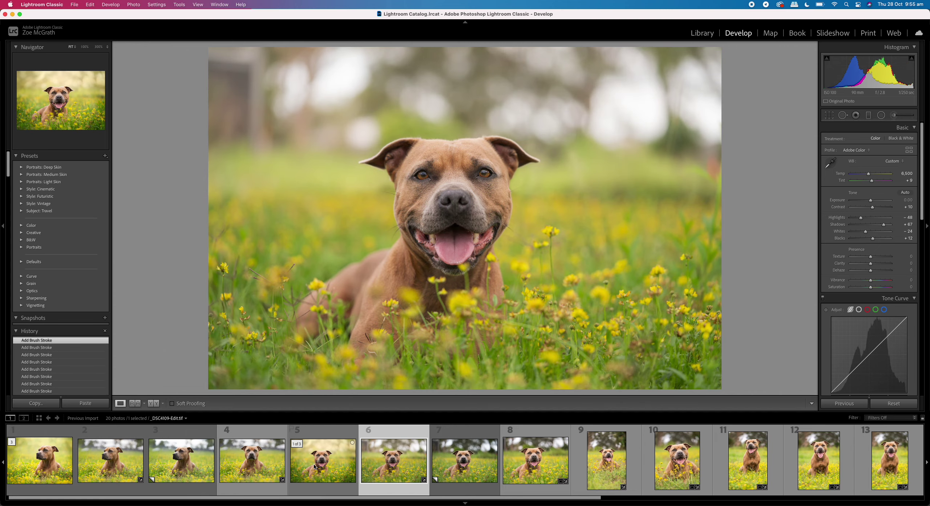
{"action": "left_click", "coordinate": [315, 466]}
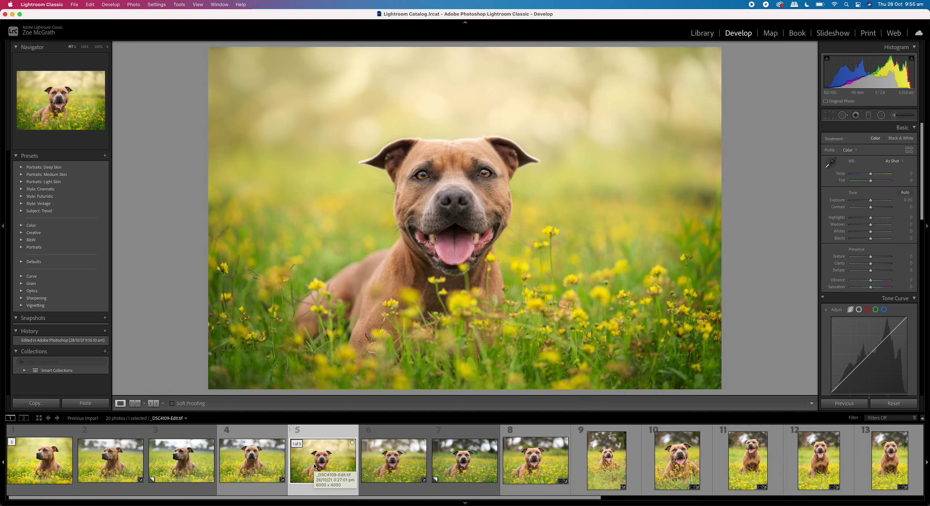
Compare _DSC4080.ARW, the unedited virtual copy of _DSC4077.ARW, the adjusted _DSC4077.ARW and the finished _DSC4077-Edit.tif.
{"action": "left_click", "coordinate": [273, 467]}
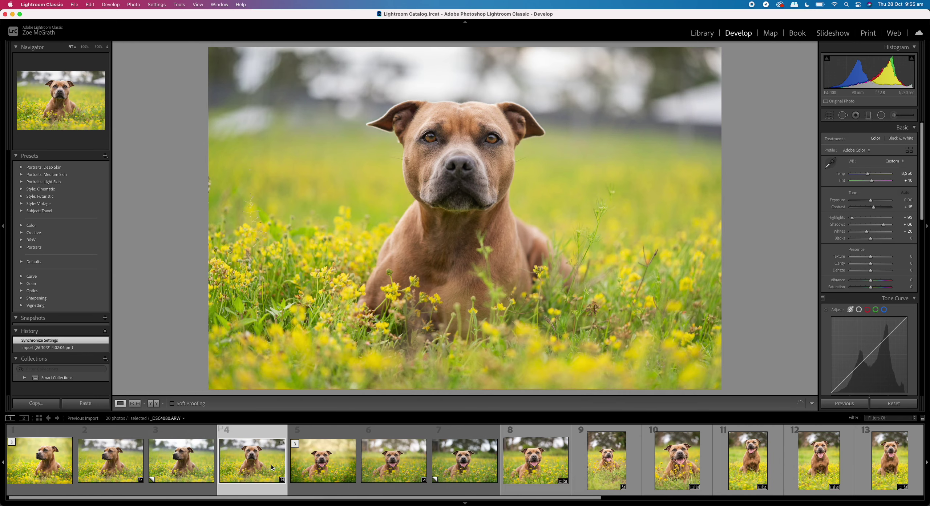
{"action": "left_click", "coordinate": [189, 466]}
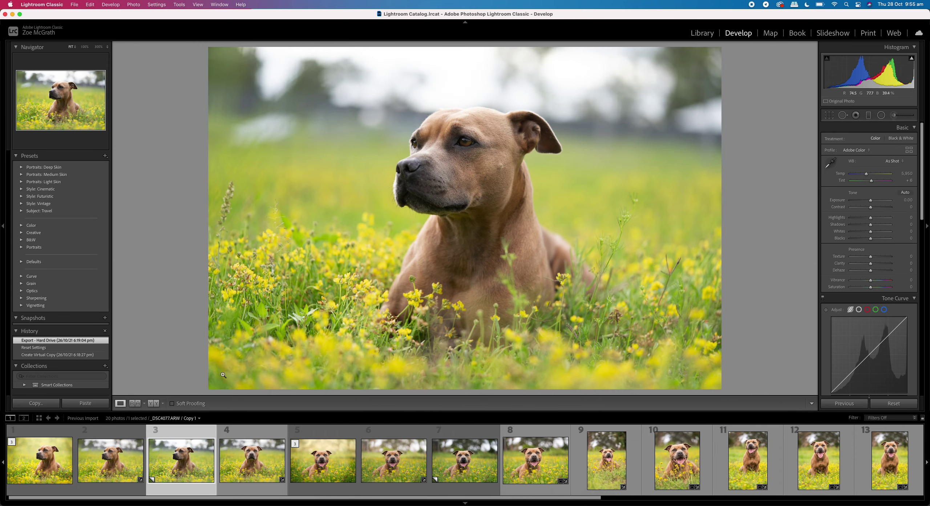
{"action": "left_click", "coordinate": [113, 455]}
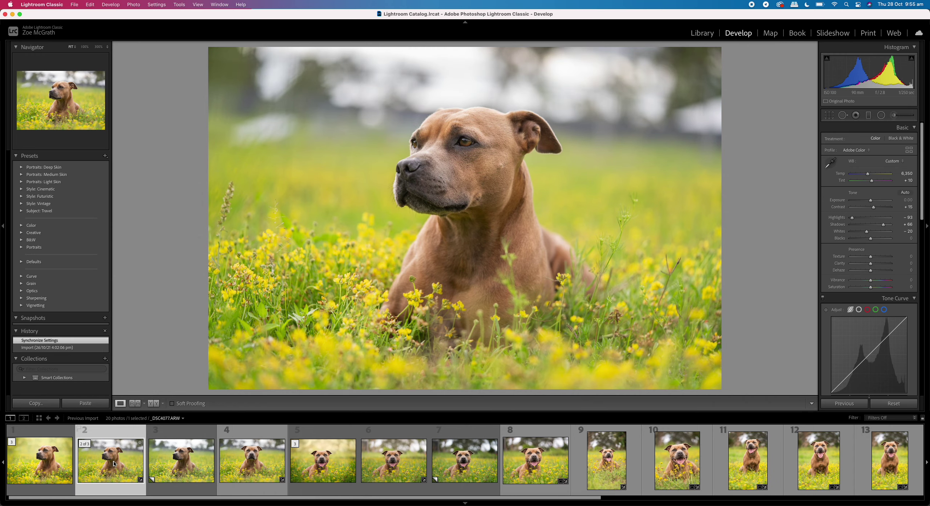
{"action": "left_click", "coordinate": [54, 457]}
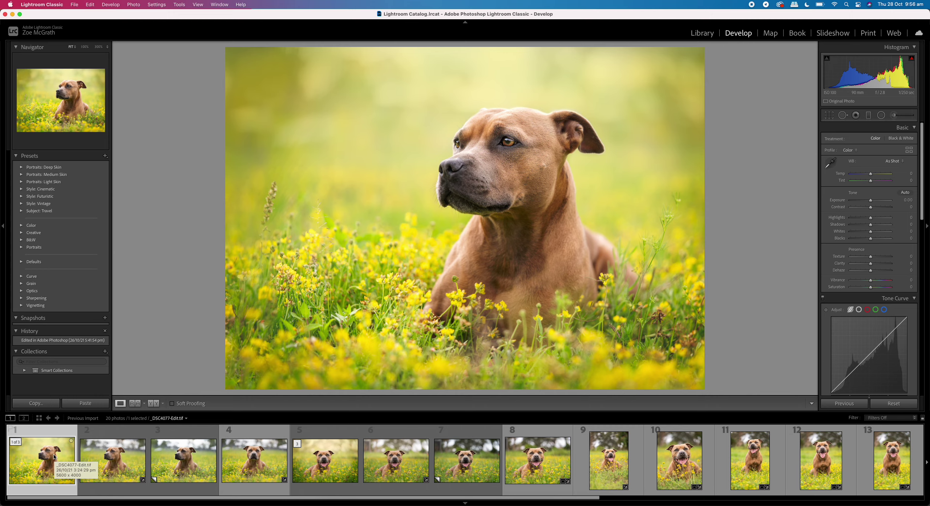
{"action": "left_click", "coordinate": [468, 463]}
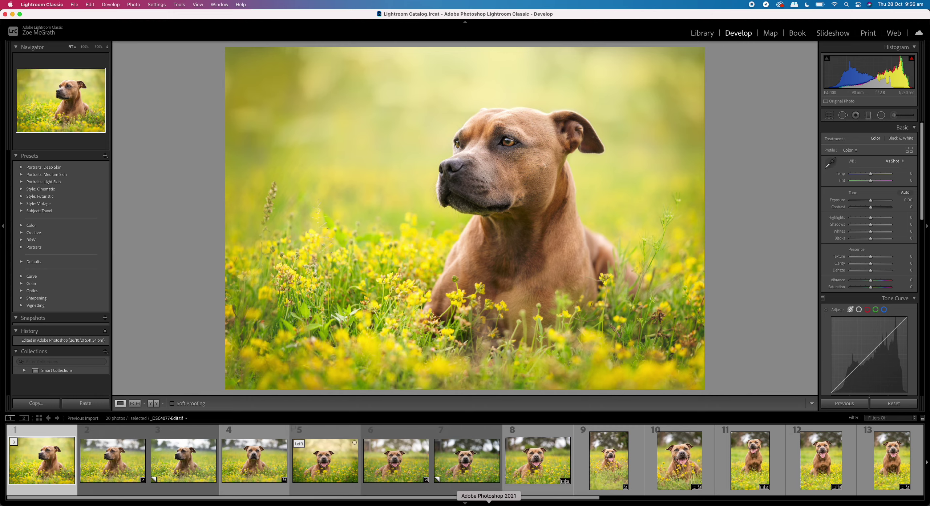
Switch to Photoshop and convert the flattened dog portrait to 8 Bits/Channel.
{"action": "left_click", "coordinate": [489, 505]}
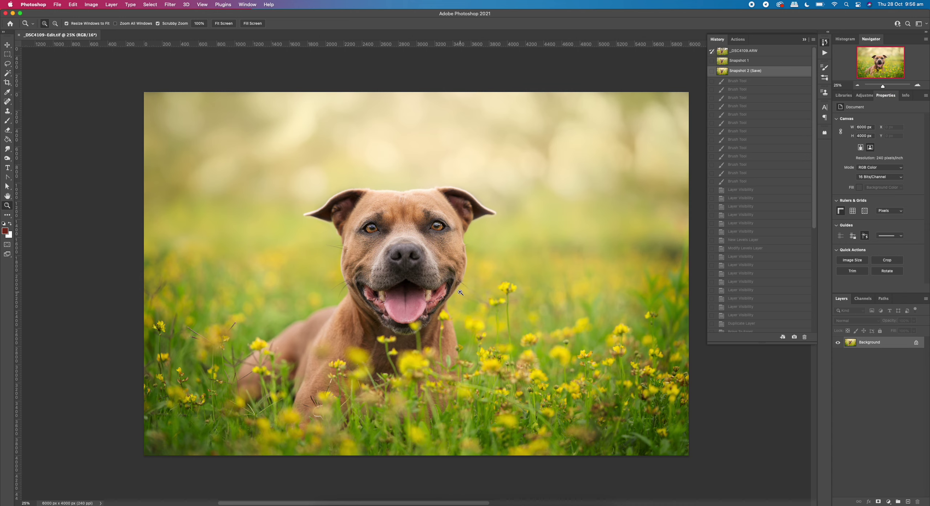
{"action": "left_click", "coordinate": [90, 5]}
{"action": "mouse_move", "coordinate": [109, 14]}
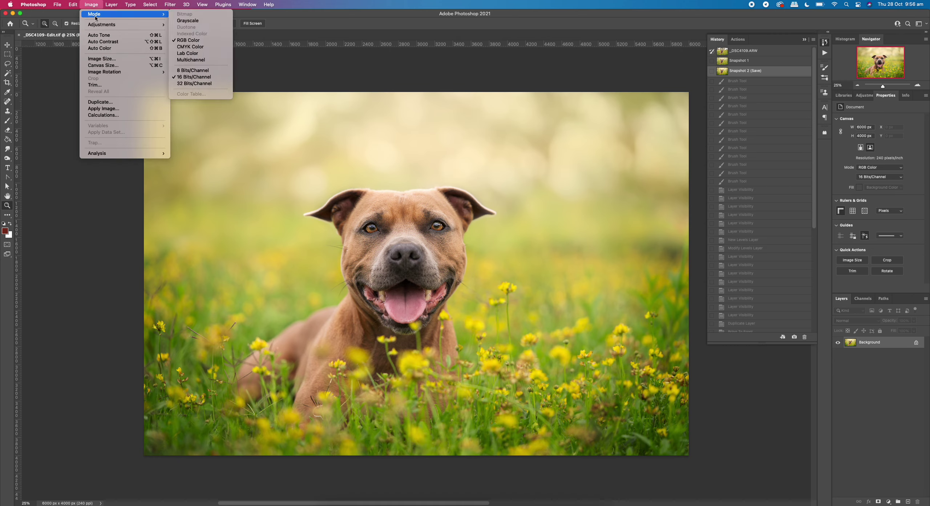
{"action": "left_click", "coordinate": [201, 71]}
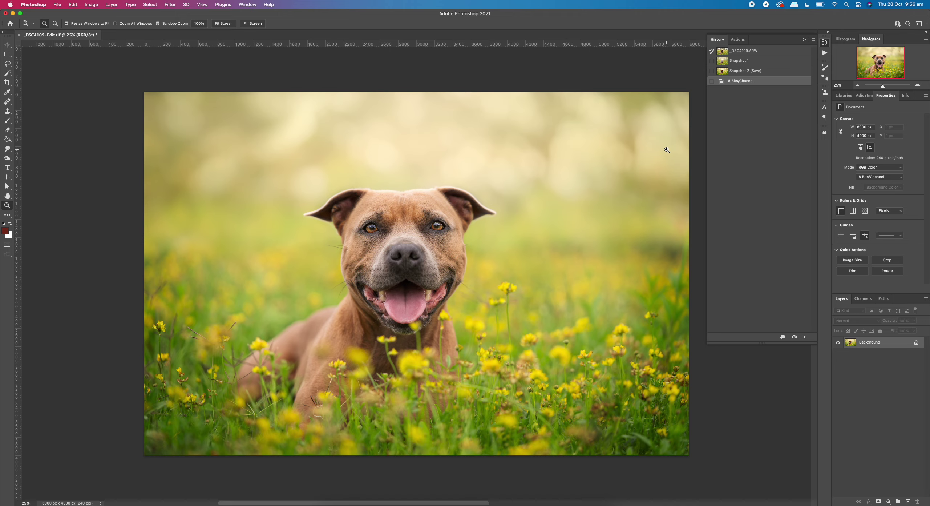
Review the destination color profiles offered by Convert to Profile, cancel the conversion, and check the image mode options.
{"action": "left_click", "coordinate": [92, 8]}
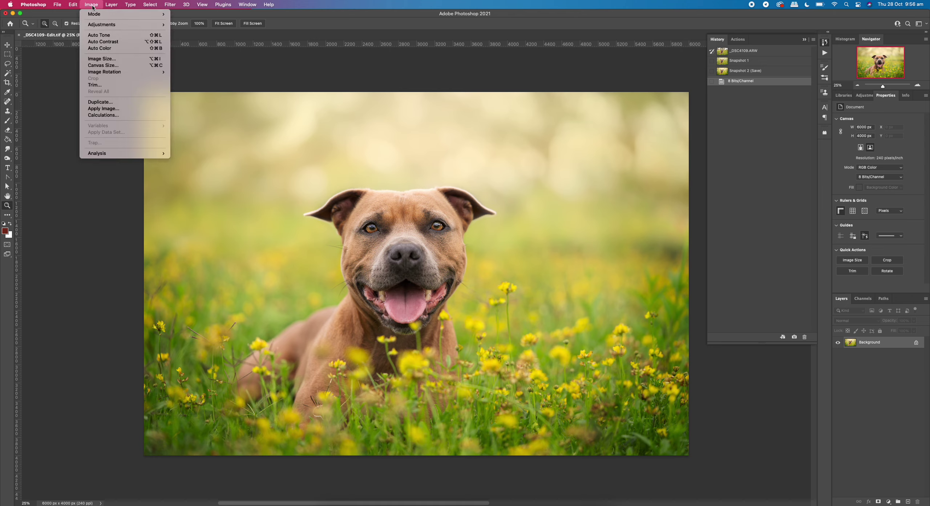
{"action": "mouse_move", "coordinate": [70, 7]}
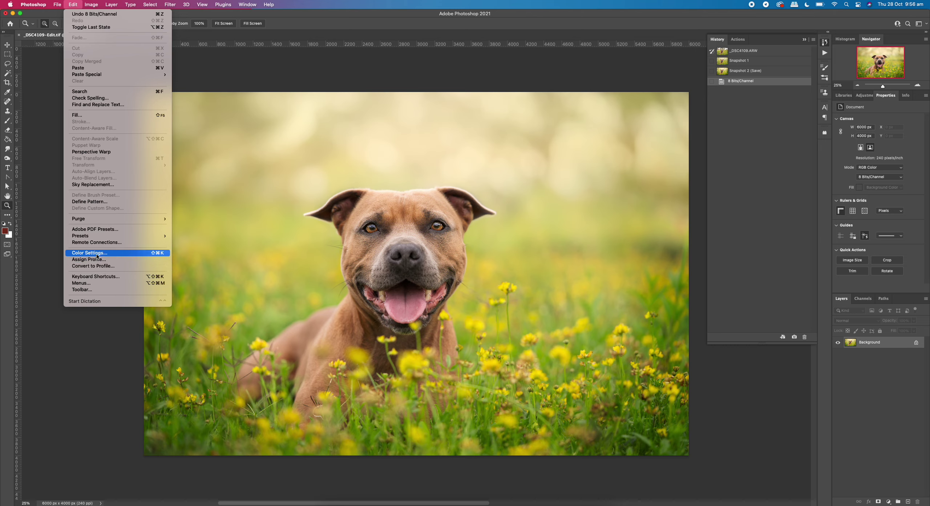
{"action": "left_click", "coordinate": [98, 267]}
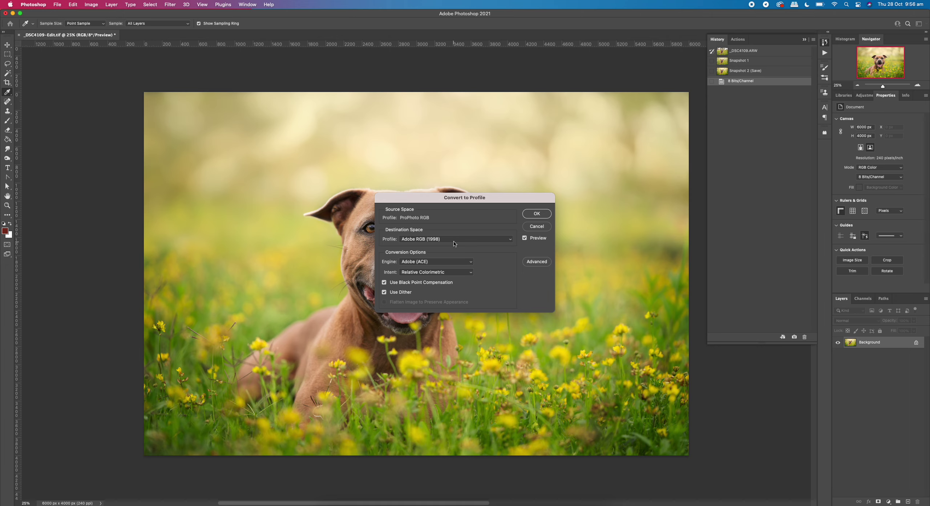
{"action": "left_click", "coordinate": [453, 242]}
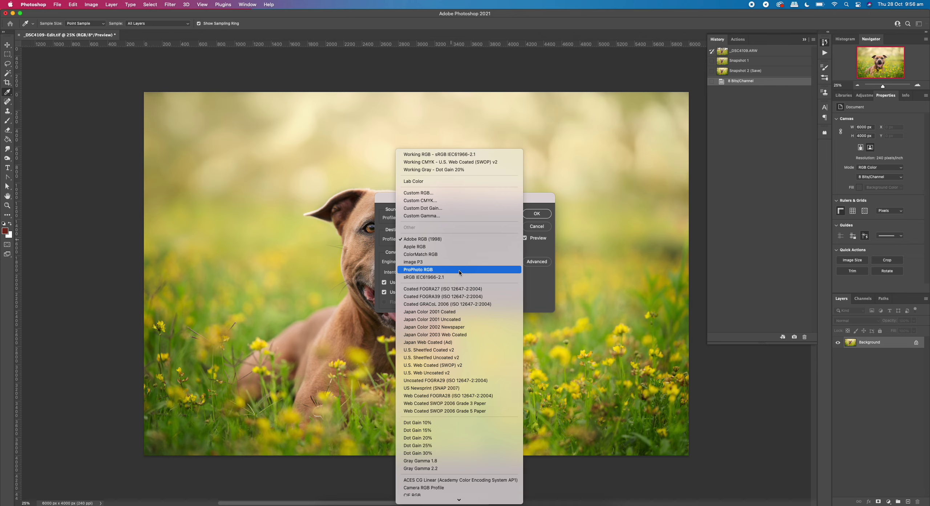
{"action": "left_click", "coordinate": [545, 287]}
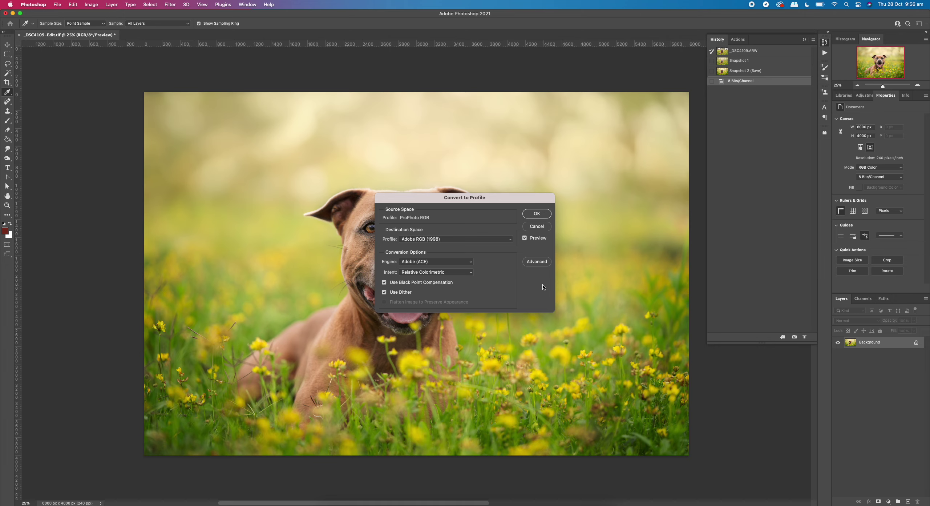
{"action": "left_click", "coordinate": [536, 226]}
{"action": "key", "text": "z"}
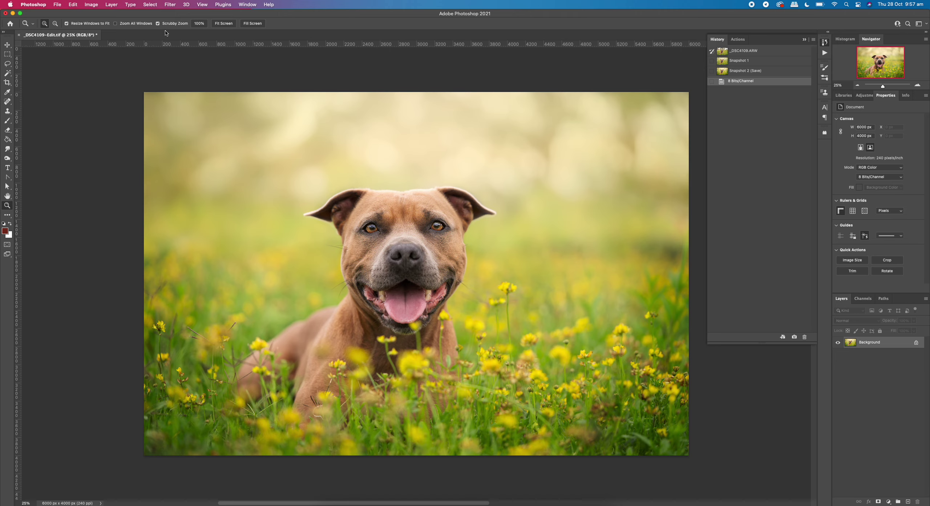
{"action": "left_click", "coordinate": [91, 5]}
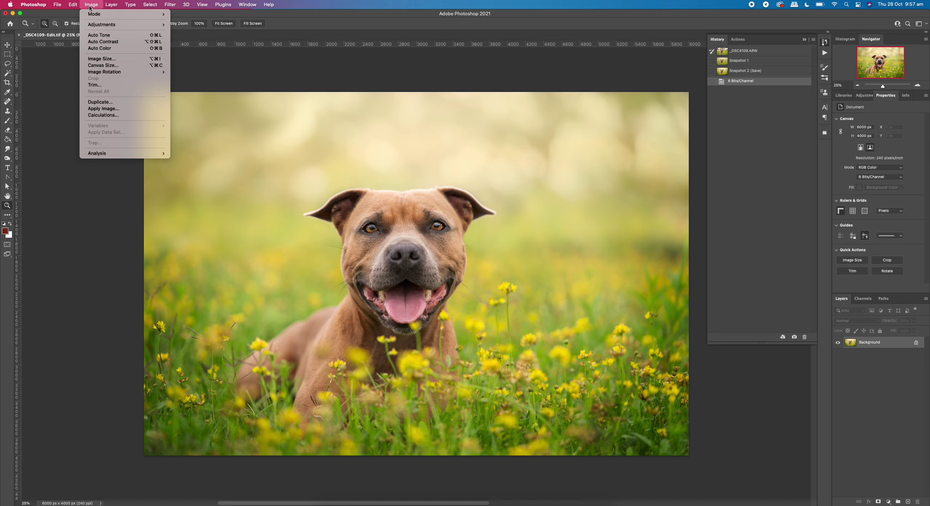
{"action": "mouse_move", "coordinate": [109, 13]}
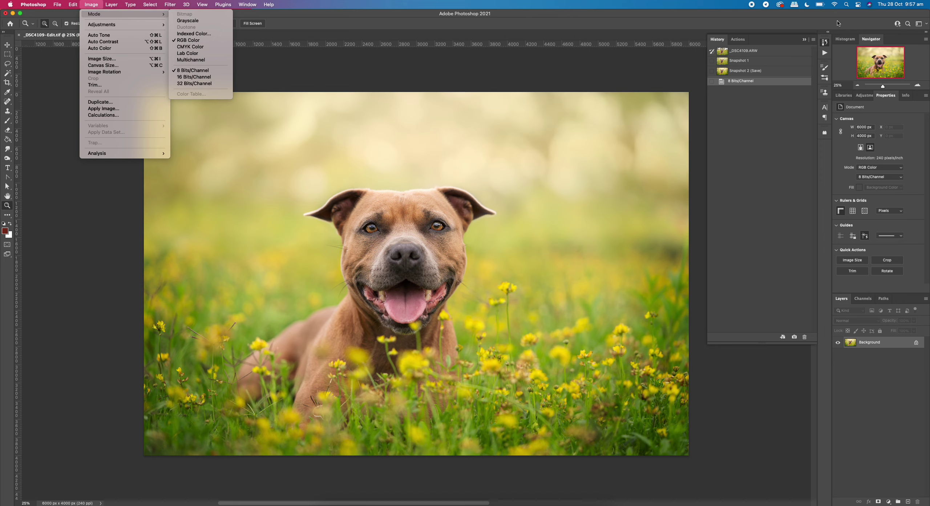
Place the white Artwork 8 logo from the LOGO library, scale it down and position it just above the dog's back.
{"action": "left_click", "coordinate": [845, 96]}
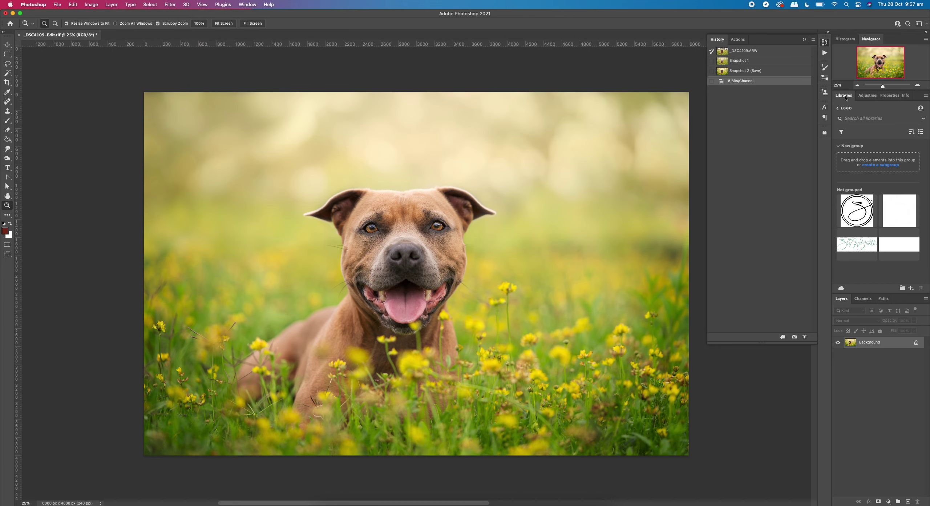
{"action": "left_click_drag", "start_coordinate": [907, 248], "coordinate": [537, 288]}
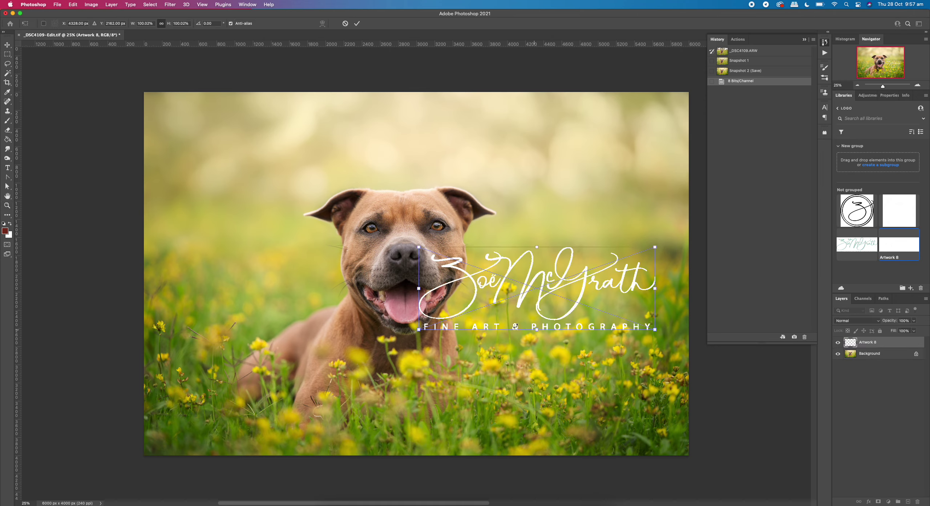
{"action": "left_click_drag", "start_coordinate": [540, 331], "coordinate": [273, 315]}
{"action": "key", "text": "Return"}
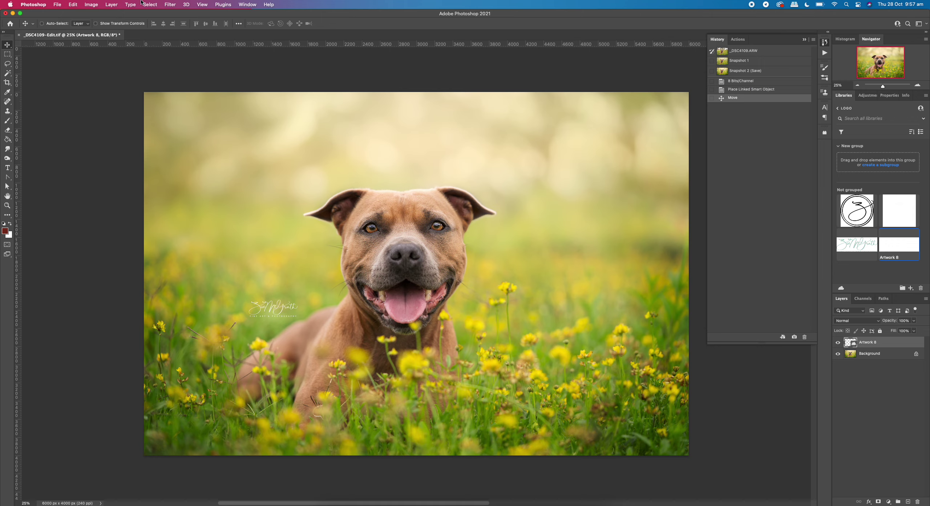
Start an Export As of the portrait with the format set to JPG and the quality to Great.
{"action": "left_click", "coordinate": [58, 5]}
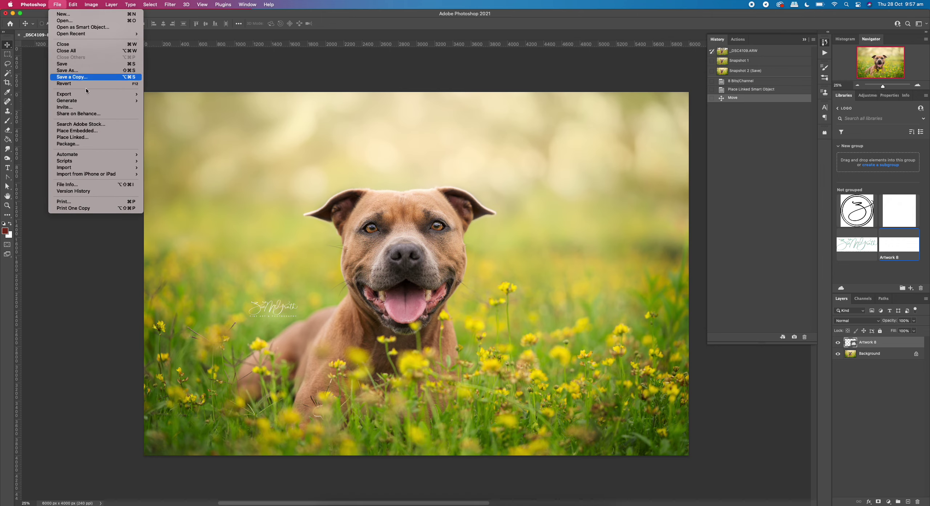
{"action": "mouse_move", "coordinate": [91, 95]}
{"action": "left_click", "coordinate": [160, 100]}
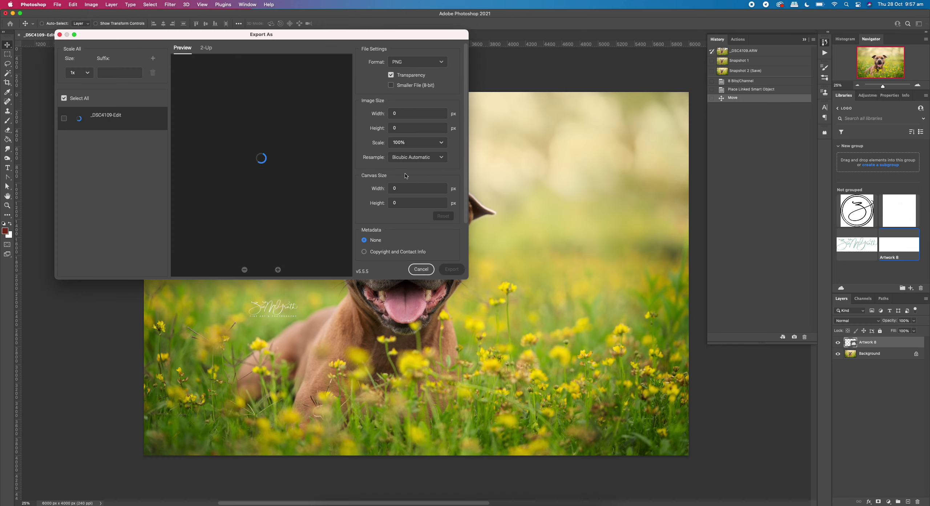
{"action": "left_click", "coordinate": [422, 63]}
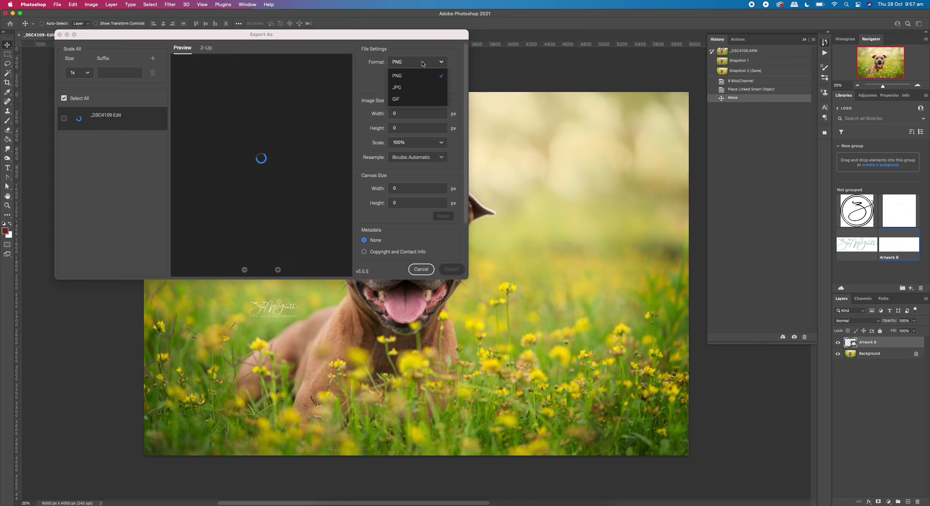
{"action": "left_click", "coordinate": [418, 88]}
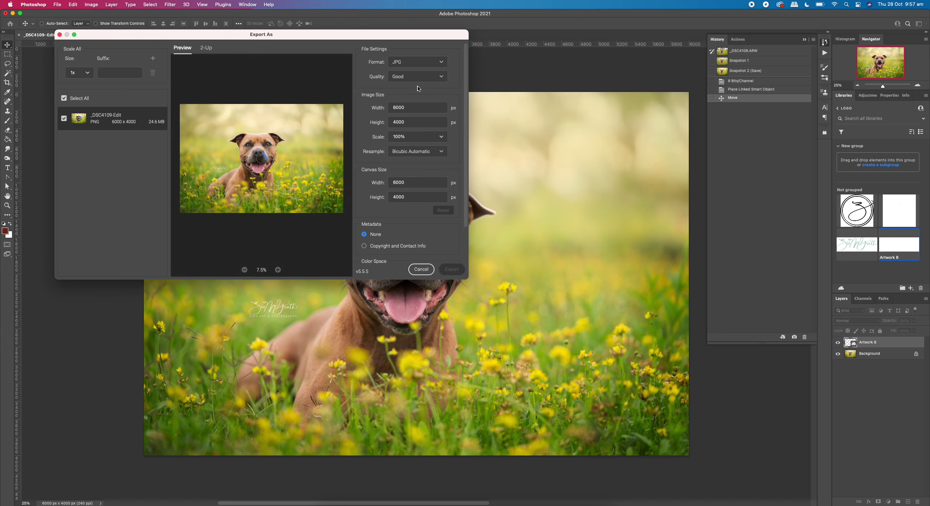
{"action": "left_click", "coordinate": [430, 79]}
{"action": "left_click", "coordinate": [412, 163]}
Set the export image width to 2052 px, letting the height scale in proportion.
{"action": "double_click", "coordinate": [419, 109]}
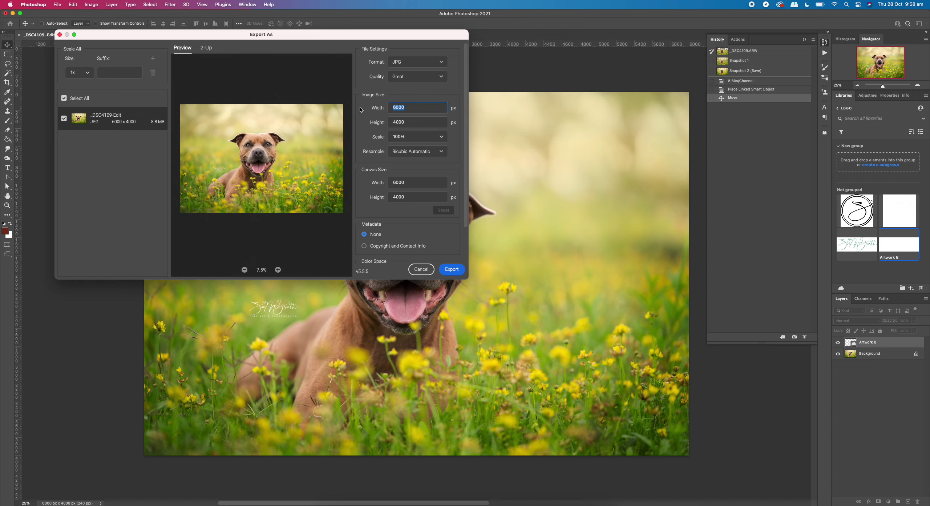
{"action": "type", "text": "2052"}
{"action": "double_click", "coordinate": [413, 123]}
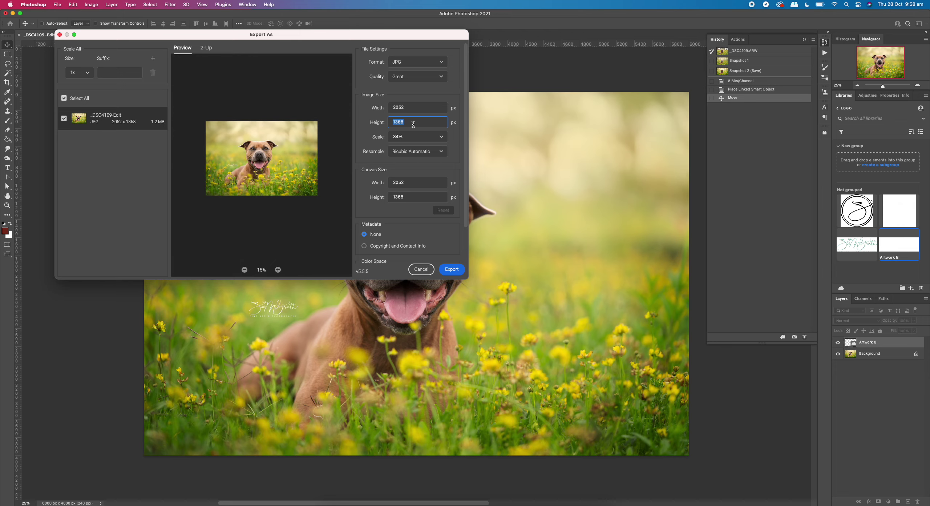
{"action": "left_click", "coordinate": [458, 152]}
Embed the color profile and export the image as _DSC4109-Edit.jpg into the 000 folder.
{"action": "scroll", "coordinate": [458, 176], "scroll_direction": "down", "scroll_amount": 3}
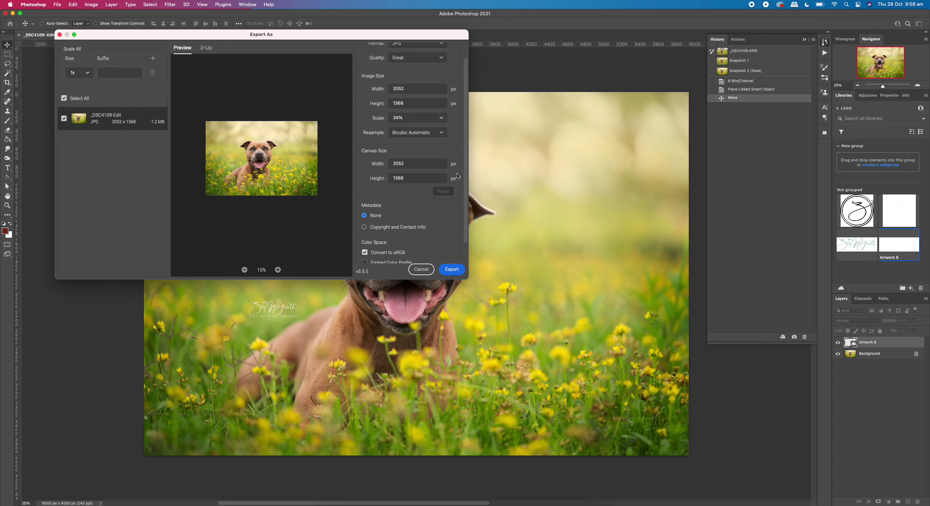
{"action": "left_click", "coordinate": [392, 241]}
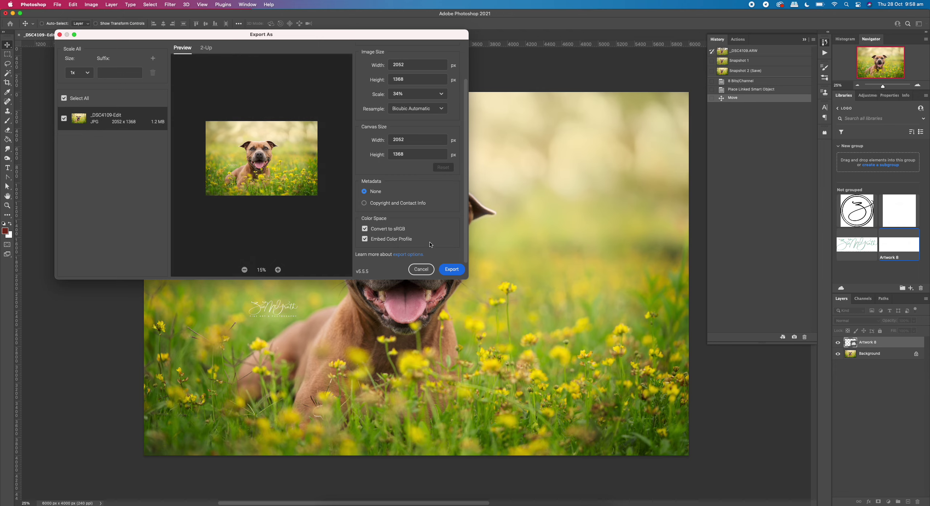
{"action": "left_click", "coordinate": [452, 271]}
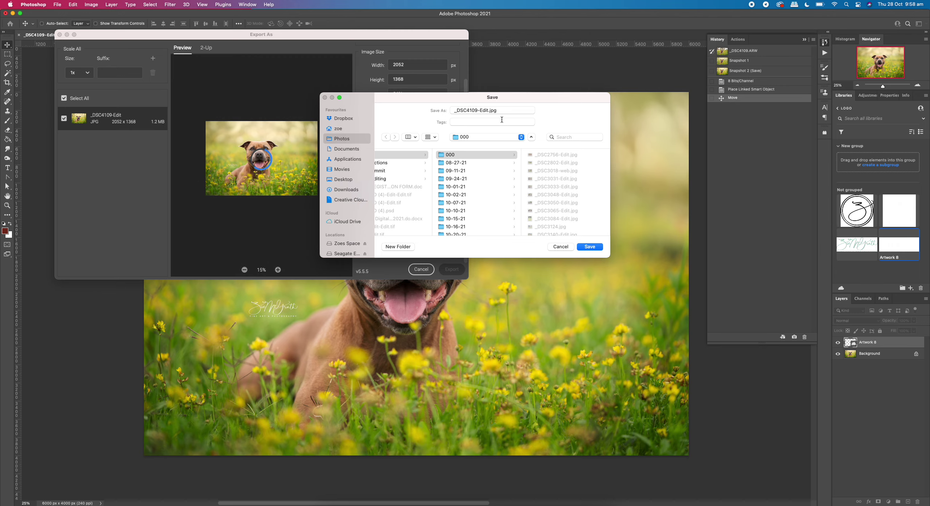
{"action": "left_click", "coordinate": [590, 247]}
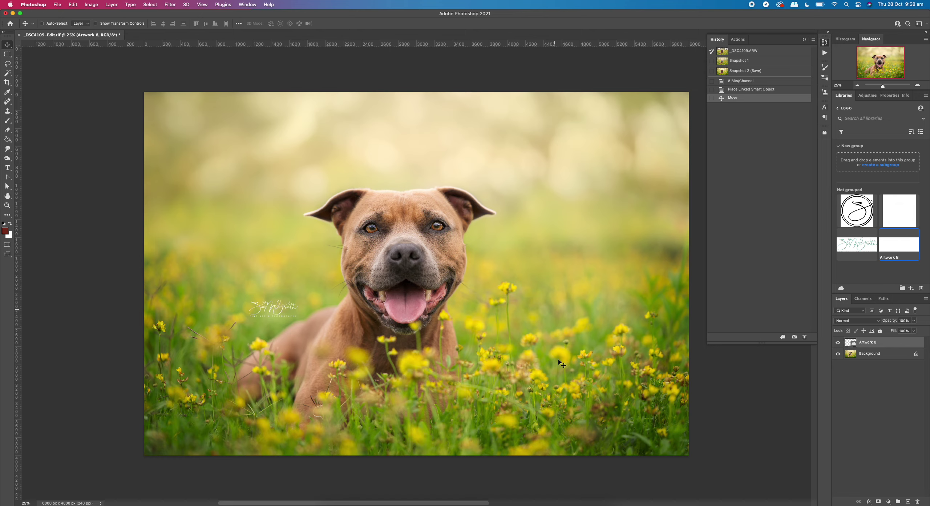
Close the document without saving the logo changes, then switch to Lightroom Classic and show _DSC4109-Edit.tif.
{"action": "left_click", "coordinate": [19, 35]}
{"action": "left_click", "coordinate": [456, 190]}
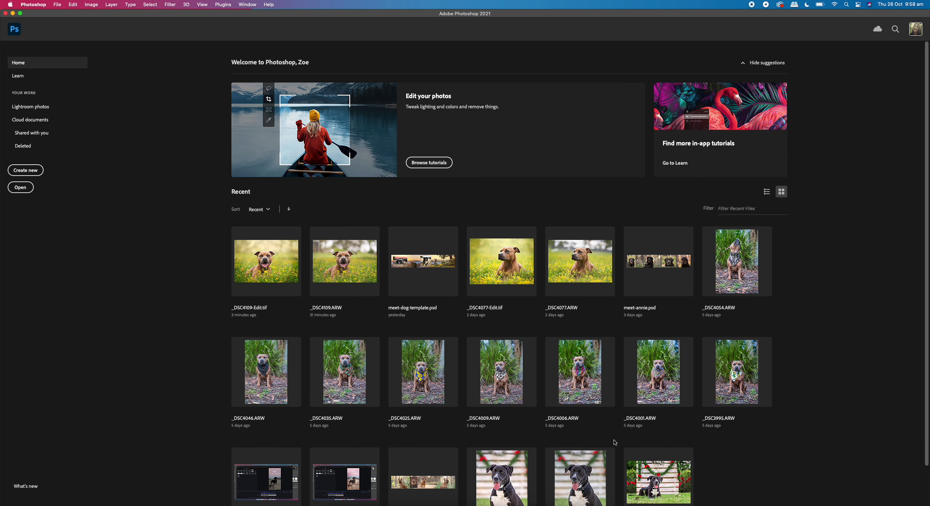
{"action": "left_click", "coordinate": [473, 504]}
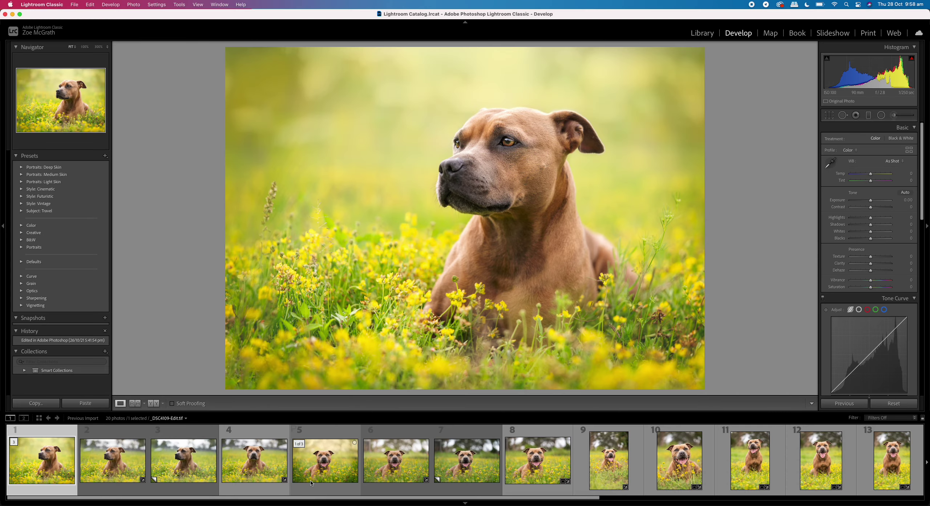
{"action": "left_click", "coordinate": [325, 461]}
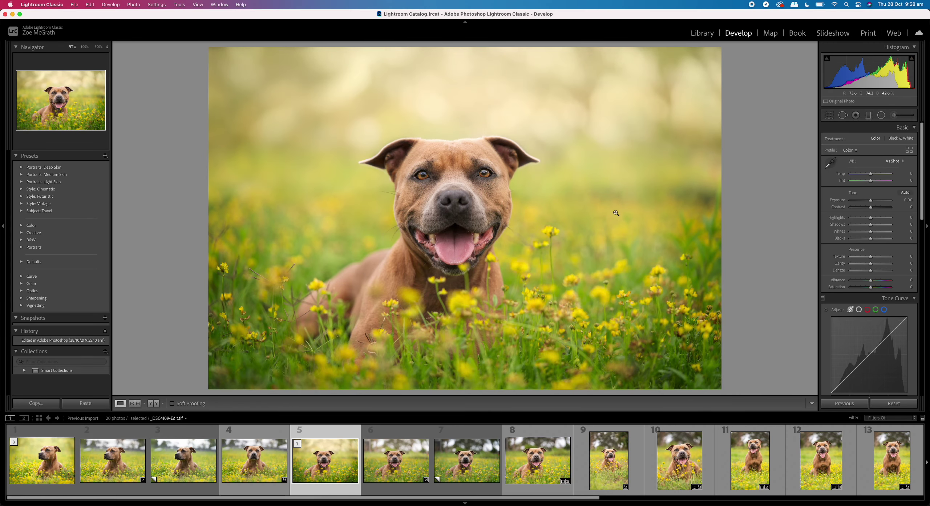